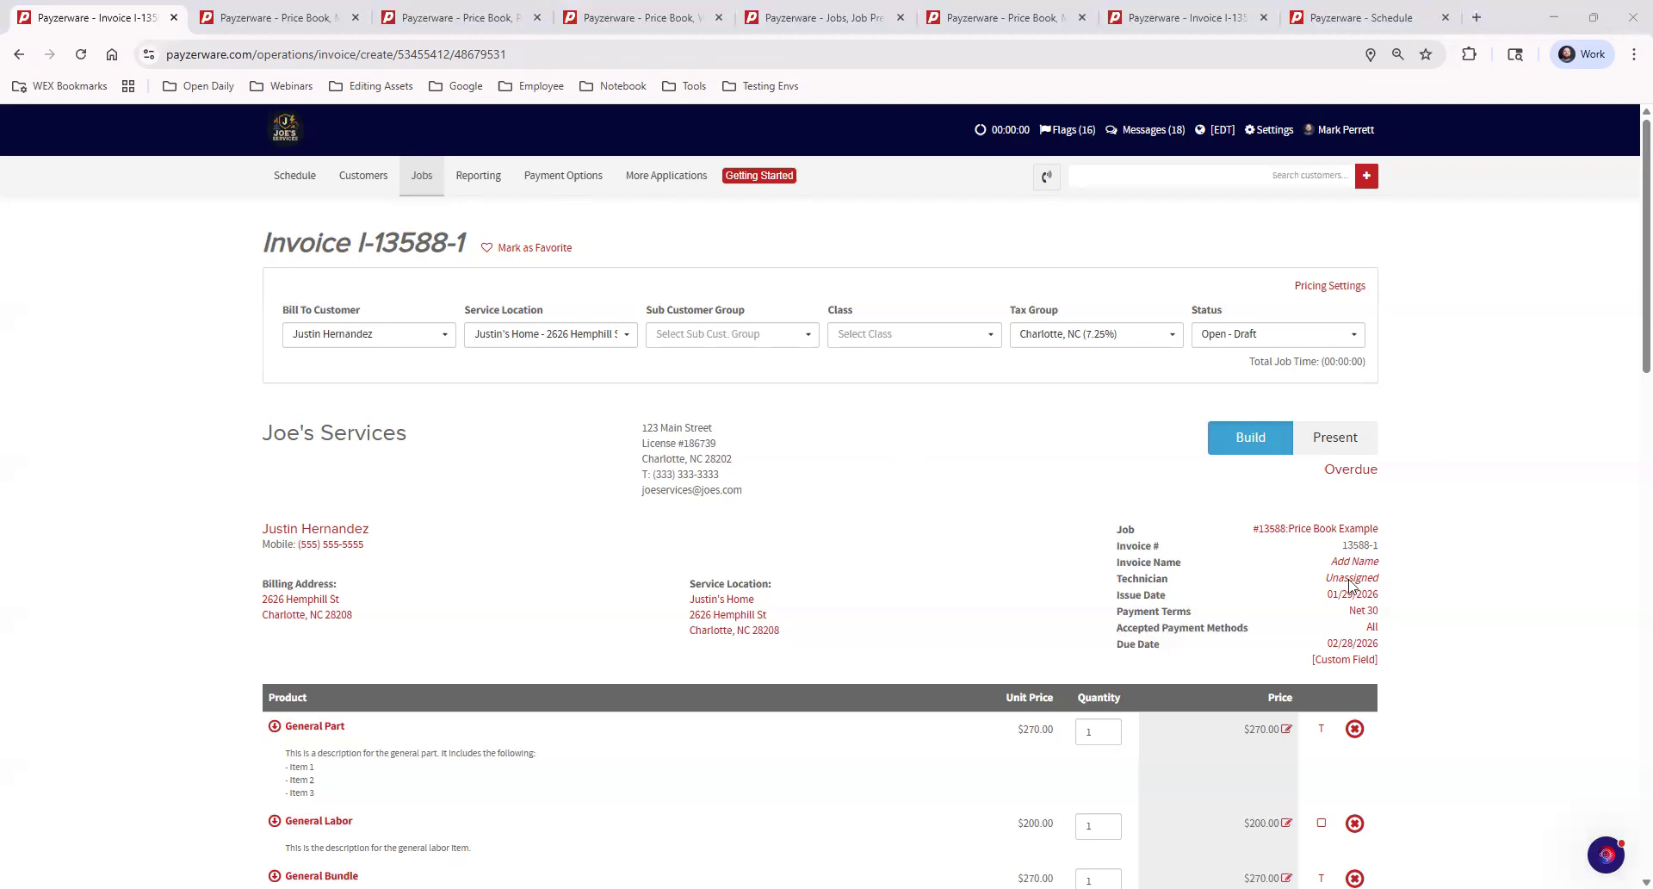
Open the item picker for the invoice's products and view its flat rate price book and QuickBooks item lists.
{"action": "scroll", "coordinate": [965, 473], "scroll_direction": "down", "scroll_amount": 3}
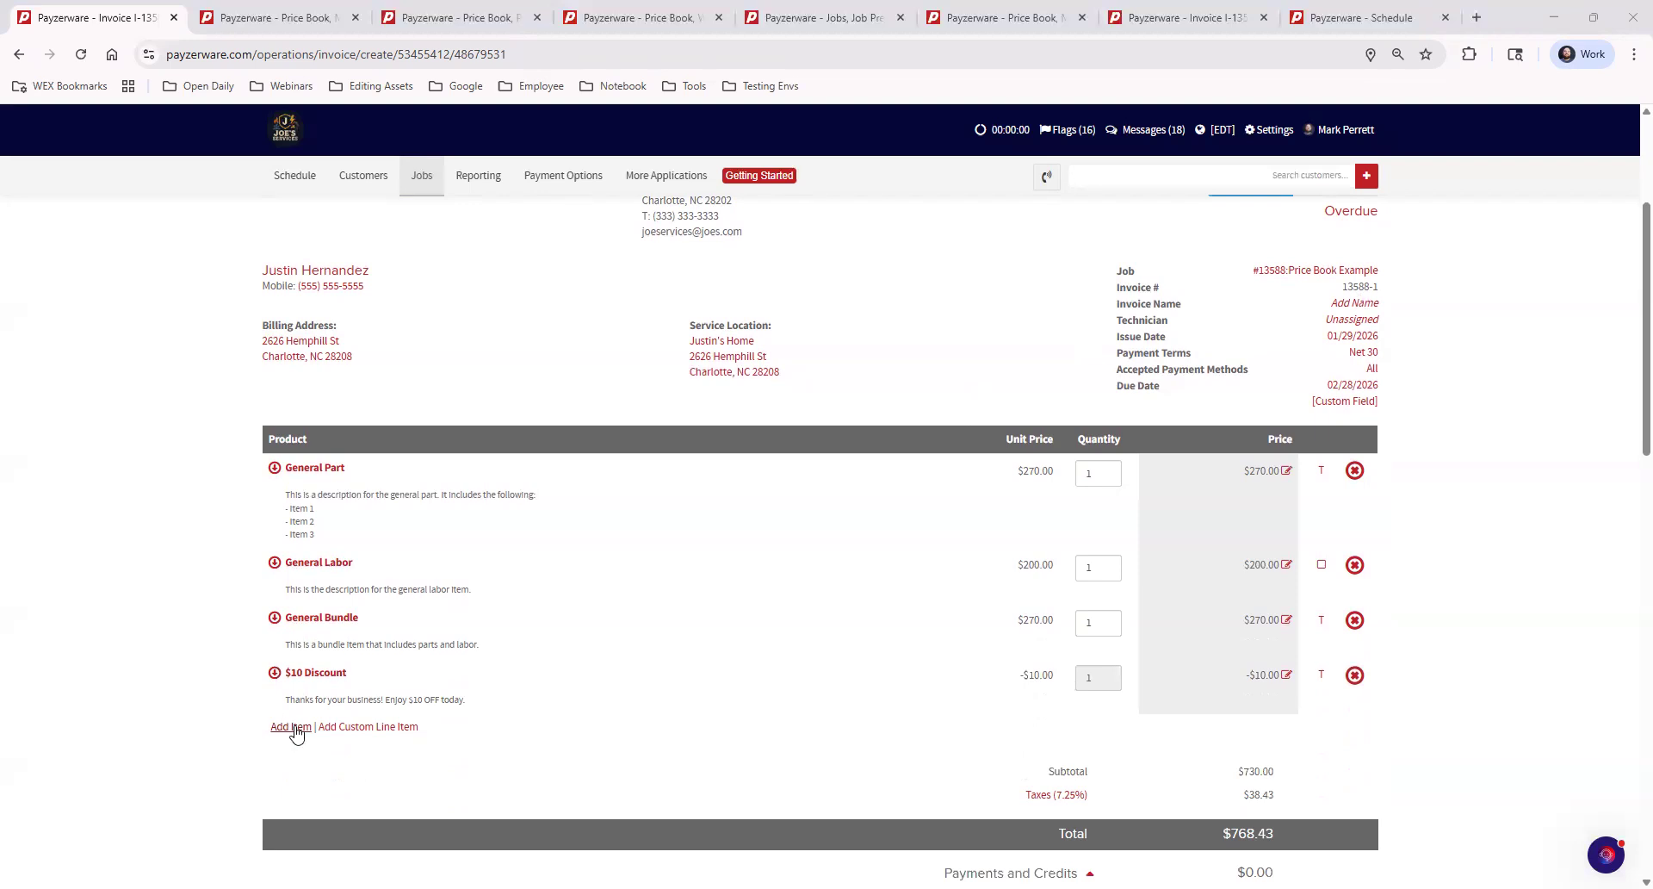
{"action": "left_click", "coordinate": [294, 728]}
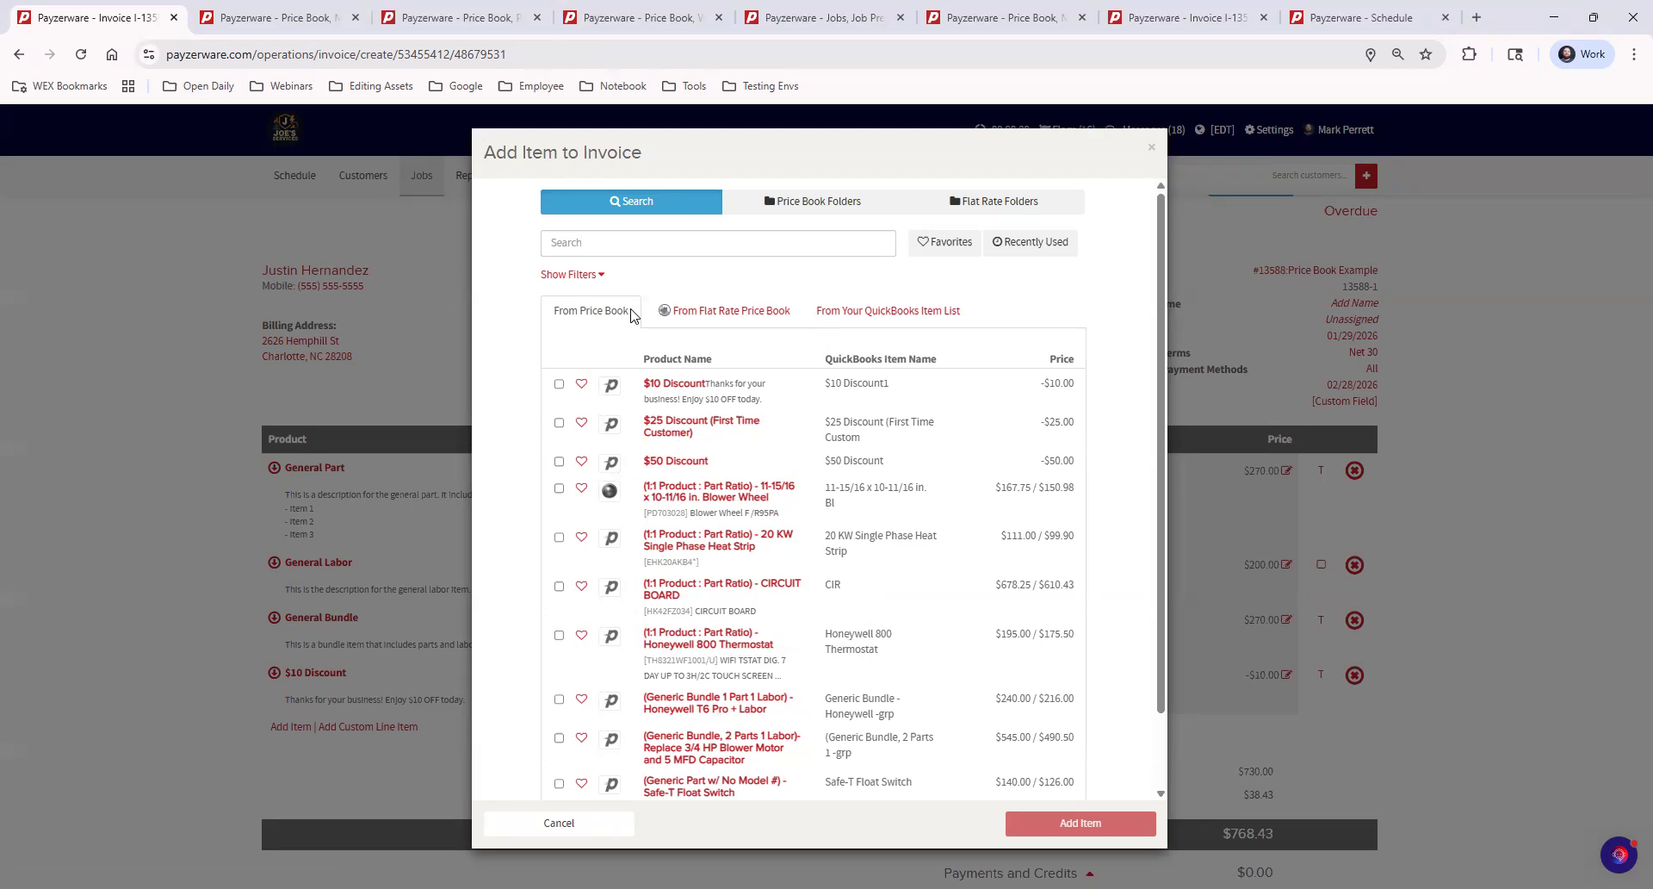
{"action": "left_click", "coordinate": [761, 317]}
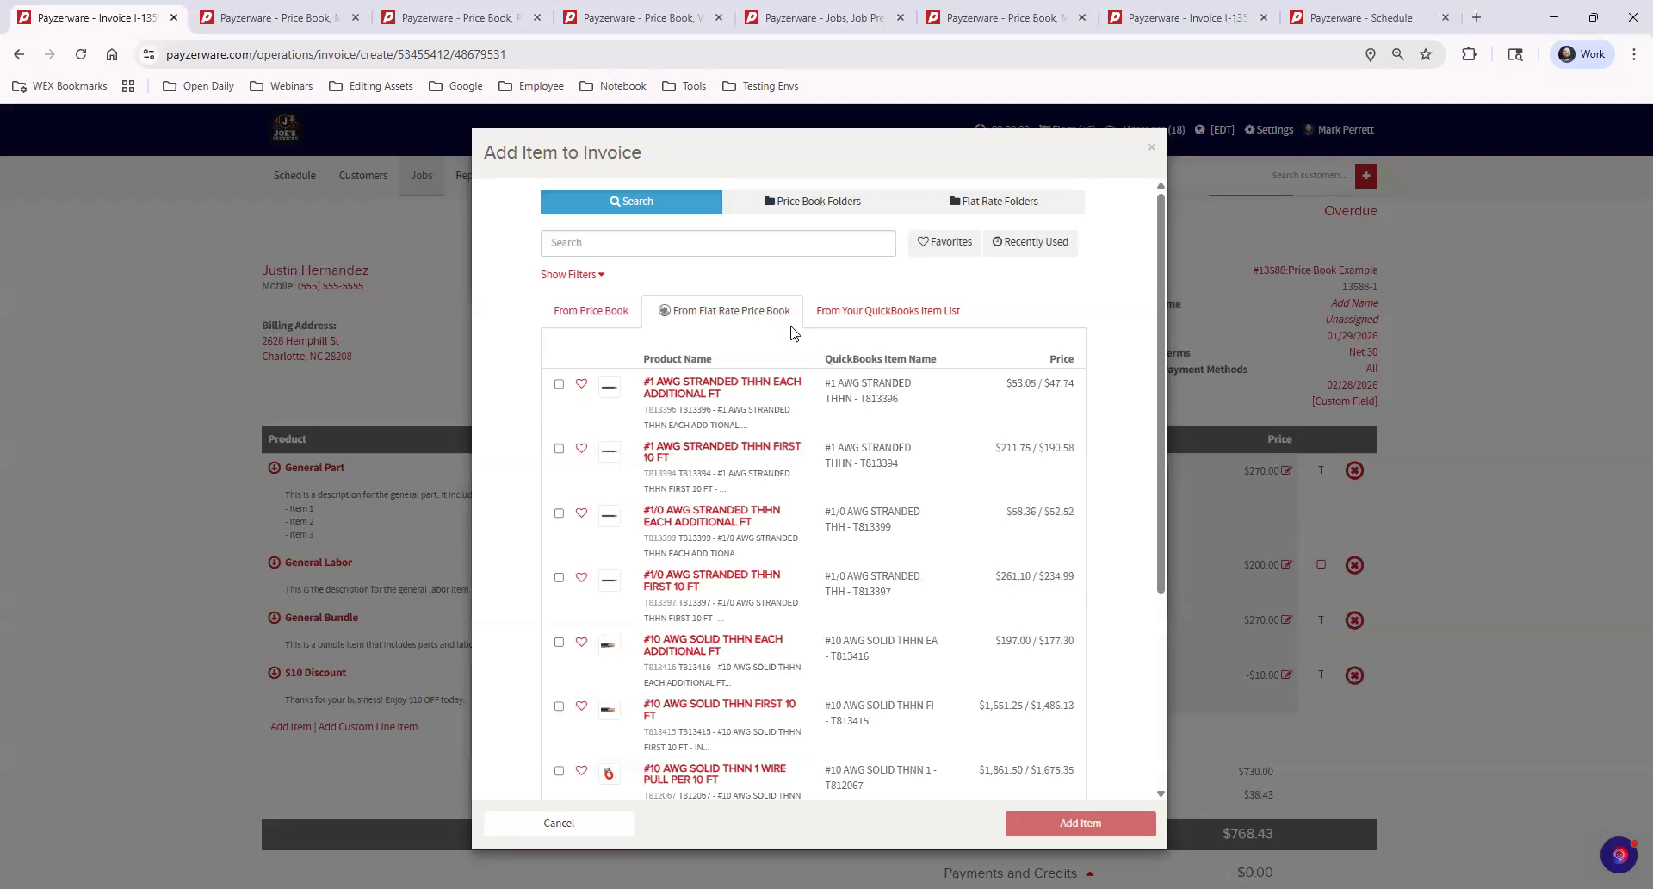
{"action": "left_click", "coordinate": [870, 315]}
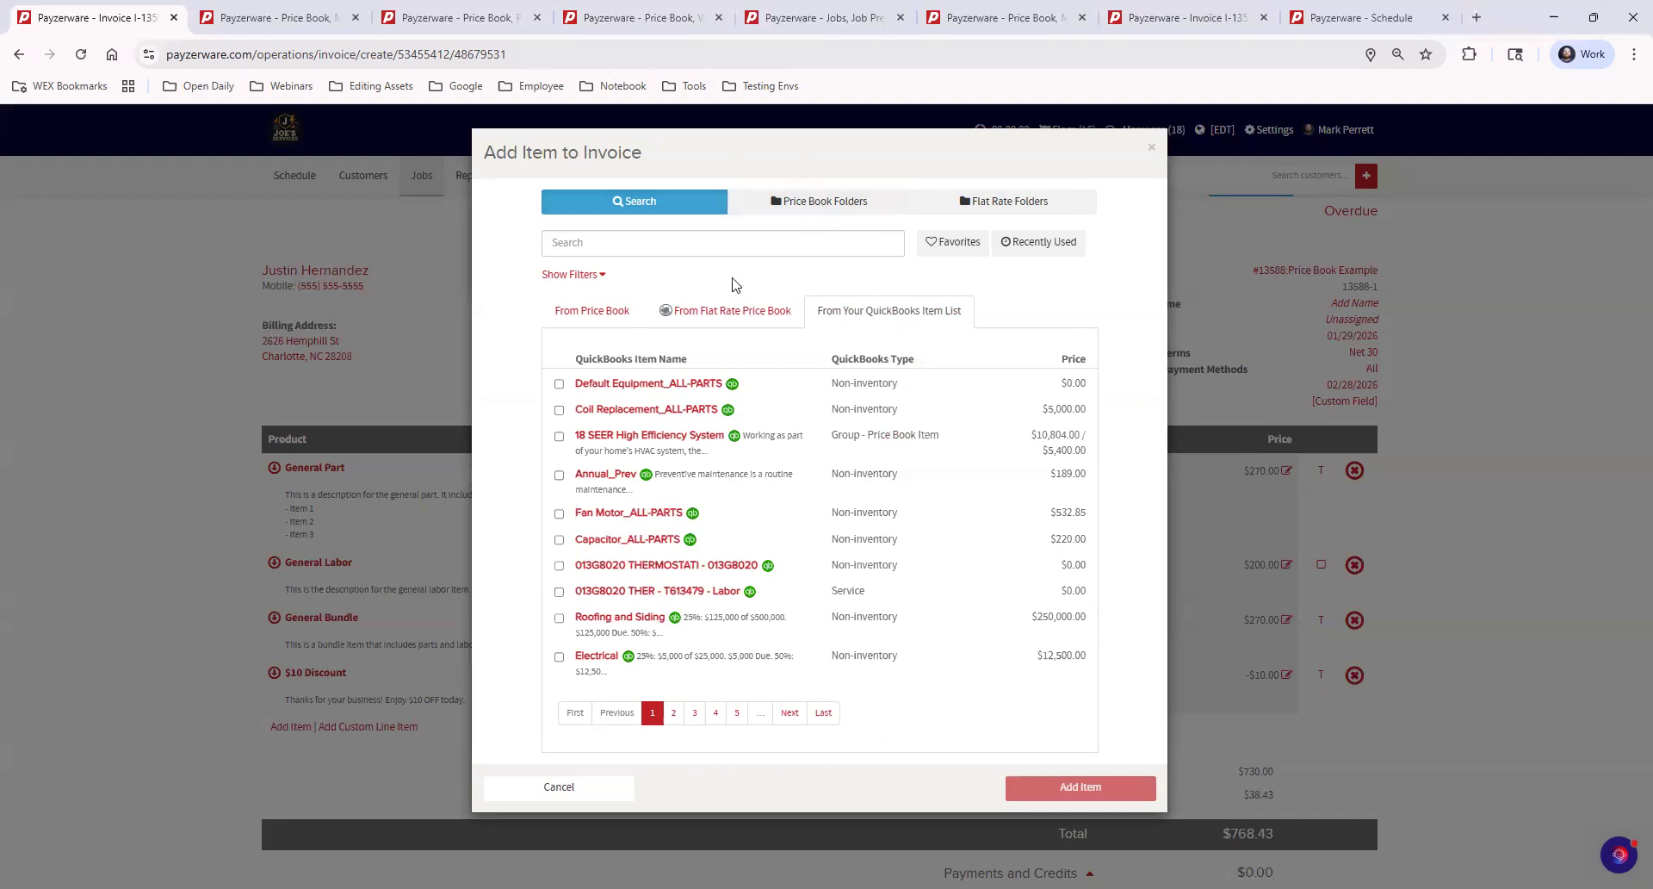
Mark the $10, $25 (First Time Customer) and $50 discounts in the price book list, and close the picker without adding them.
{"action": "left_click", "coordinate": [584, 311]}
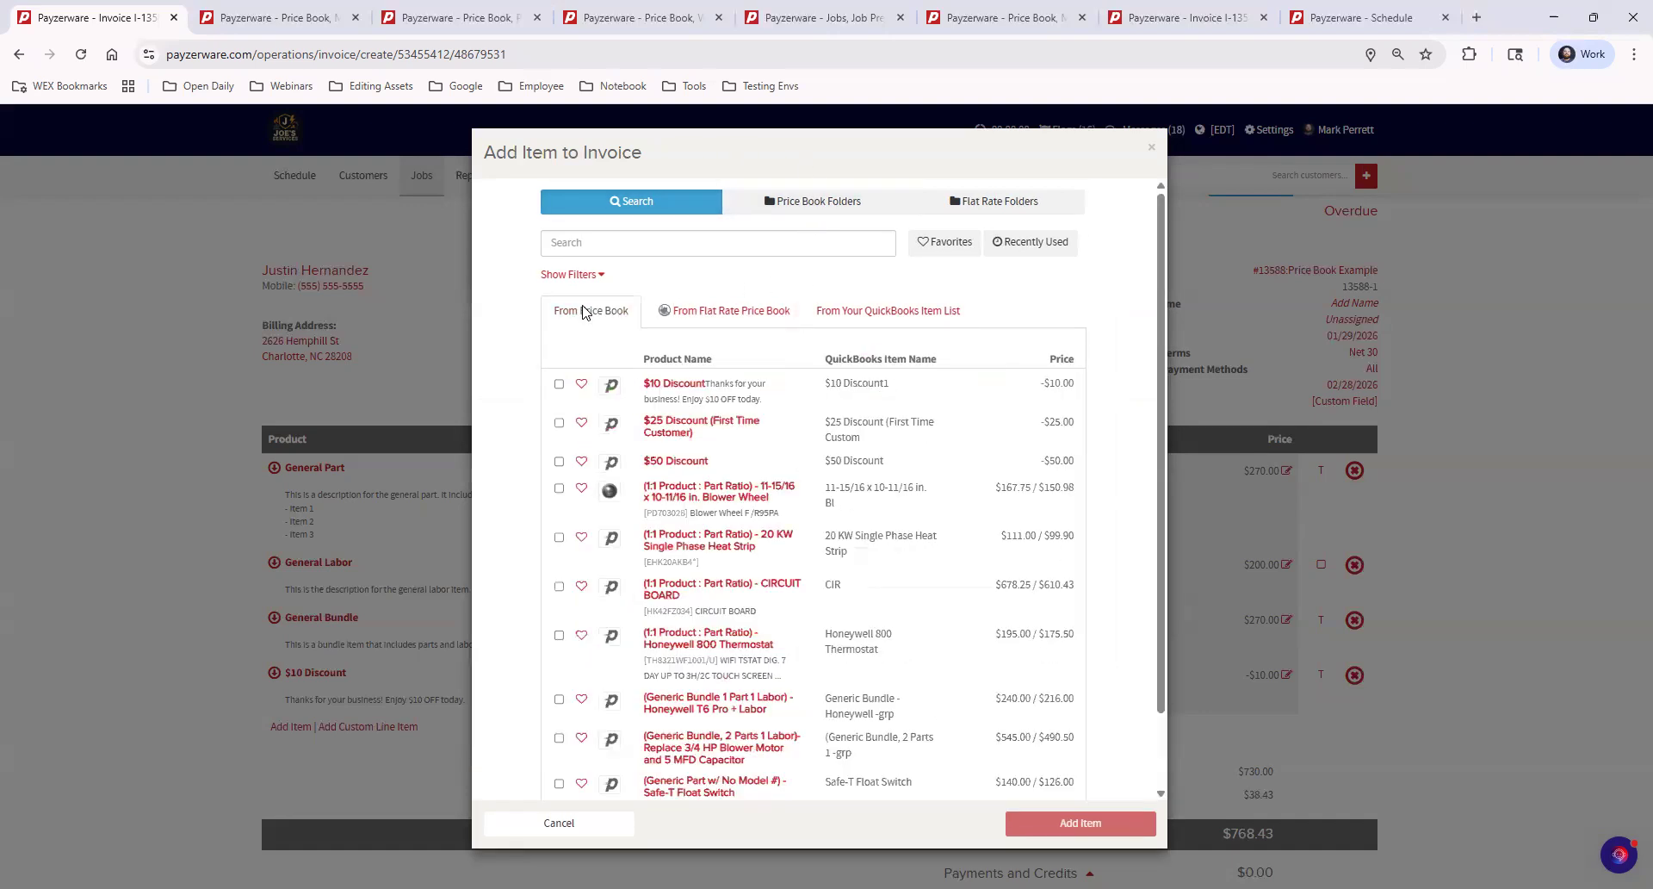
{"action": "left_click", "coordinate": [560, 384]}
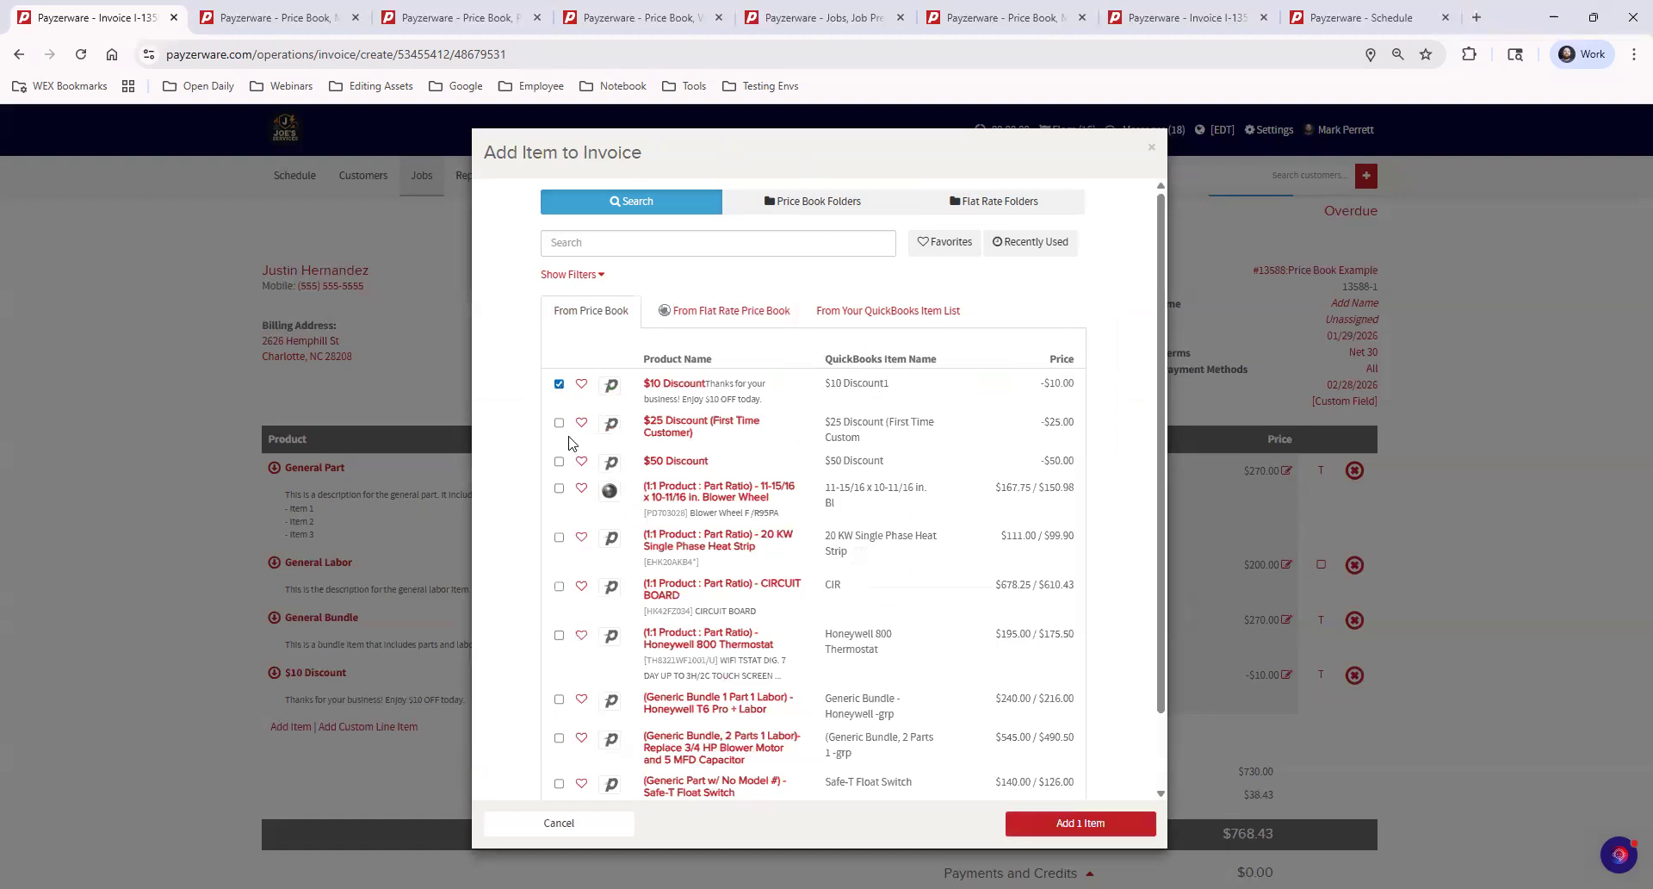
{"action": "left_click", "coordinate": [559, 423]}
{"action": "left_click", "coordinate": [559, 462]}
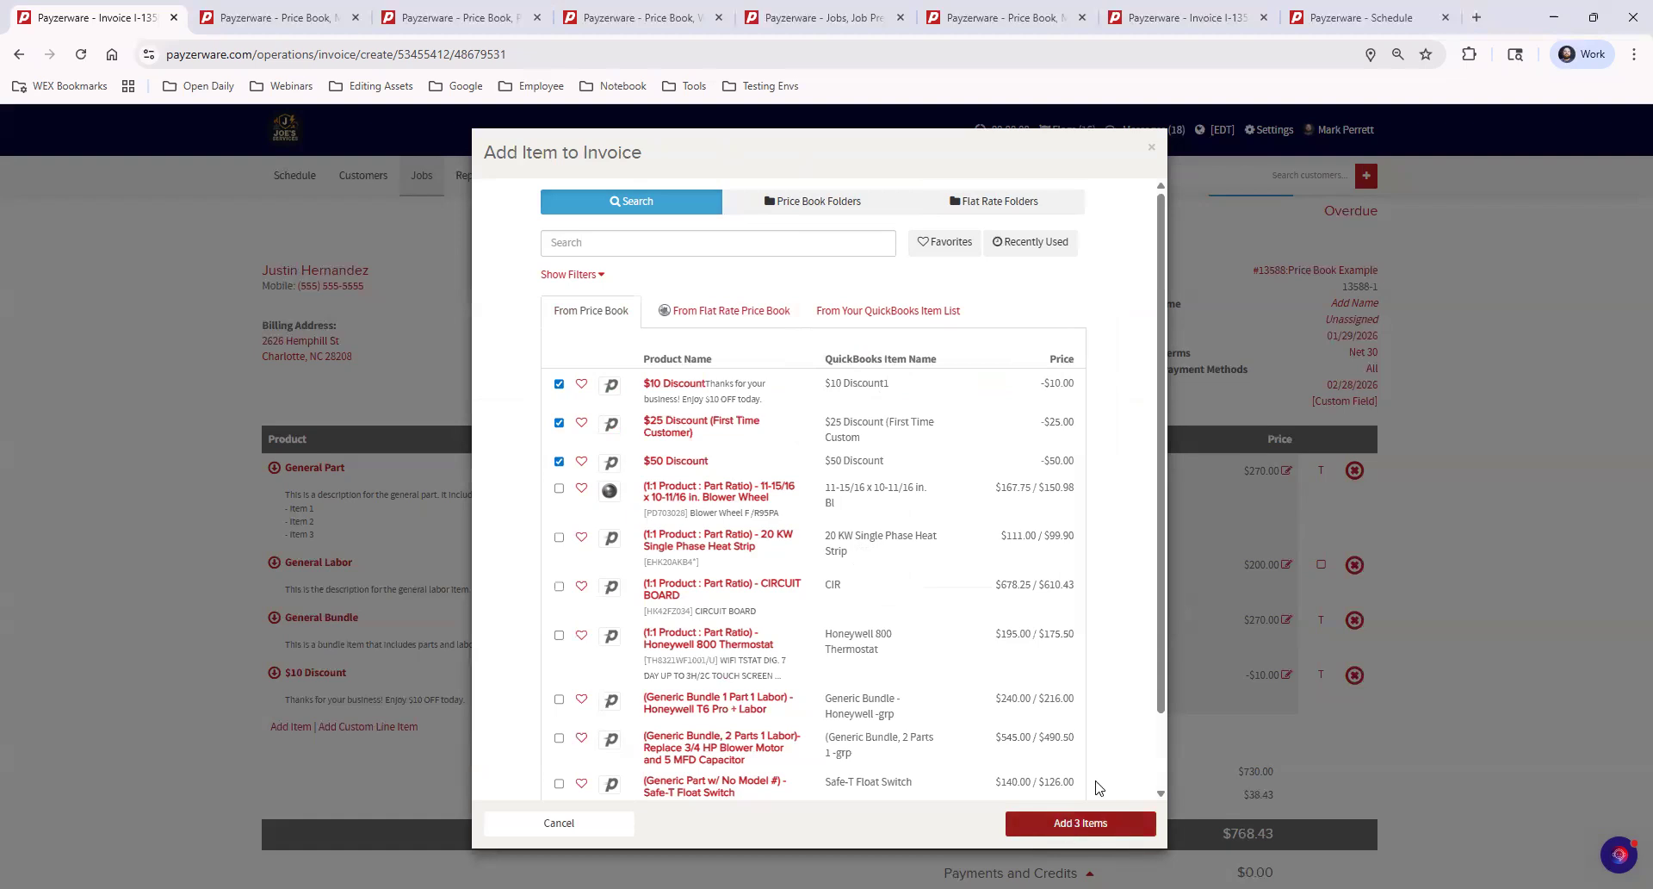
{"action": "left_click", "coordinate": [1154, 152]}
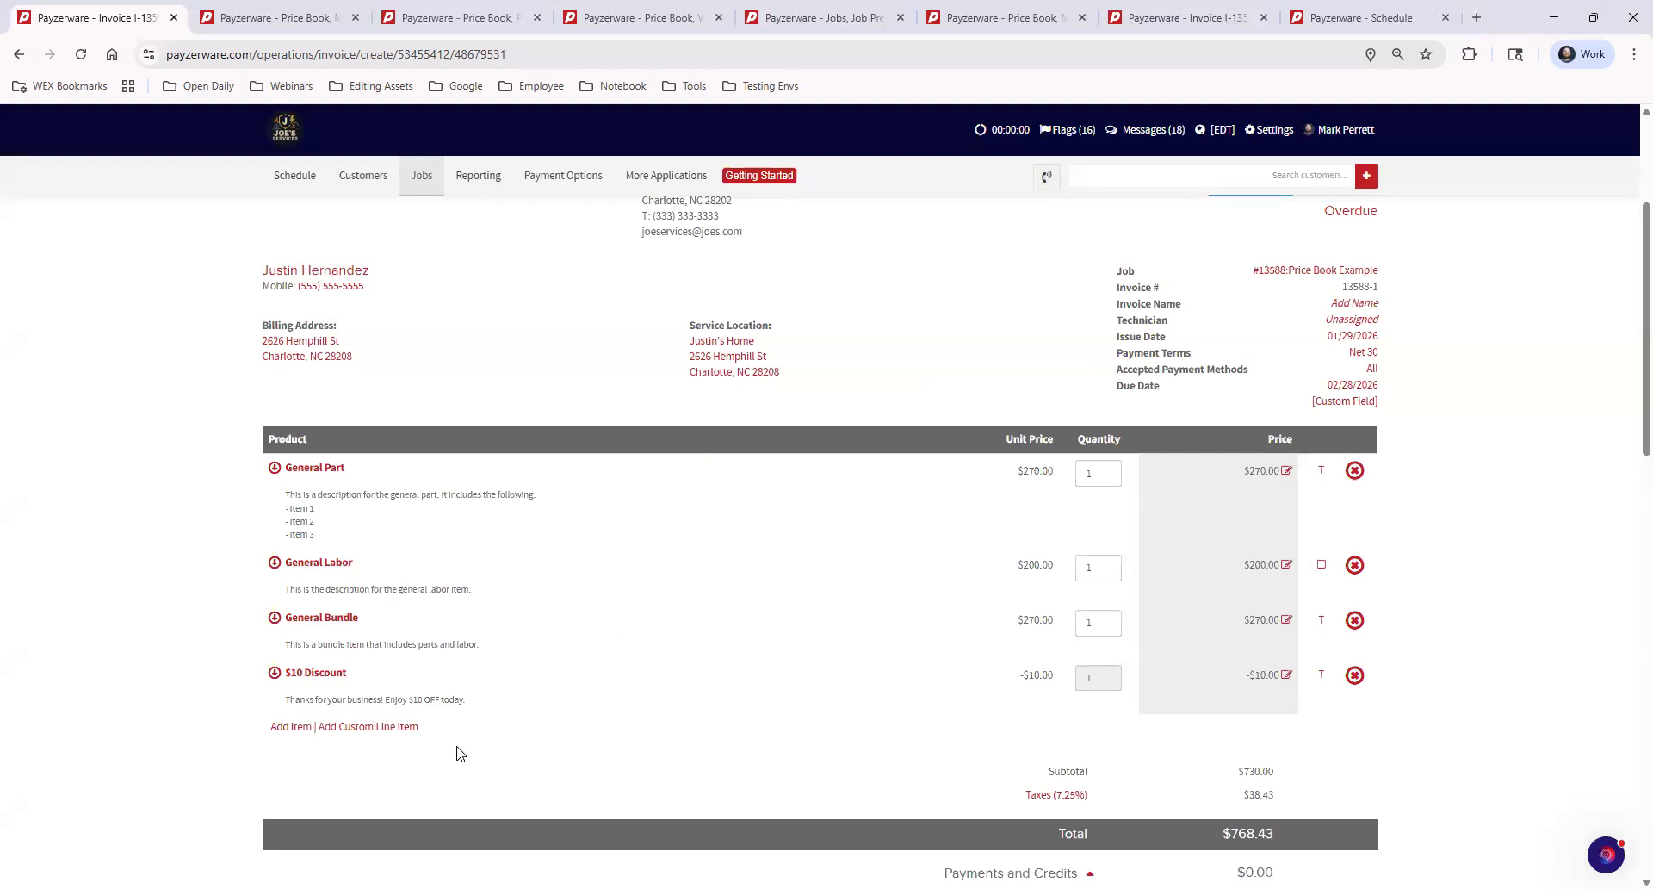
Go to My Price Book Categories and look over the tree of top-level categories and subcategories.
{"action": "scroll", "coordinate": [968, 633], "scroll_direction": "down", "scroll_amount": 3}
{"action": "scroll", "coordinate": [947, 654], "scroll_direction": "down", "scroll_amount": 2}
{"action": "scroll", "coordinate": [941, 664], "scroll_direction": "up", "scroll_amount": 8}
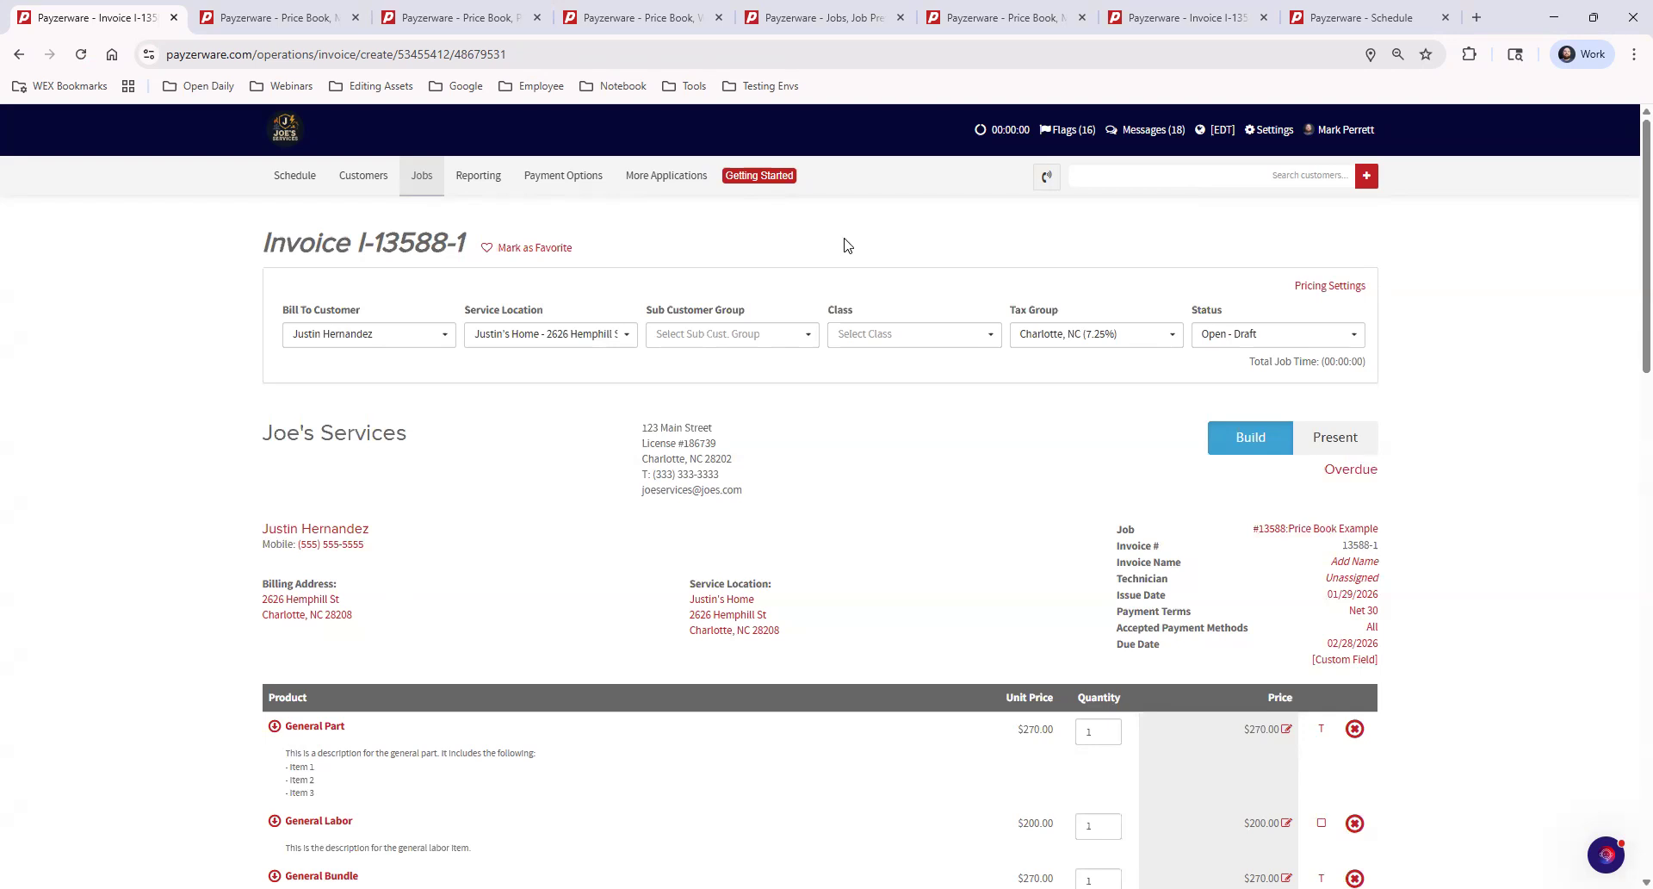
{"action": "left_click", "coordinate": [676, 181]}
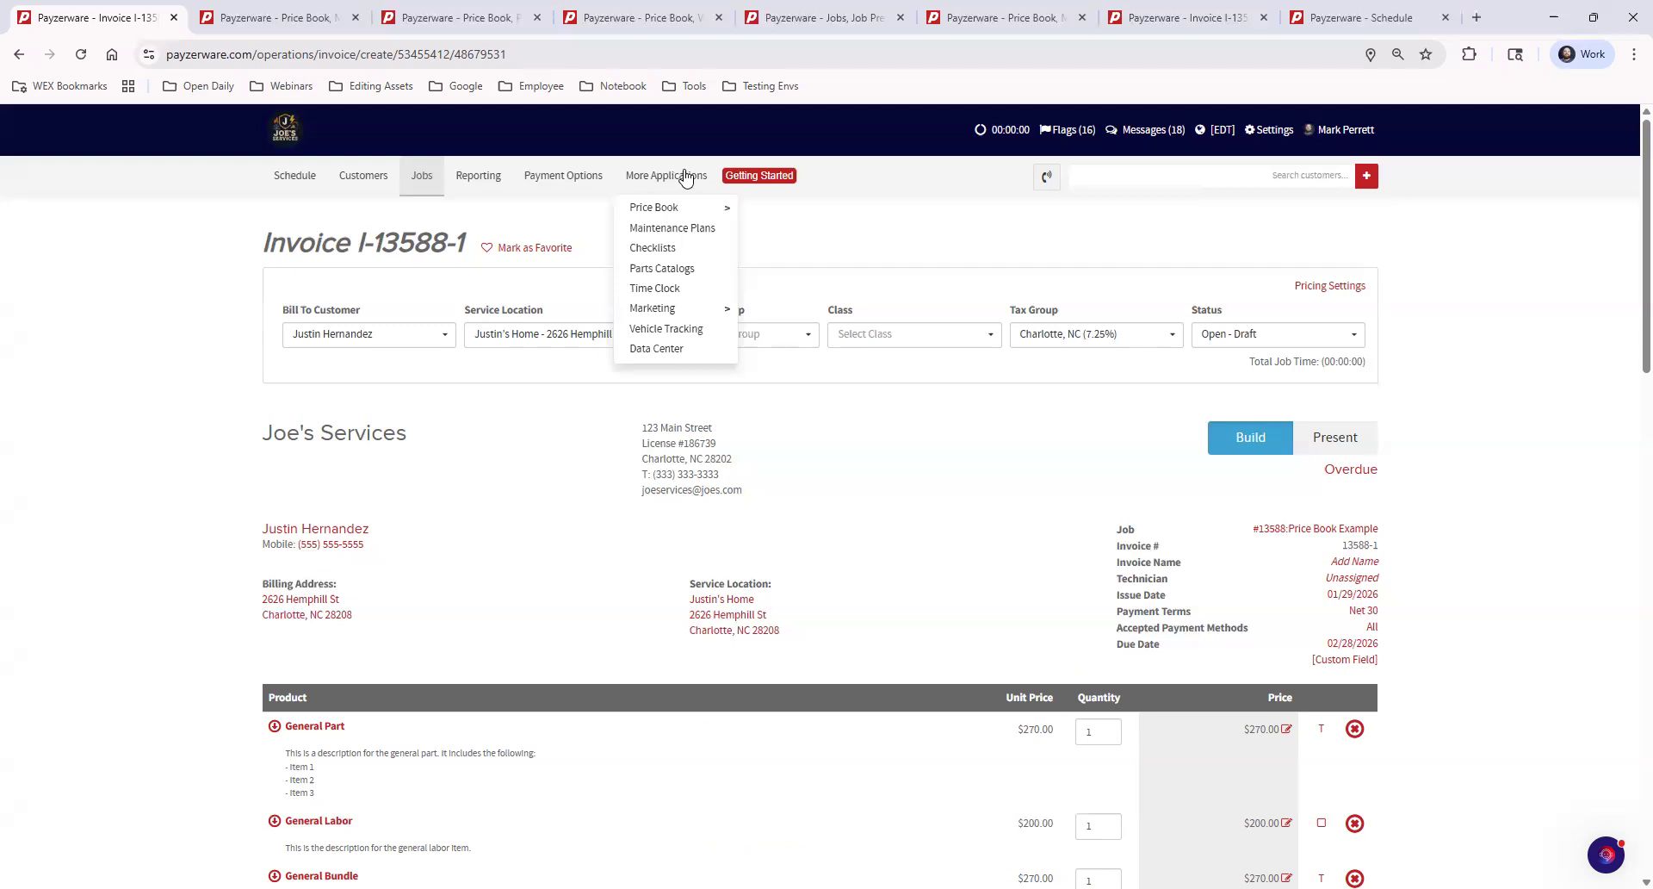
{"action": "mouse_move", "coordinate": [703, 214]}
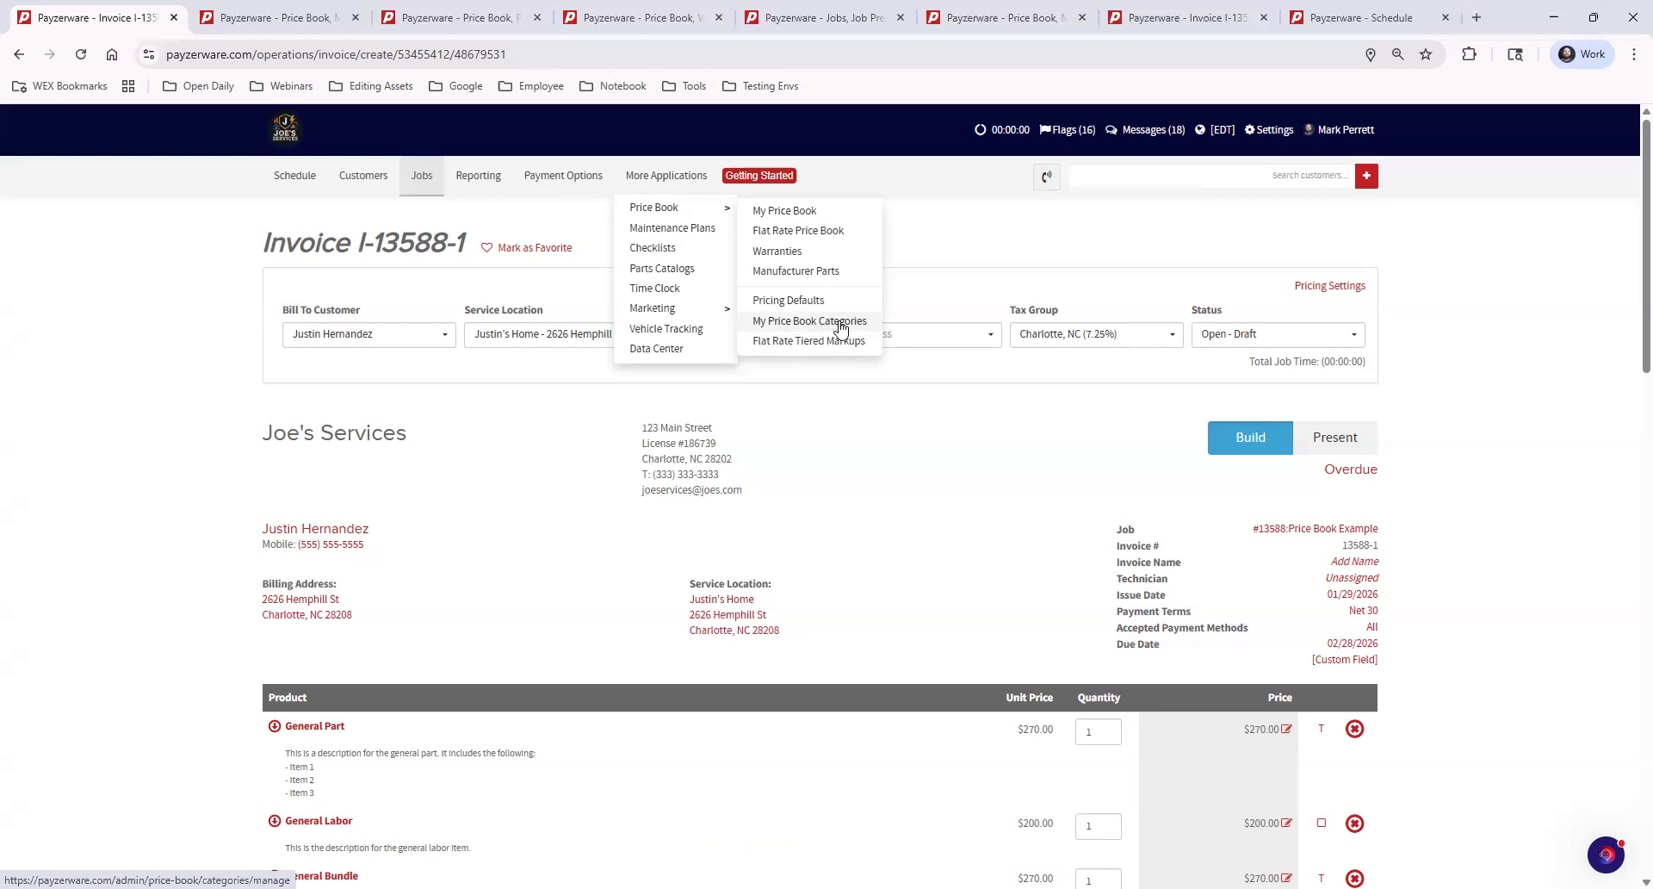
{"action": "key", "text": "ctrl+Tab"}
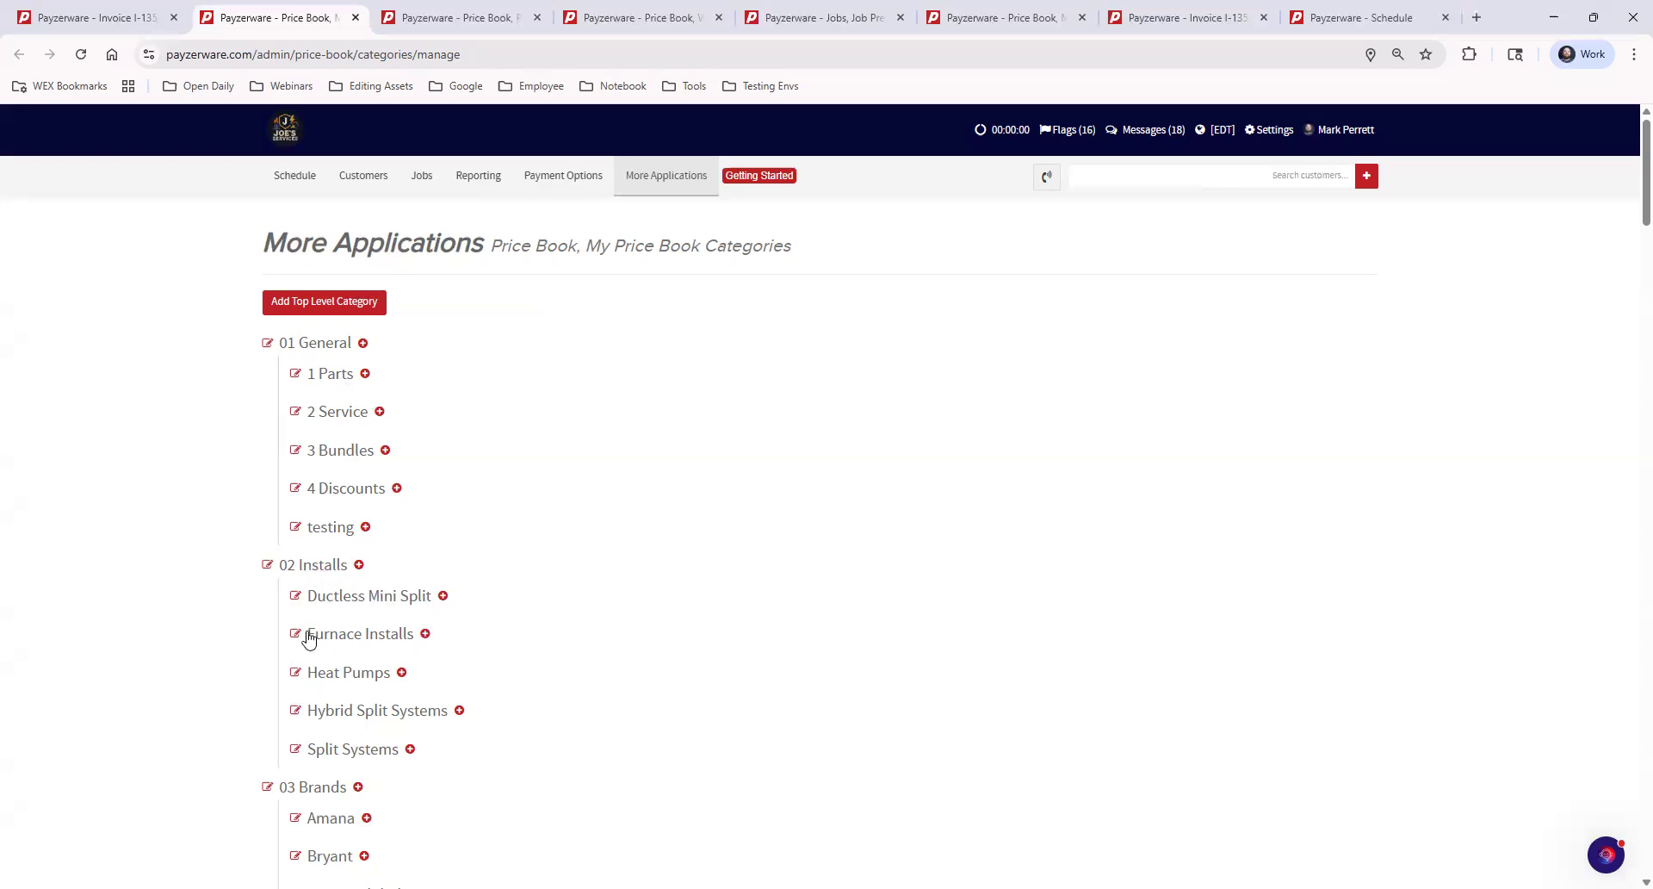
{"action": "scroll", "coordinate": [363, 657], "scroll_direction": "down", "scroll_amount": 2}
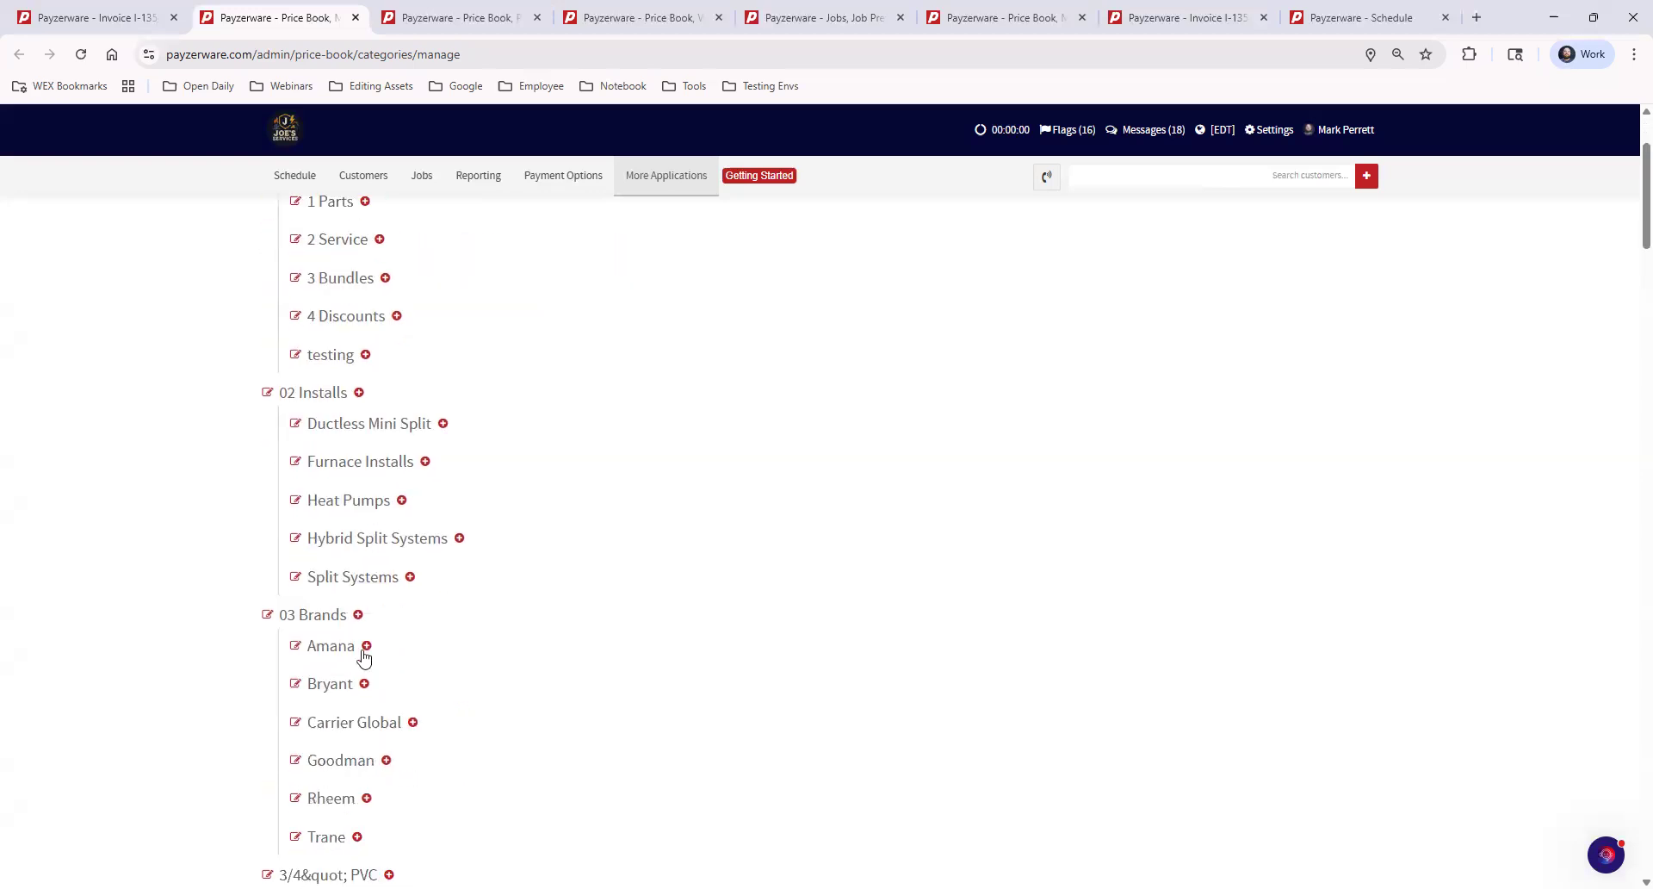
{"action": "scroll", "coordinate": [424, 775], "scroll_direction": "down", "scroll_amount": 4}
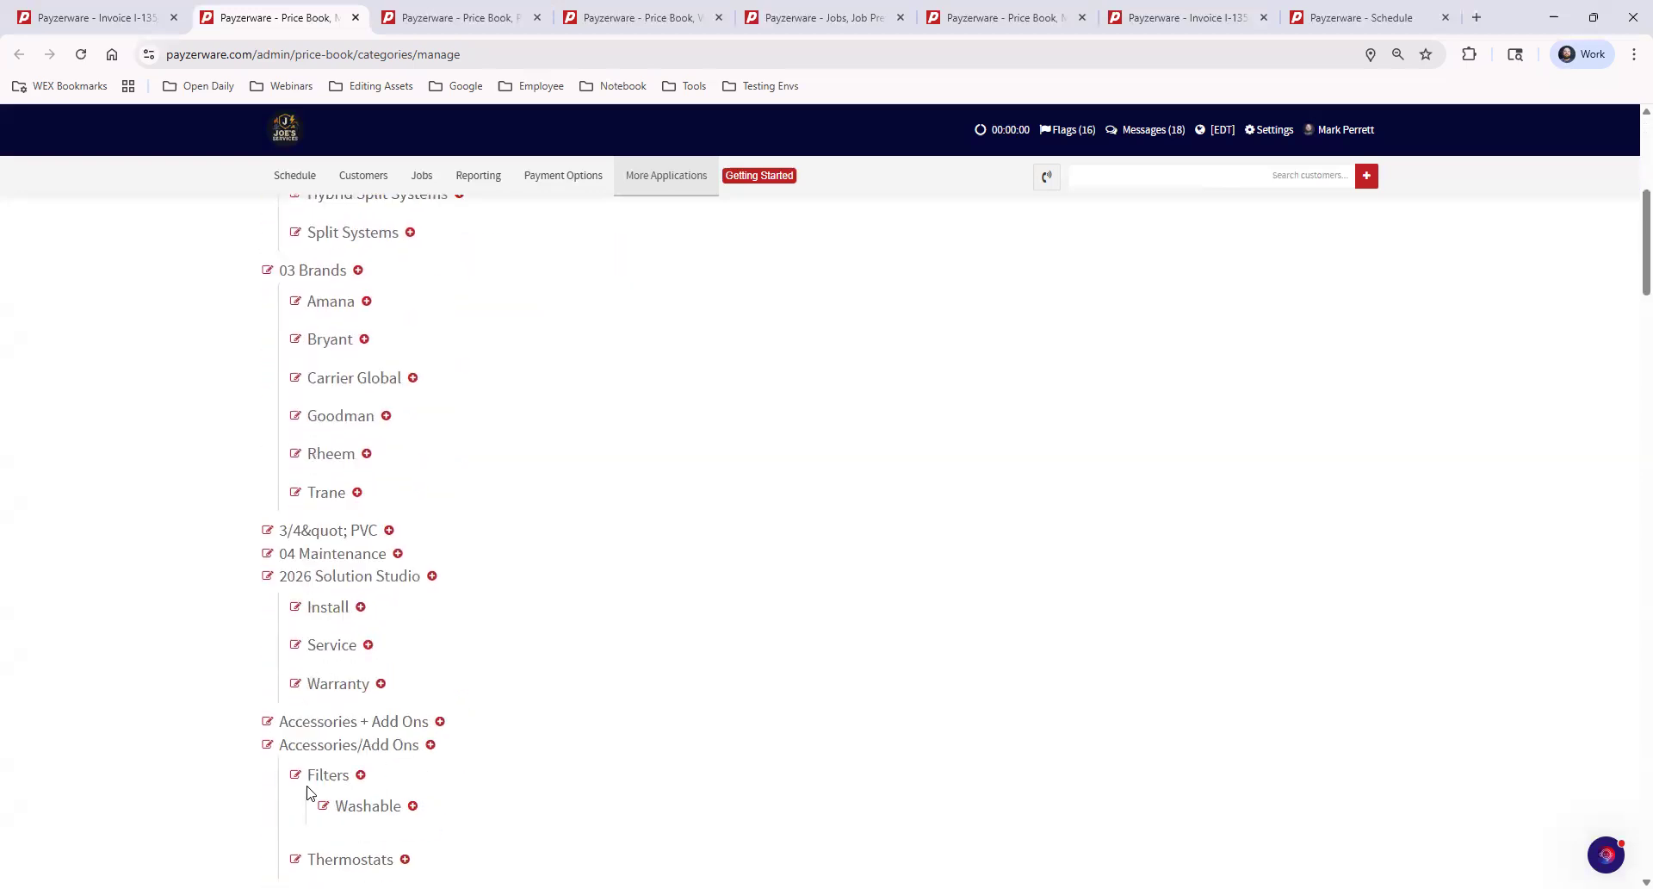
{"action": "scroll", "coordinate": [310, 745], "scroll_direction": "down", "scroll_amount": 3}
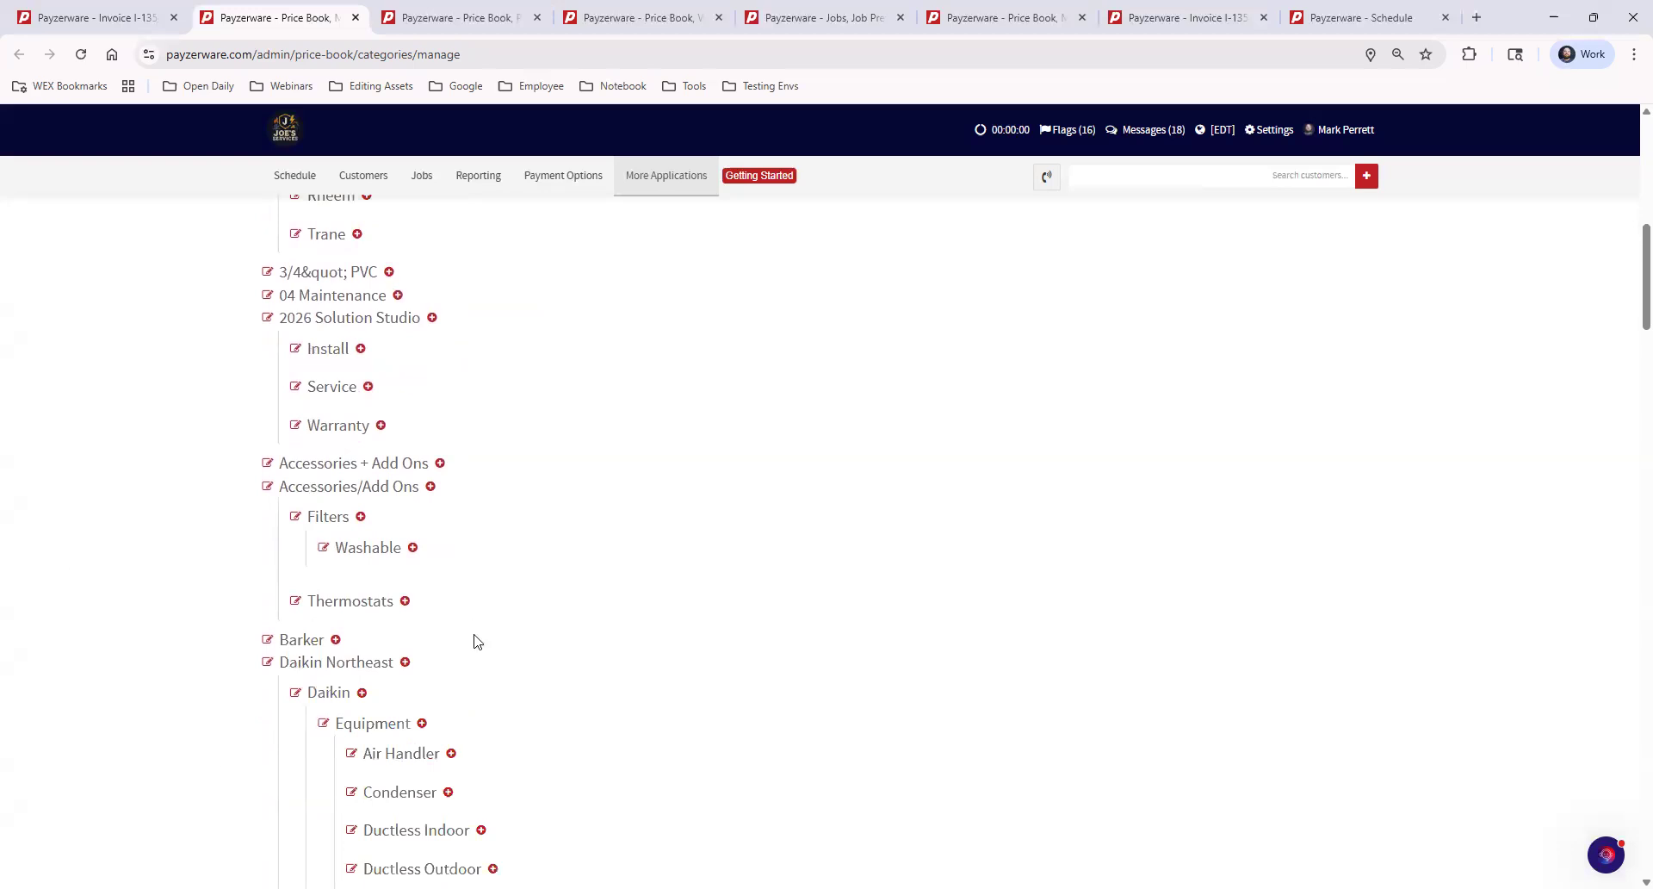
{"action": "scroll", "coordinate": [625, 488], "scroll_direction": "down", "scroll_amount": 4}
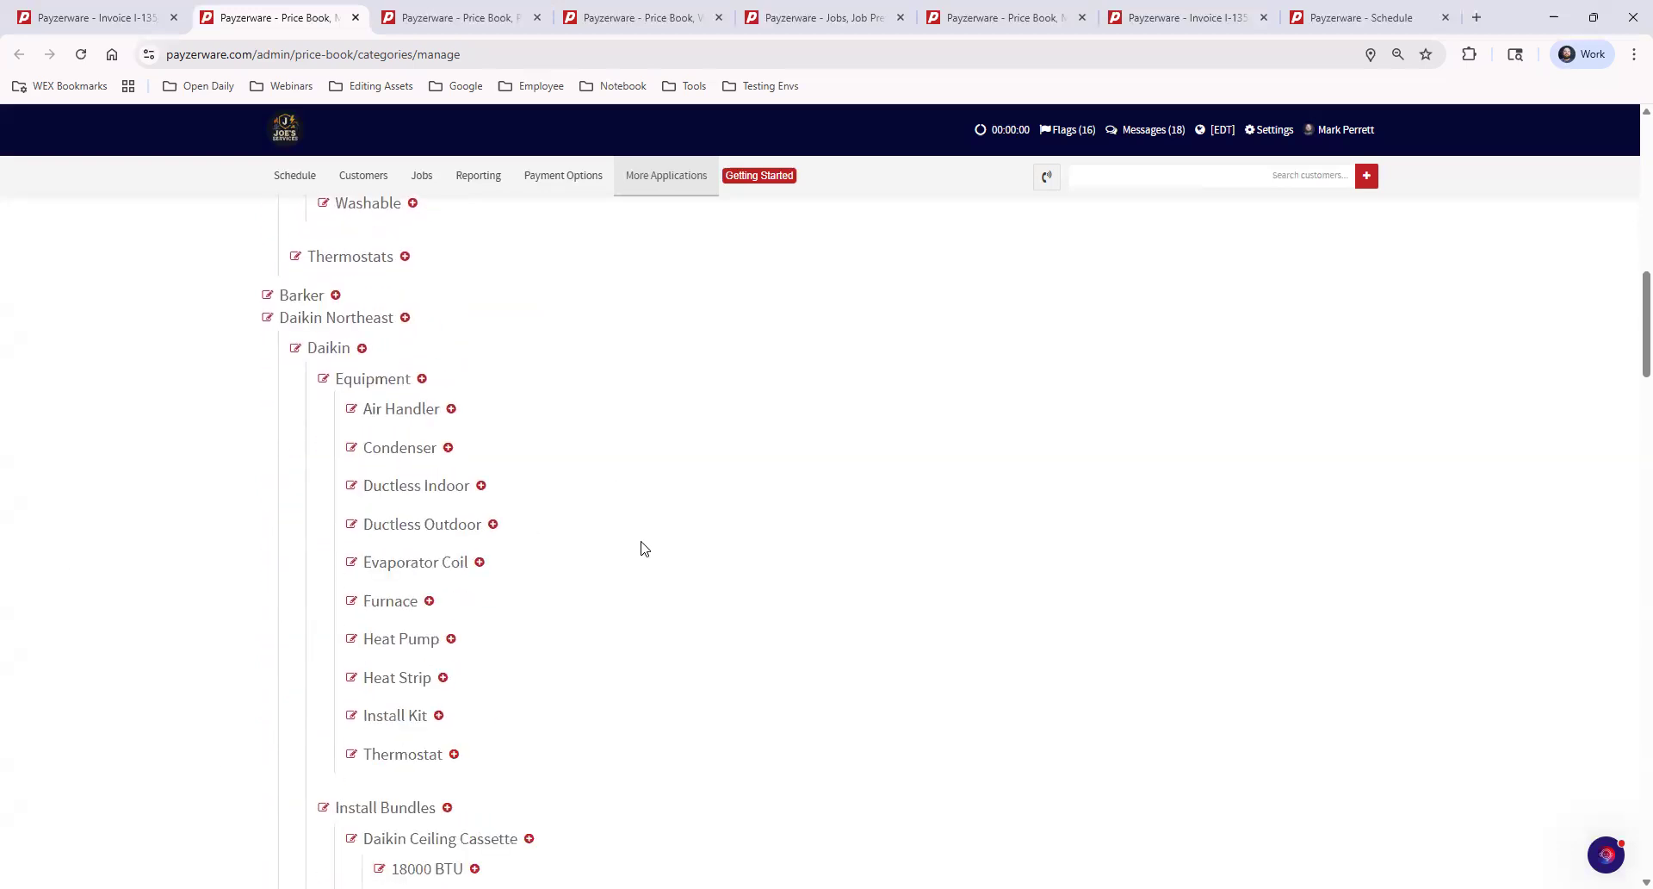
{"action": "scroll", "coordinate": [682, 693], "scroll_direction": "up", "scroll_amount": 15}
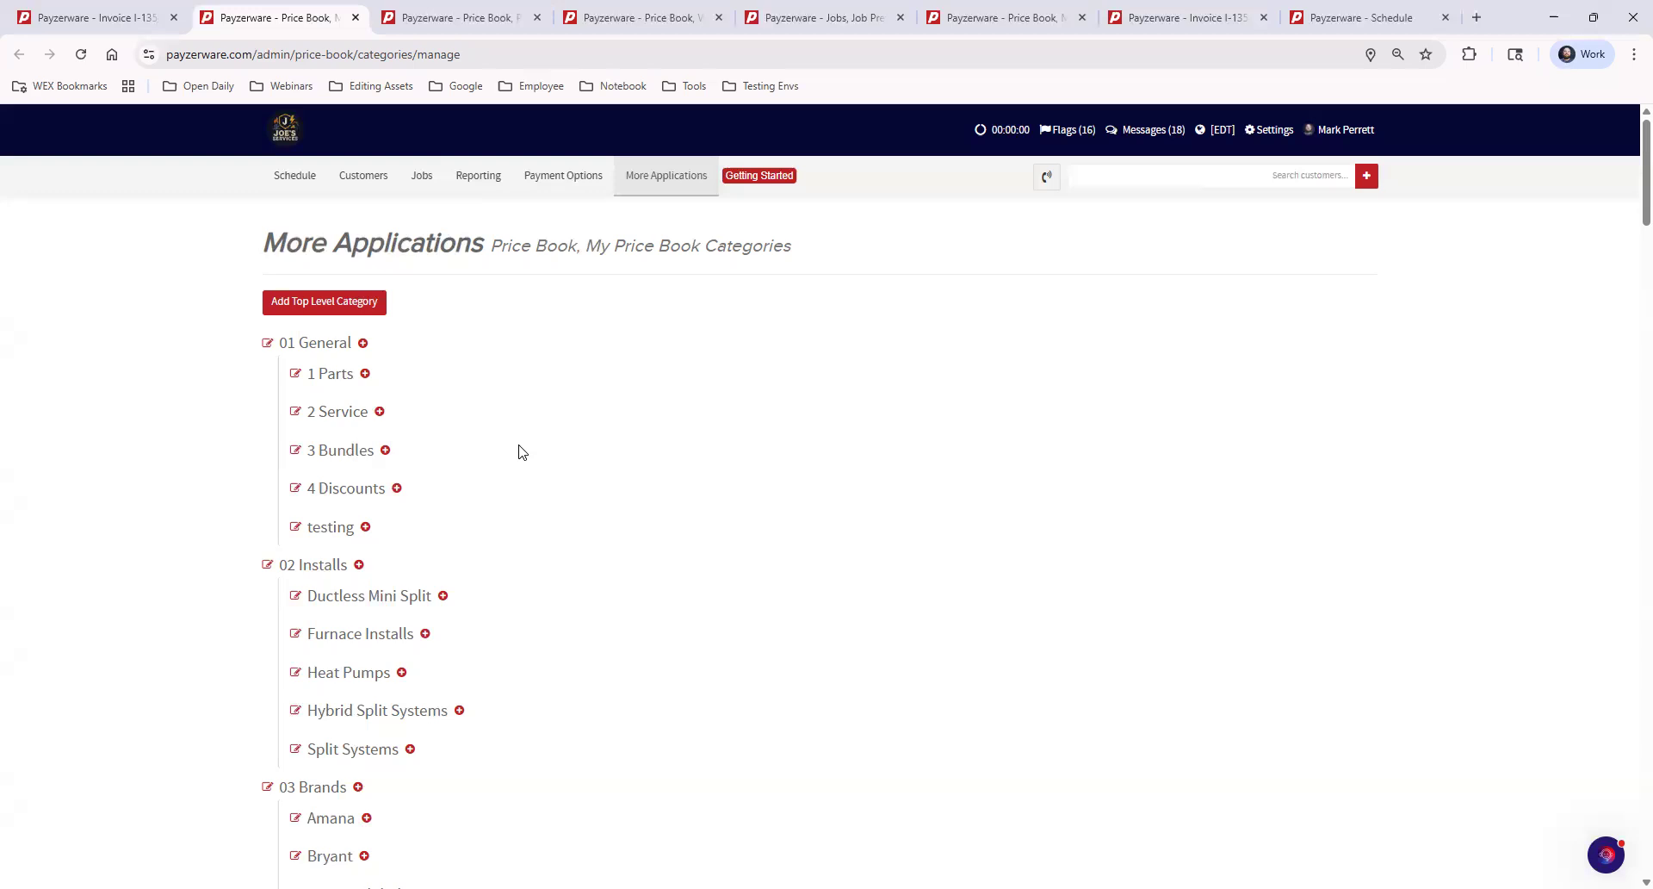
Add a top-level price book category named "Main Folder".
{"action": "left_click", "coordinate": [340, 303]}
{"action": "left_click", "coordinate": [339, 296]}
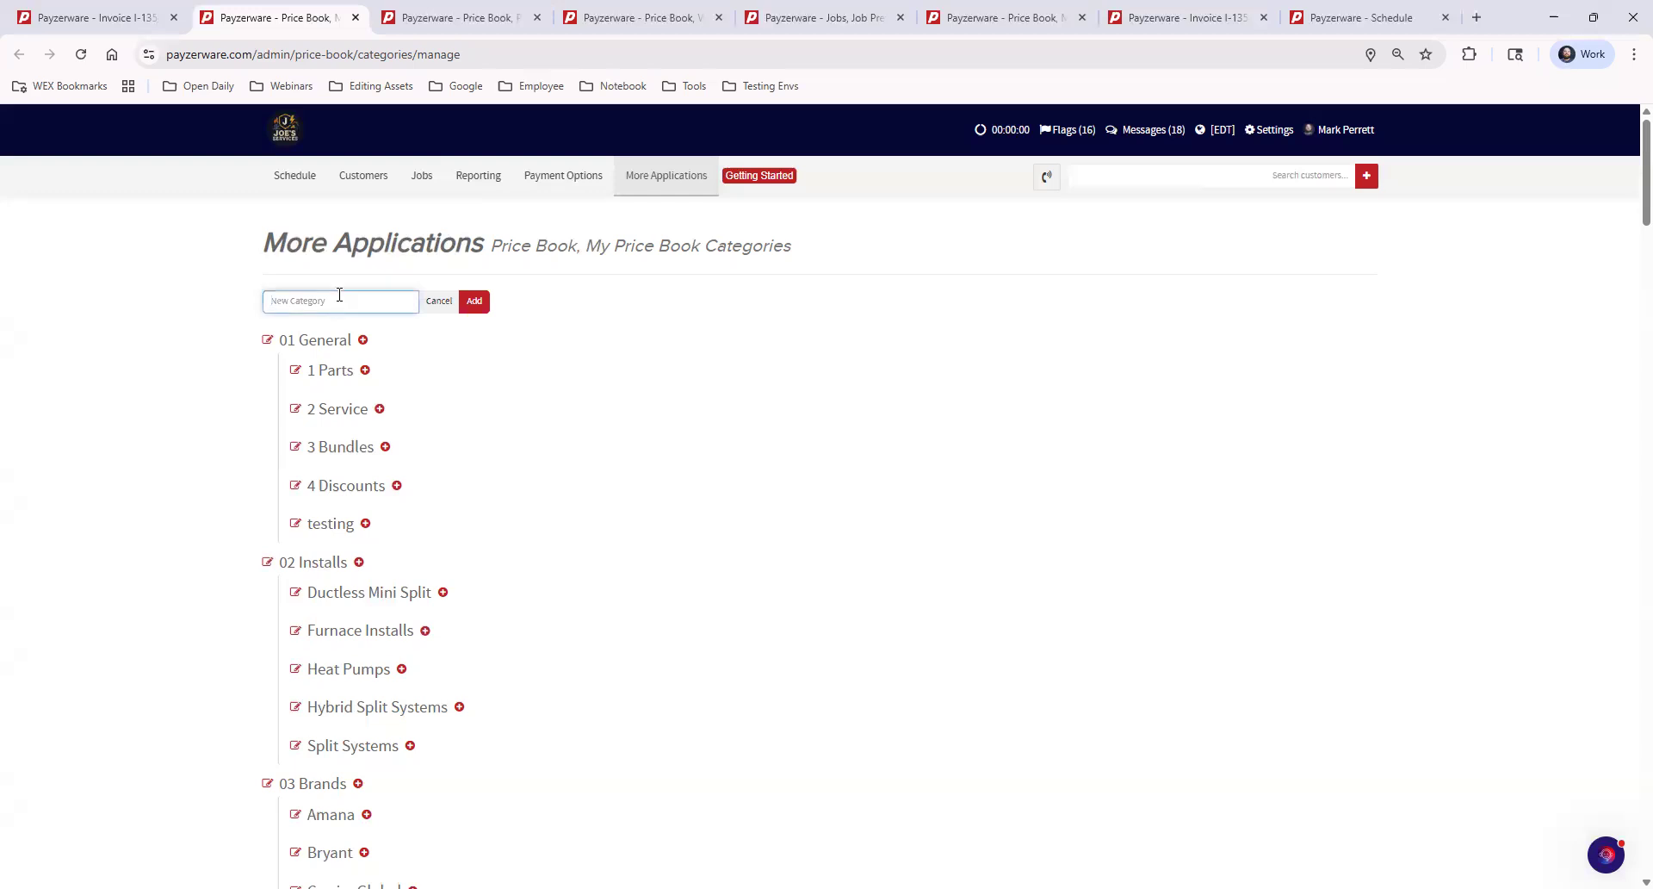
{"action": "type", "text": "Main Folder"}
{"action": "left_click", "coordinate": [474, 301]}
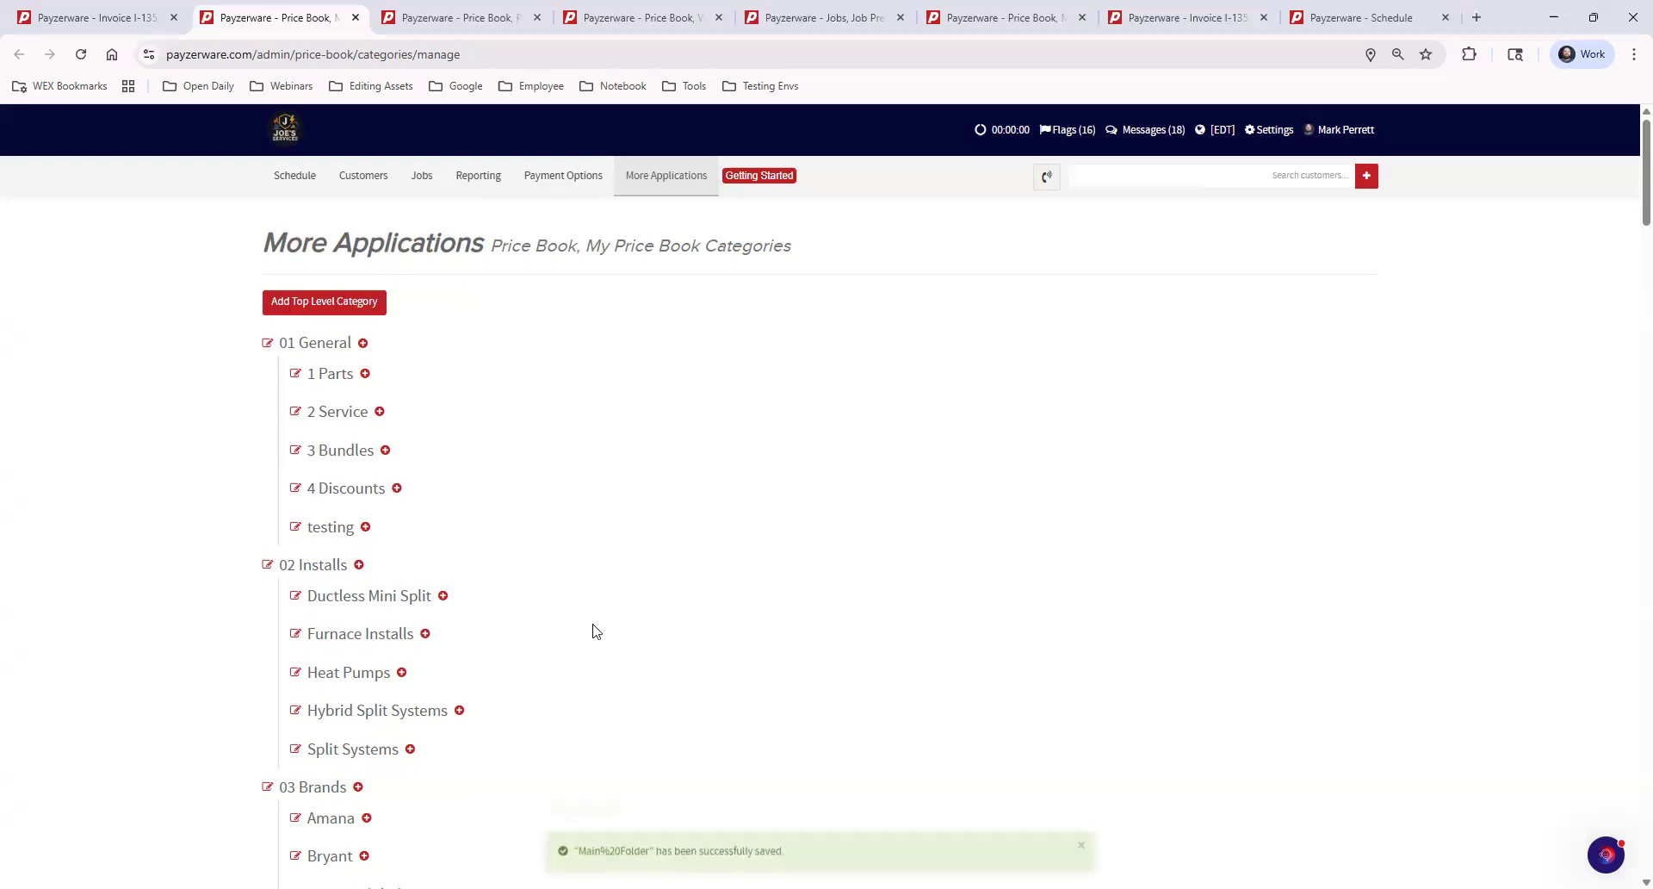
Add a subcategory named "Sub Folder" under the Main Folder category.
{"action": "scroll", "coordinate": [582, 611], "scroll_direction": "down", "scroll_amount": 7}
{"action": "scroll", "coordinate": [582, 628], "scroll_direction": "down", "scroll_amount": 13}
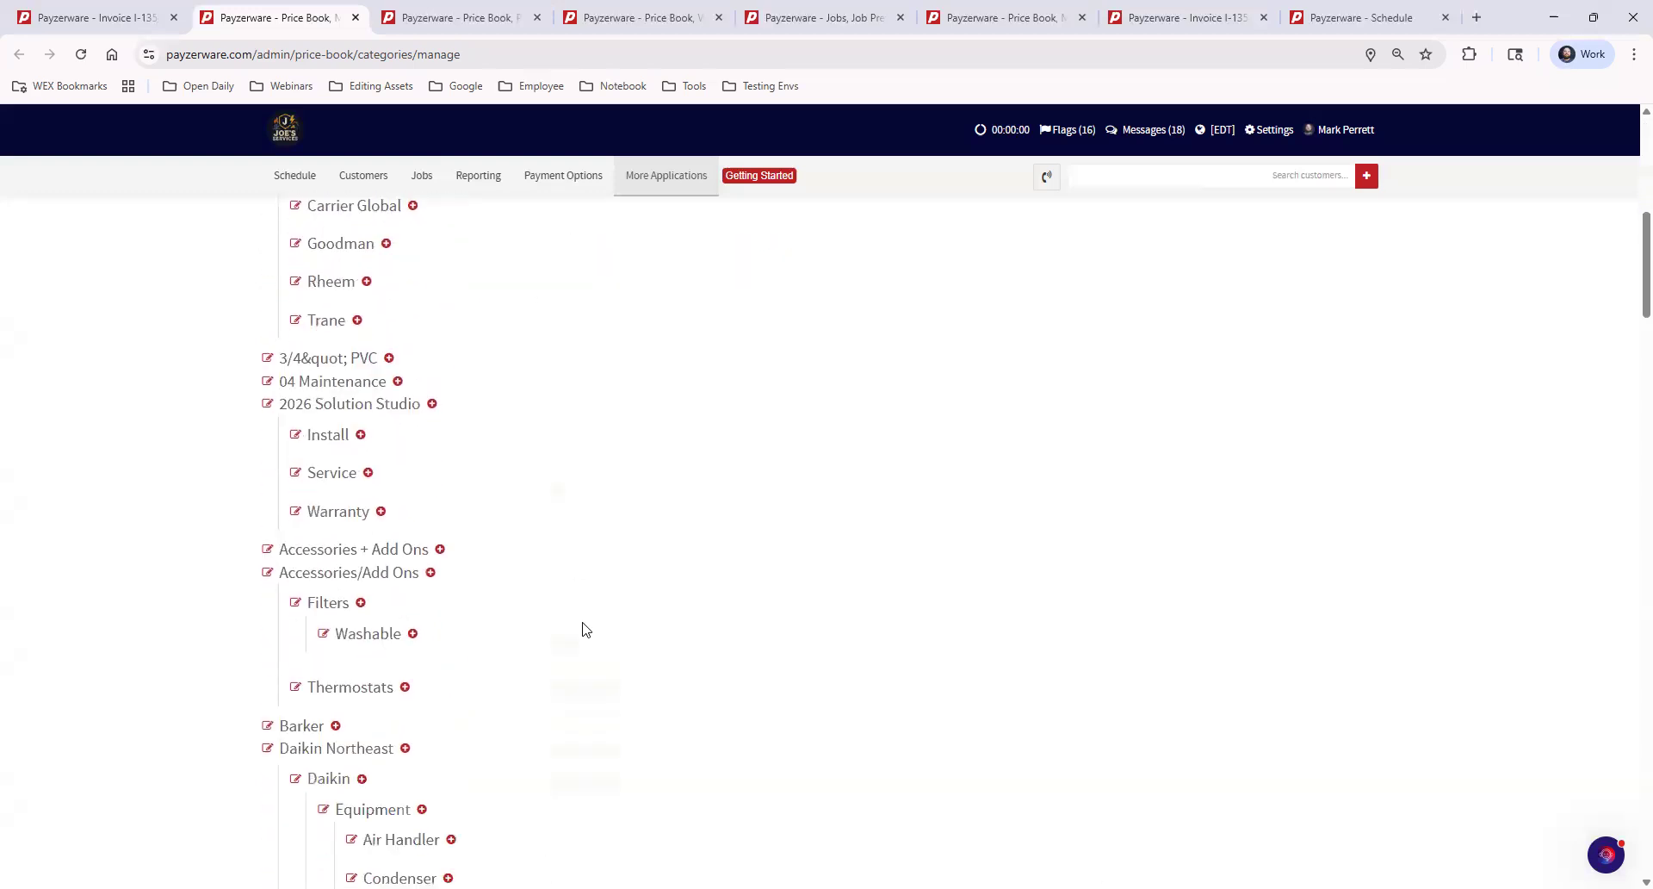
{"action": "scroll", "coordinate": [582, 631], "scroll_direction": "down", "scroll_amount": 20}
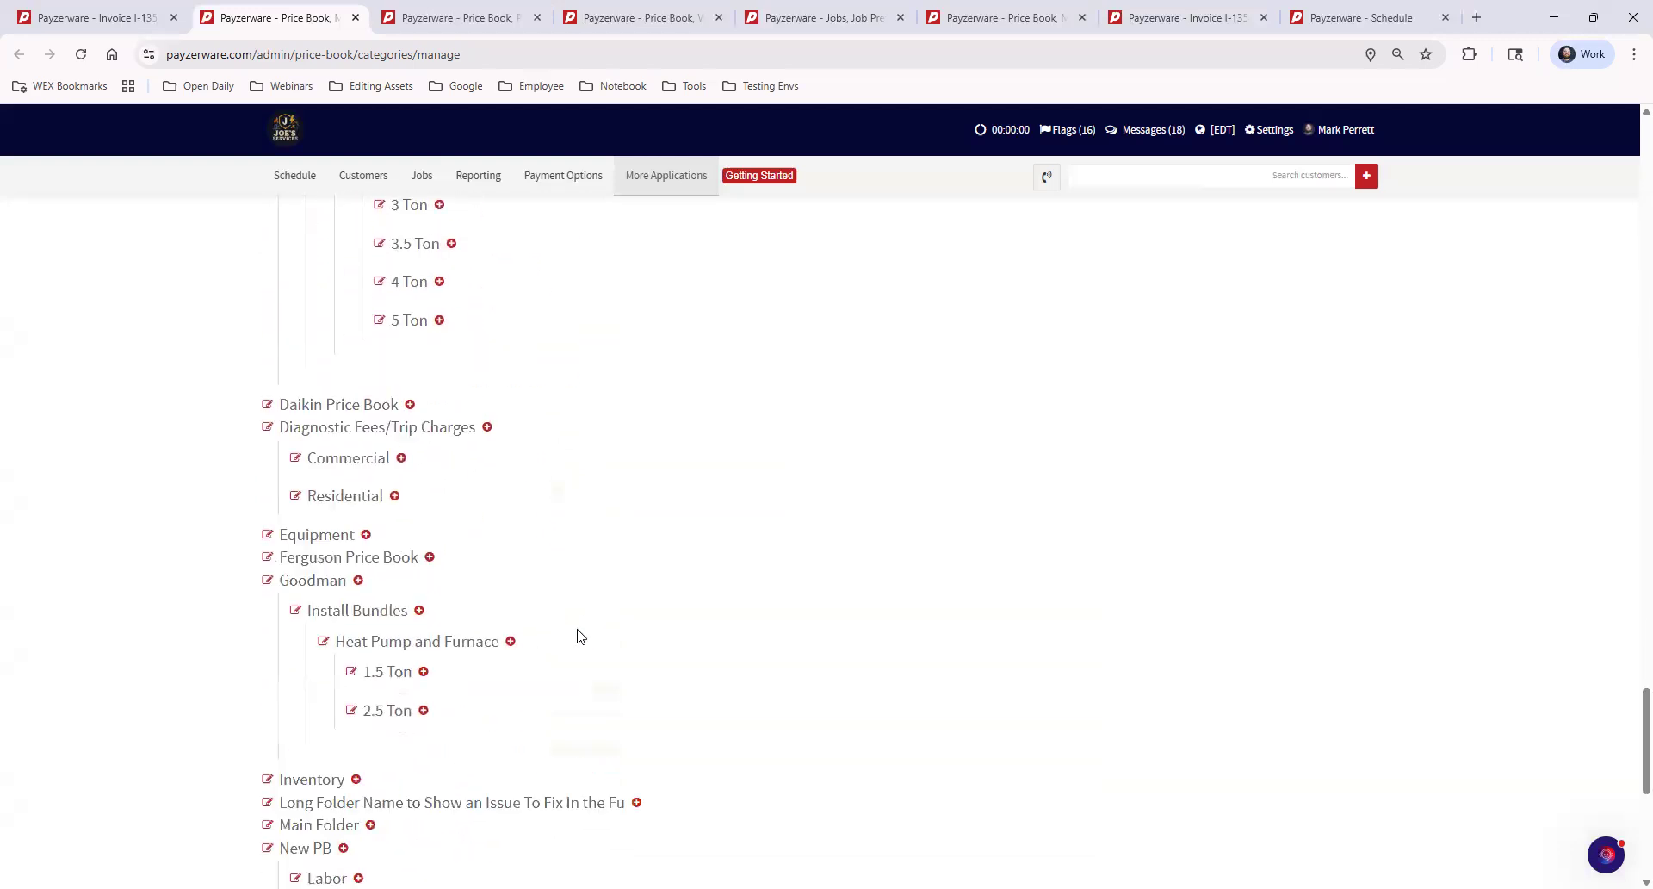
{"action": "scroll", "coordinate": [580, 636], "scroll_direction": "down", "scroll_amount": 6}
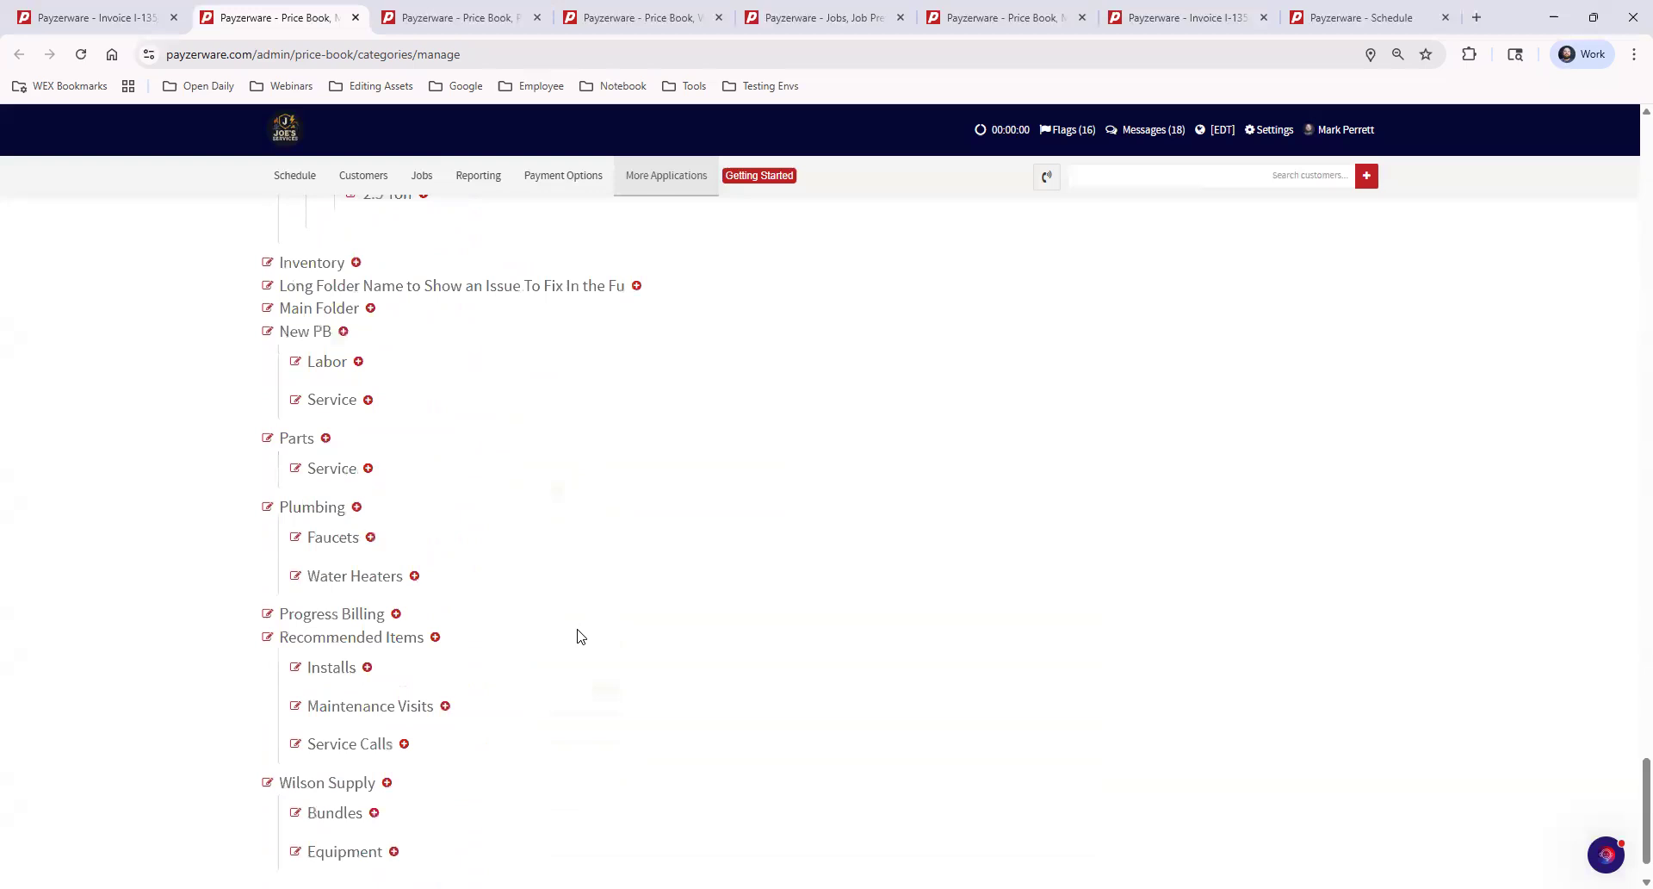
{"action": "scroll", "coordinate": [579, 636], "scroll_direction": "down", "scroll_amount": 1}
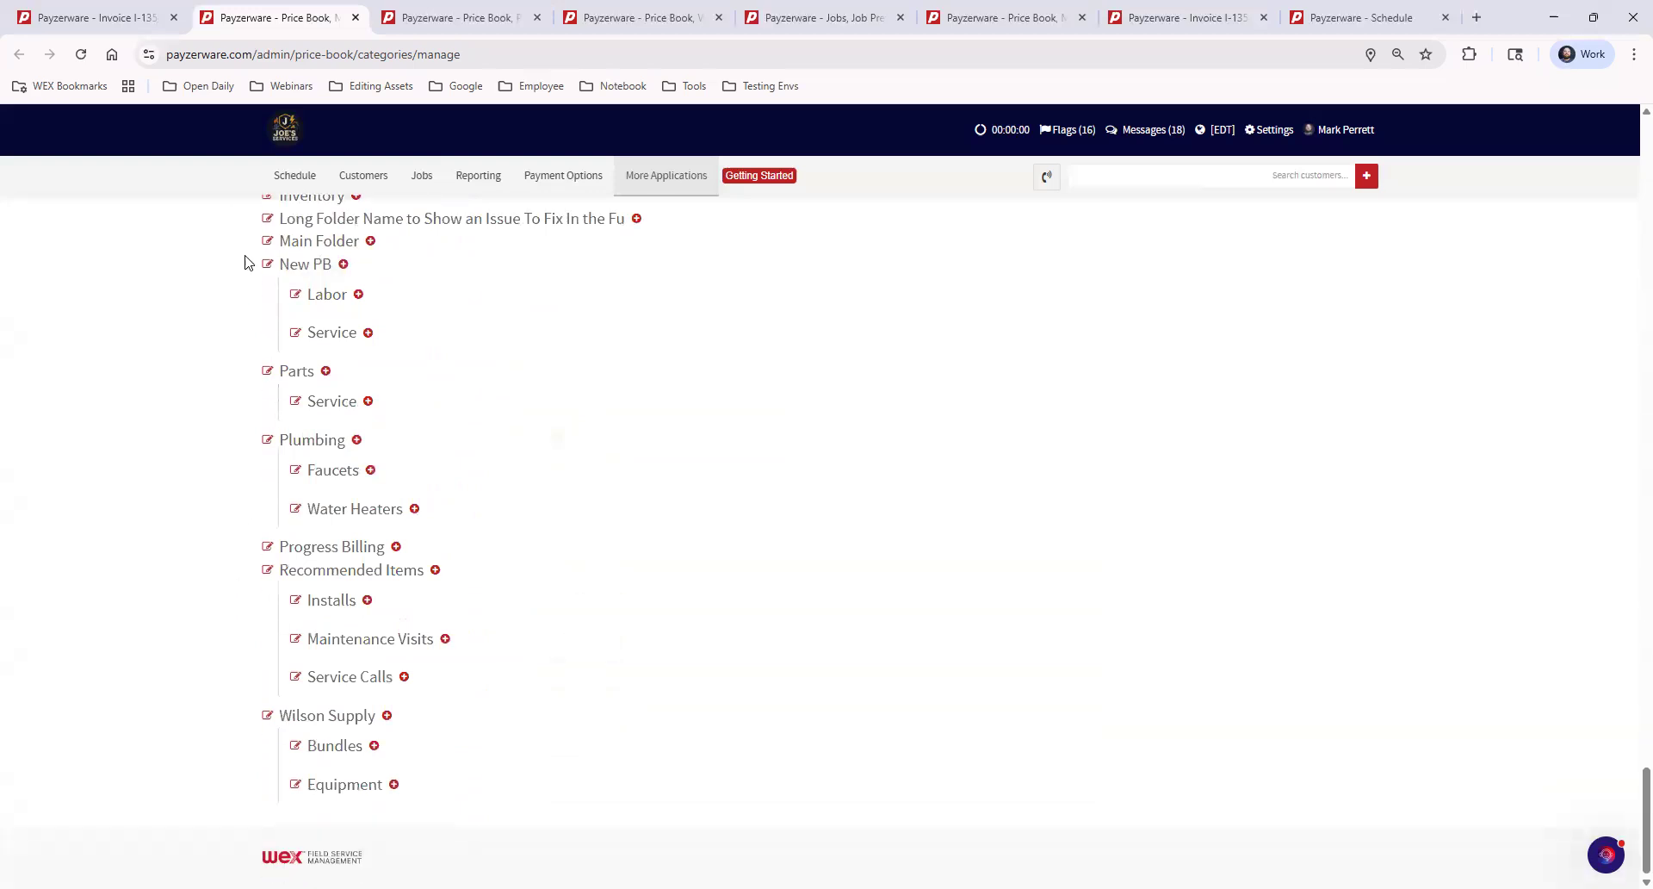
{"action": "scroll", "coordinate": [333, 241], "scroll_direction": "up", "scroll_amount": 3}
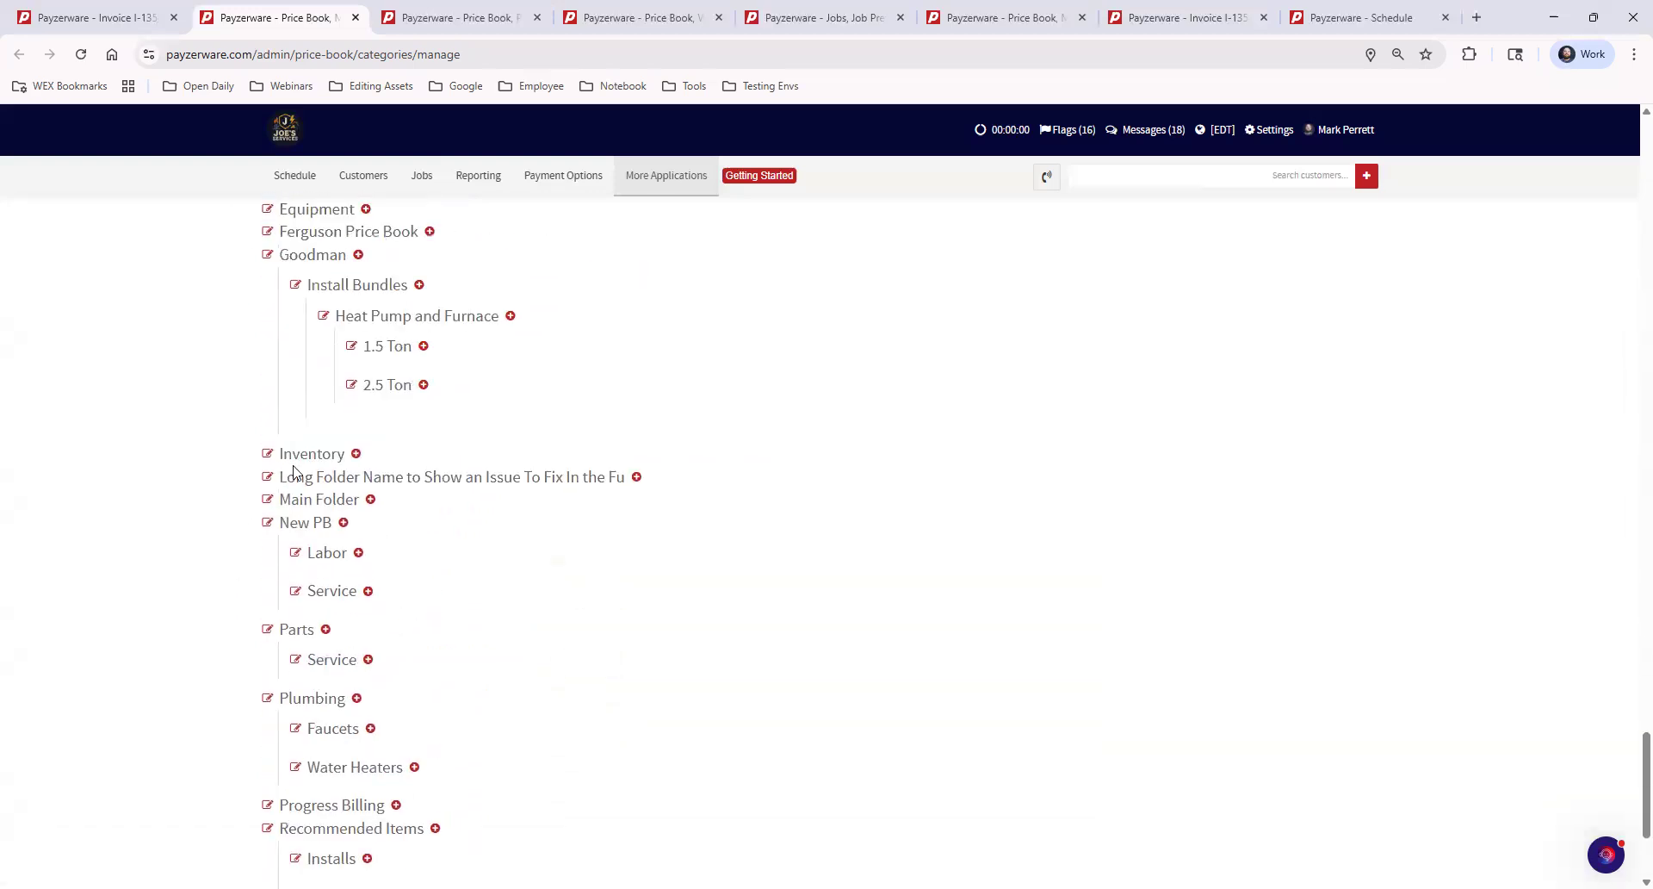
{"action": "left_click", "coordinate": [370, 499]}
{"action": "left_click", "coordinate": [345, 521]}
{"action": "type", "text": "Sub Folder"}
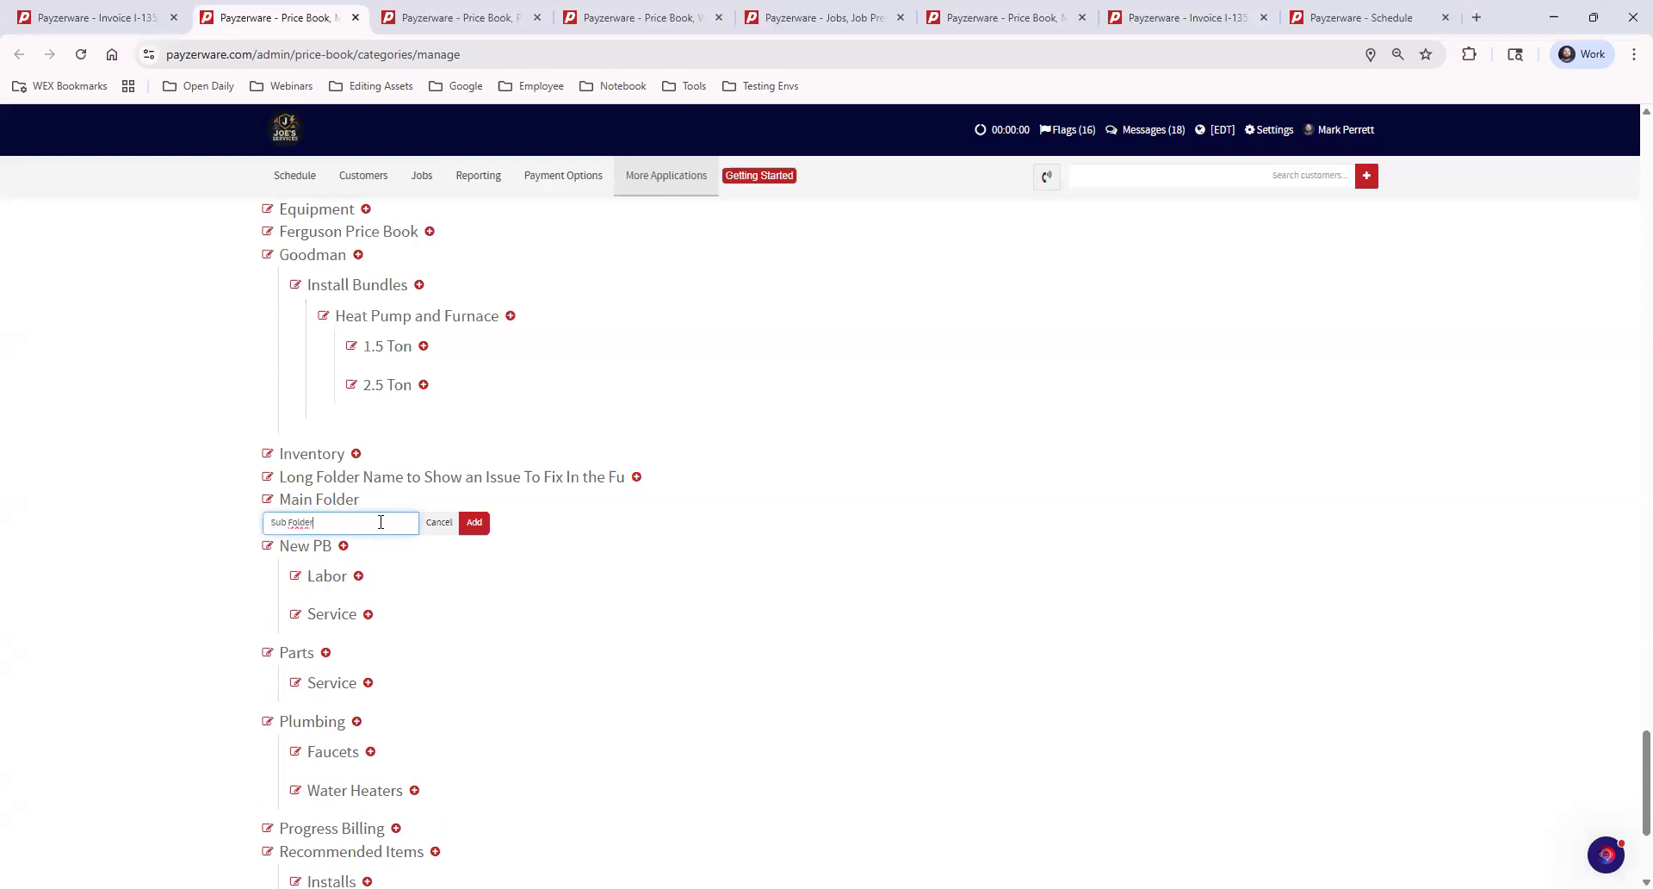
{"action": "left_click", "coordinate": [473, 523]}
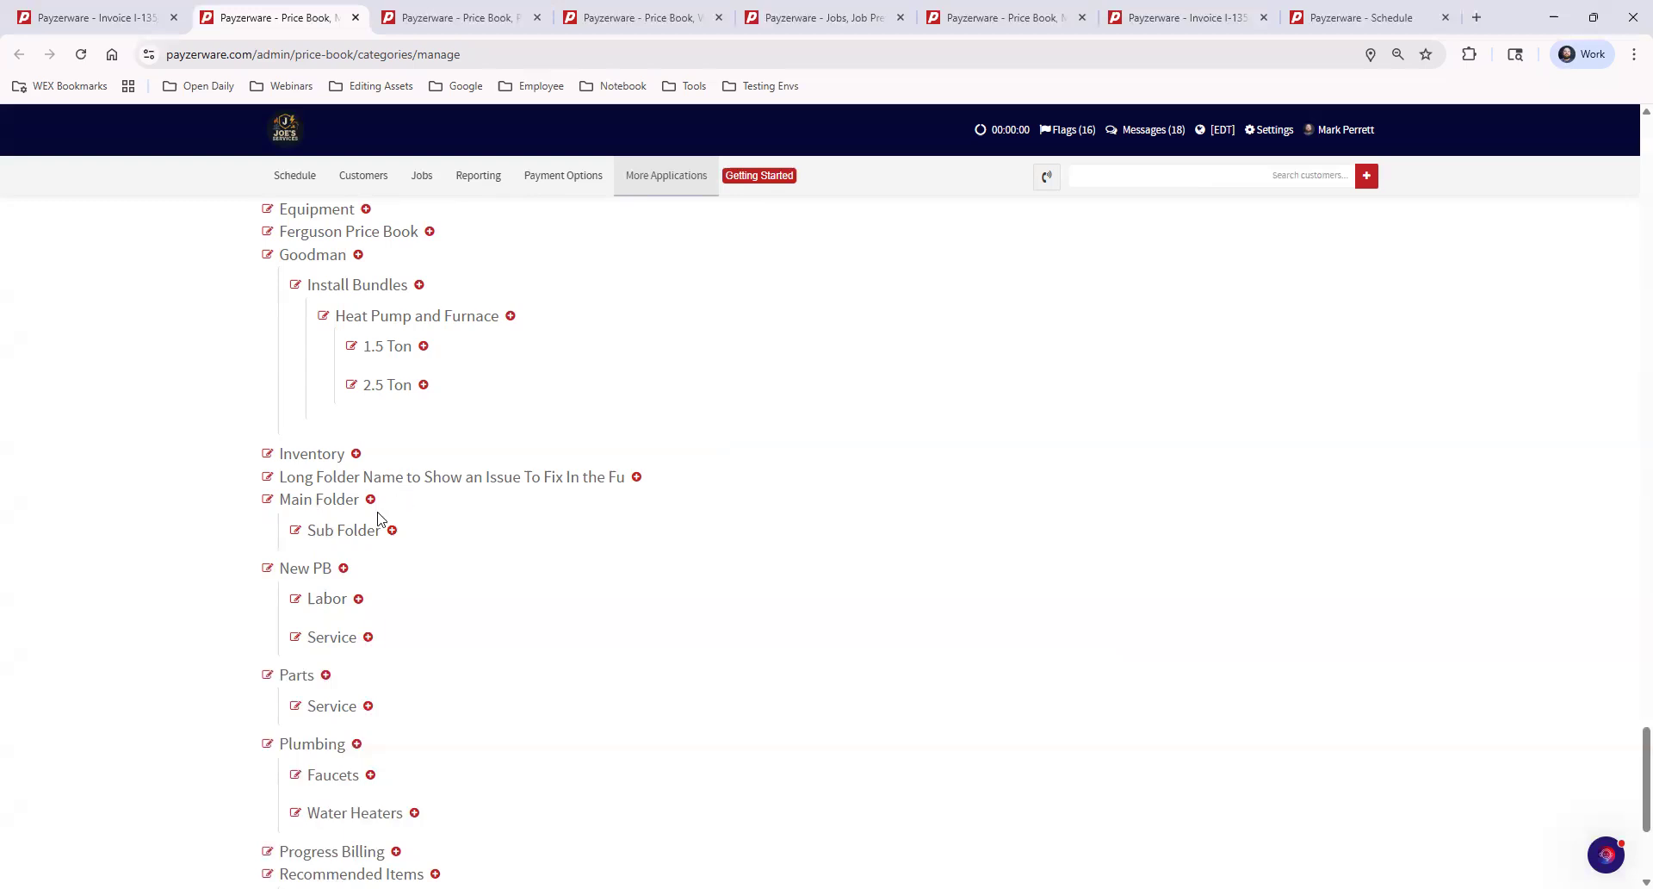
Delete the Sub Folder subcategory and its parent category, Main Folder.
{"action": "left_click", "coordinate": [296, 530]}
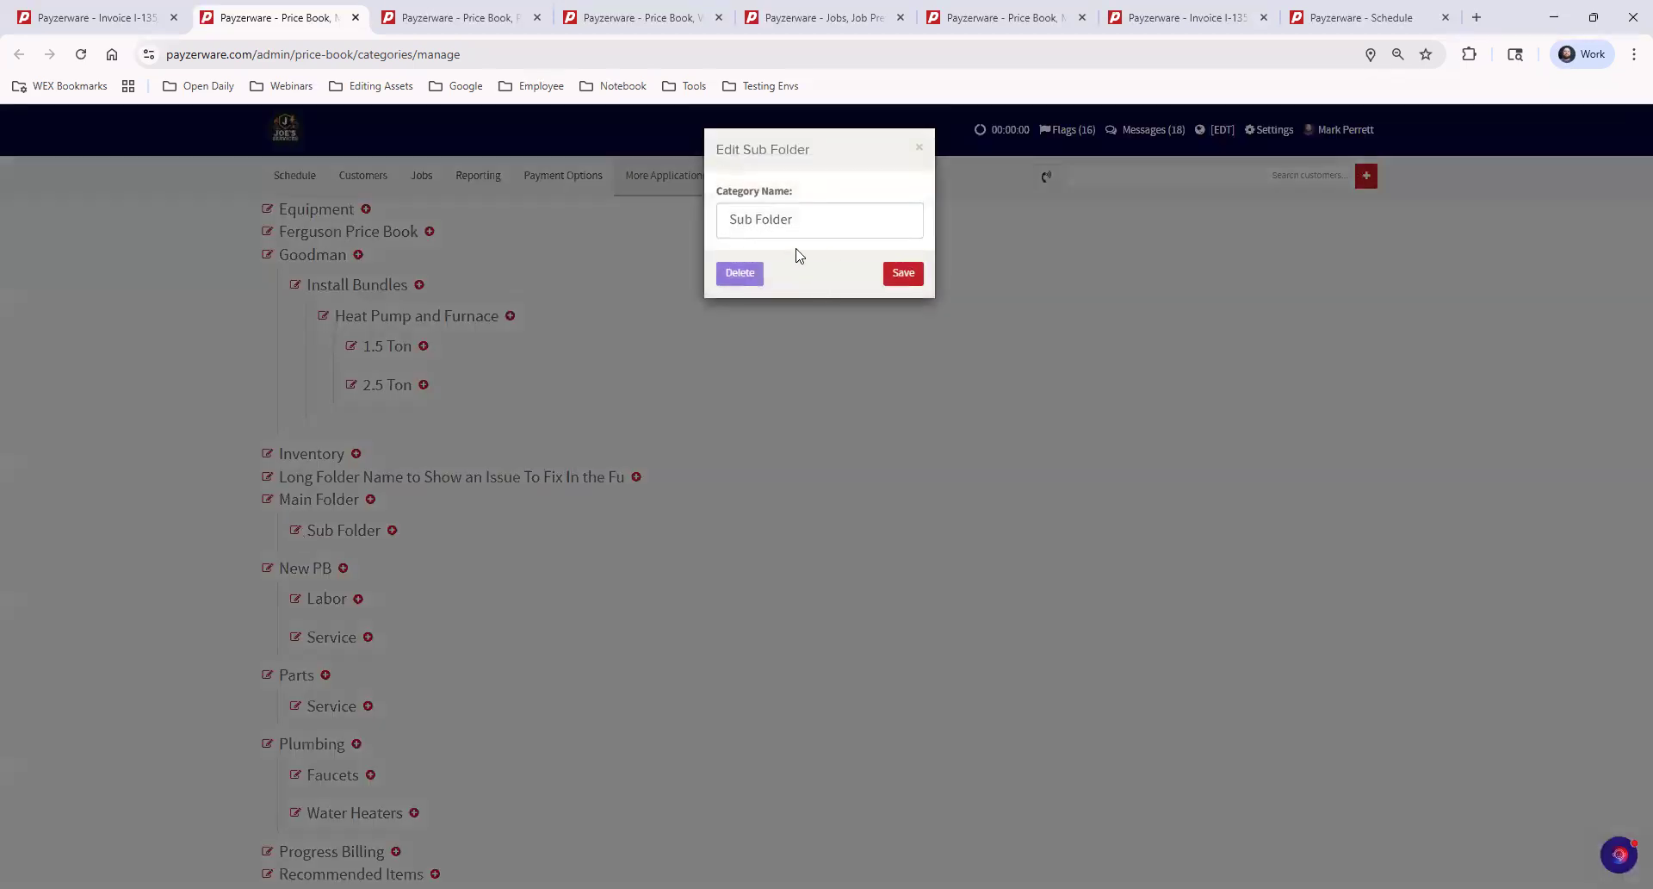
{"action": "left_click", "coordinate": [728, 273]}
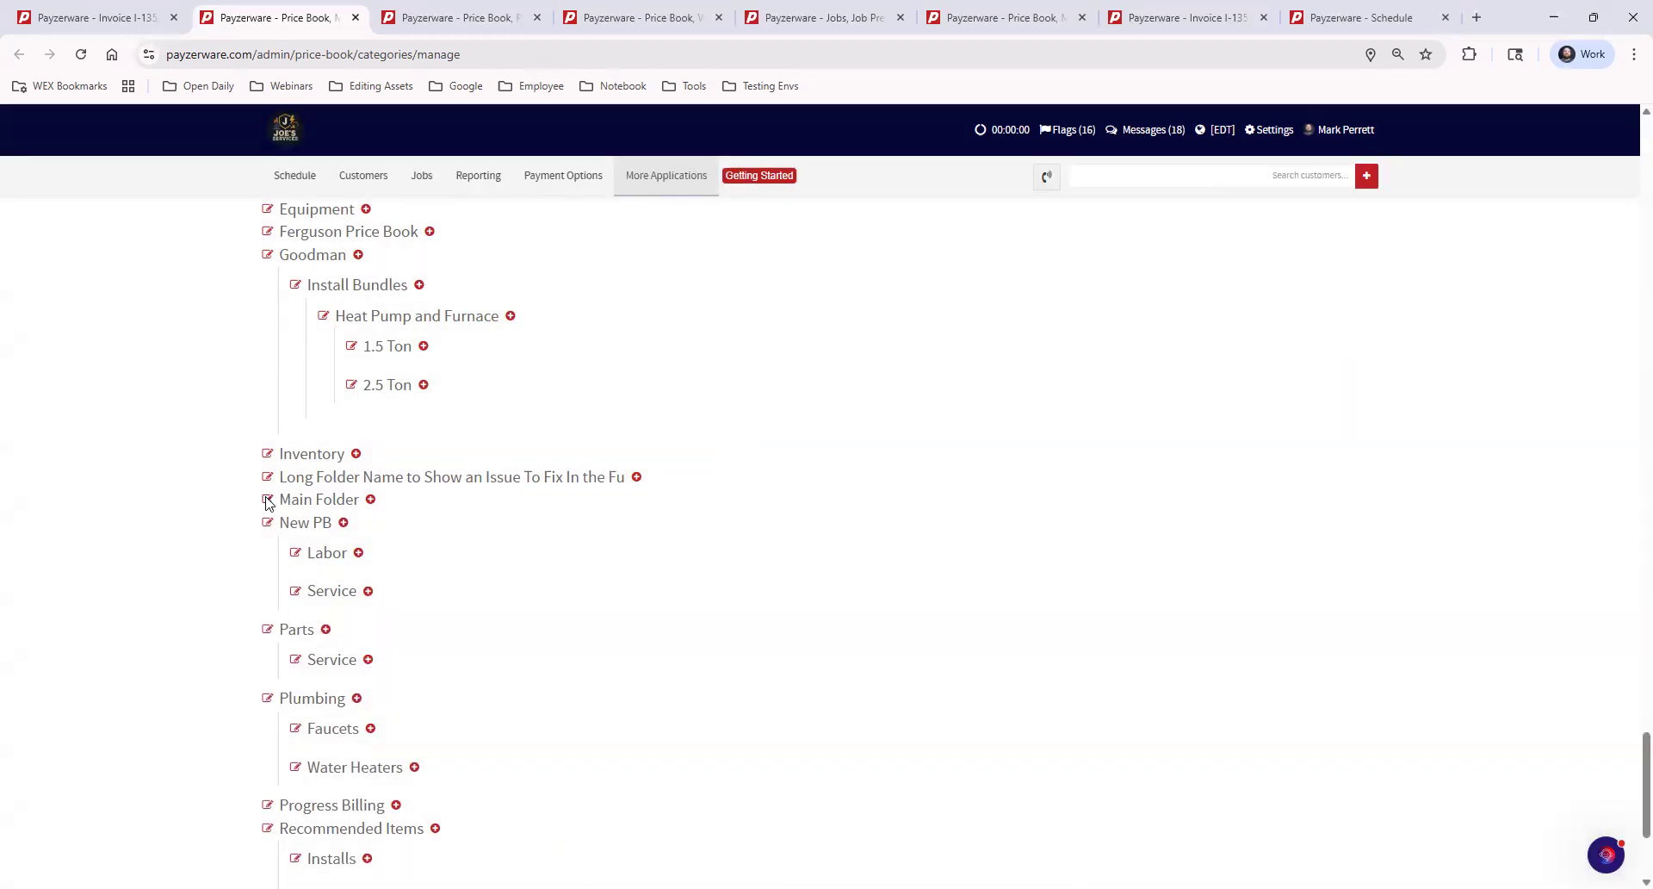
{"action": "left_click", "coordinate": [267, 501]}
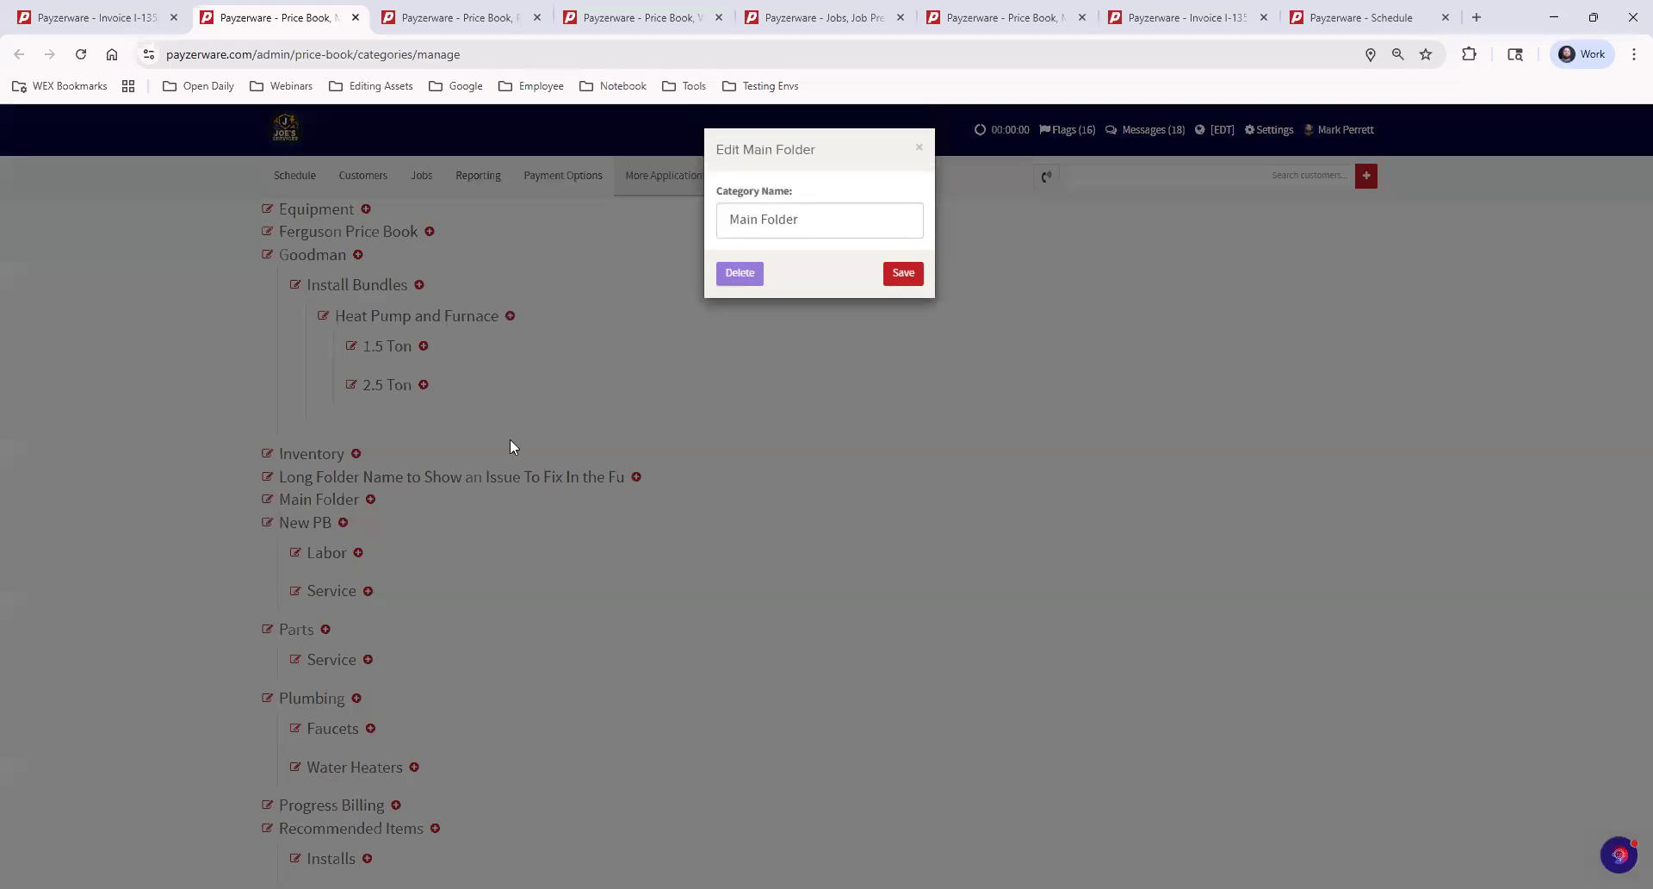
{"action": "left_click", "coordinate": [740, 274]}
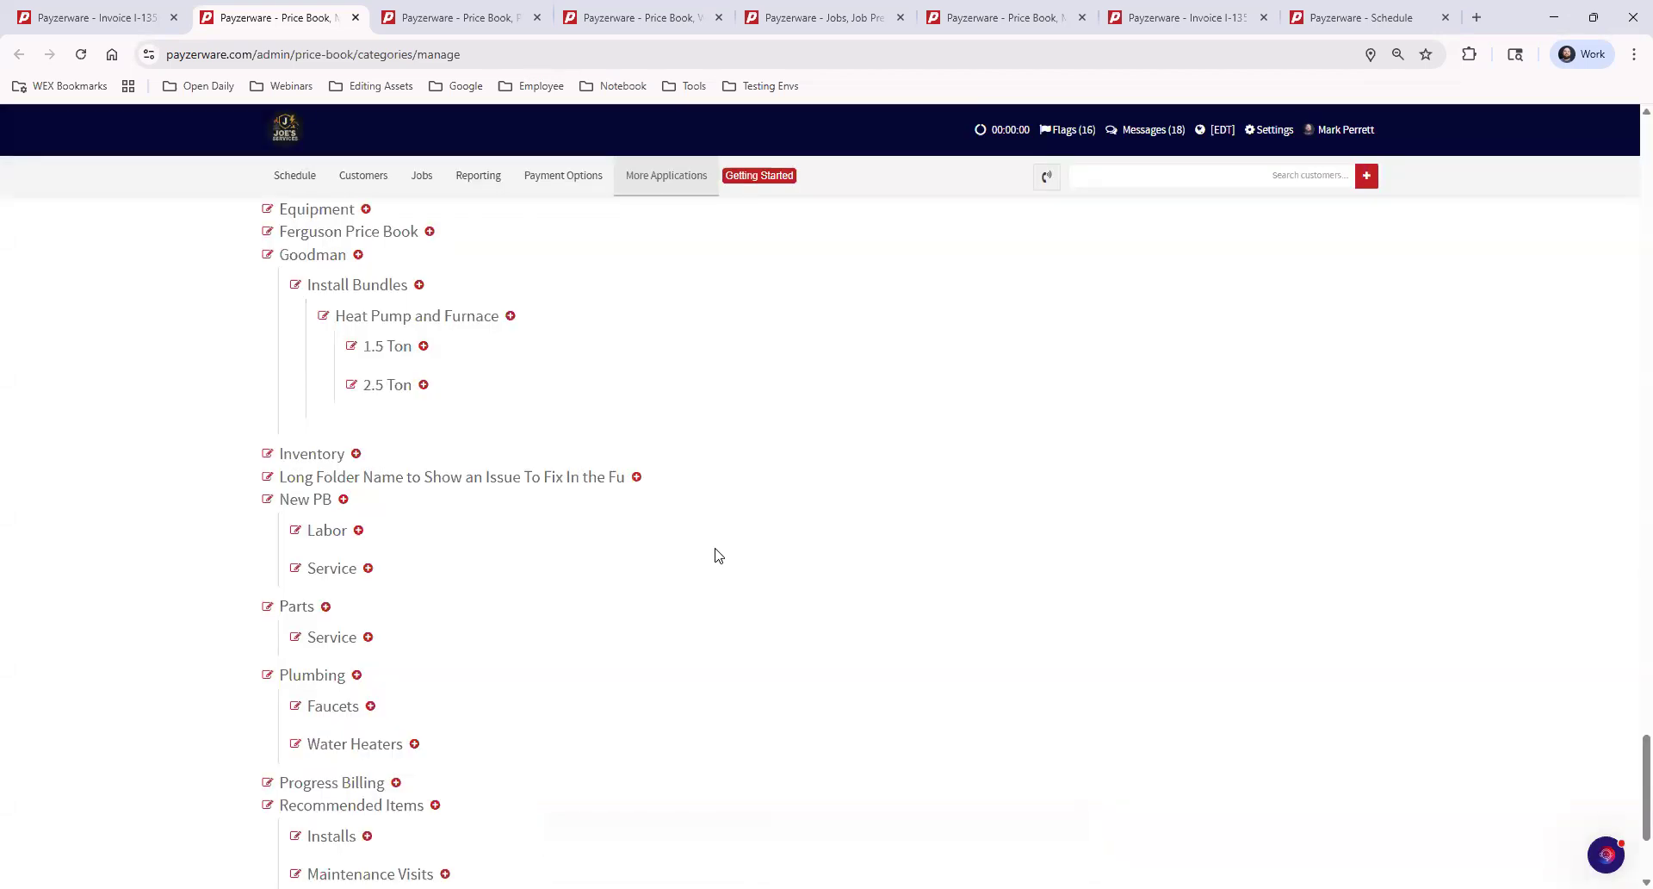
Go to the price book's Pricing Defaults and review the product pricing strategy and labor defaults.
{"action": "scroll", "coordinate": [826, 714], "scroll_direction": "up", "scroll_amount": 10}
{"action": "scroll", "coordinate": [818, 724], "scroll_direction": "up", "scroll_amount": 20}
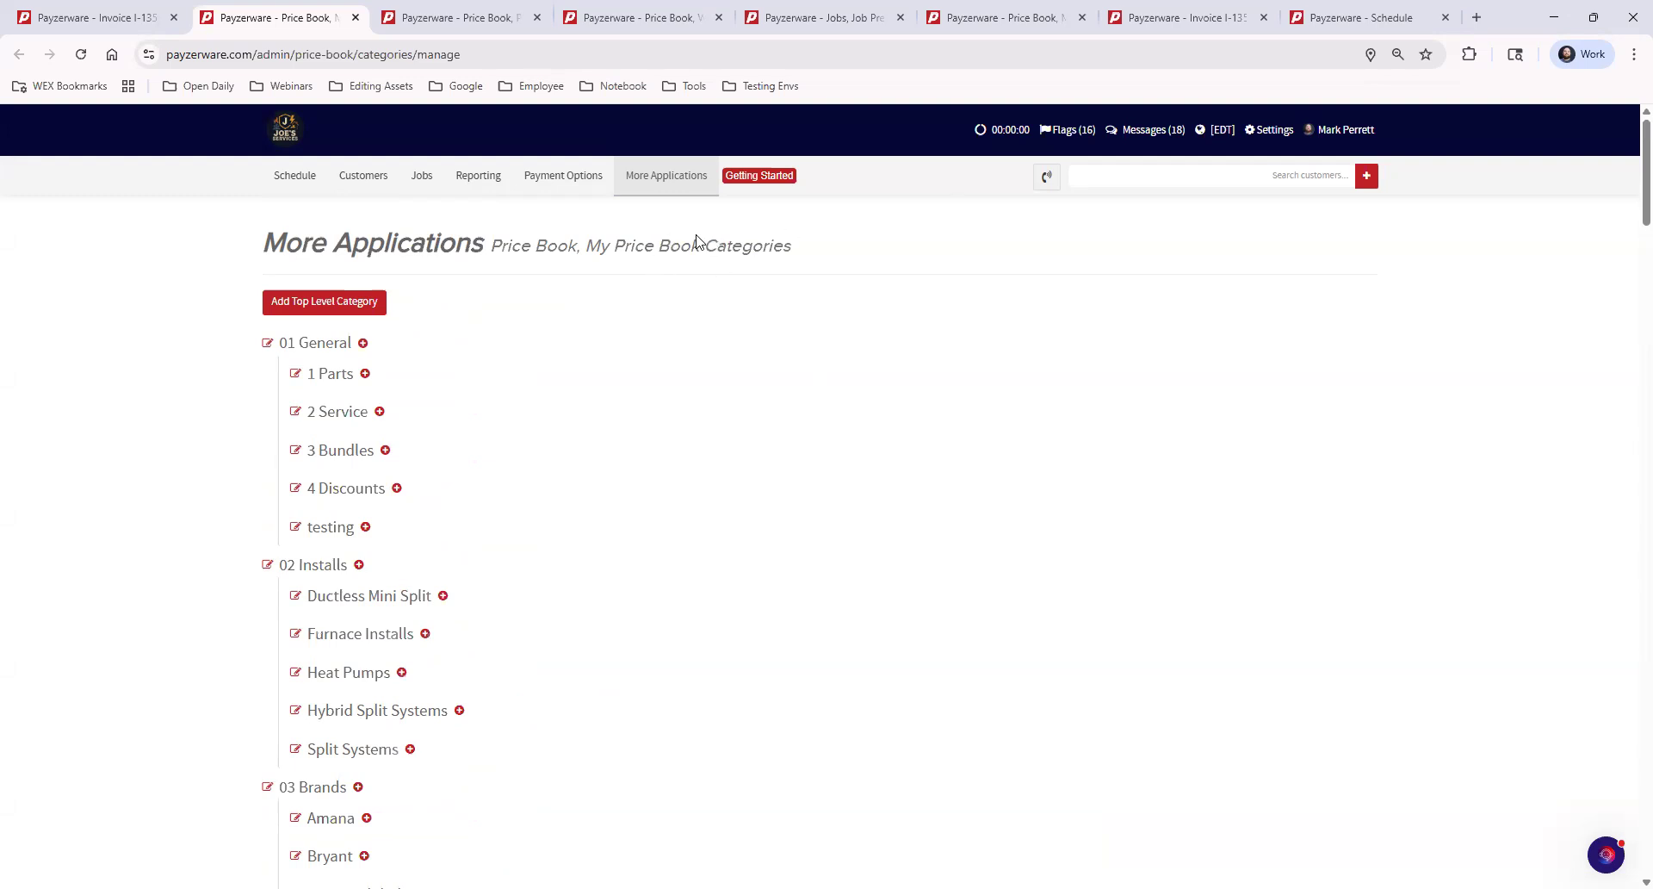
{"action": "left_click", "coordinate": [667, 178]}
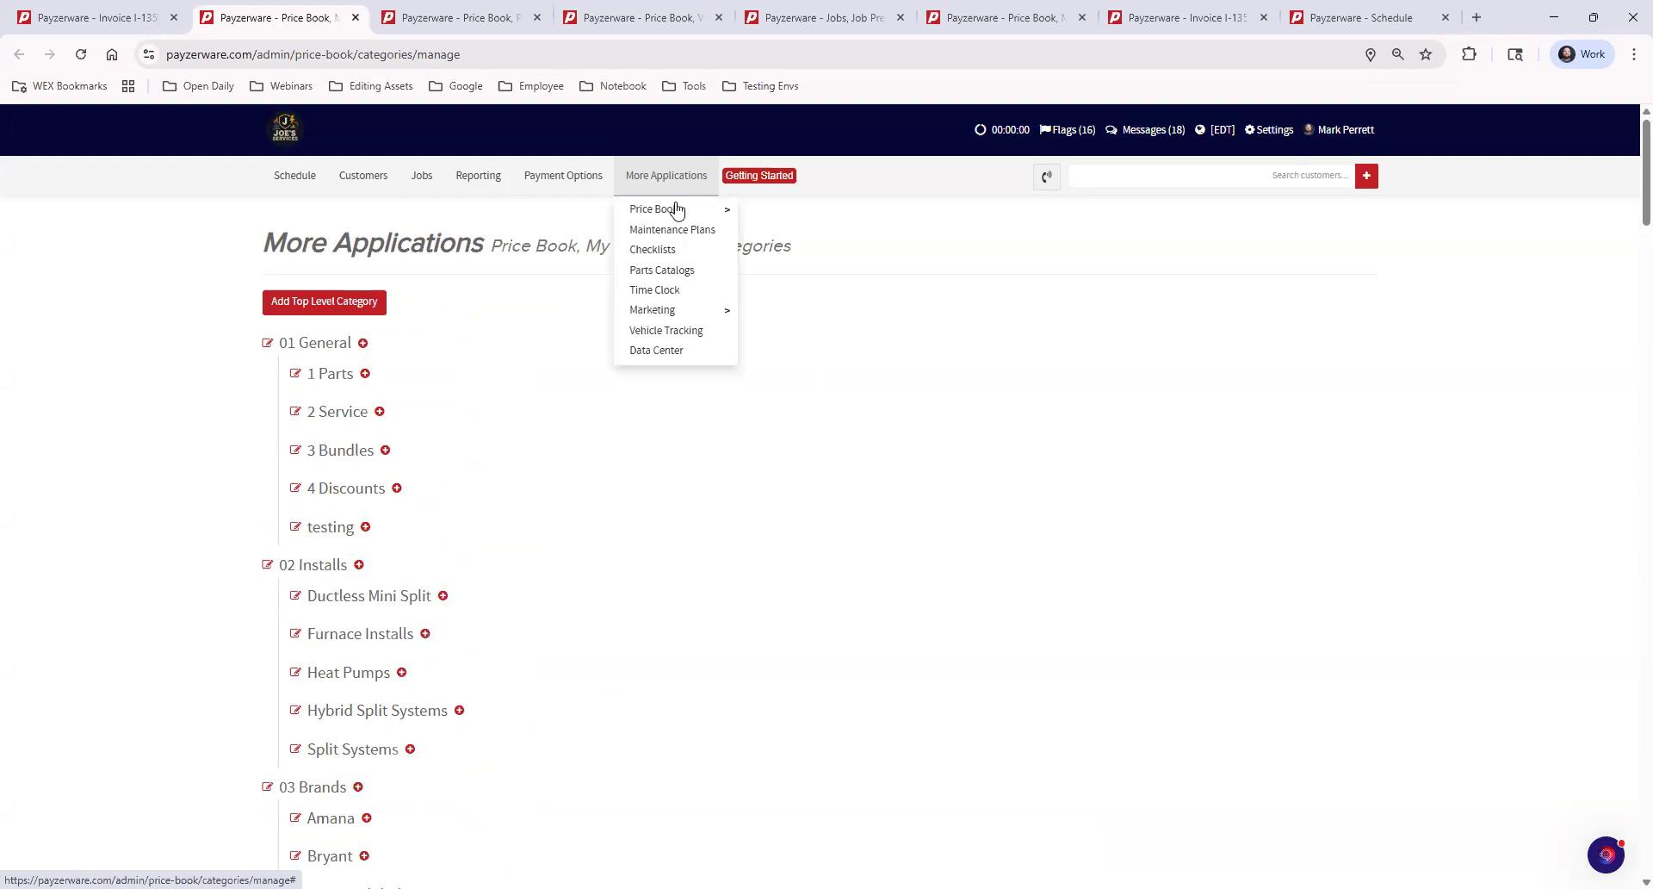
{"action": "mouse_move", "coordinate": [679, 215]}
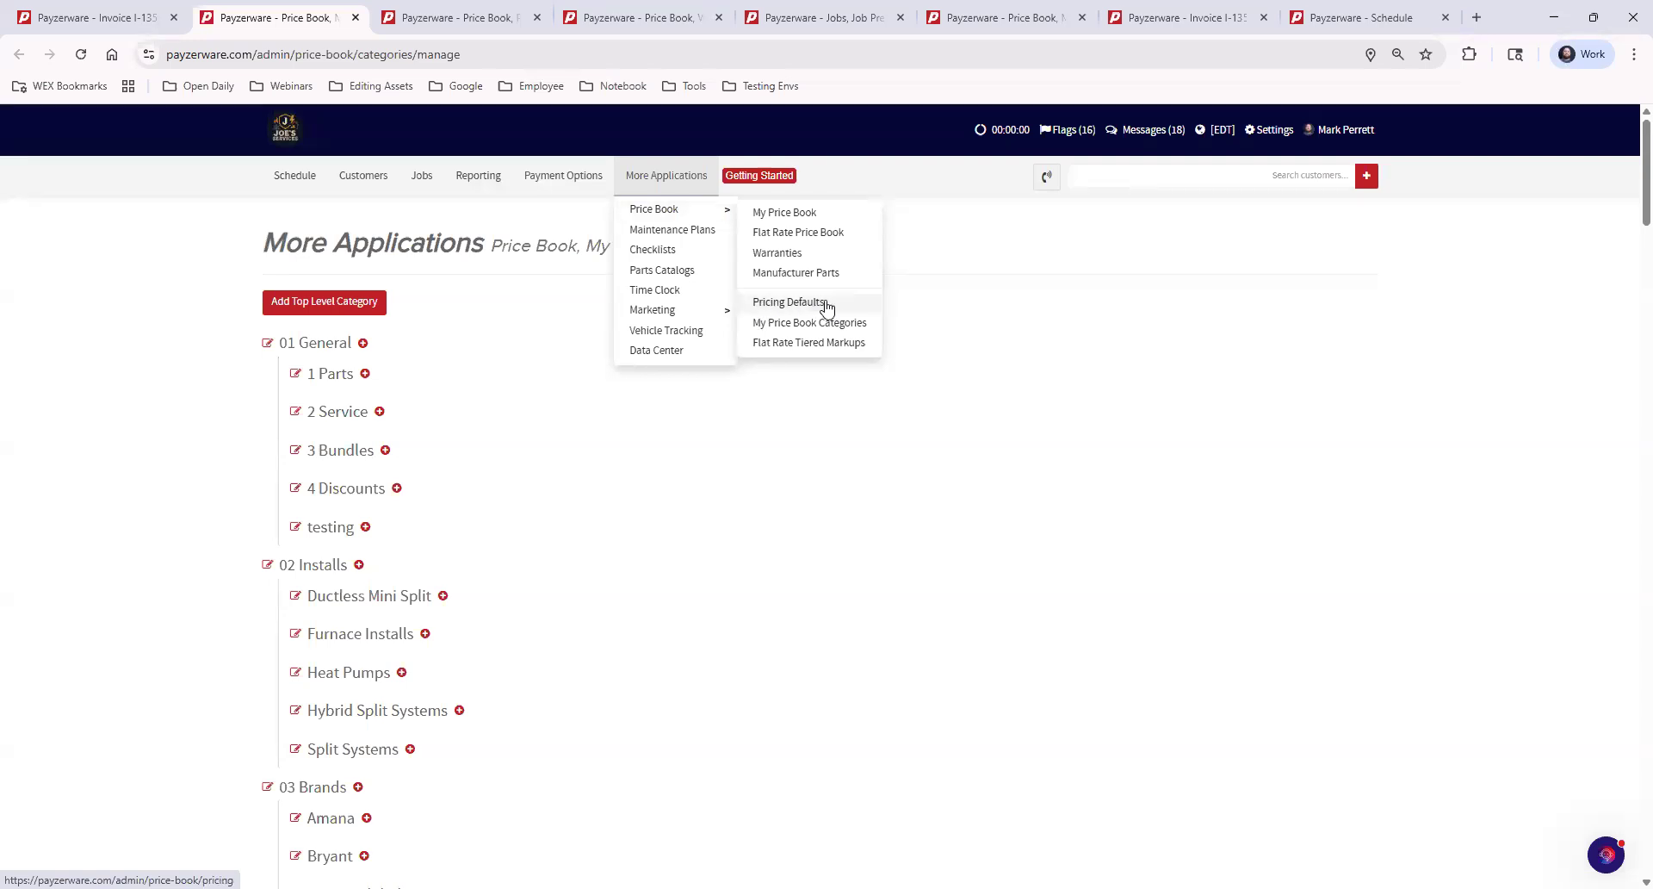
{"action": "left_click", "coordinate": [478, 25]}
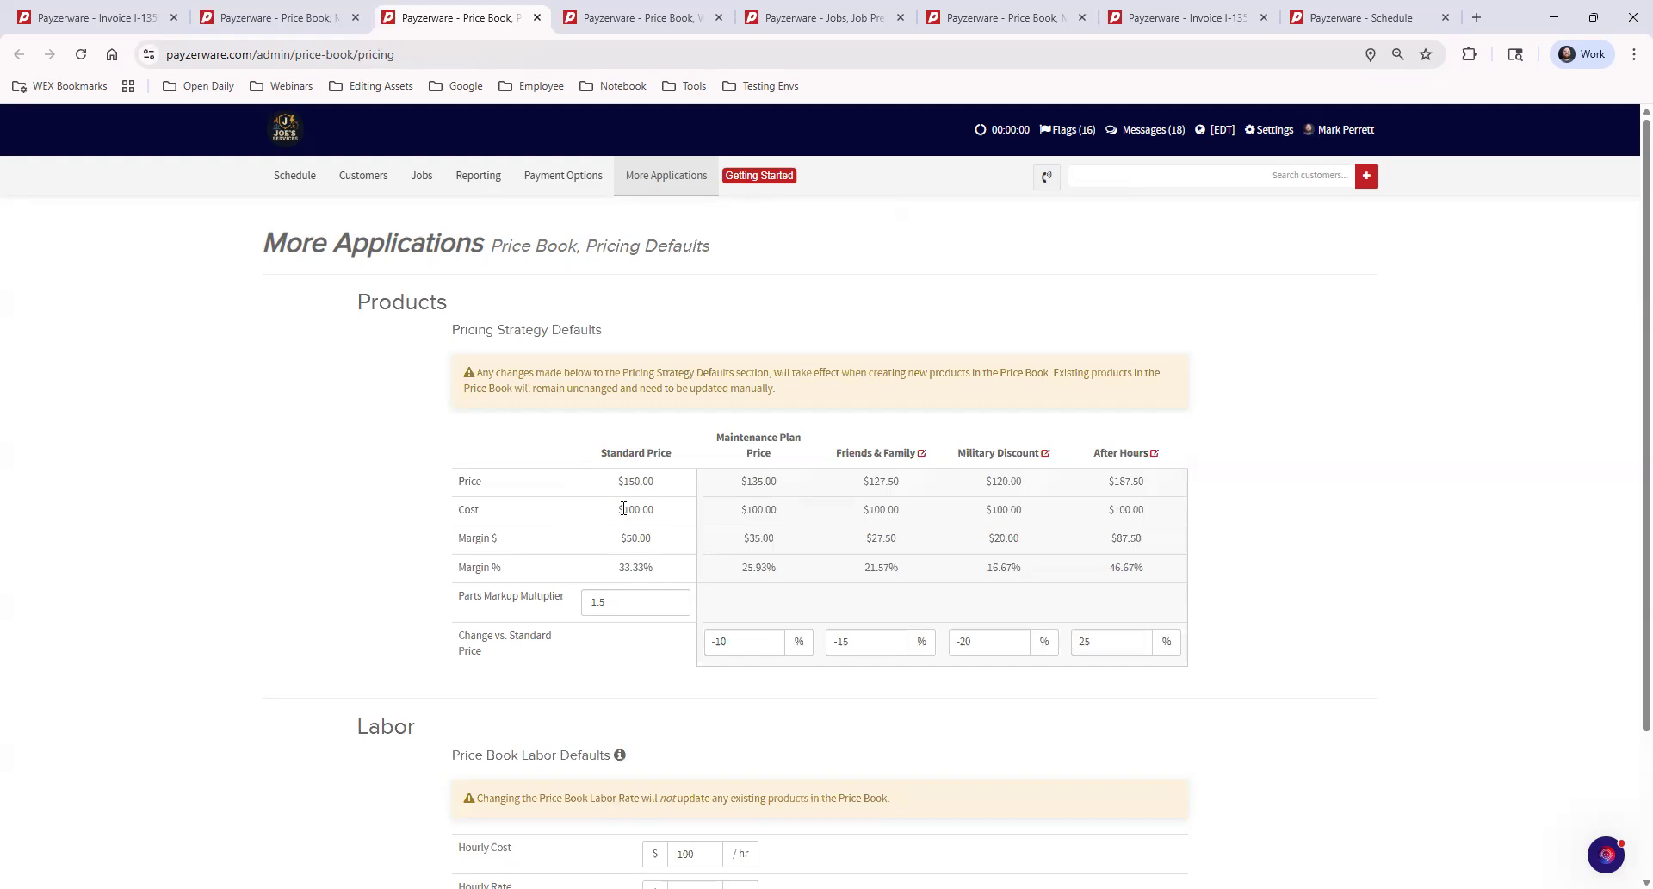
{"action": "left_click_drag", "start_coordinate": [624, 509], "coordinate": [654, 515]}
{"action": "left_click", "coordinate": [658, 516]}
{"action": "scroll", "coordinate": [1321, 521], "scroll_direction": "down", "scroll_amount": 2}
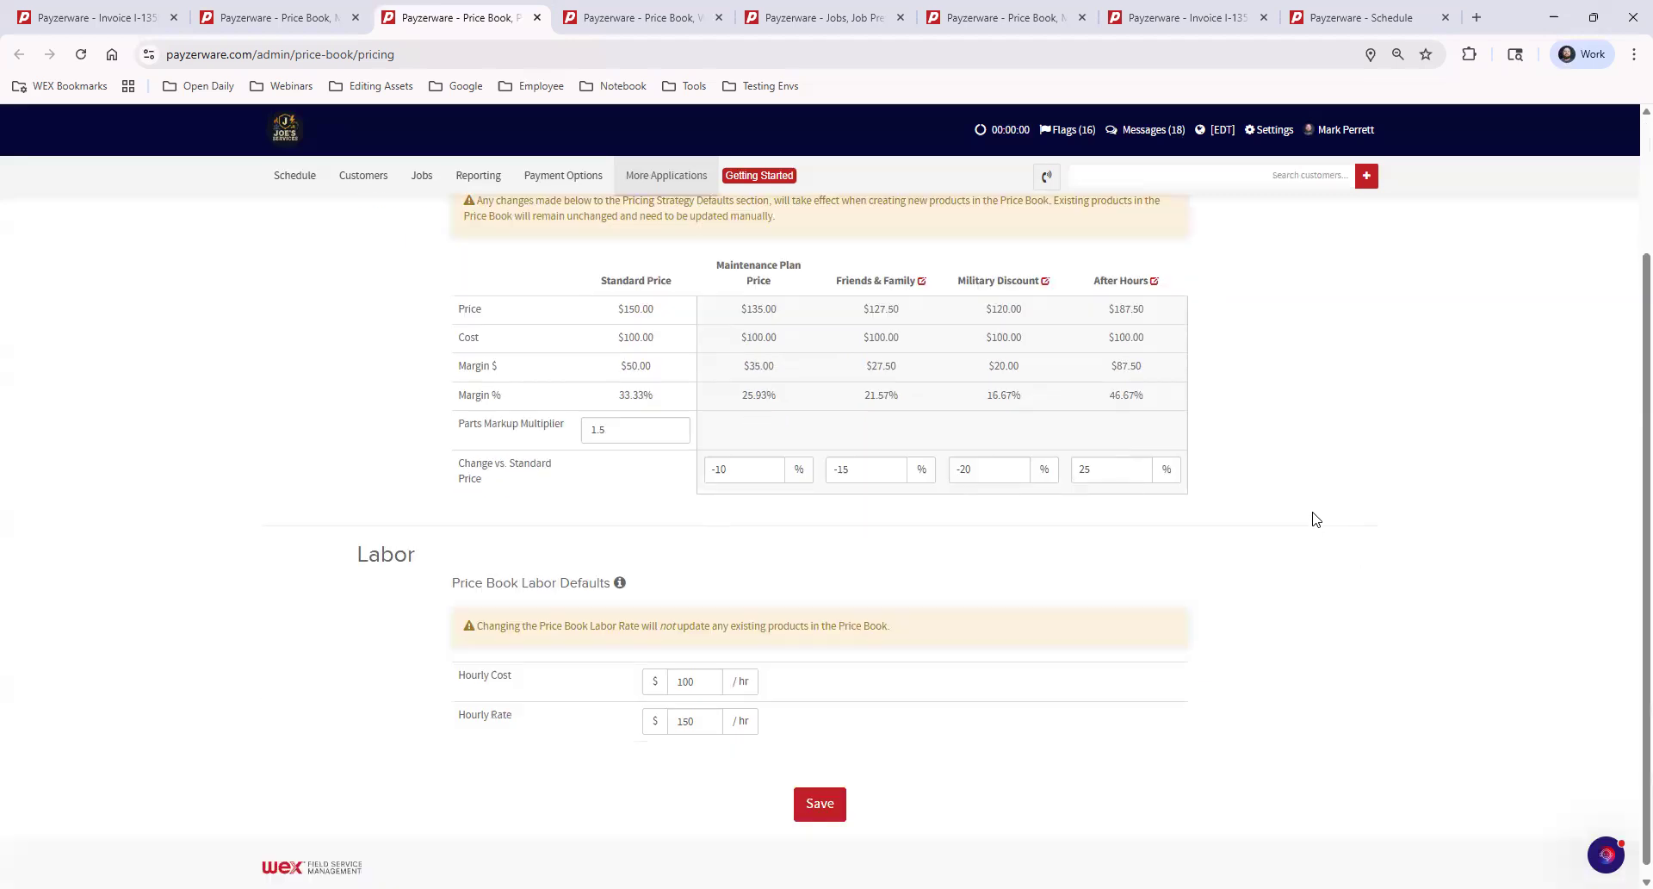
Review the product pricing strategy and labor defaults and save the Pricing Defaults.
{"action": "scroll", "coordinate": [1158, 591], "scroll_direction": "down", "scroll_amount": 1}
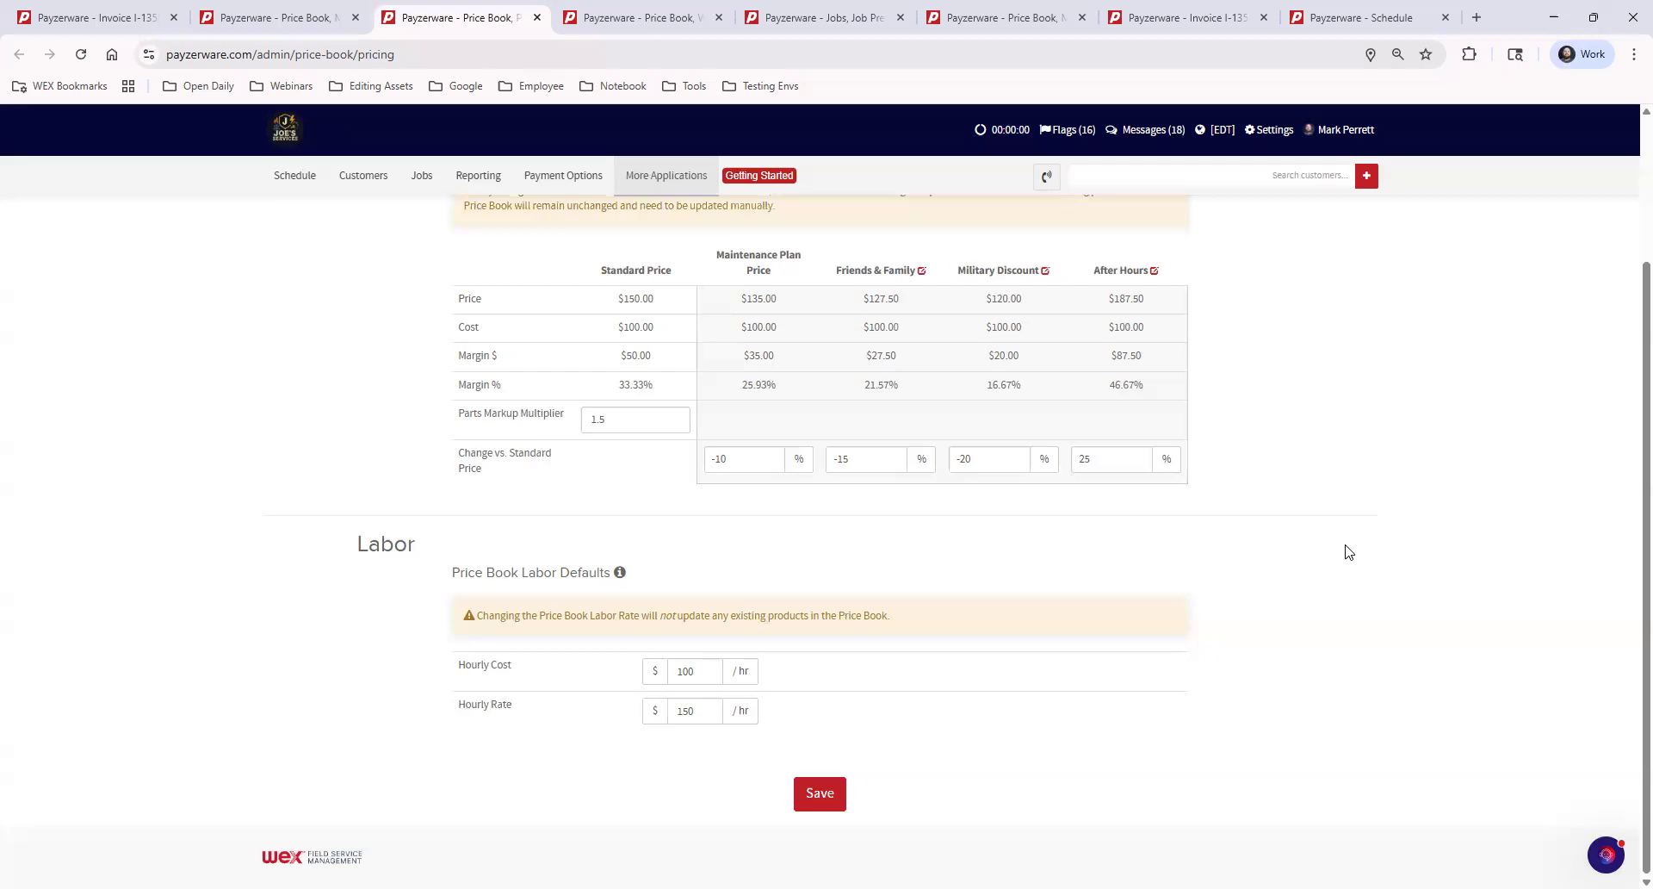
{"action": "scroll", "coordinate": [1348, 552], "scroll_direction": "up", "scroll_amount": 1}
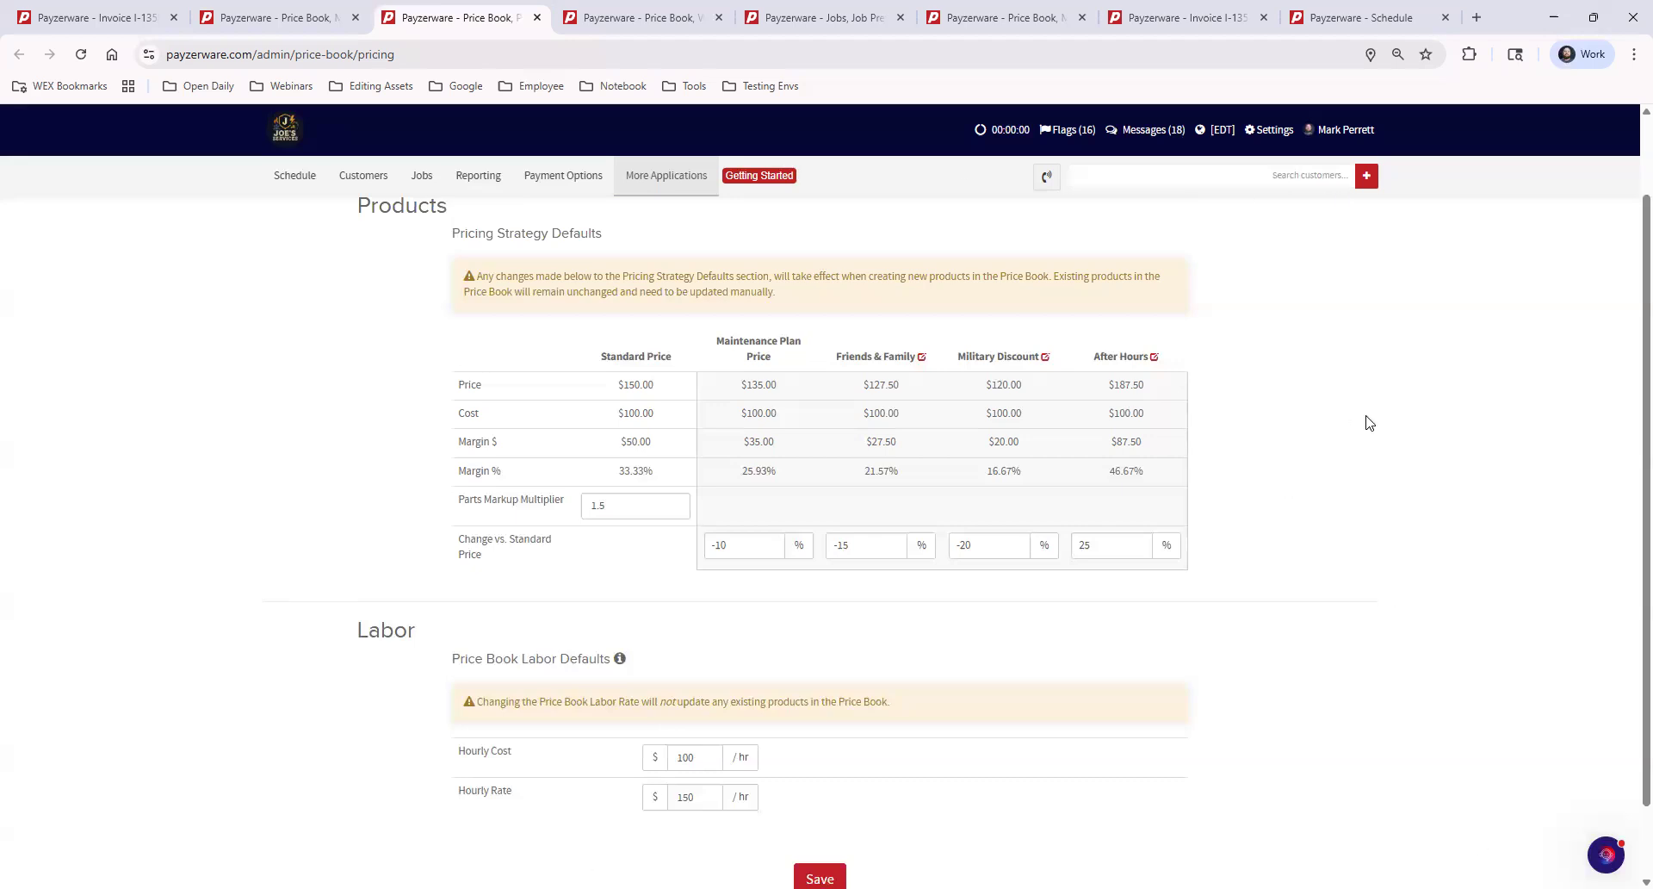
{"action": "scroll", "coordinate": [1446, 542], "scroll_direction": "down", "scroll_amount": 1}
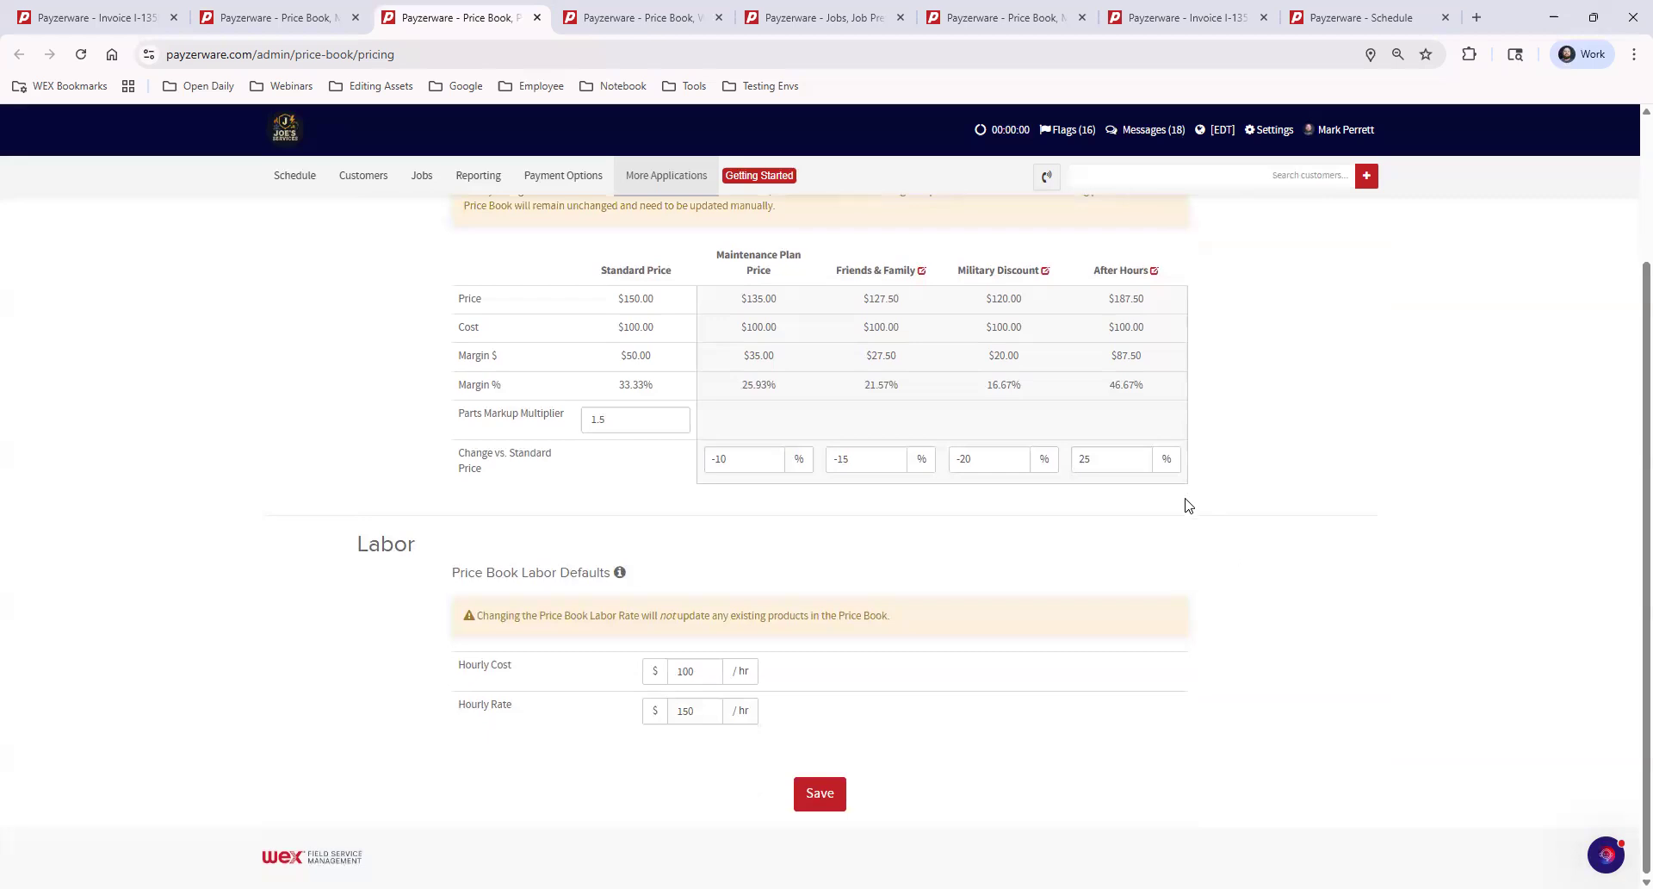
{"action": "left_click", "coordinate": [818, 793]}
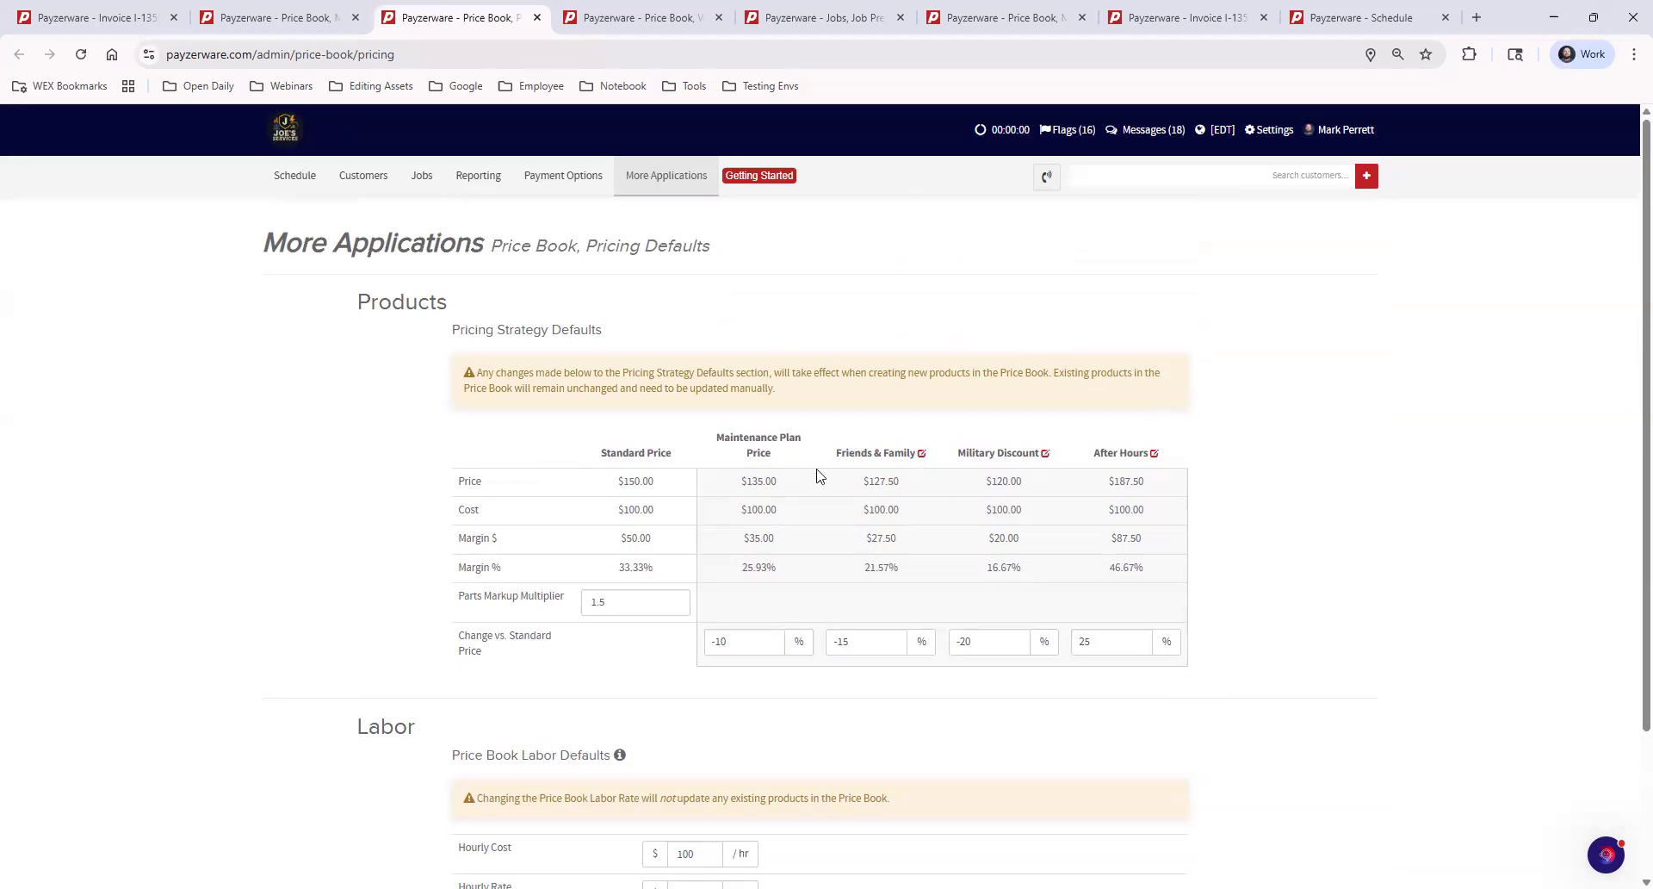
Read the notice above the pricing strategy table and look at the support widget's help options.
{"action": "left_click_drag", "start_coordinate": [477, 373], "coordinate": [794, 392]}
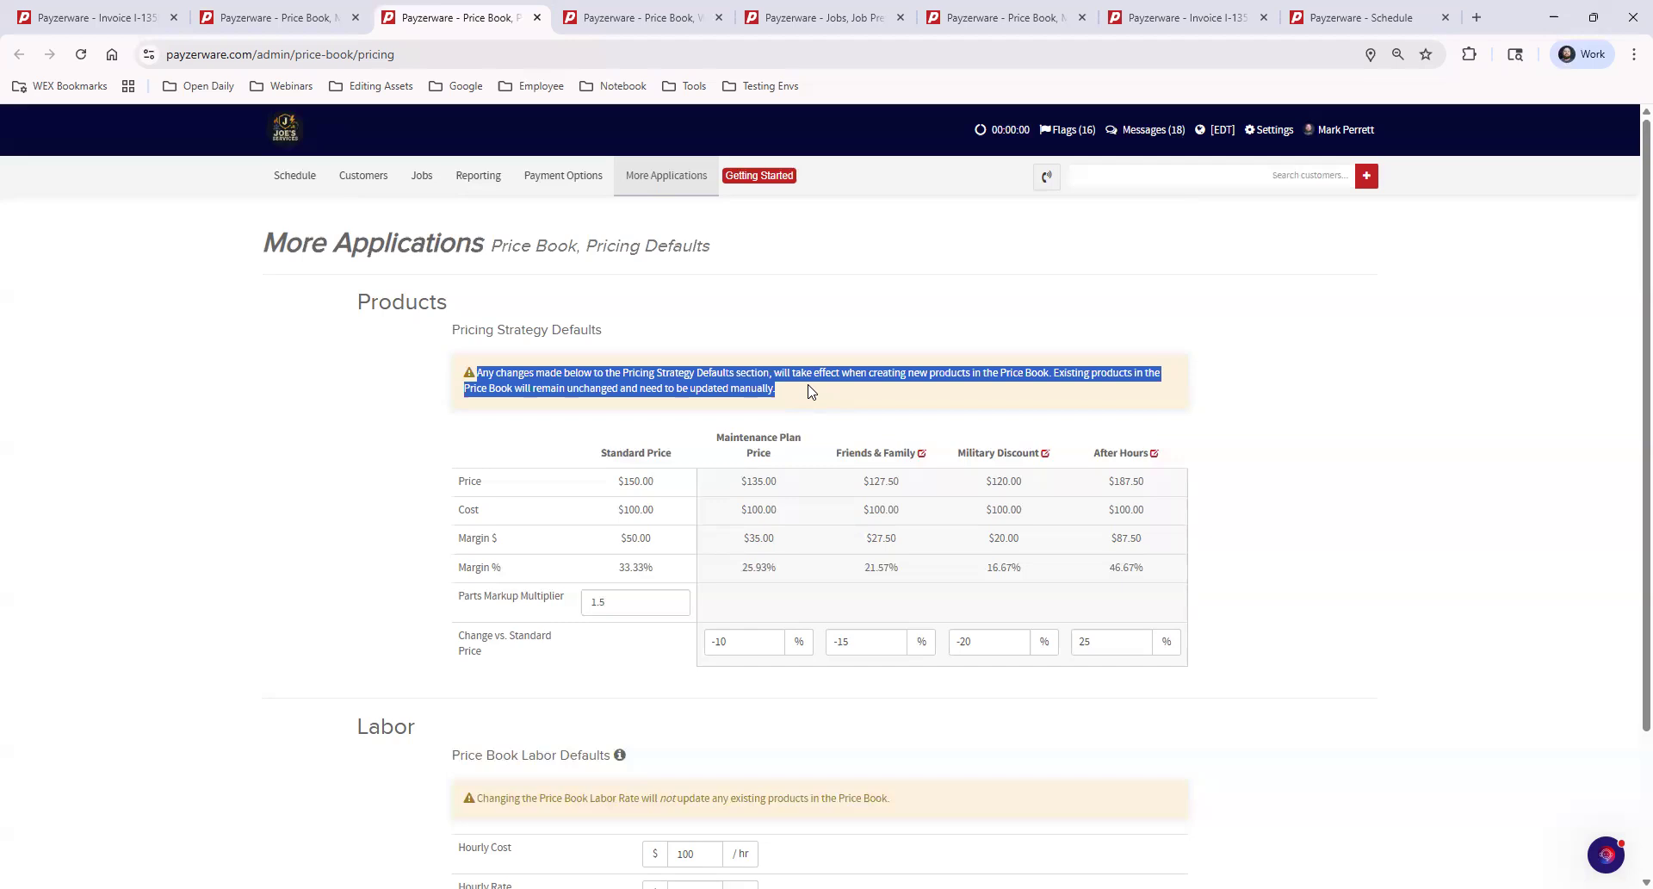
{"action": "left_click", "coordinate": [810, 392]}
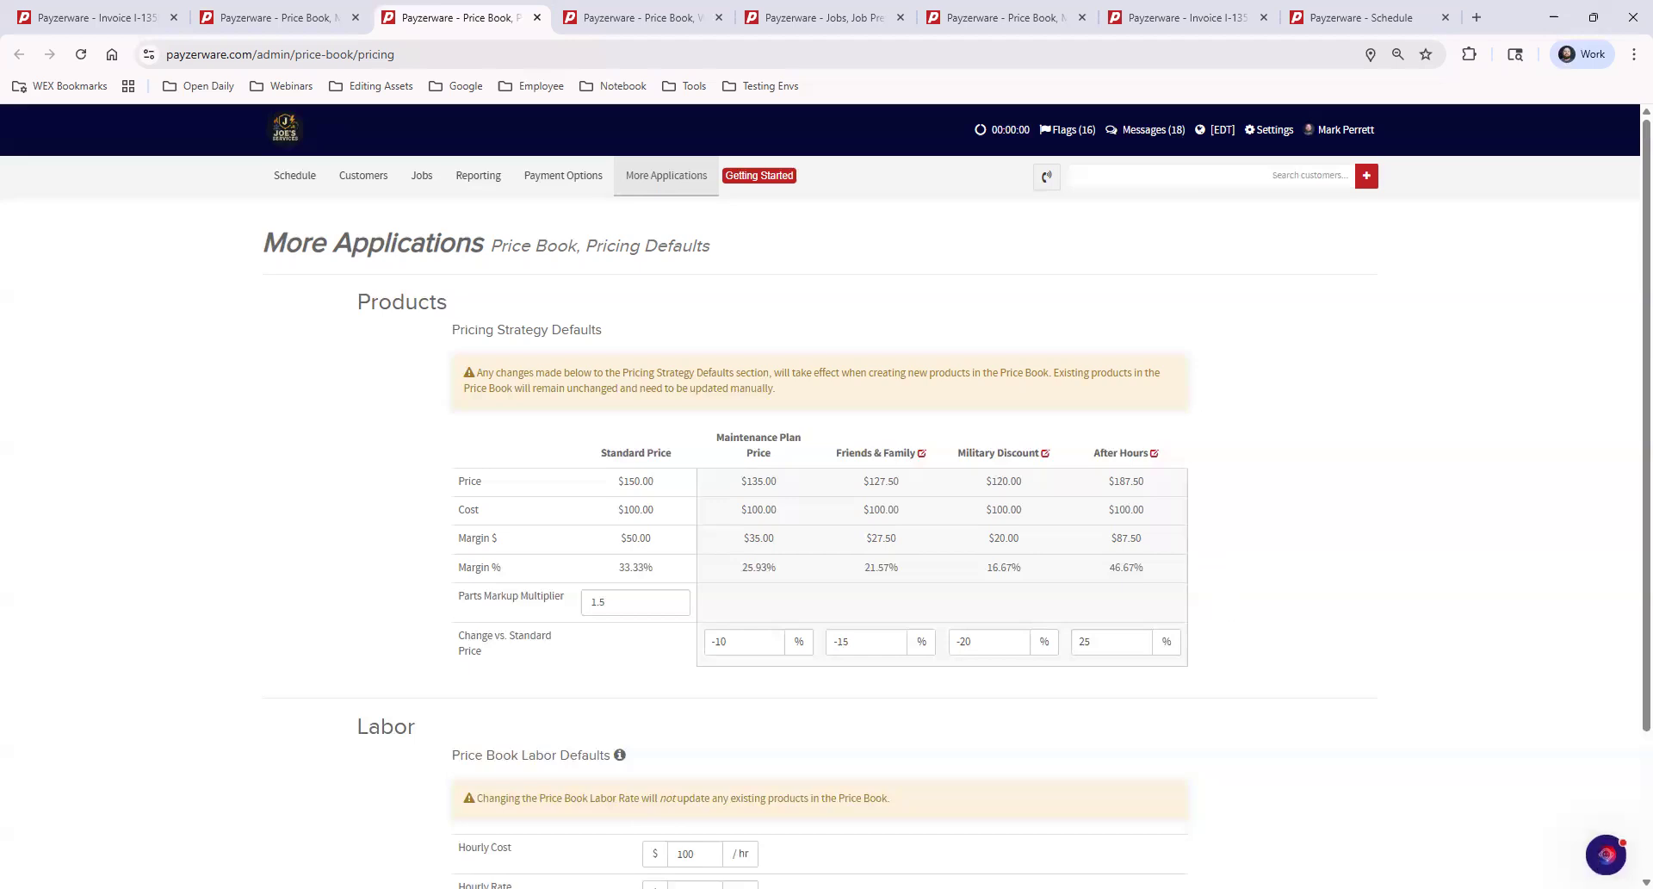
{"action": "left_click", "coordinate": [1607, 856]}
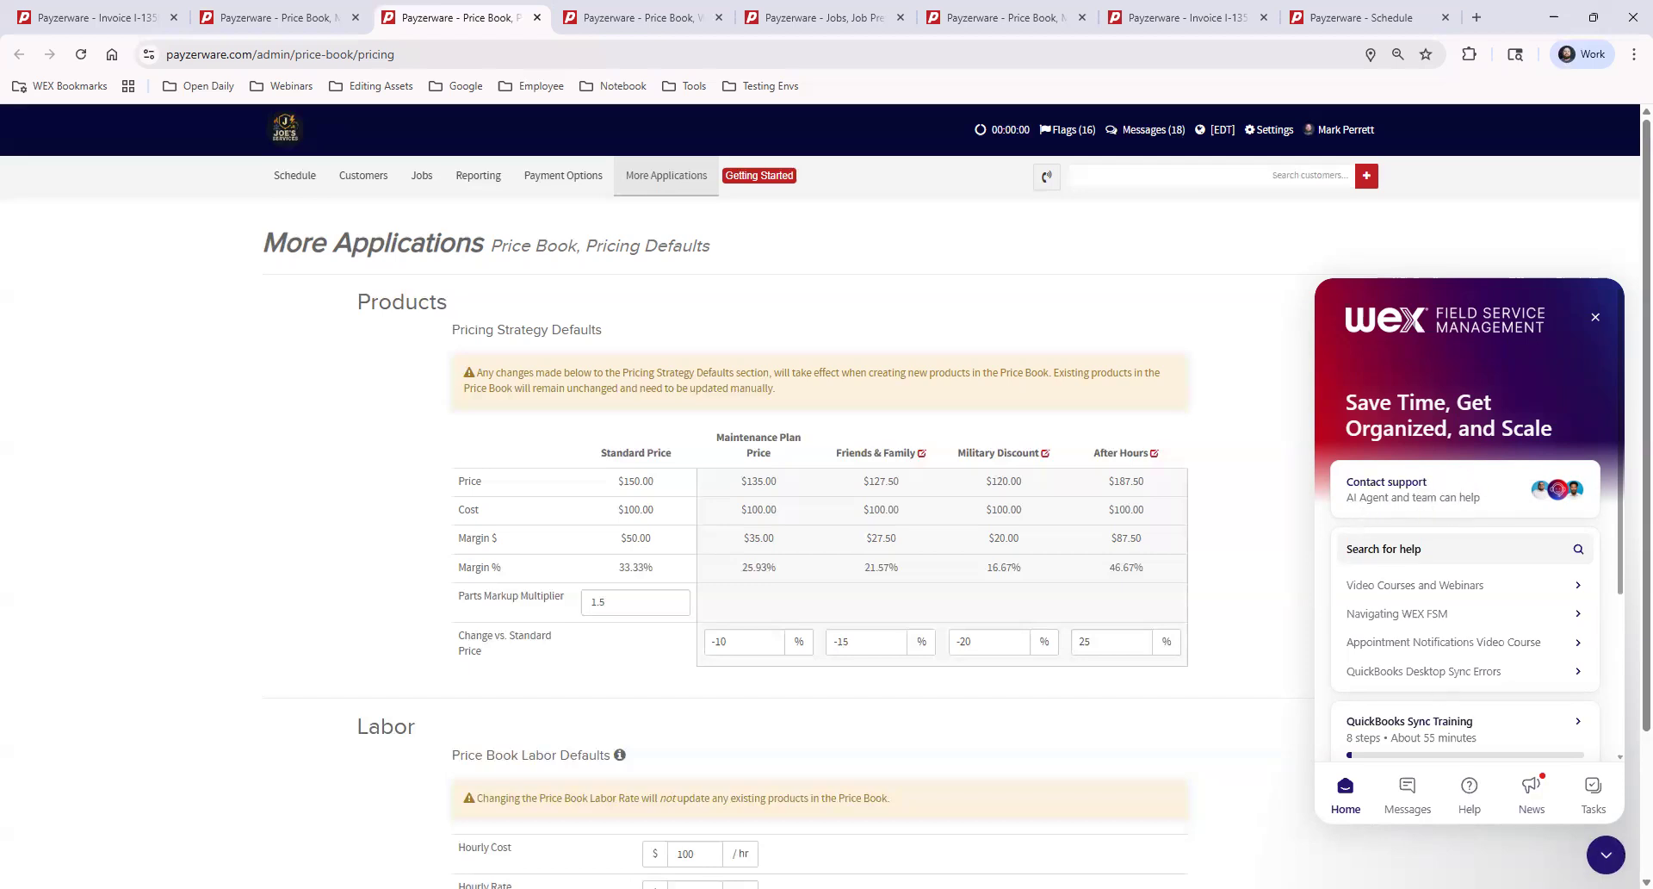
{"action": "left_click", "coordinate": [1606, 854]}
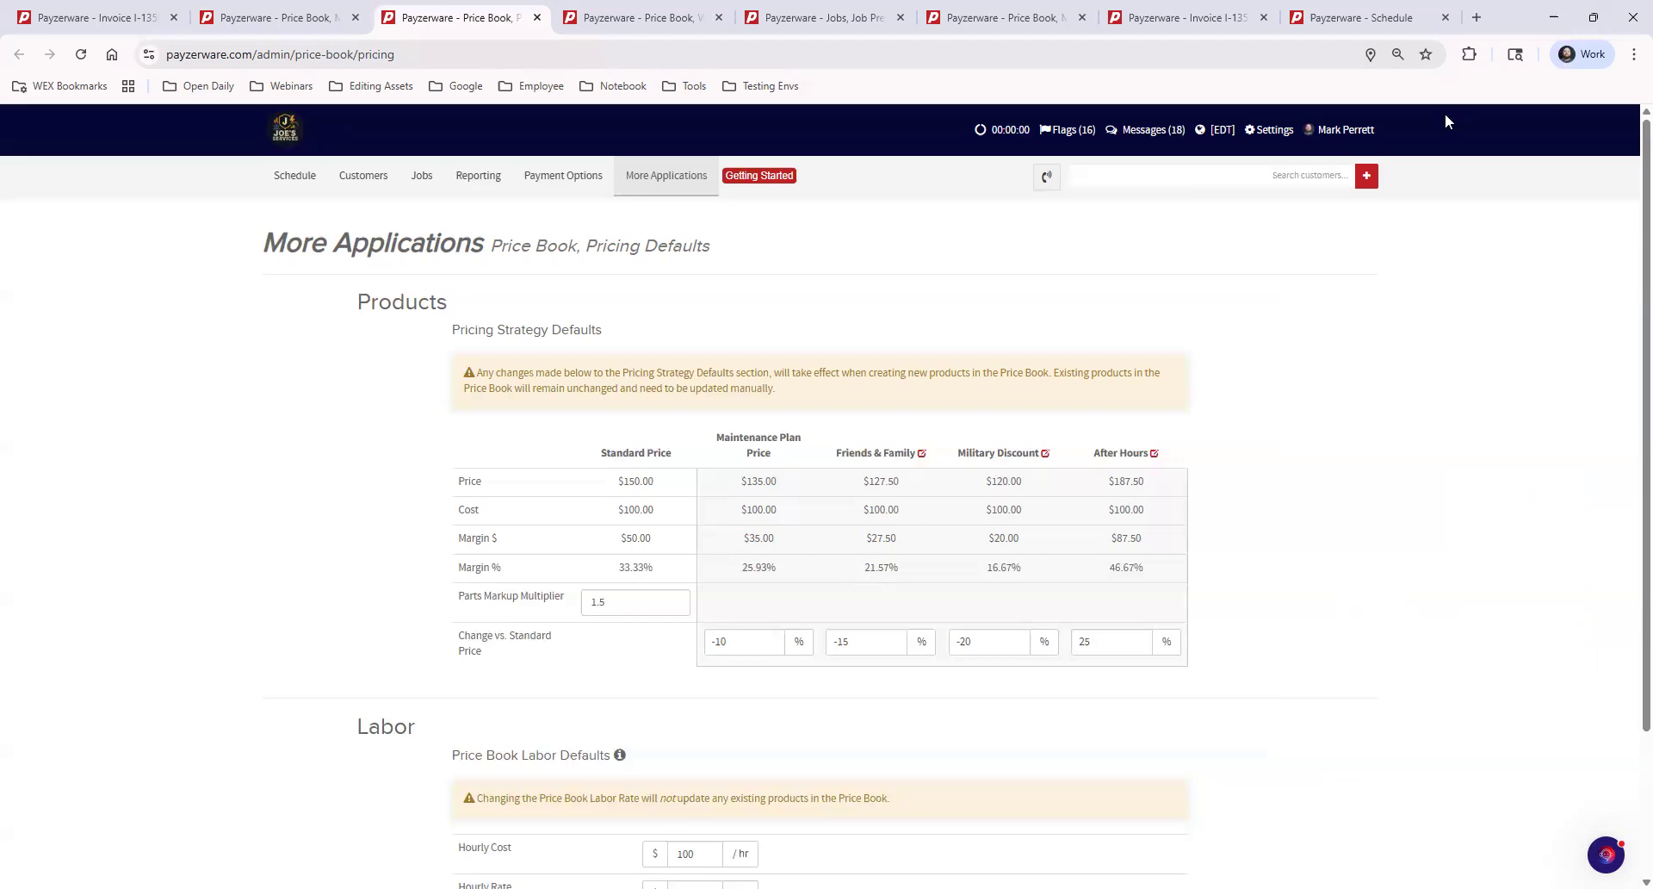
Go to the price book's Warranties and review the fields for creating a warranty, closing the form without saving.
{"action": "mouse_move", "coordinate": [663, 188]}
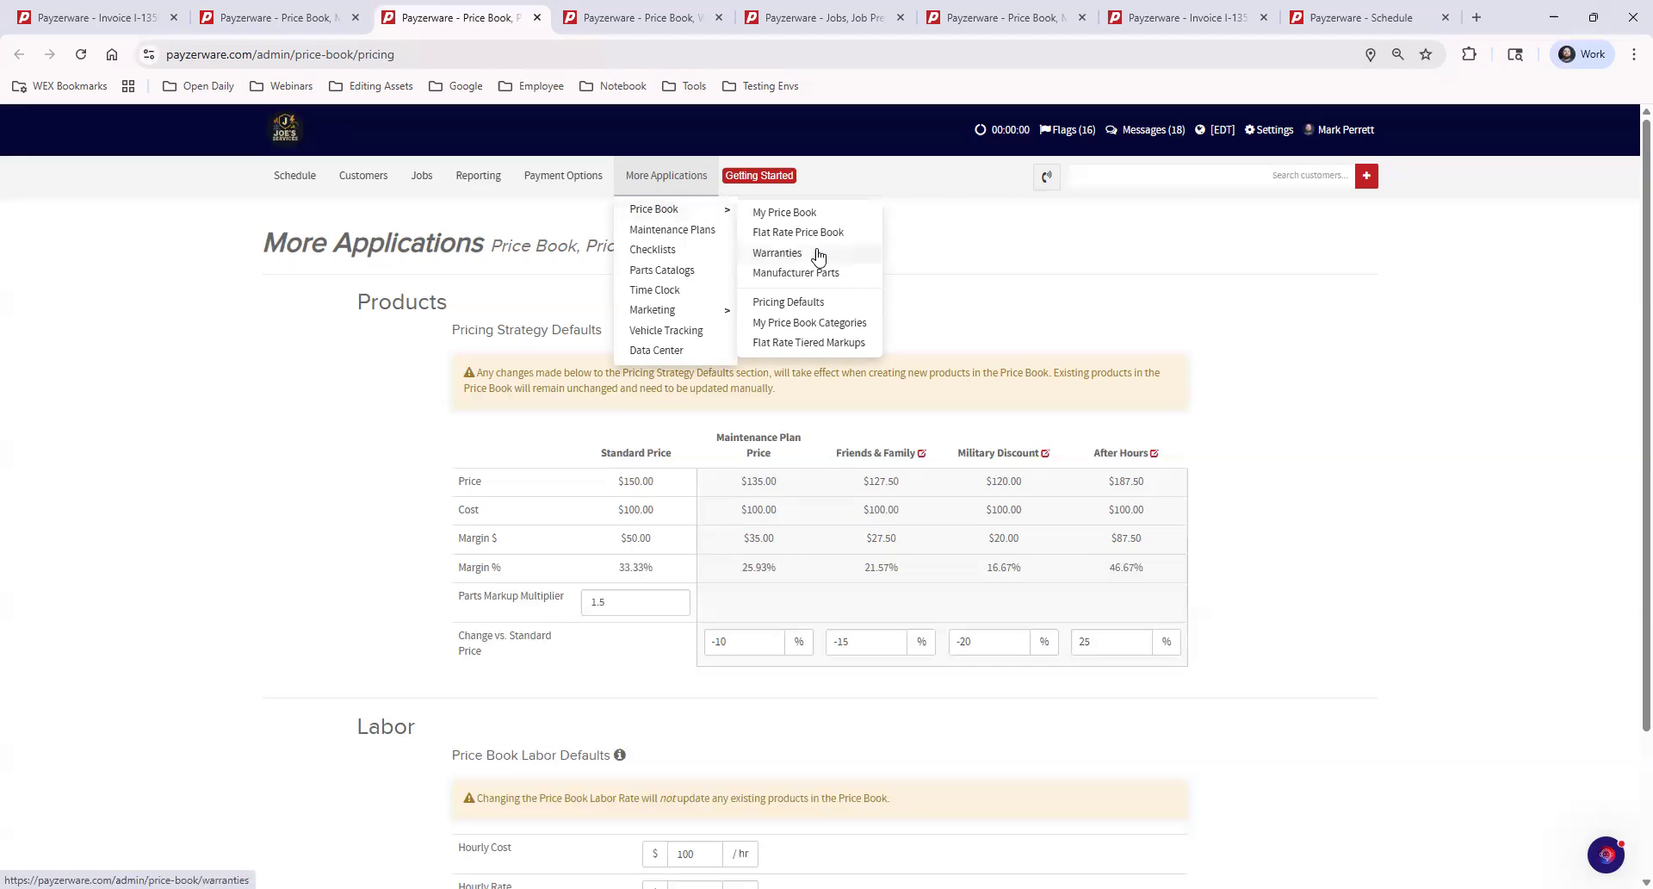
{"action": "left_click", "coordinate": [650, 20]}
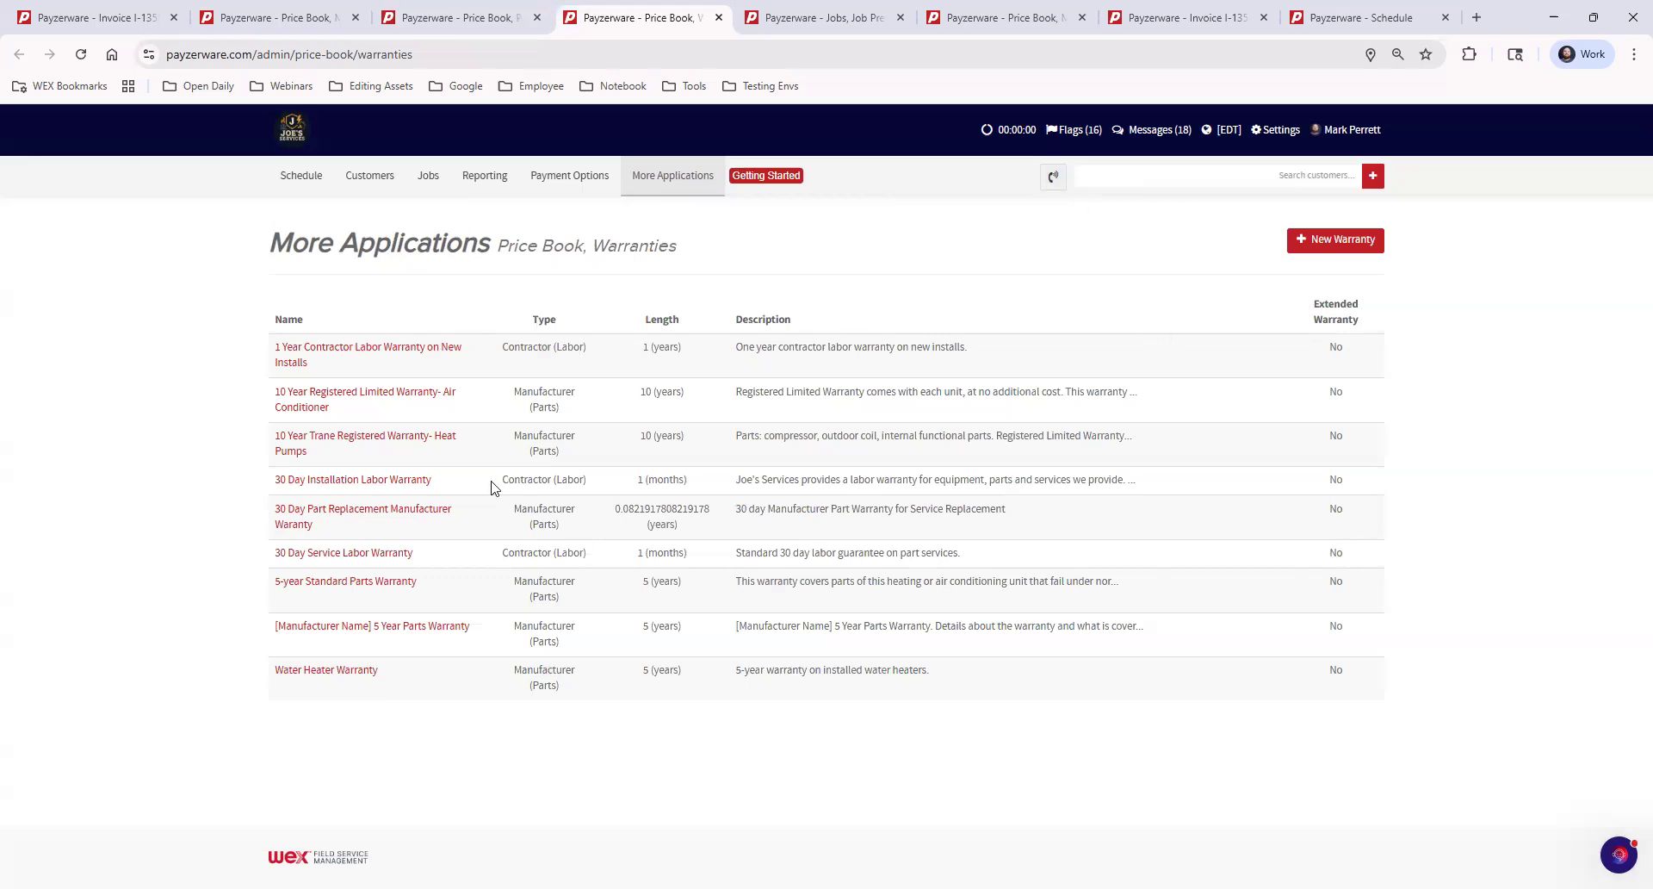
{"action": "left_click", "coordinate": [1323, 246]}
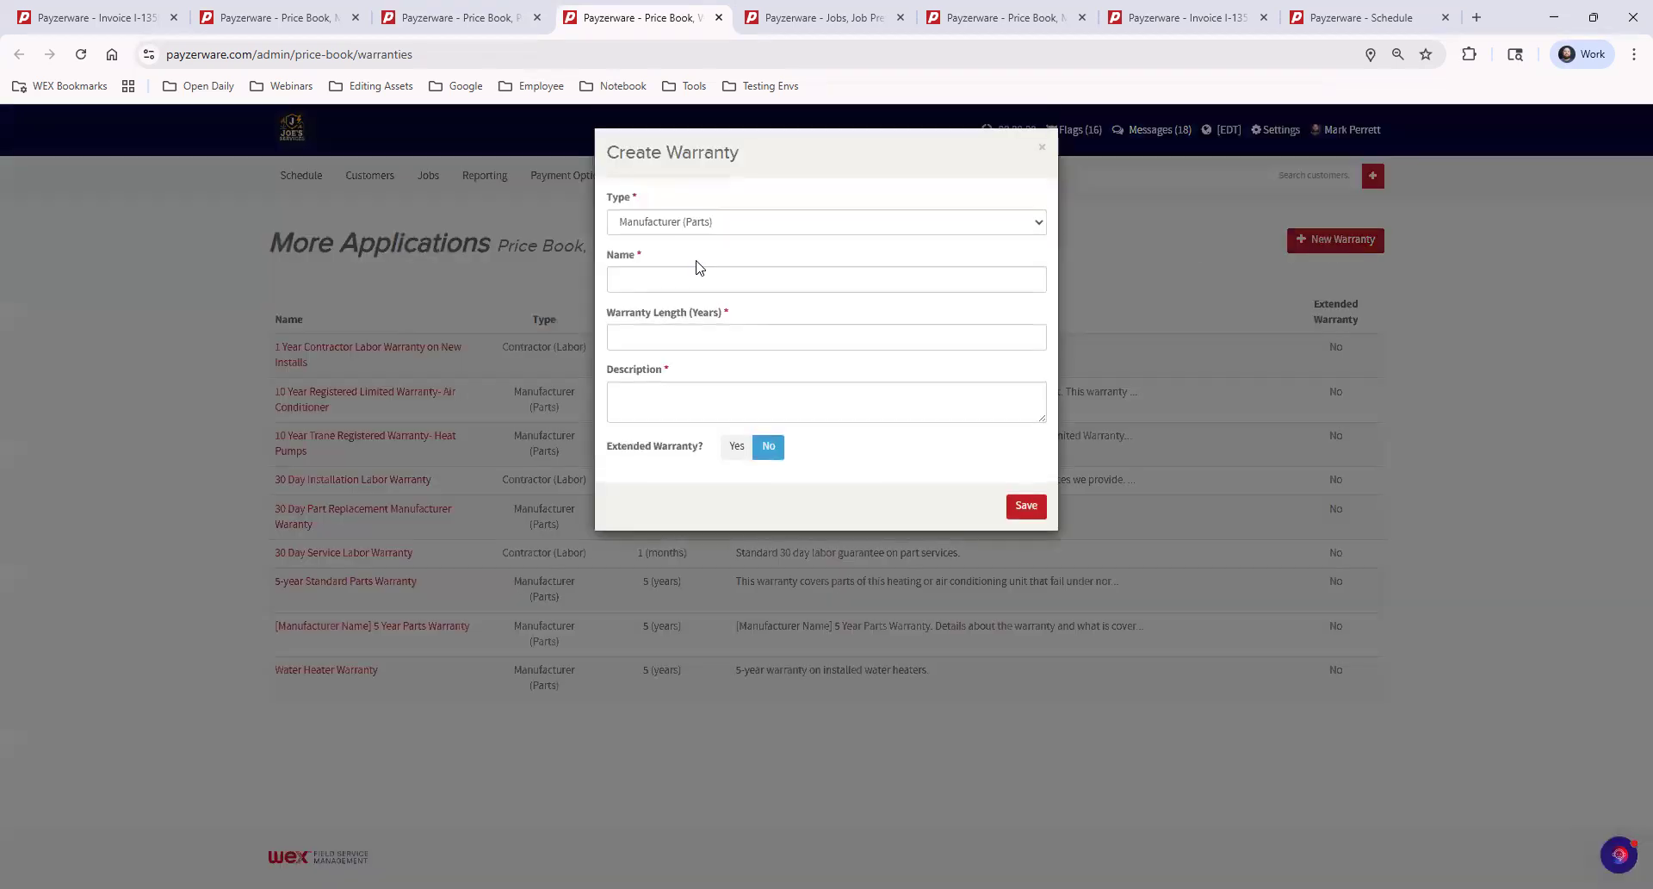
{"action": "left_click", "coordinate": [650, 276]}
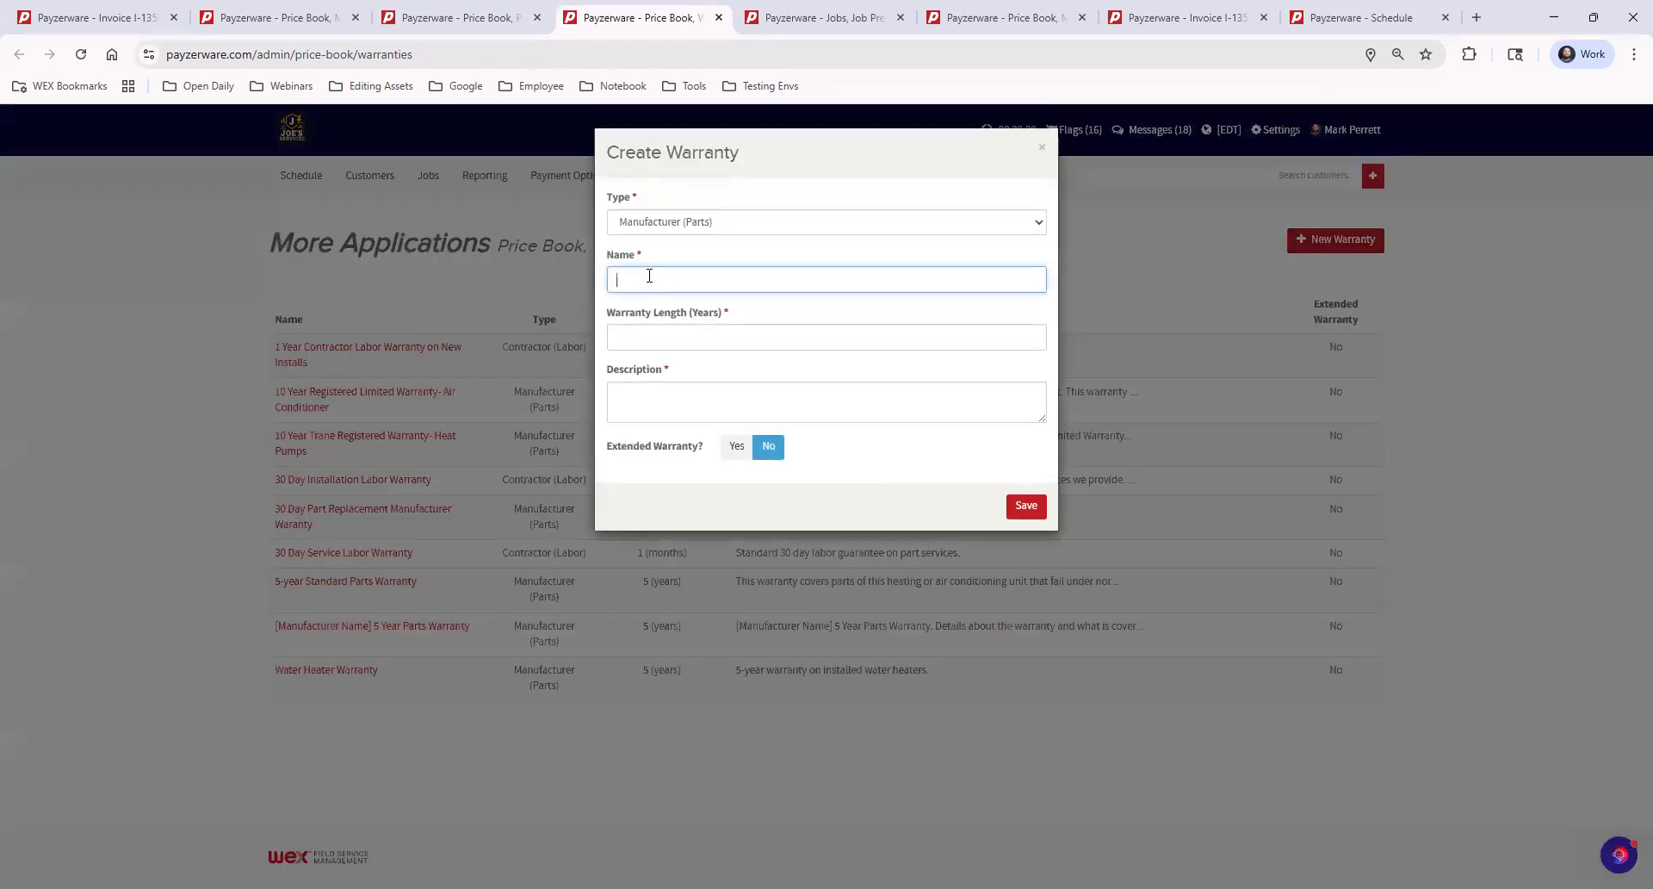
{"action": "left_click", "coordinate": [682, 336]}
{"action": "left_click", "coordinate": [687, 408]}
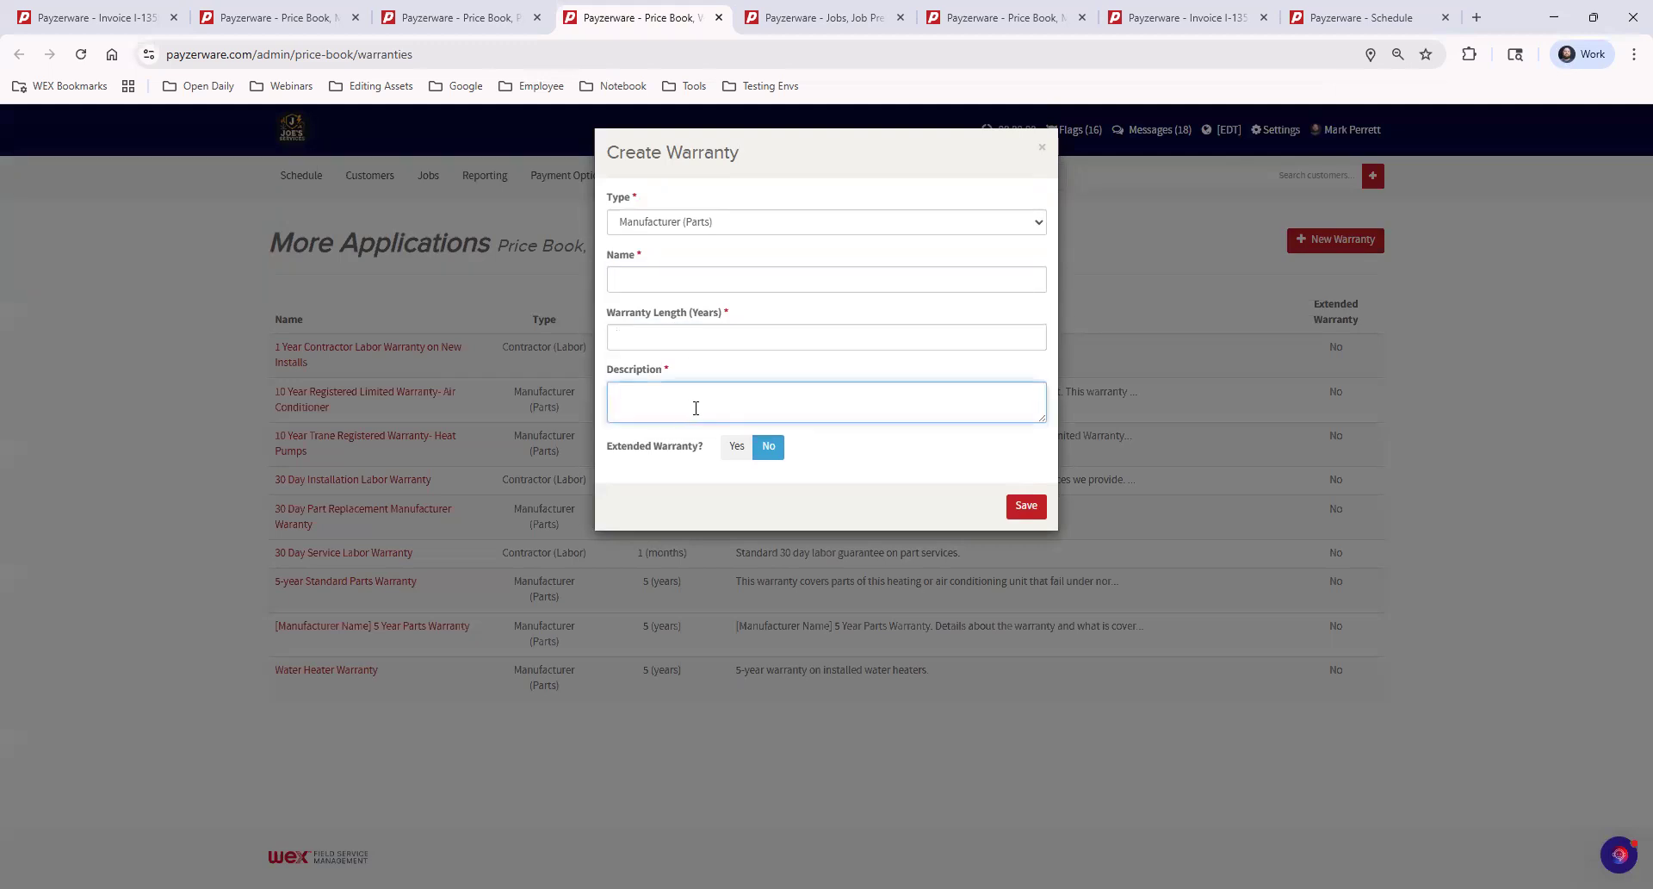
{"action": "left_click", "coordinate": [1043, 149]}
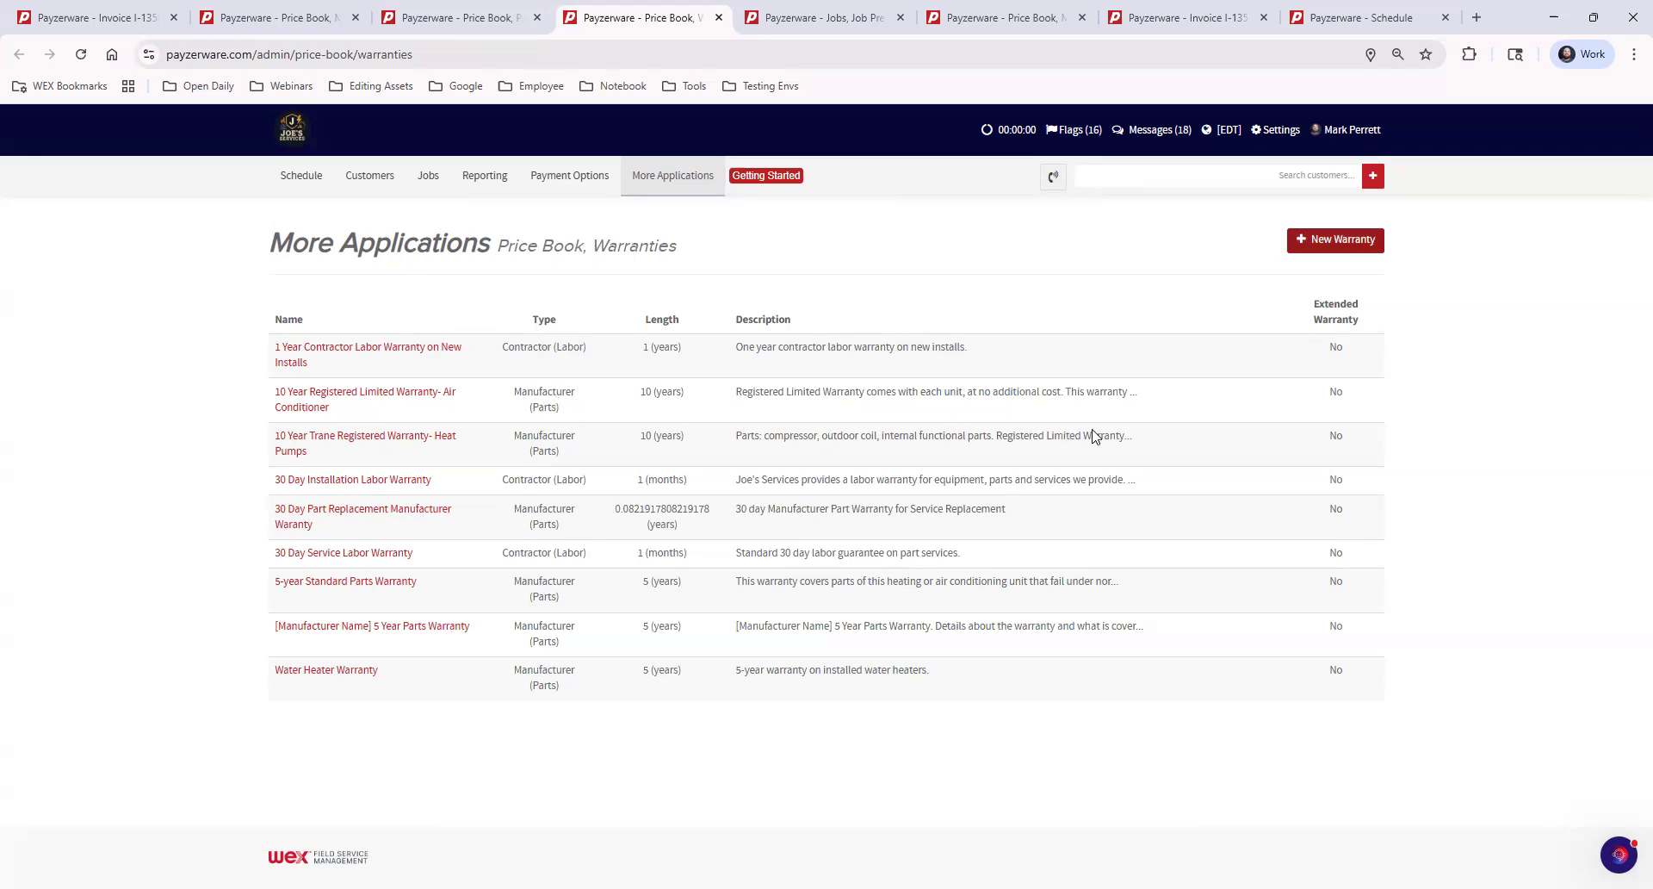
Go to the Job Preferences settings and check the explanations of the job form display options.
{"action": "left_click", "coordinate": [824, 19]}
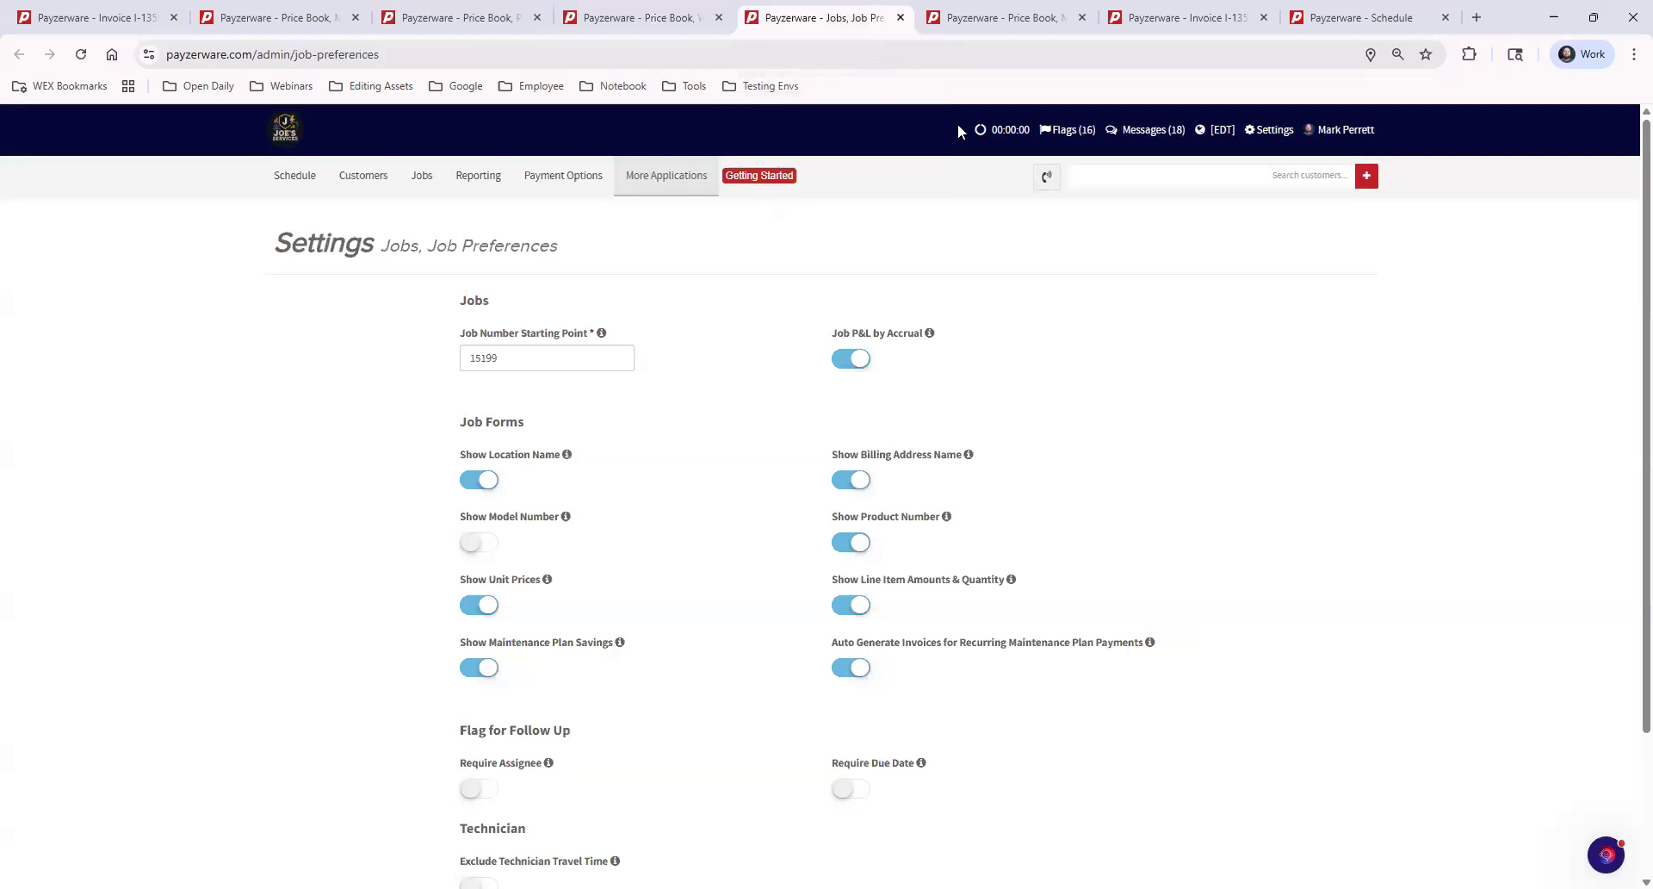
{"action": "left_click", "coordinate": [1269, 134]}
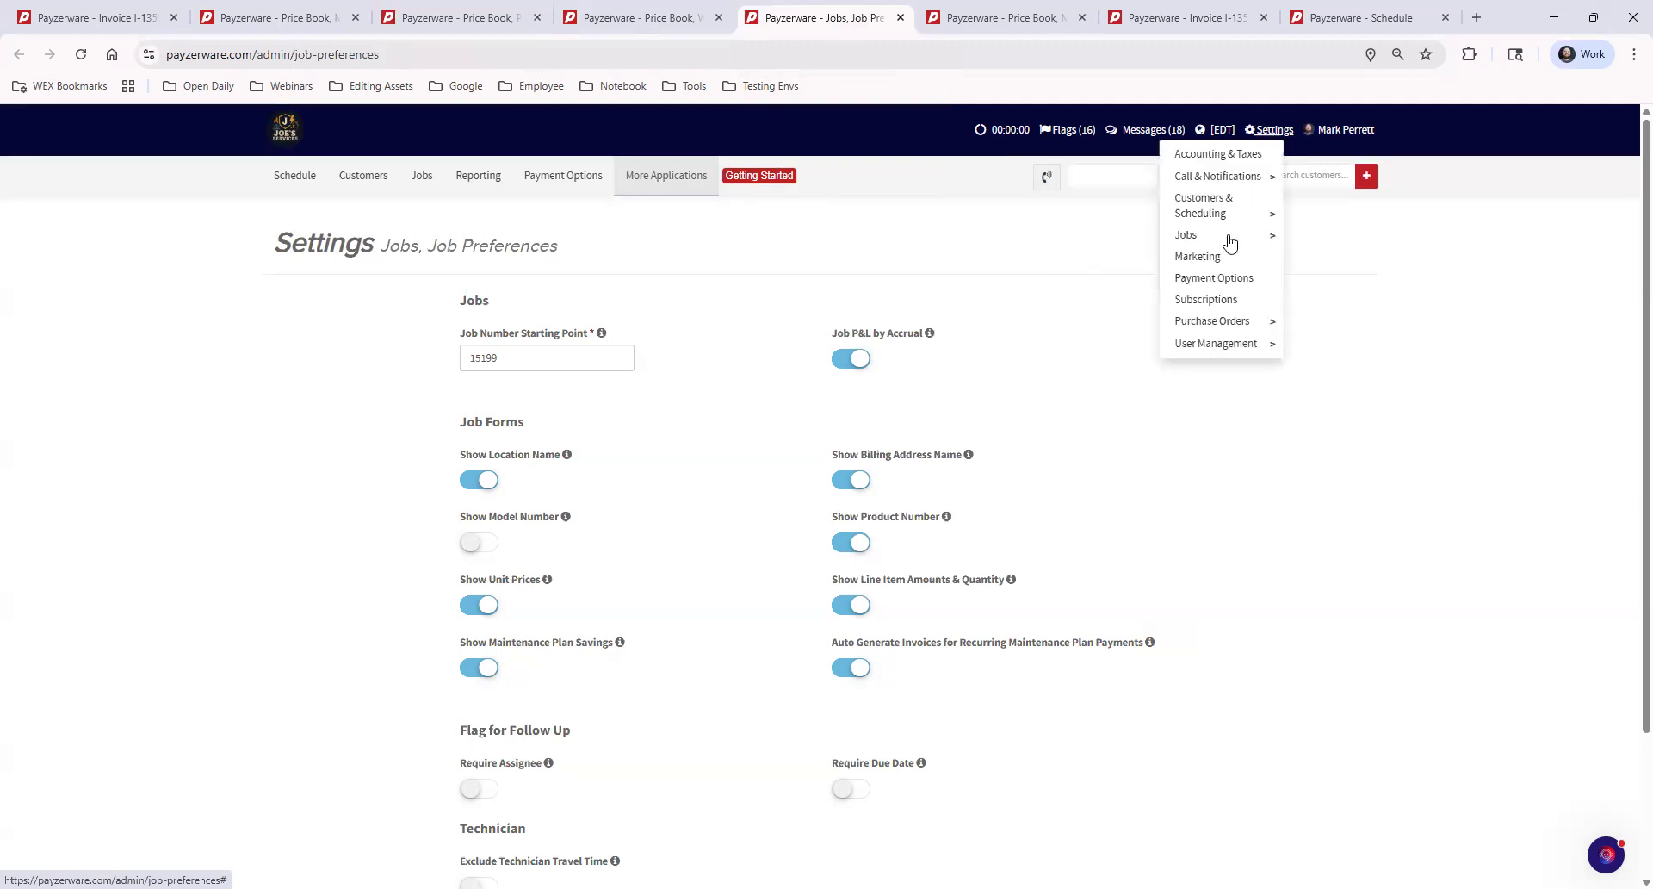
{"action": "mouse_move", "coordinate": [1226, 241]}
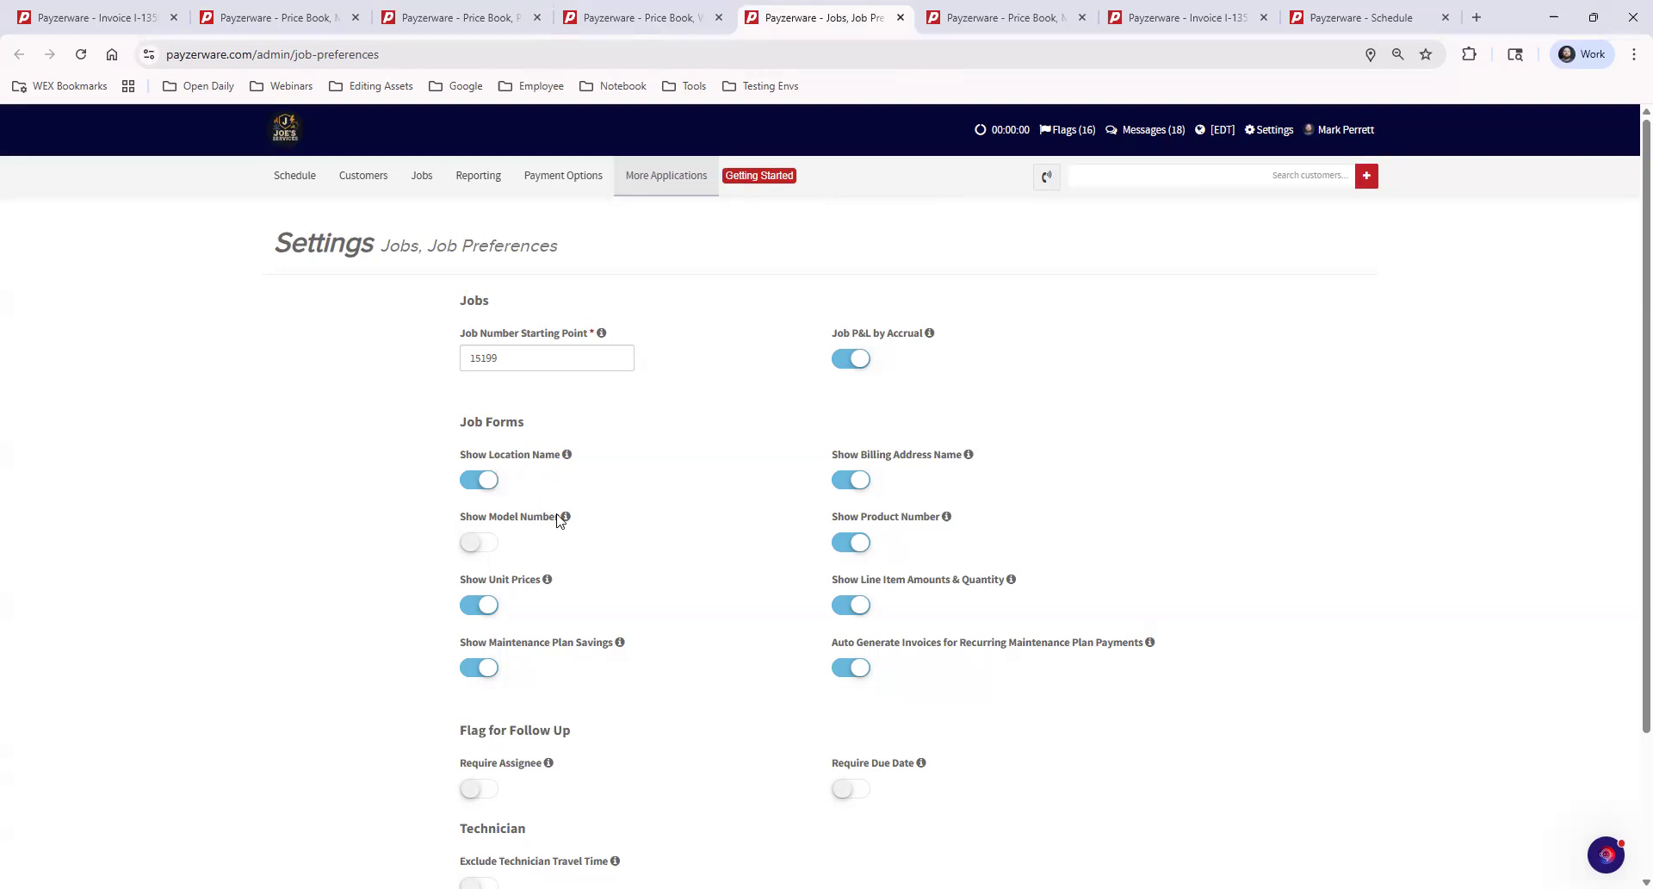
{"action": "mouse_move", "coordinate": [547, 581]}
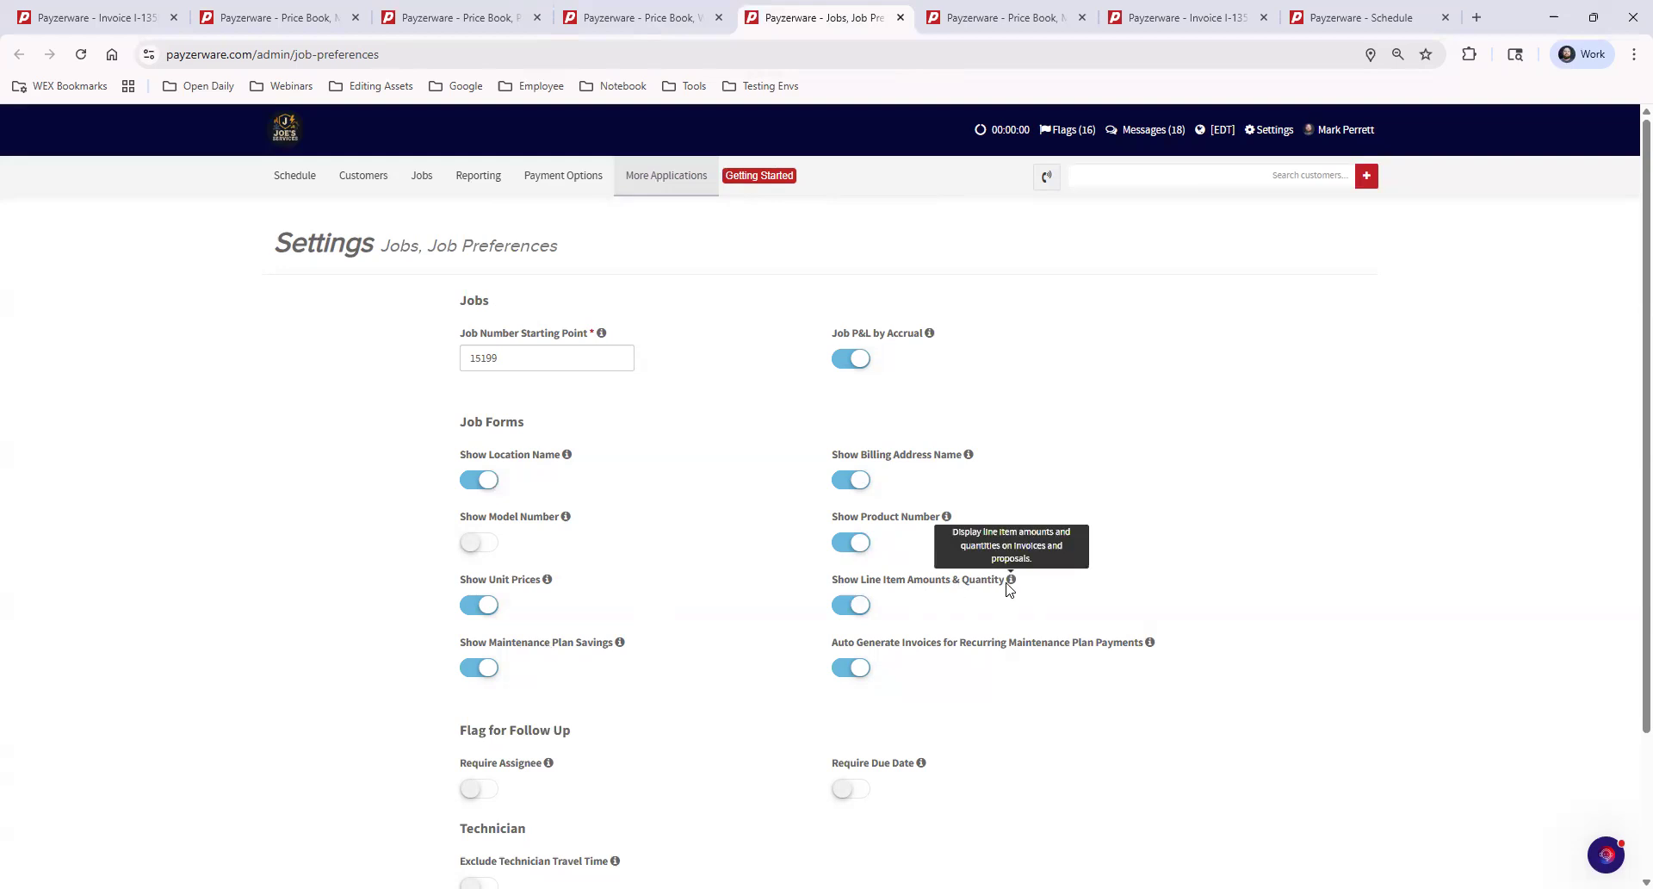
Turn on Show Model Number for job forms, switch it back off, and look over the remaining job preferences.
{"action": "left_click", "coordinate": [468, 544]}
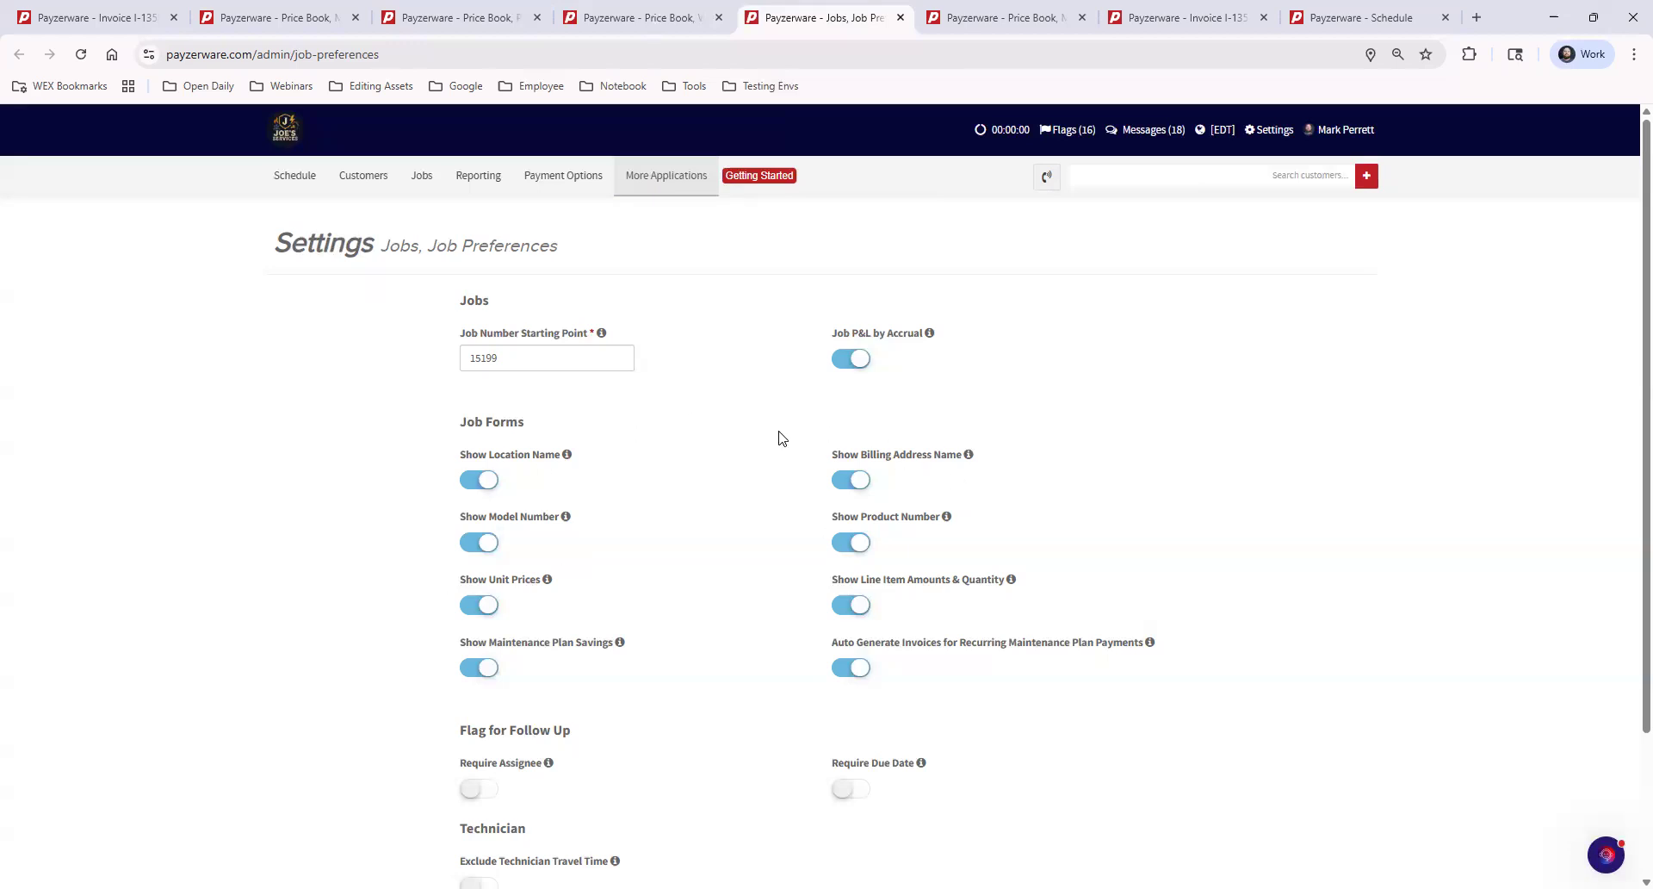
{"action": "left_click", "coordinate": [487, 551]}
{"action": "scroll", "coordinate": [1006, 638], "scroll_direction": "down", "scroll_amount": 2}
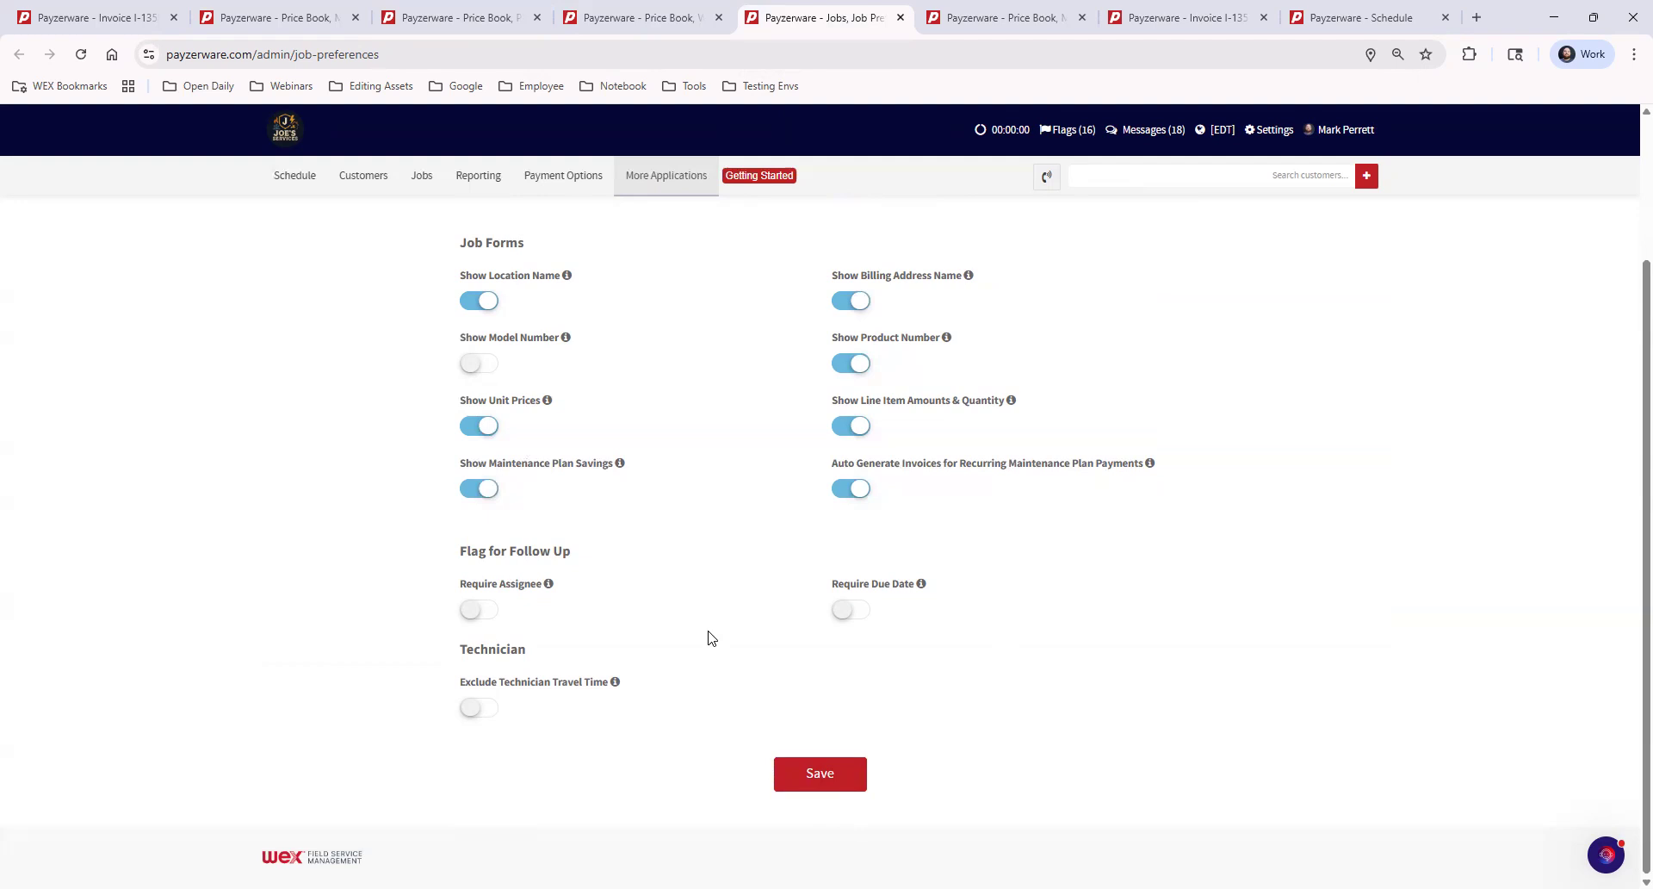
{"action": "scroll", "coordinate": [1141, 607], "scroll_direction": "up", "scroll_amount": 2}
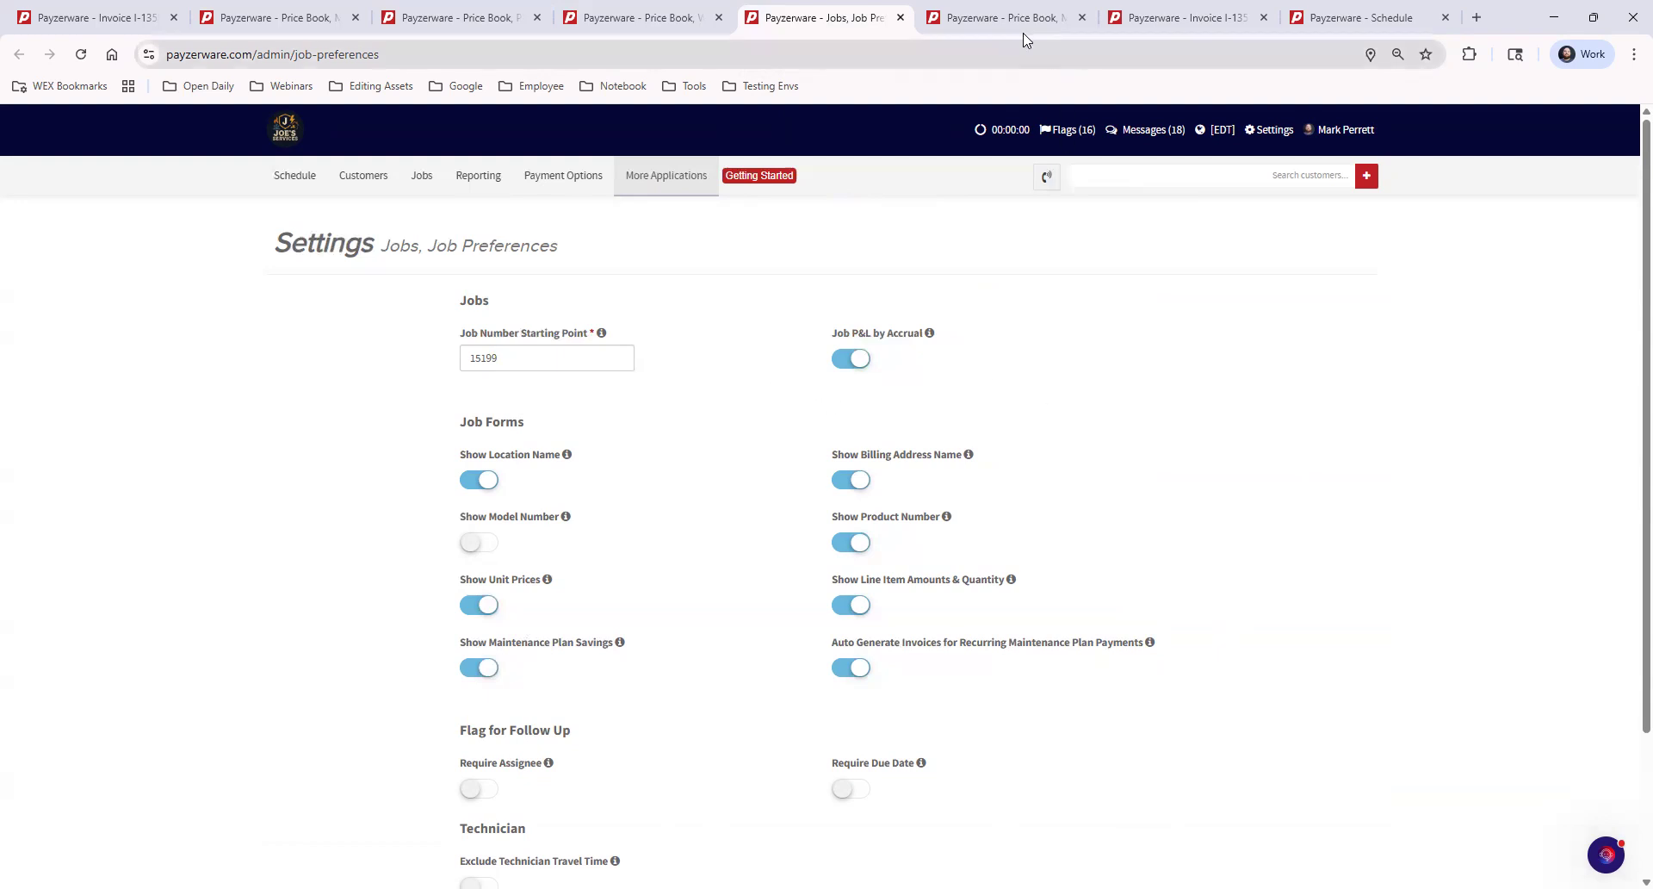
Go to My Price Book and examine its category list, including the products under 01 General > 1 Parts.
{"action": "mouse_move", "coordinate": [1016, 24]}
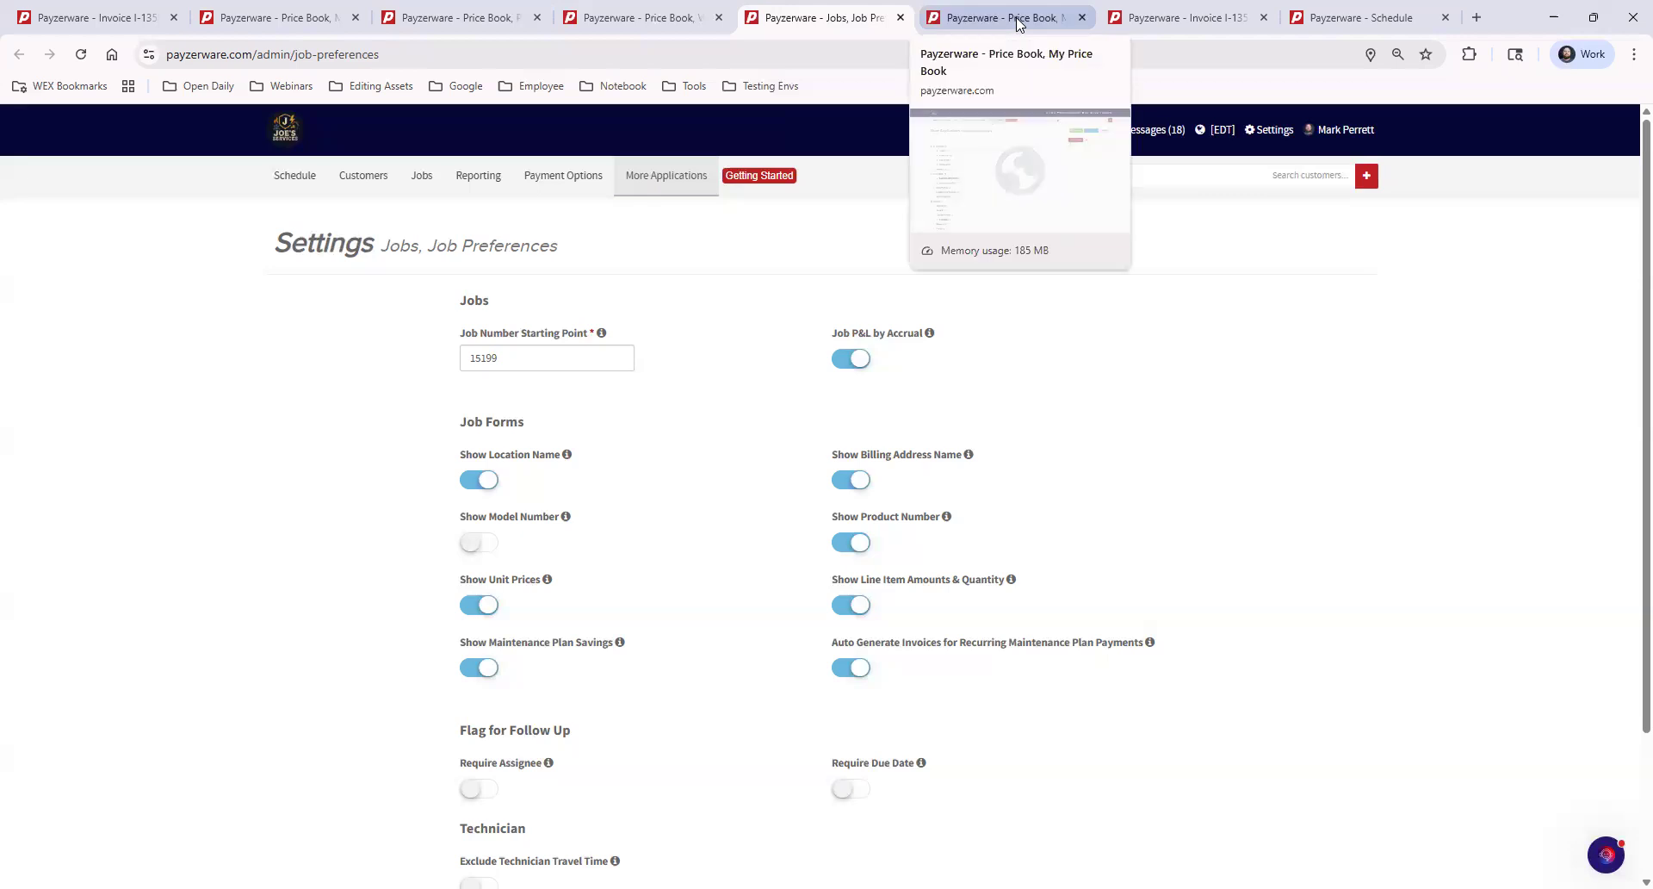
{"action": "left_click", "coordinate": [1016, 17]}
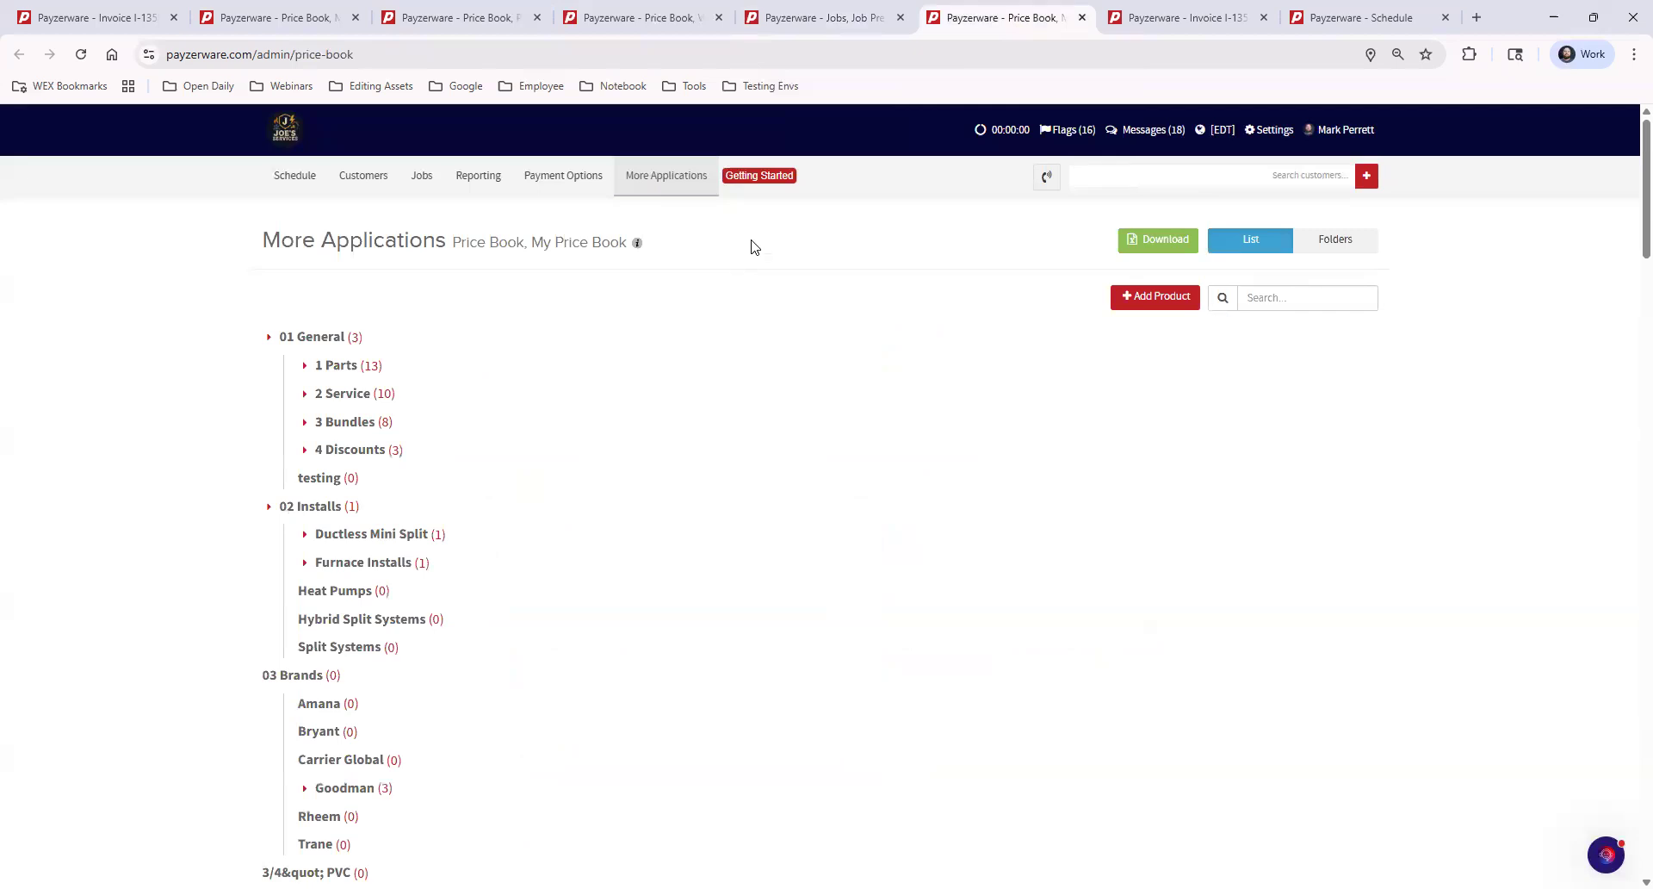
{"action": "mouse_move", "coordinate": [669, 177]}
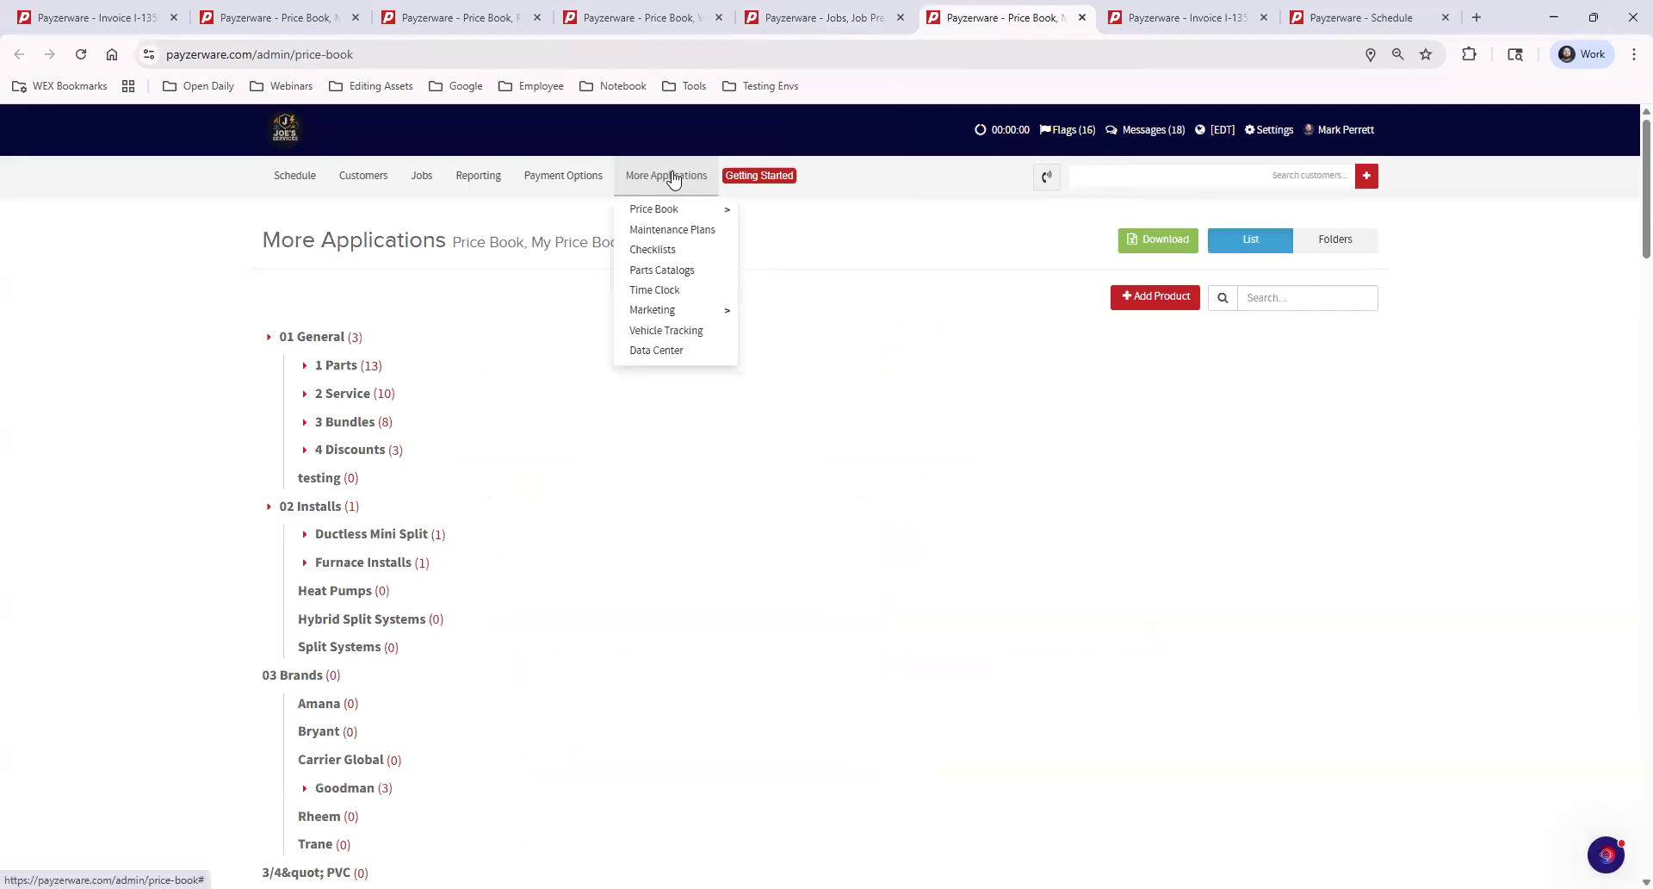
{"action": "mouse_move", "coordinate": [704, 217]}
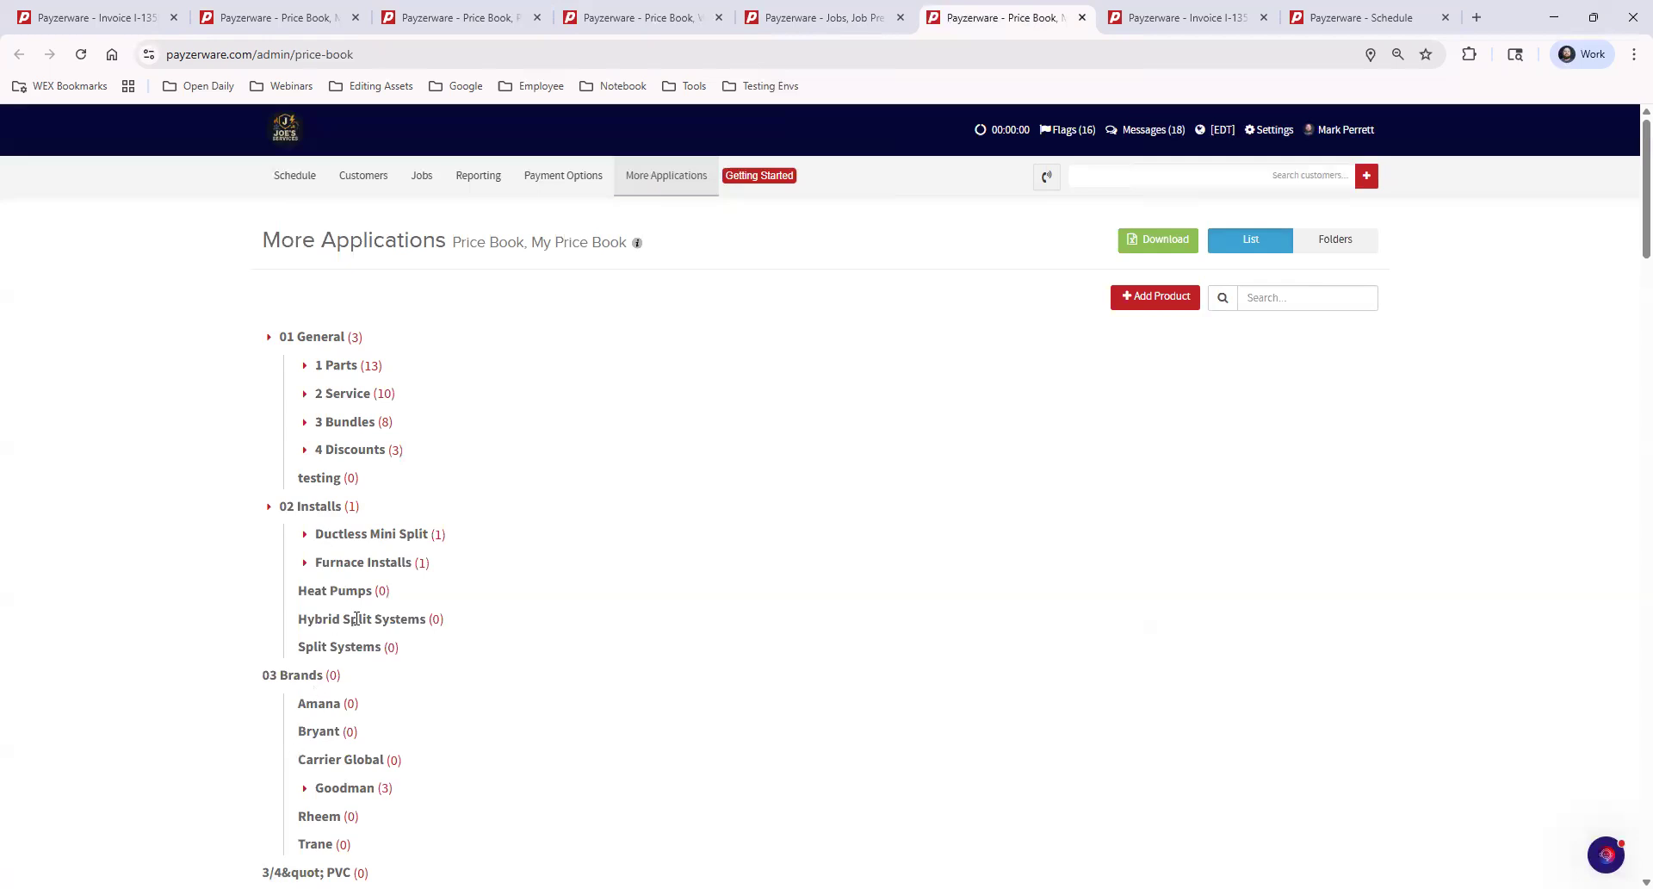
{"action": "scroll", "coordinate": [350, 516], "scroll_direction": "down", "scroll_amount": 1}
{"action": "scroll", "coordinate": [351, 482], "scroll_direction": "down", "scroll_amount": 15}
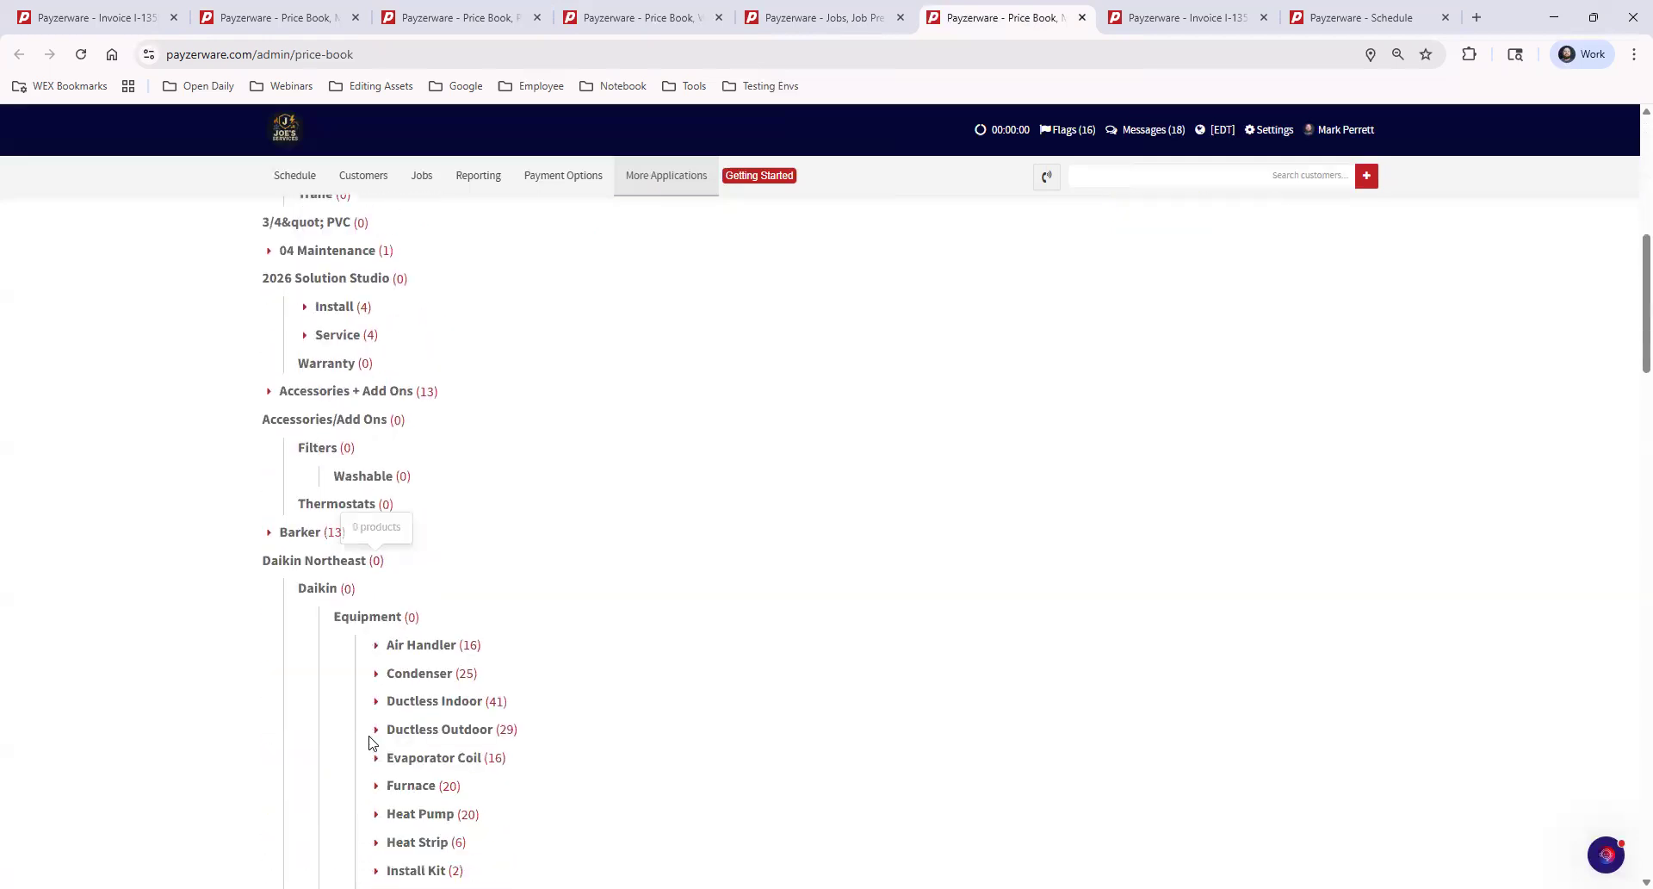
{"action": "scroll", "coordinate": [362, 728], "scroll_direction": "up", "scroll_amount": 20}
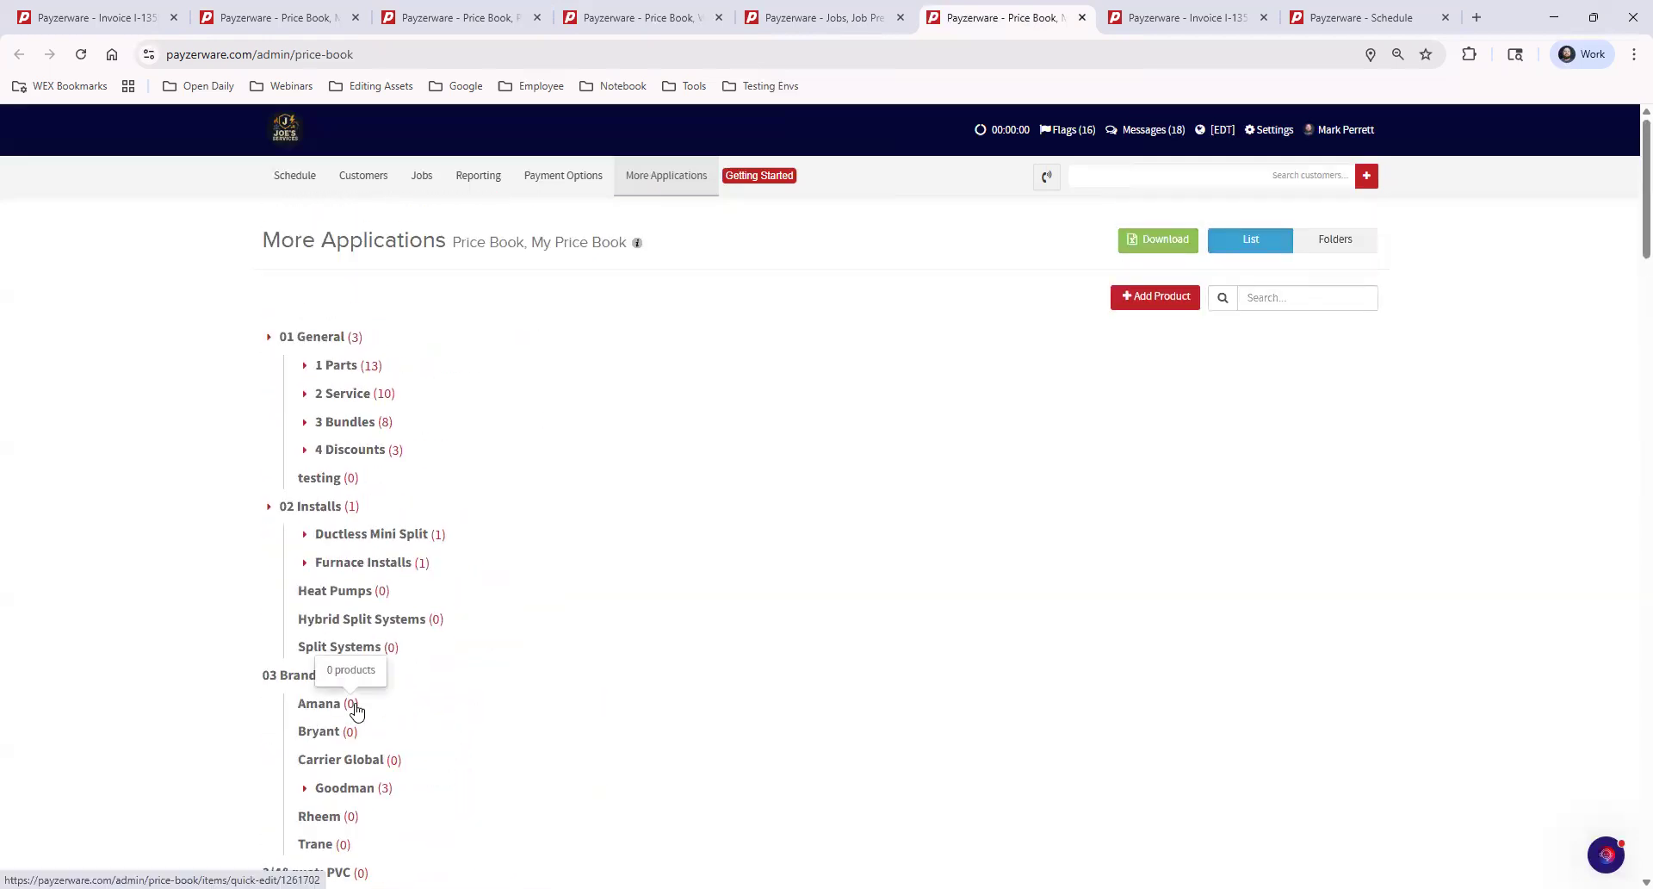
{"action": "left_click", "coordinate": [305, 367]}
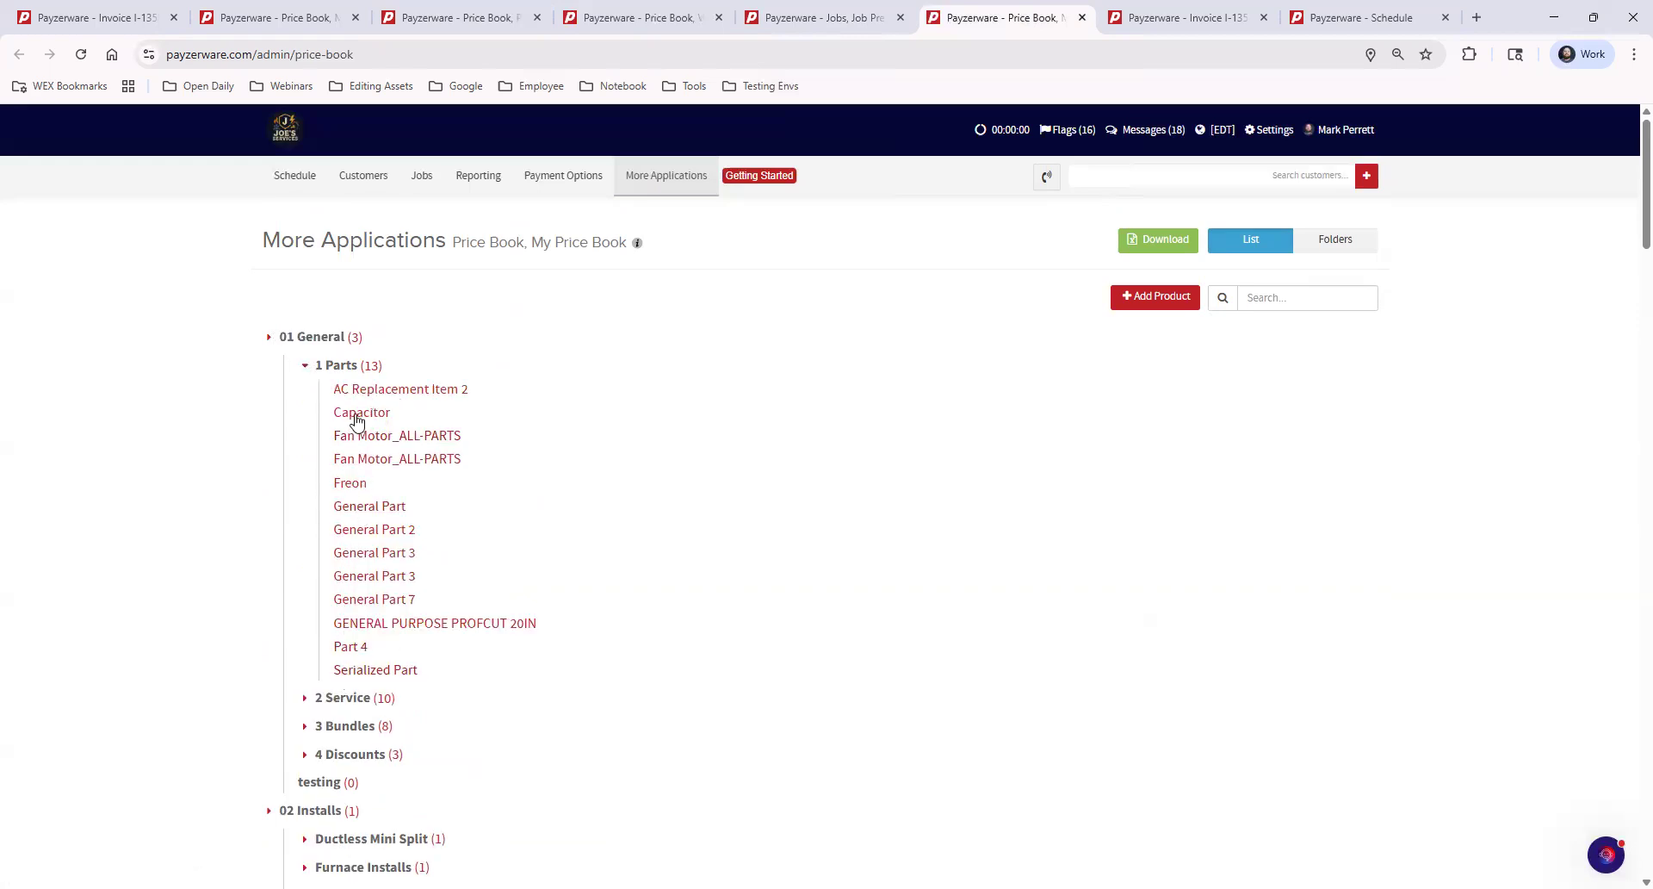
{"action": "left_click", "coordinate": [305, 365]}
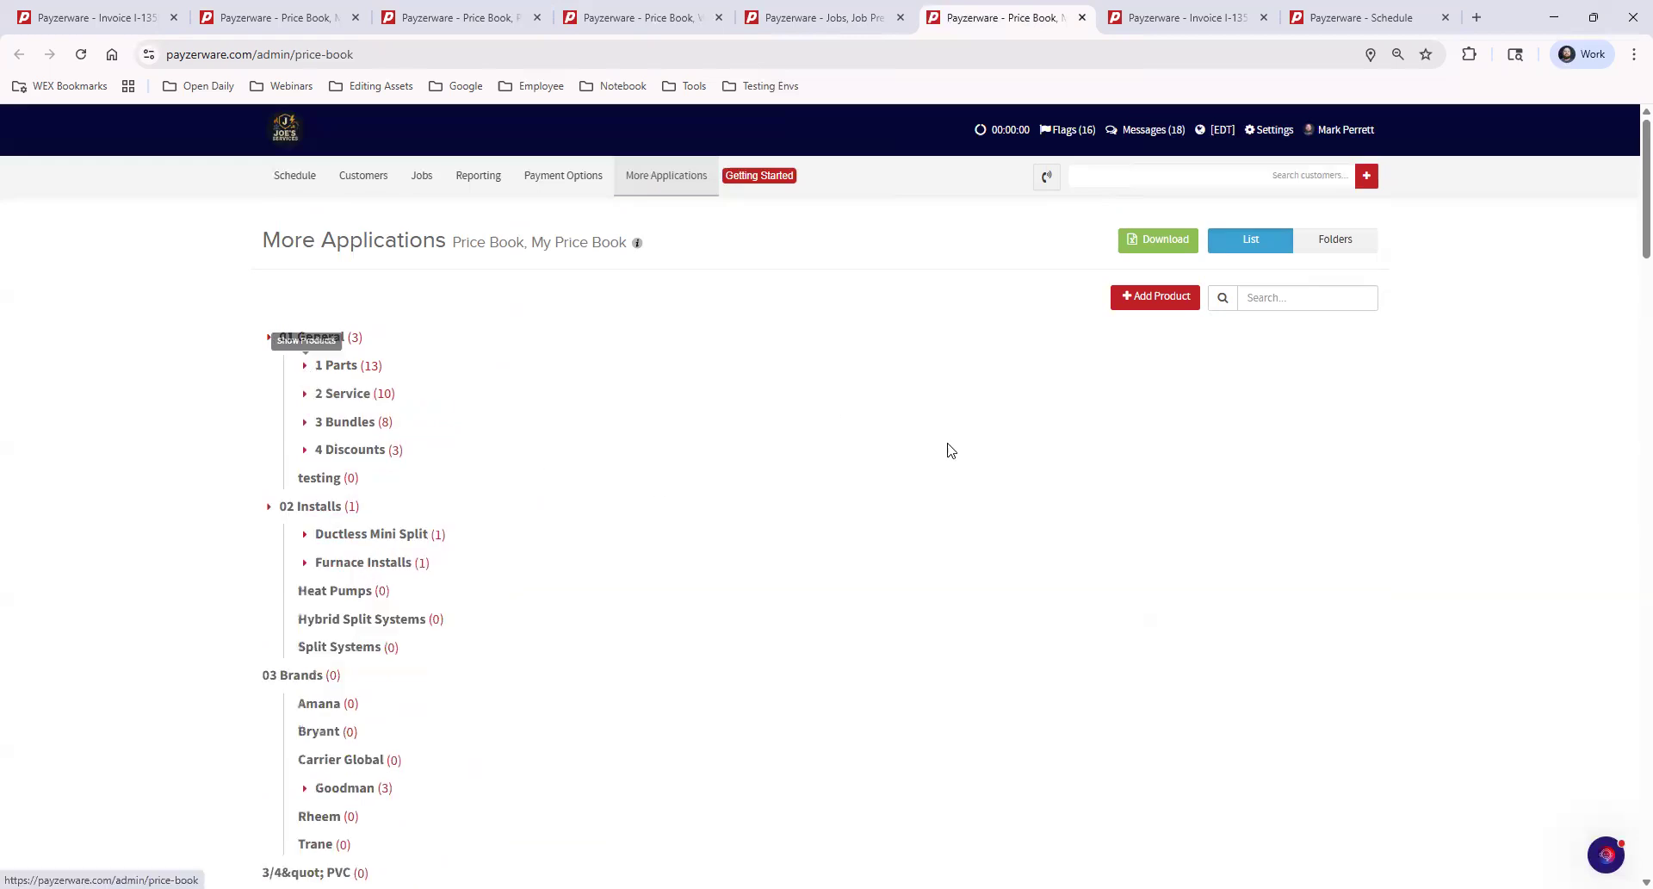
Start a new price book product of type Product - Single Part Only and name it "General Part 1".
{"action": "left_click", "coordinate": [1149, 303]}
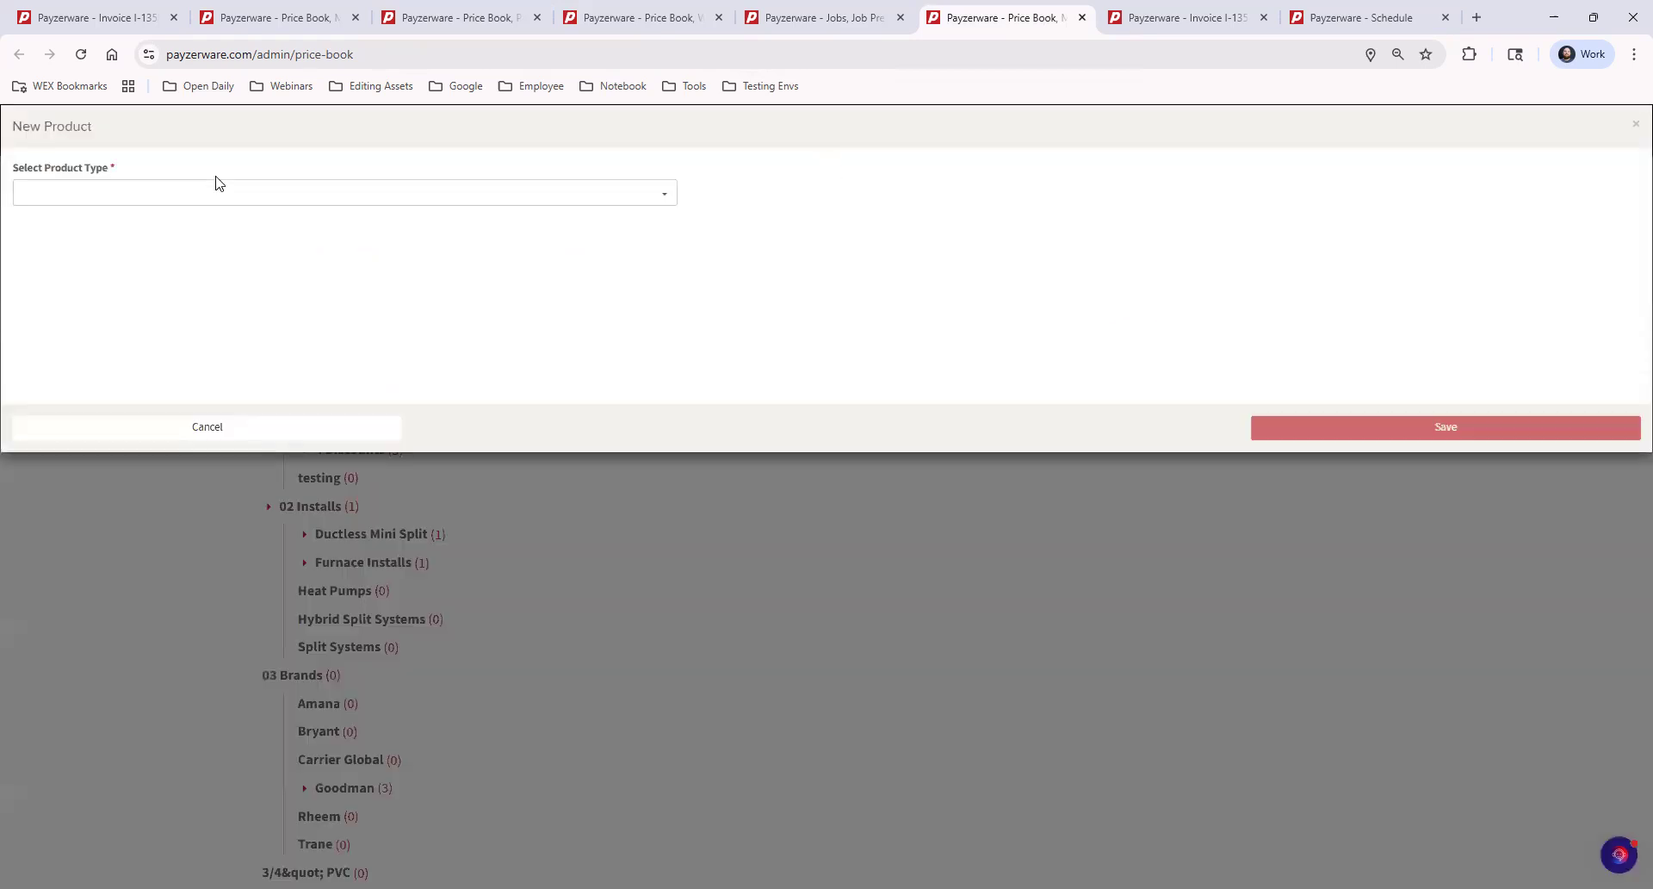
{"action": "left_click", "coordinate": [203, 188]}
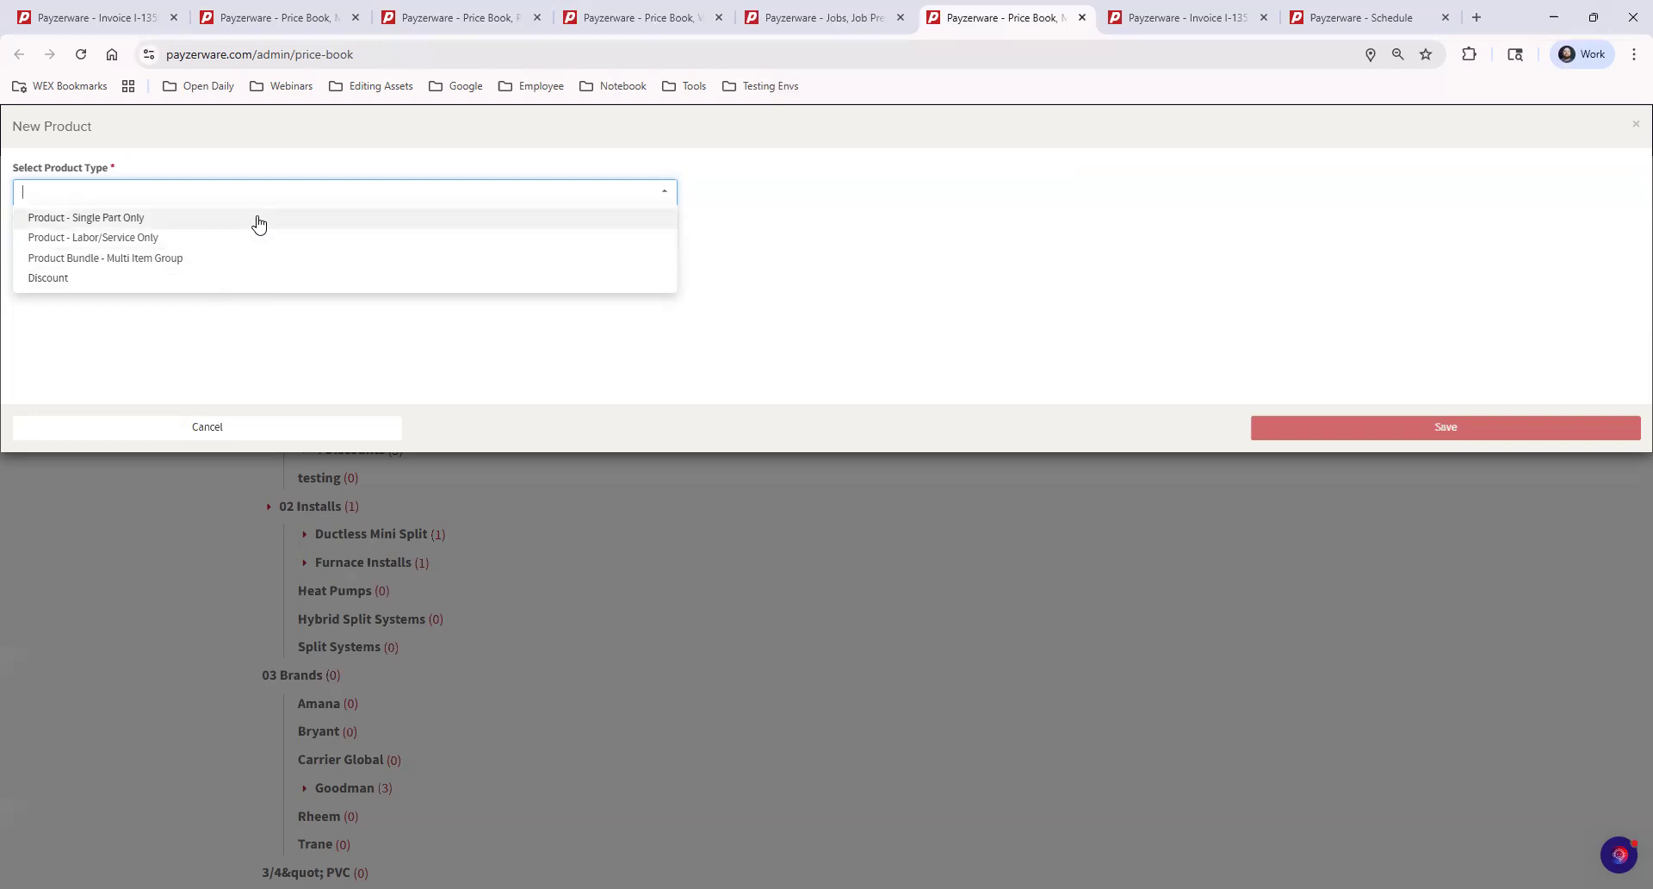
{"action": "left_click", "coordinate": [158, 223]}
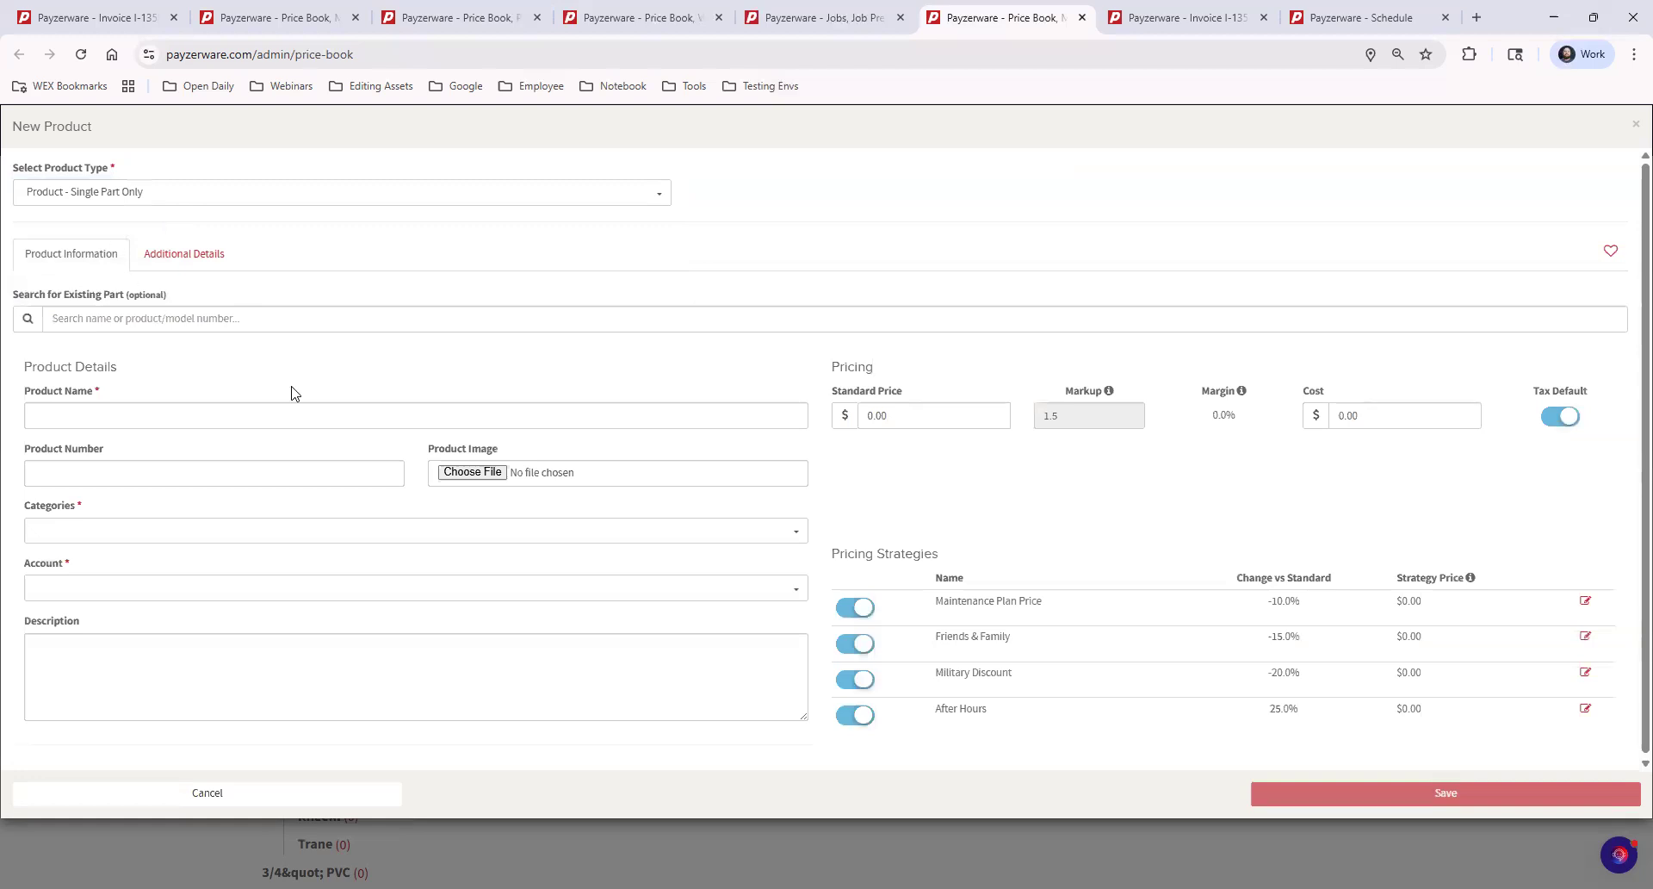
{"action": "left_click", "coordinate": [208, 414]}
{"action": "left_click", "coordinate": [210, 457]}
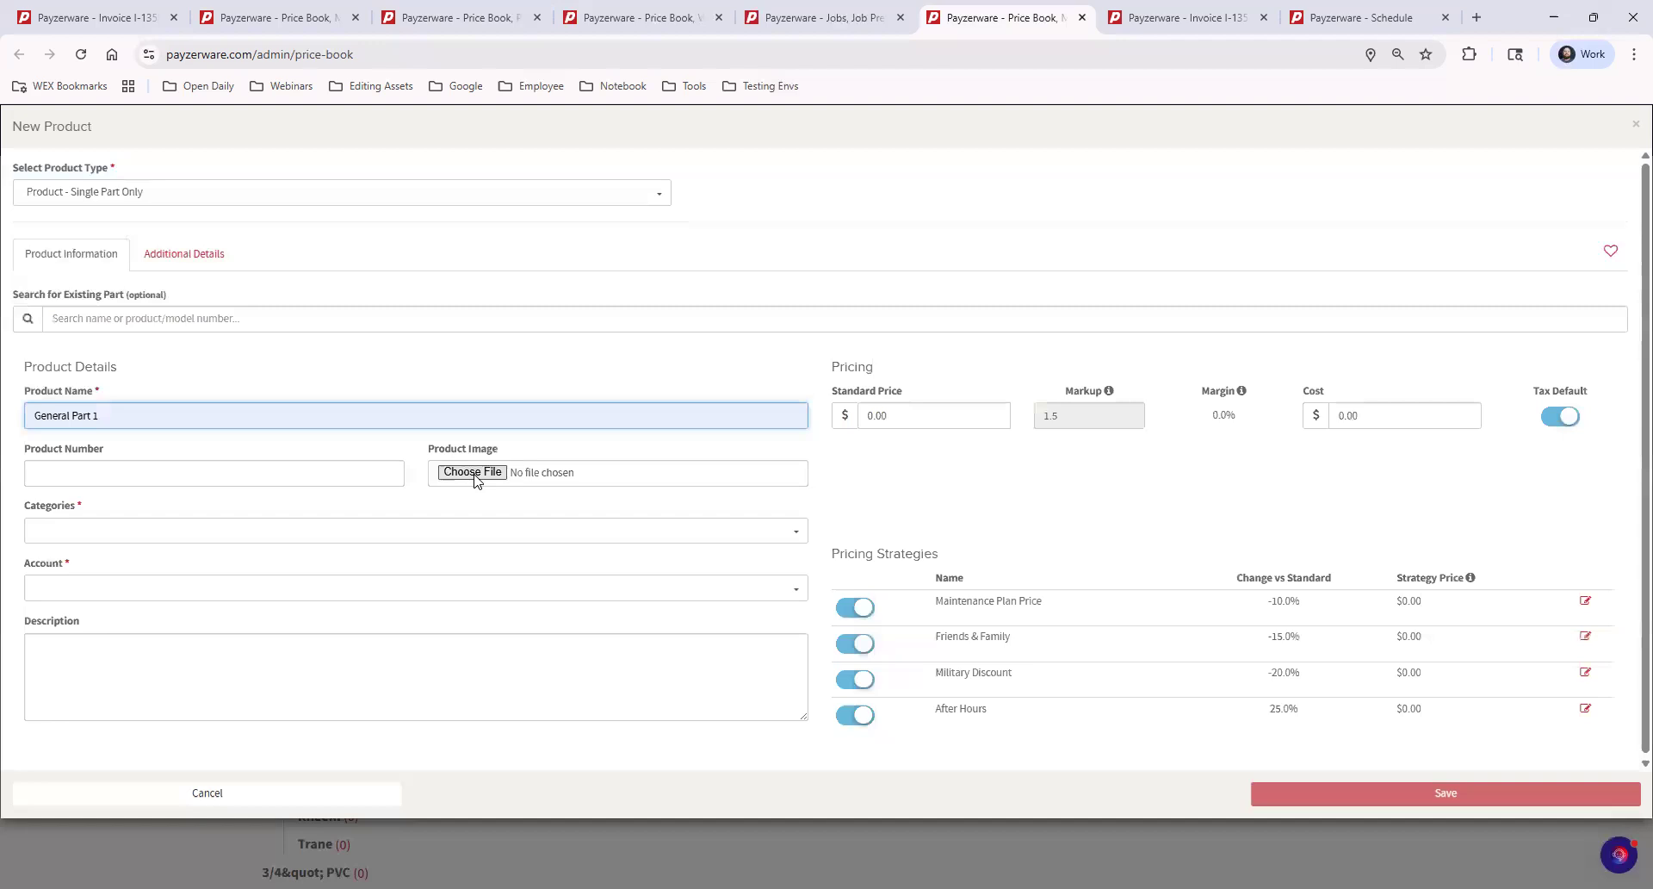
Assign the new part to the category 01 General > 1 Parts and the account Income - Job.
{"action": "left_click", "coordinate": [70, 531]}
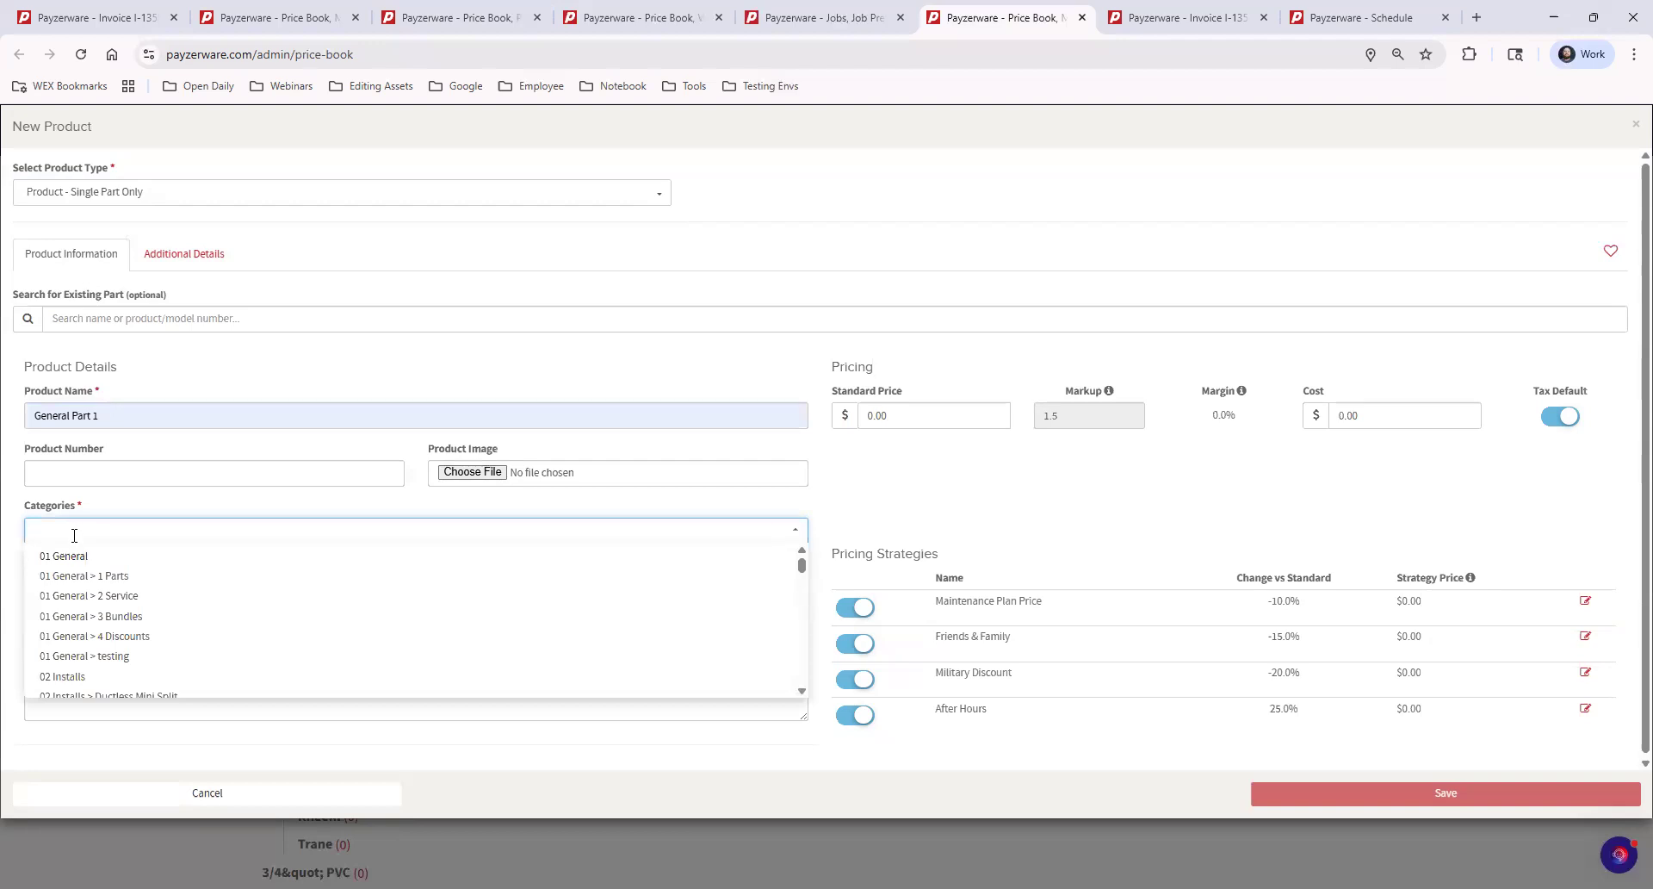
{"action": "left_click", "coordinate": [120, 579]}
{"action": "left_click", "coordinate": [135, 585]}
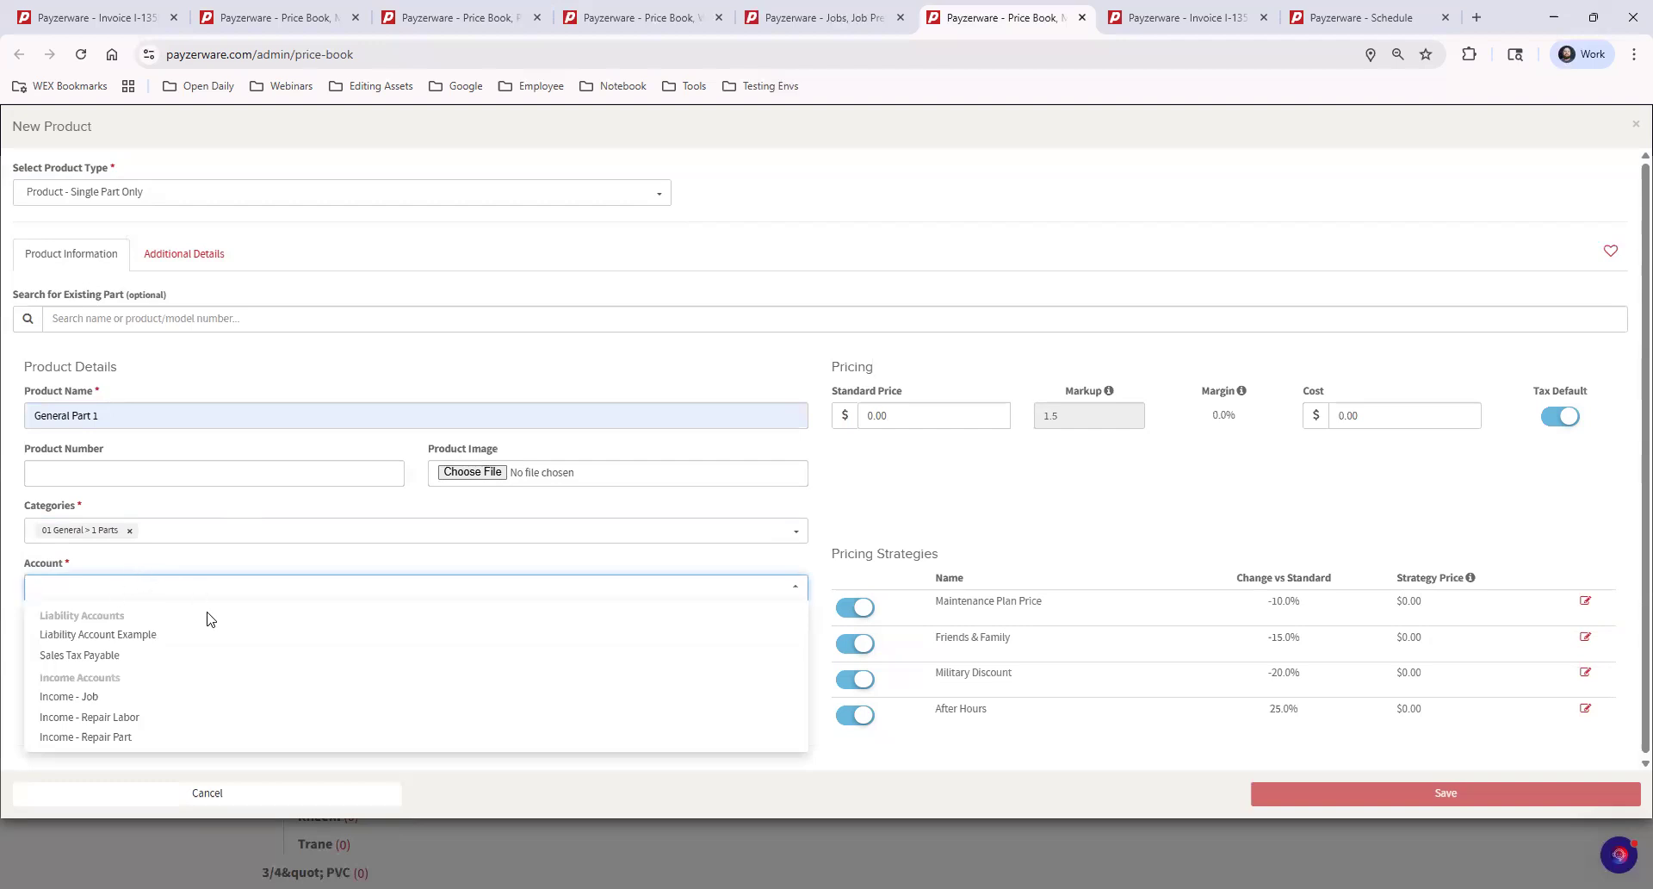
{"action": "left_click", "coordinate": [150, 701]}
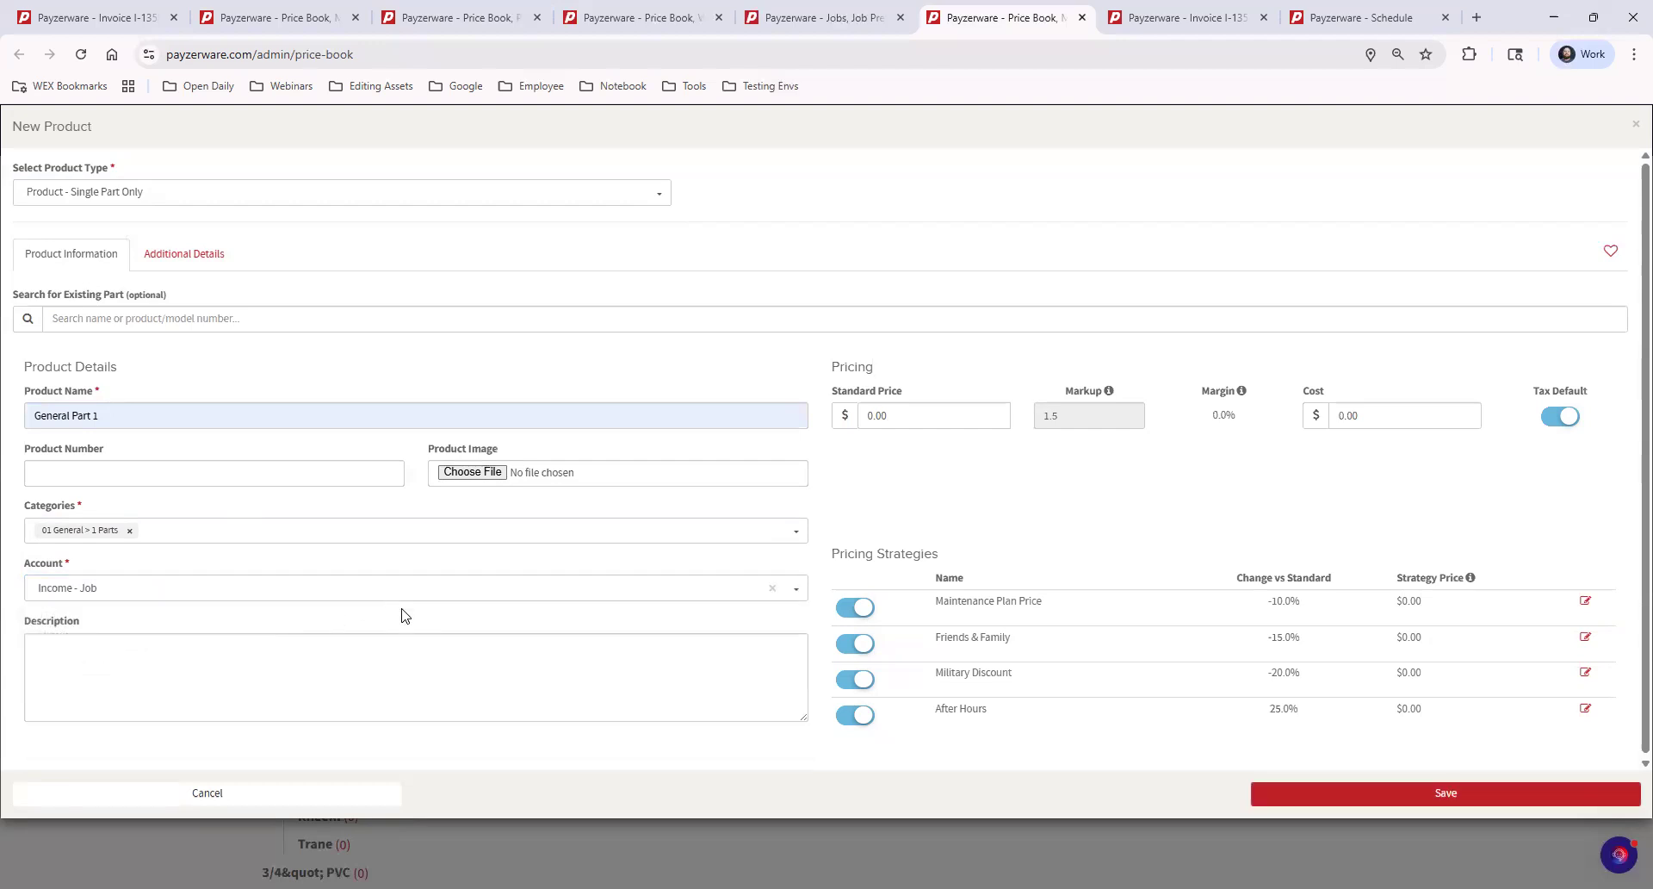
{"action": "left_click", "coordinate": [402, 682]}
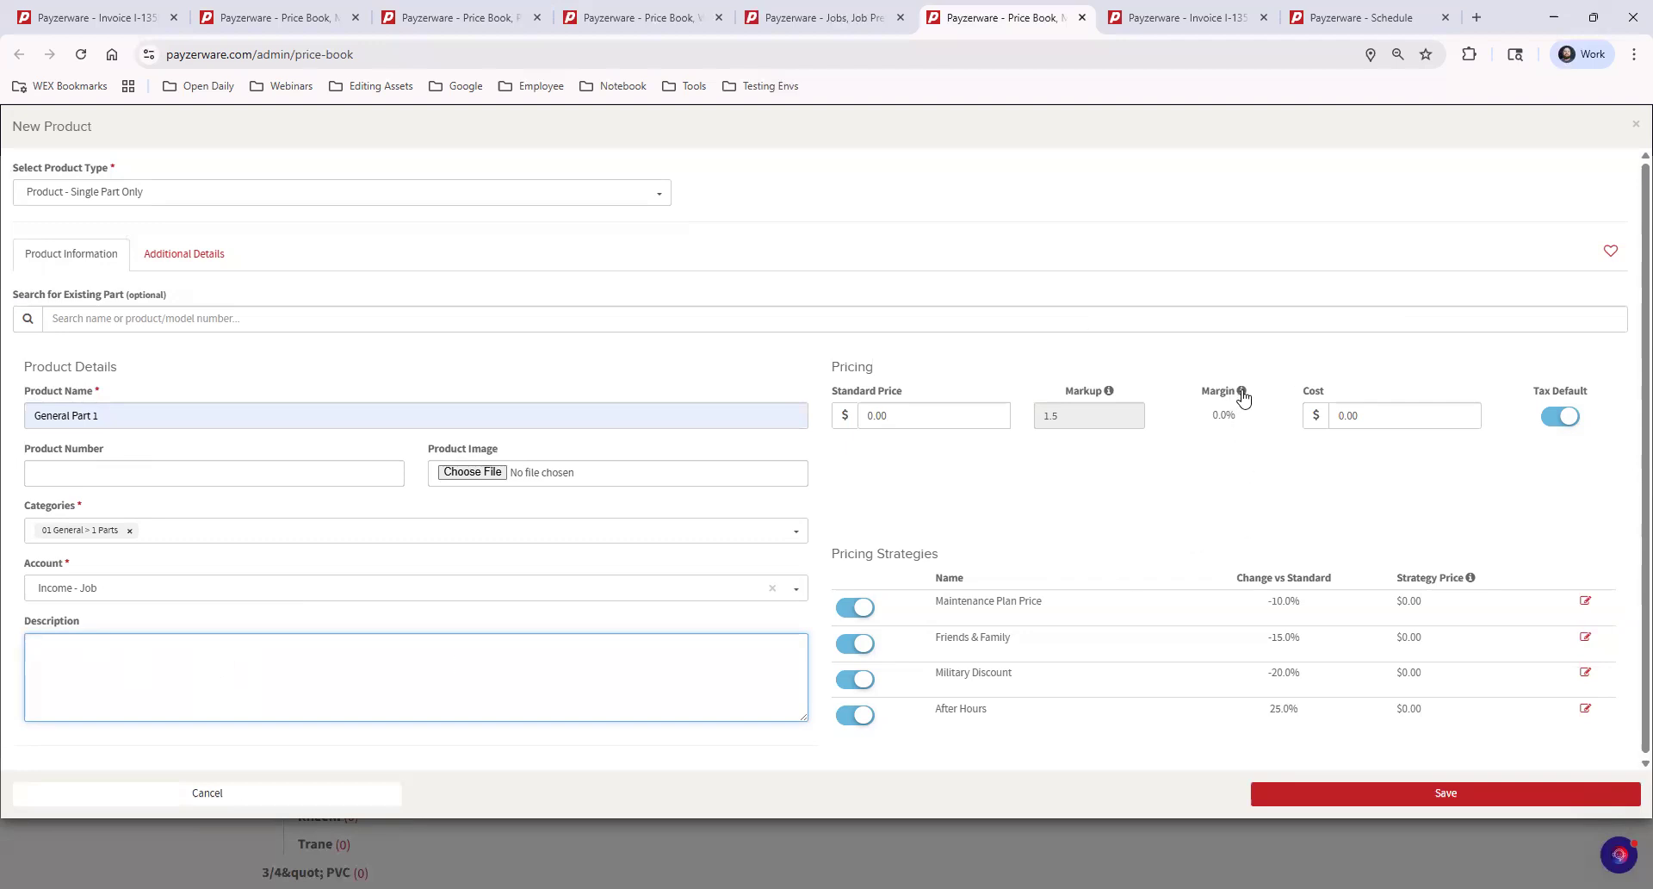
Check the explanation of how margin is calculated and set the part's cost to 100.00.
{"action": "mouse_move", "coordinate": [1245, 397]}
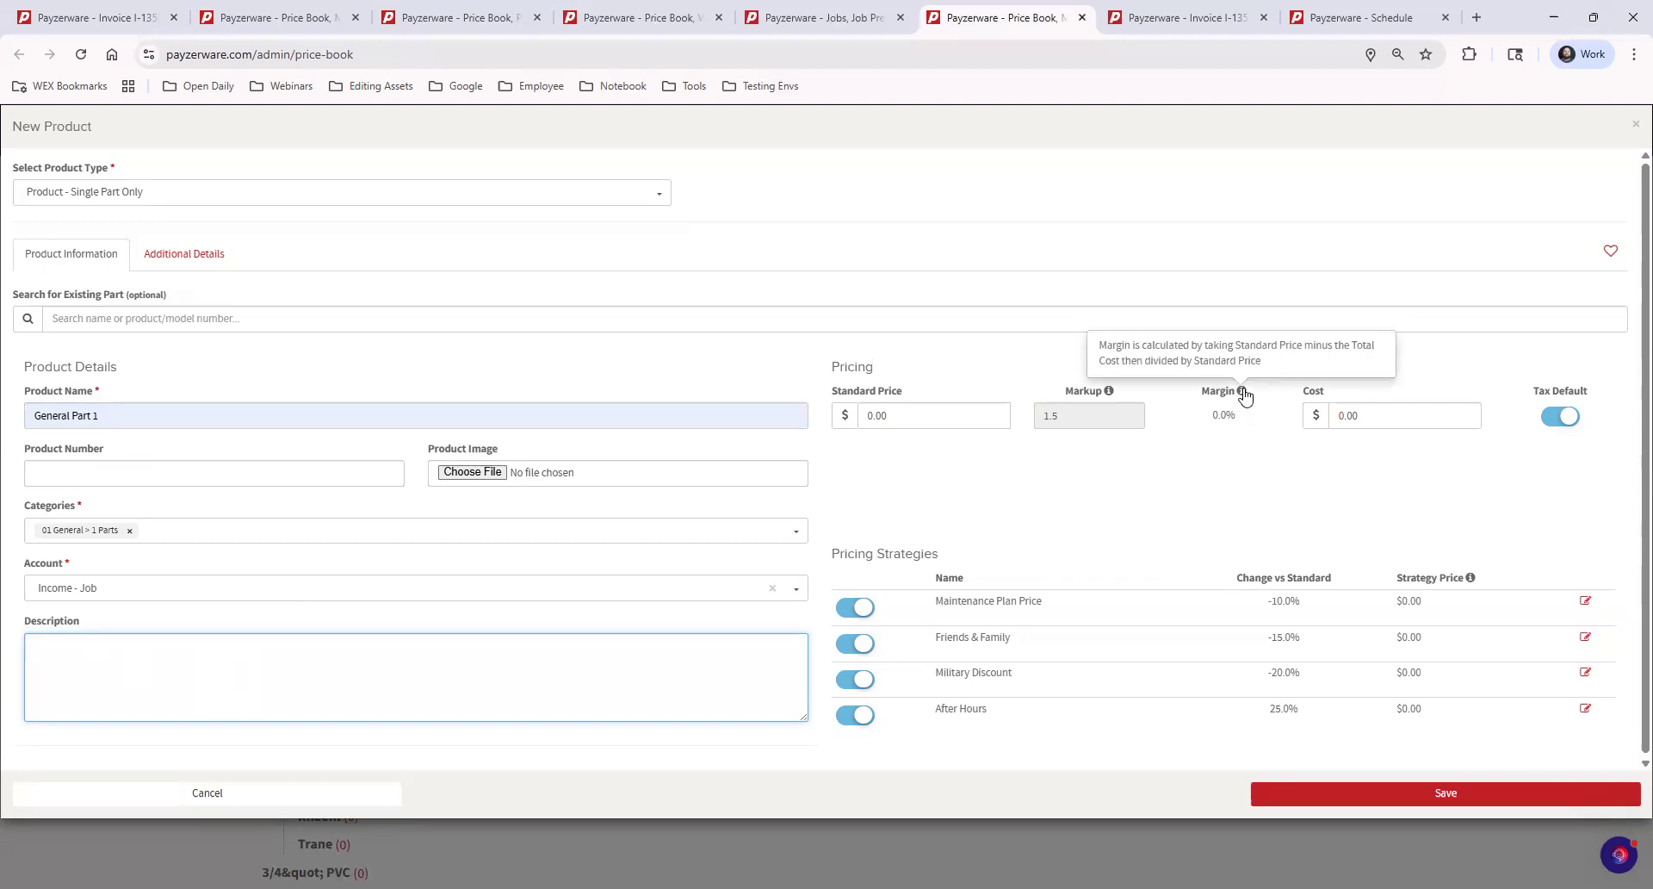
{"action": "left_click", "coordinate": [1394, 420]}
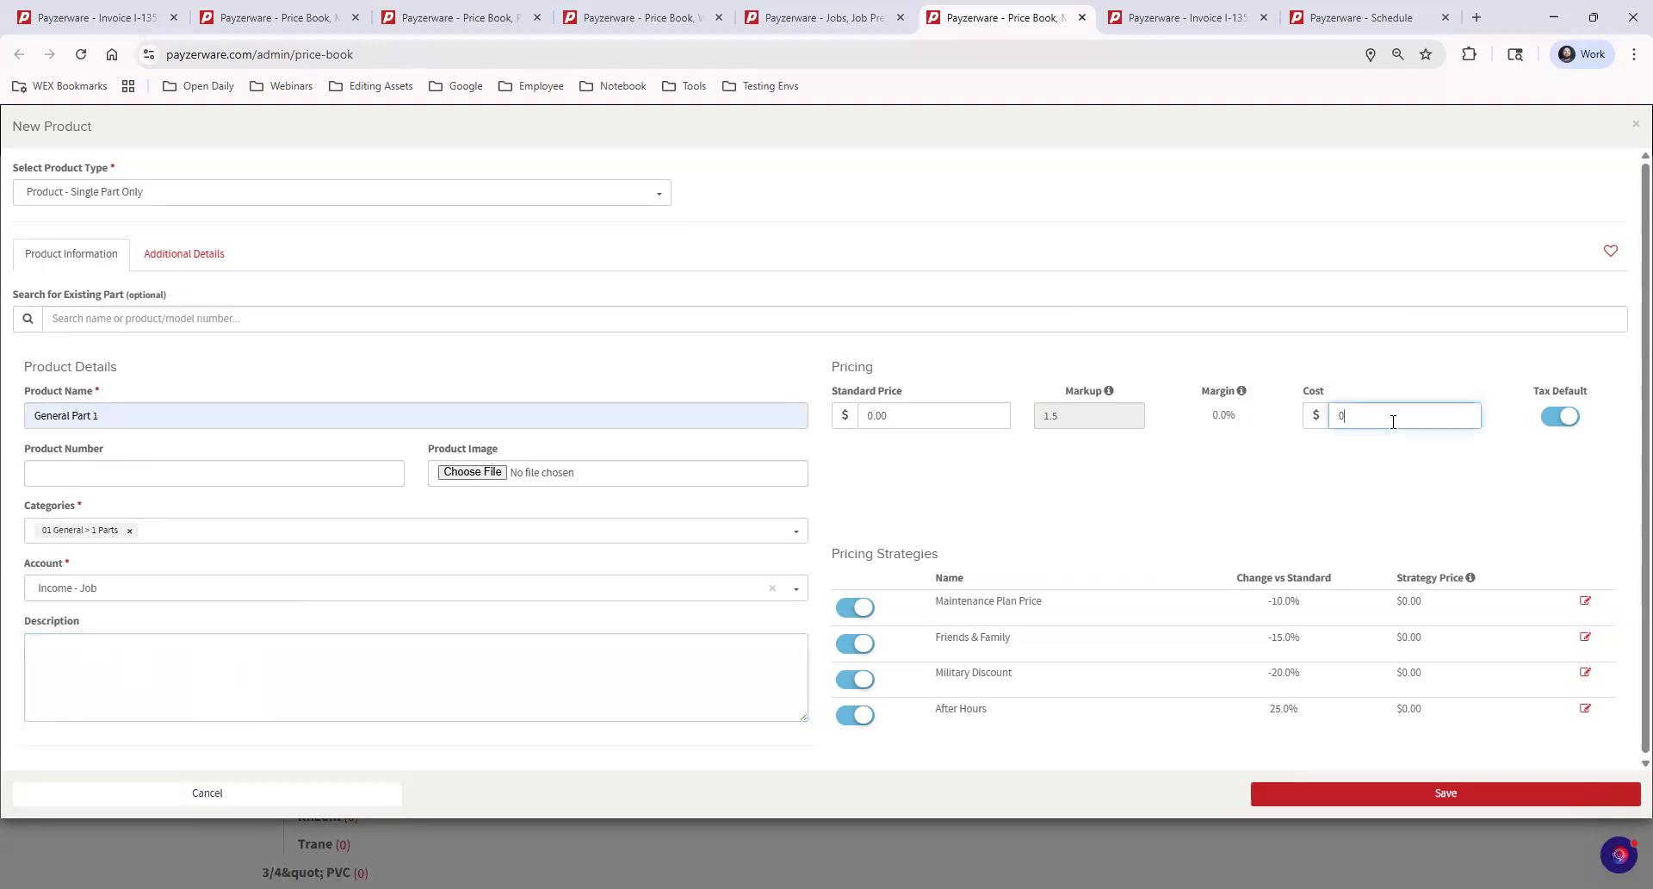
{"action": "key", "text": "BackSpace"}
{"action": "type", "text": "10"}
{"action": "key", "text": "BackSpace"}
{"action": "type", "text": "00"}
{"action": "left_click", "coordinate": [1483, 476]}
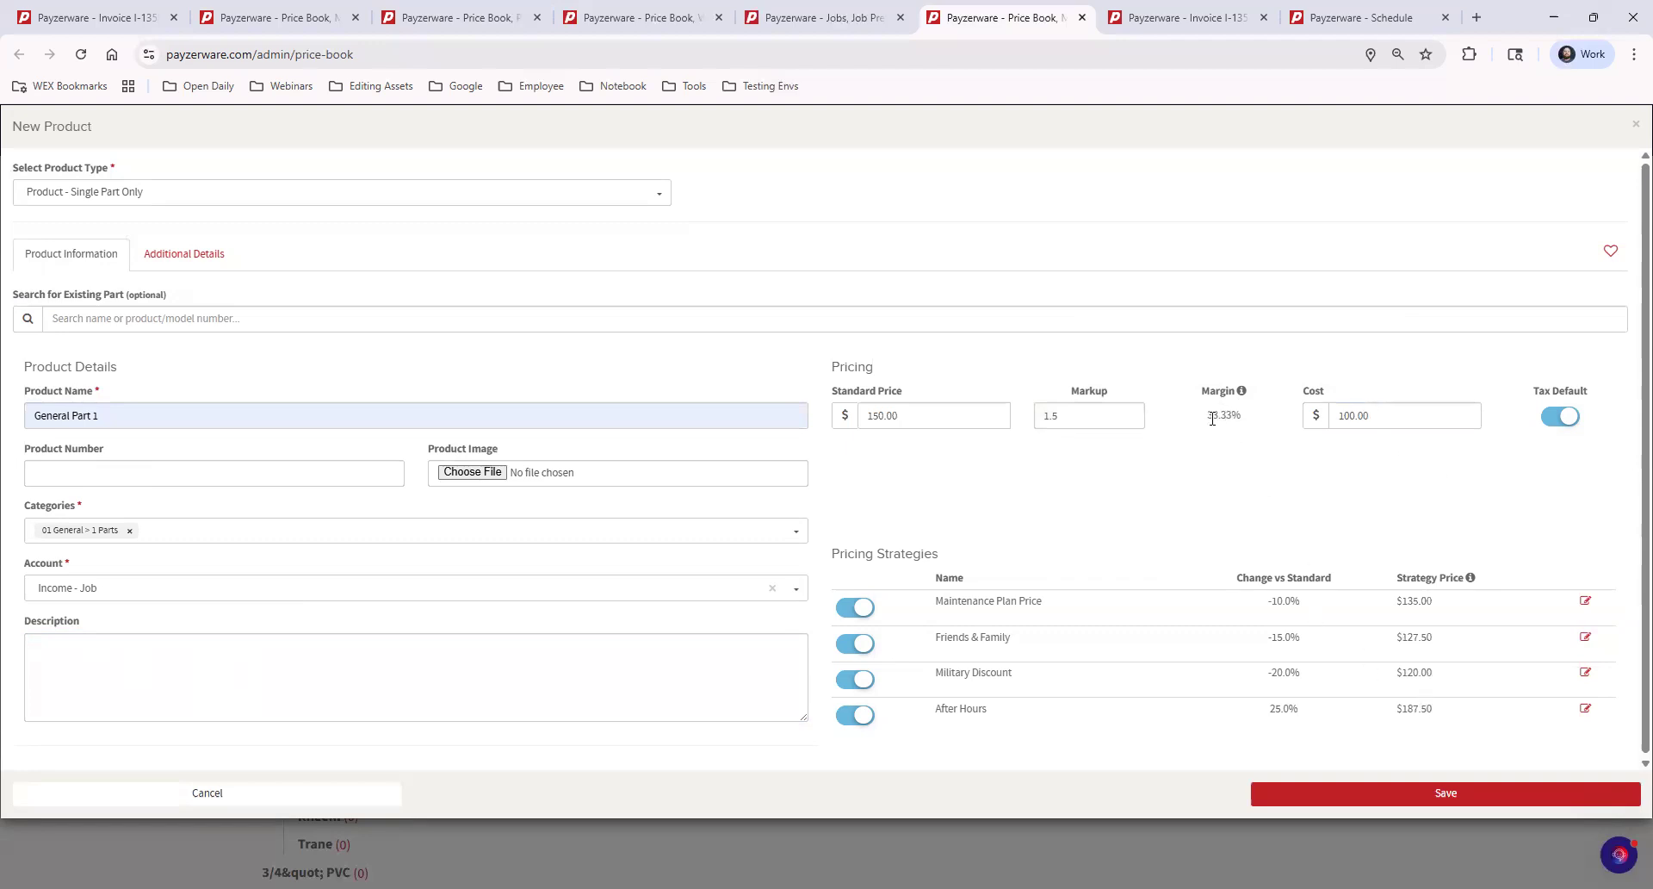
Set the part's markup to 1.6 and check the recalculated margin.
{"action": "left_click", "coordinate": [1381, 420]}
{"action": "left_click", "coordinate": [1085, 416]}
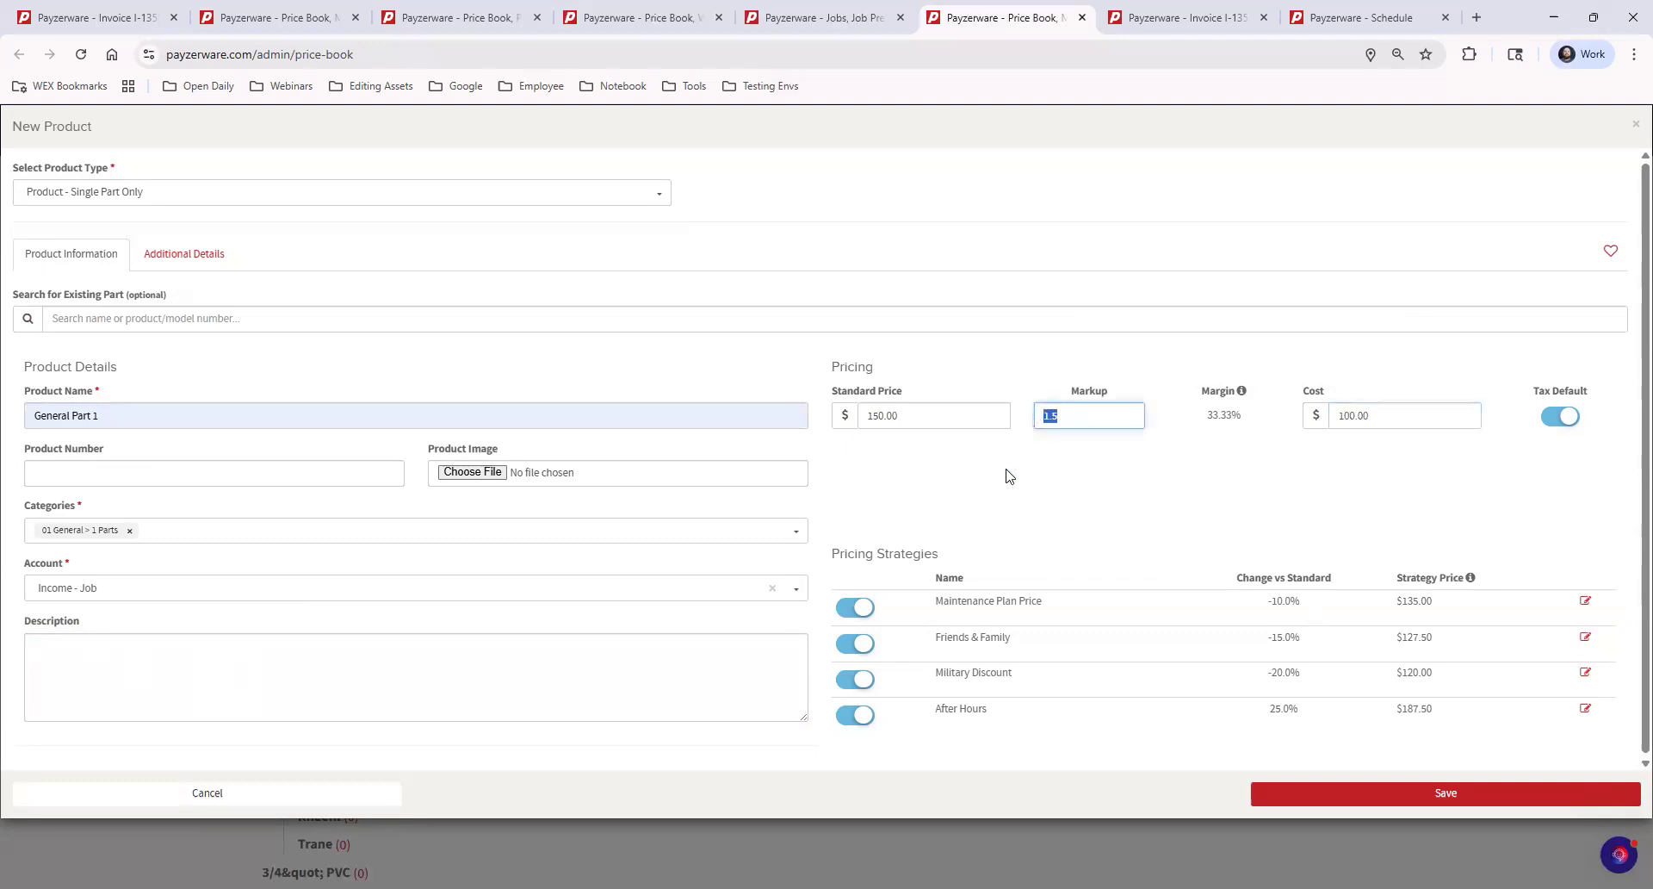
{"action": "left_click", "coordinate": [911, 413]}
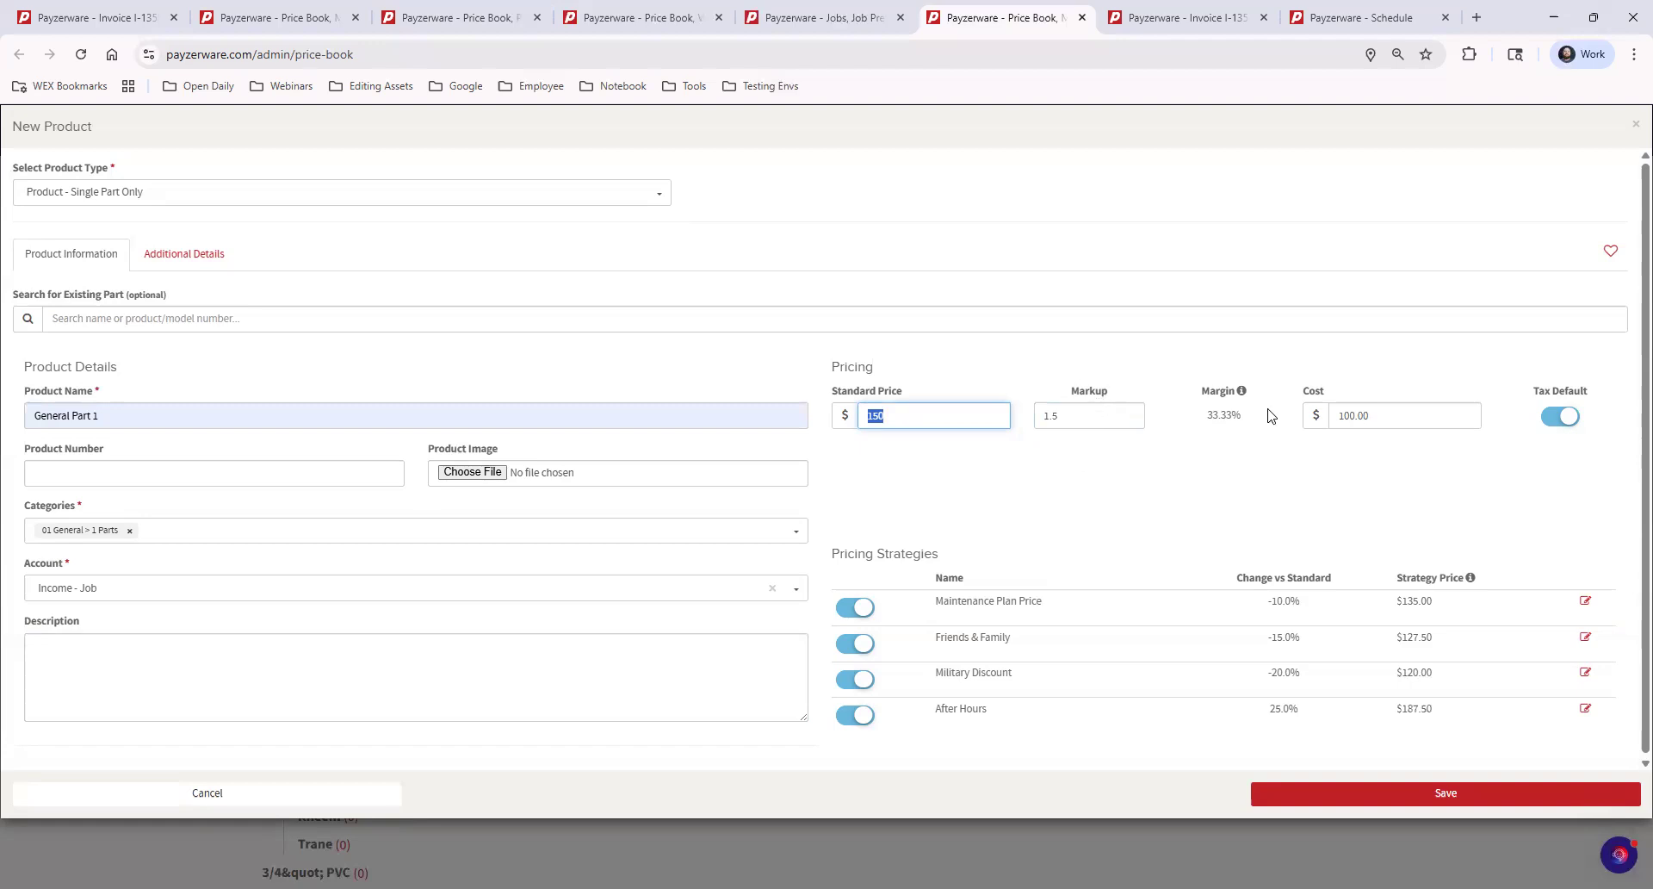
{"action": "left_click", "coordinate": [1078, 415]}
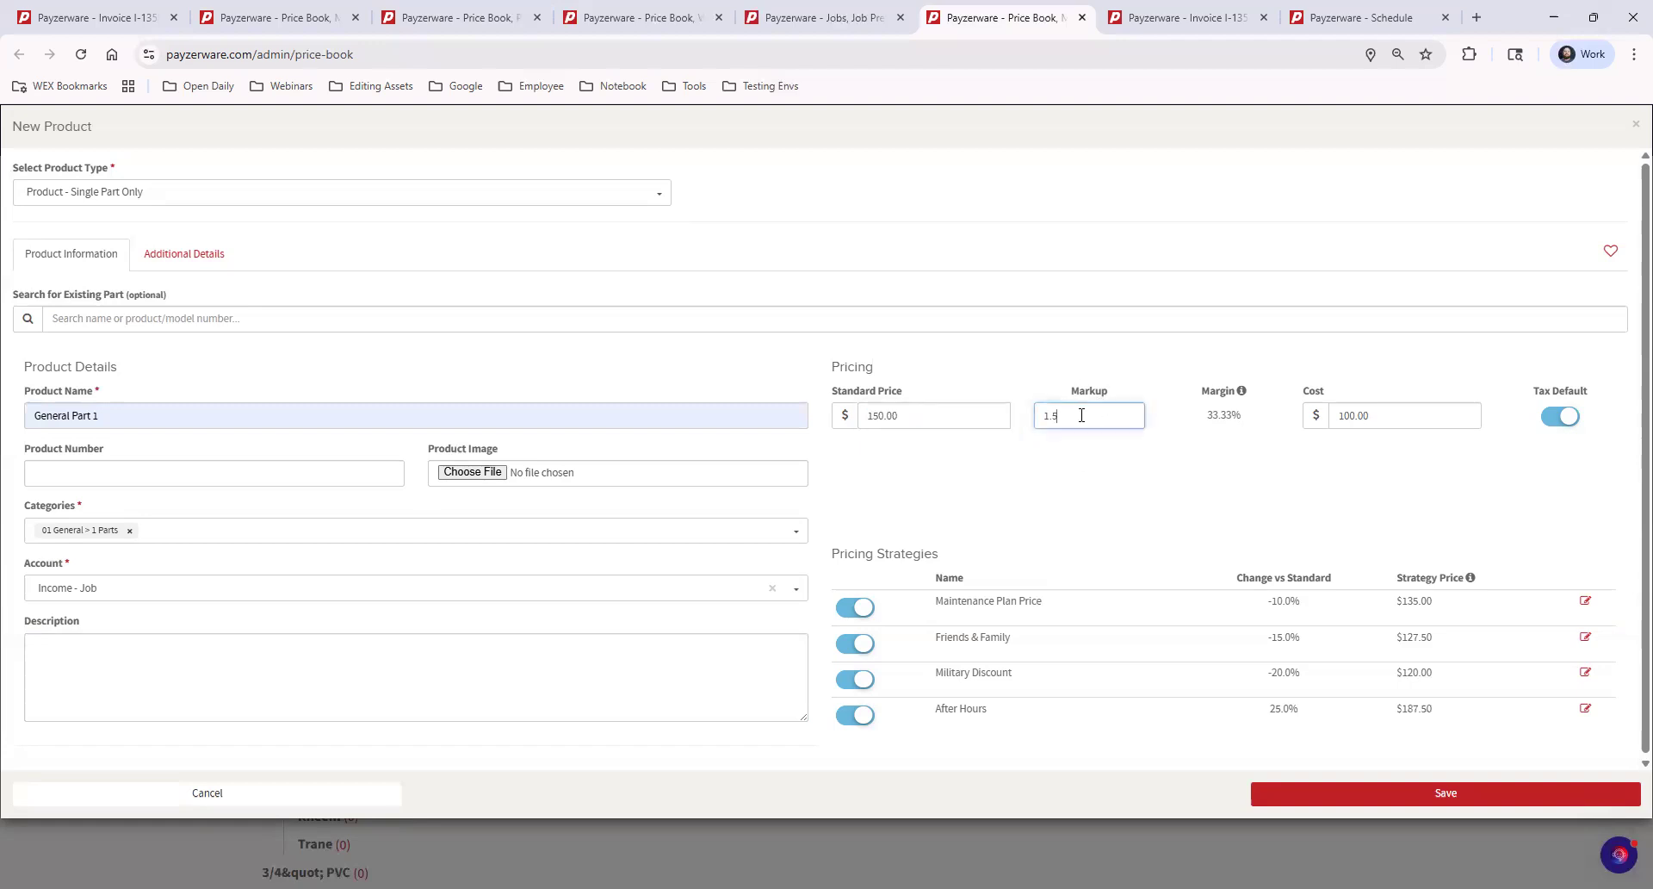
{"action": "key", "text": "BackSpace"}
{"action": "key", "text": "BackSpace"}
{"action": "type", "text": ".6"}
{"action": "left_click", "coordinate": [1027, 491]}
{"action": "double_click", "coordinate": [1212, 415]}
{"action": "left_click", "coordinate": [1263, 454]}
Turn off the Maintenance Plan Price, Friends & Family, Military Discount and After Hours pricing strategies for the part.
{"action": "left_click_drag", "start_coordinate": [935, 600], "coordinate": [1072, 609]}
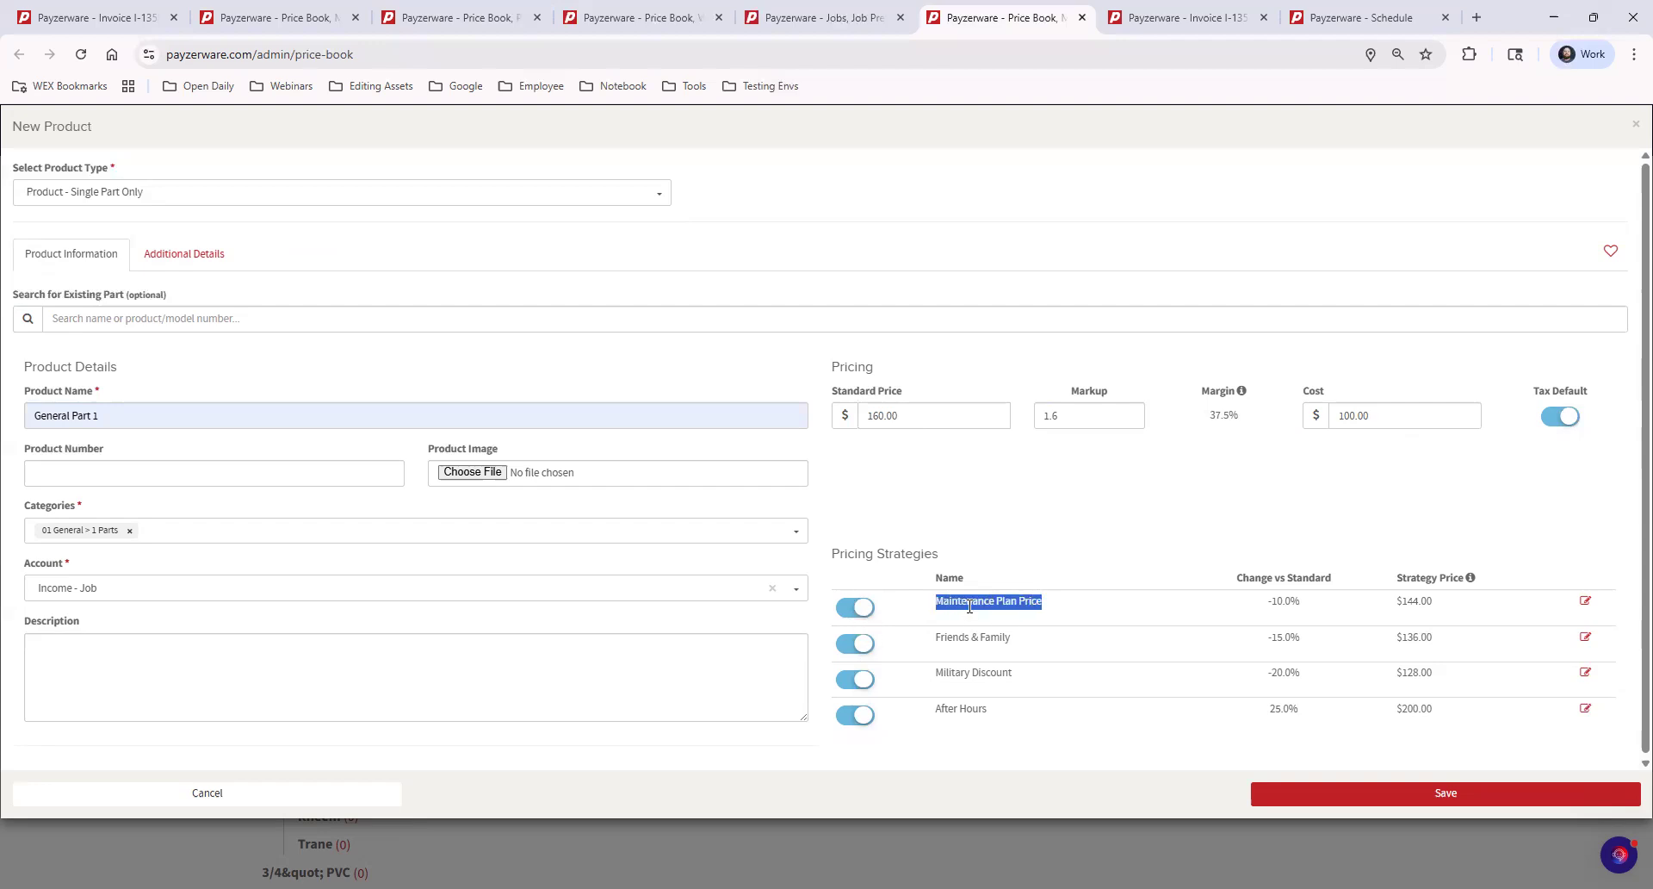
{"action": "left_click", "coordinate": [1065, 606]}
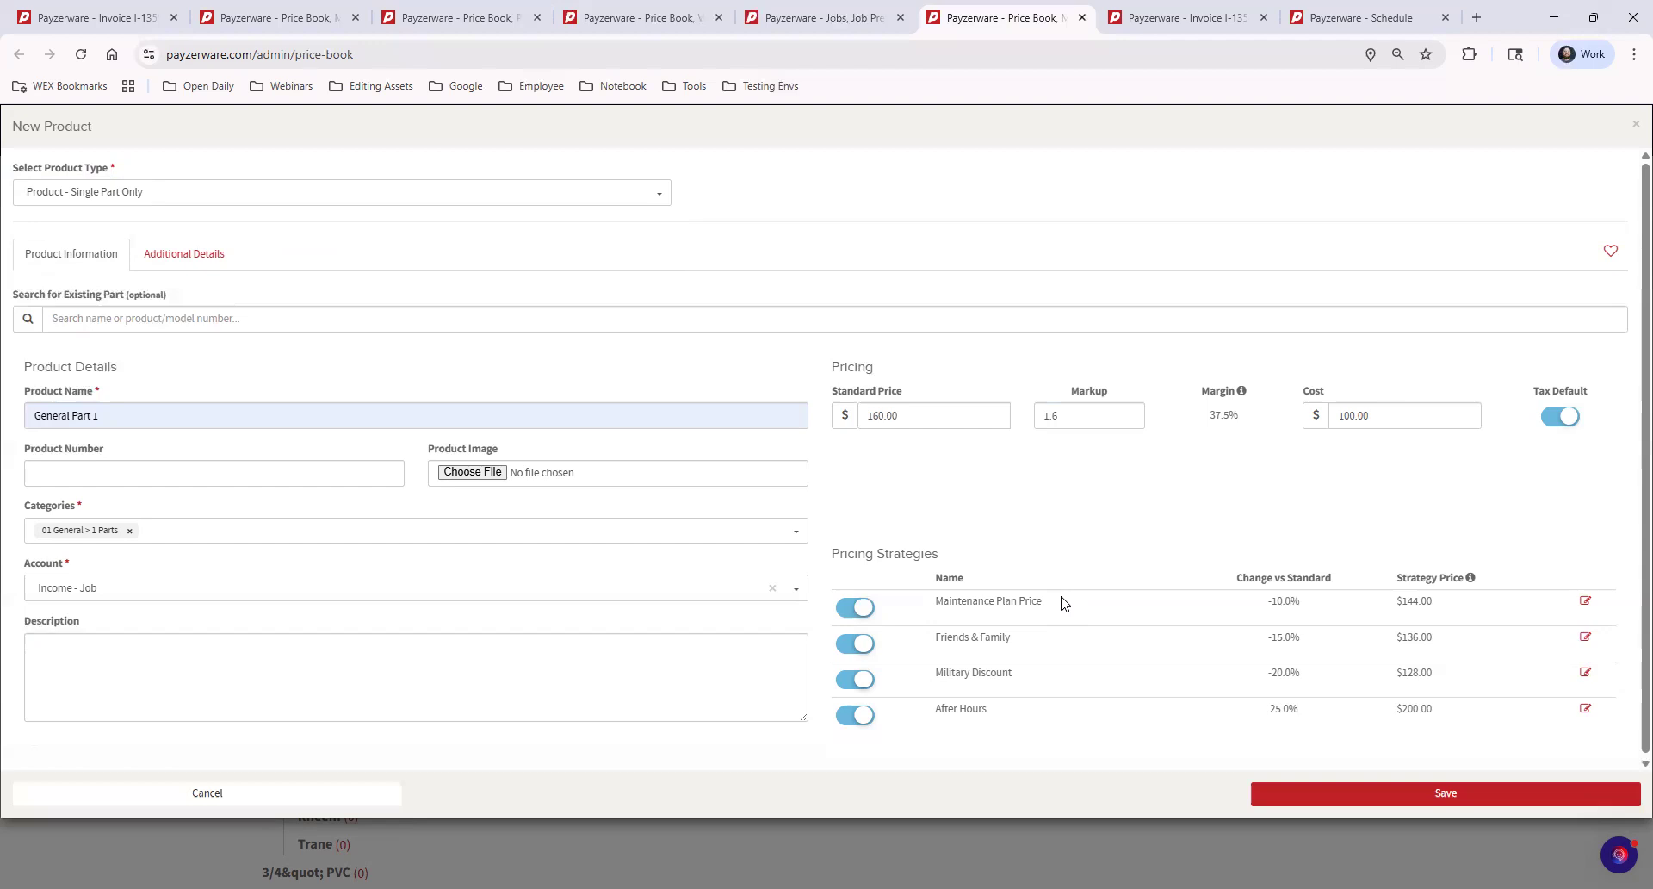
{"action": "left_click", "coordinate": [858, 607]}
{"action": "left_click", "coordinate": [855, 609]}
{"action": "left_click", "coordinate": [855, 714]}
{"action": "left_click", "coordinate": [855, 679]}
{"action": "left_click", "coordinate": [855, 643]}
{"action": "left_click", "coordinate": [855, 607]}
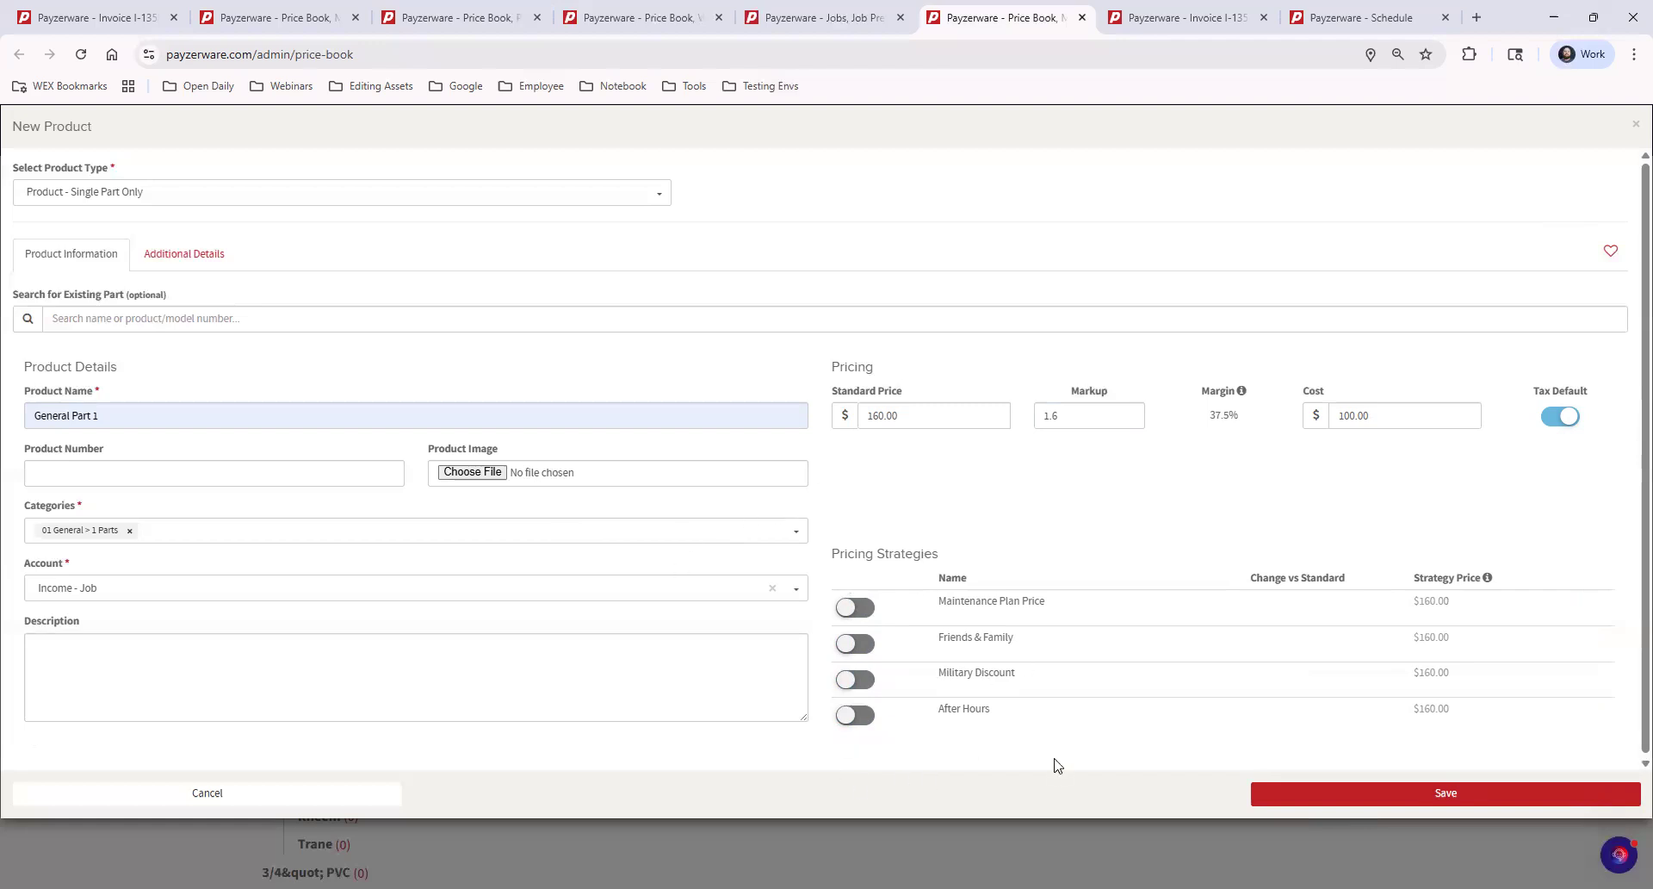
Turn all four pricing strategies back on for the part.
{"action": "left_click", "coordinate": [855, 715]}
{"action": "left_click", "coordinate": [855, 680]}
{"action": "left_click", "coordinate": [855, 643]}
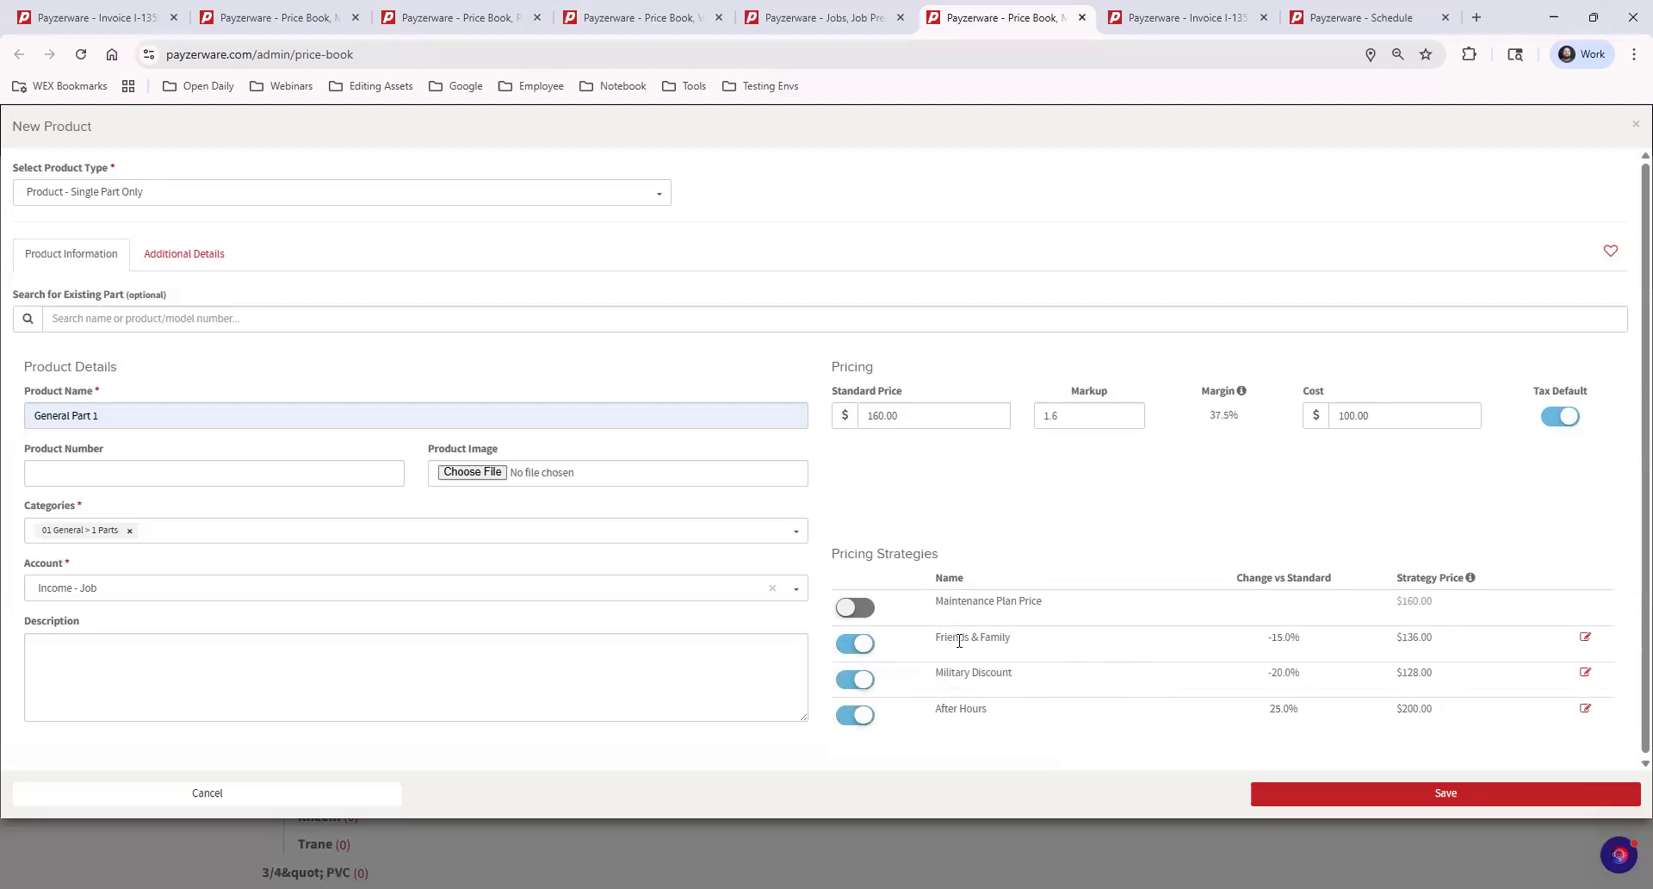
{"action": "left_click", "coordinate": [850, 608]}
{"action": "left_click_drag", "start_coordinate": [1052, 602], "coordinate": [935, 579]}
{"action": "left_click", "coordinate": [1012, 599]}
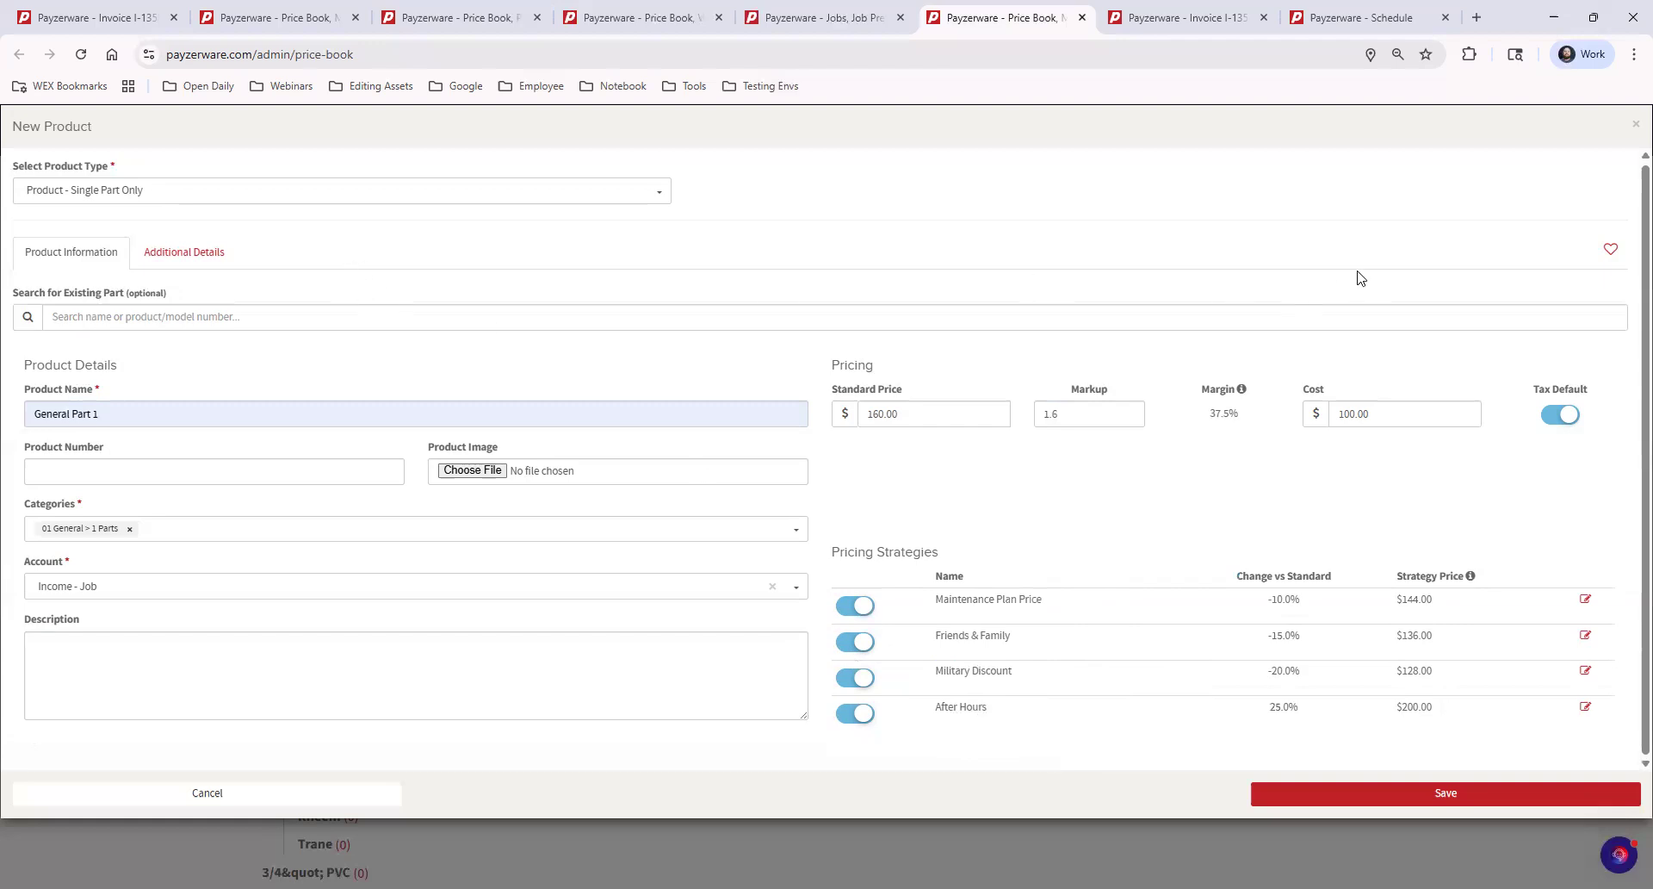
Mark the part as a favorite and set its additional details to the 10 Year Registered Limited Warranty- Air Conditioner with Serialize on.
{"action": "left_click", "coordinate": [1611, 251]}
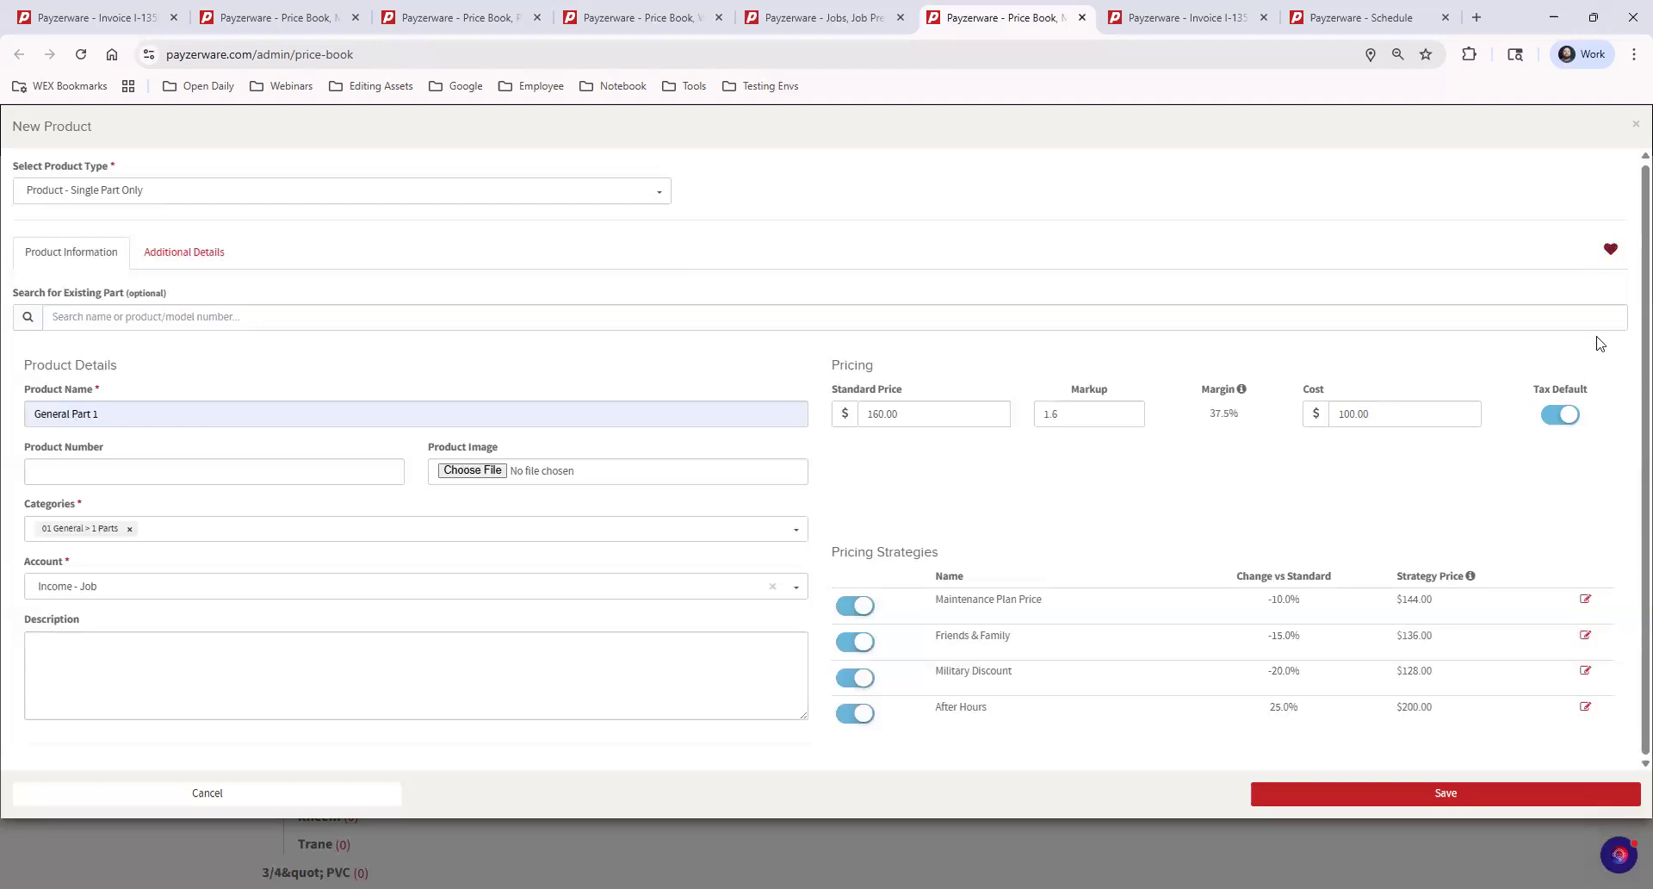
{"action": "left_click", "coordinate": [151, 255]}
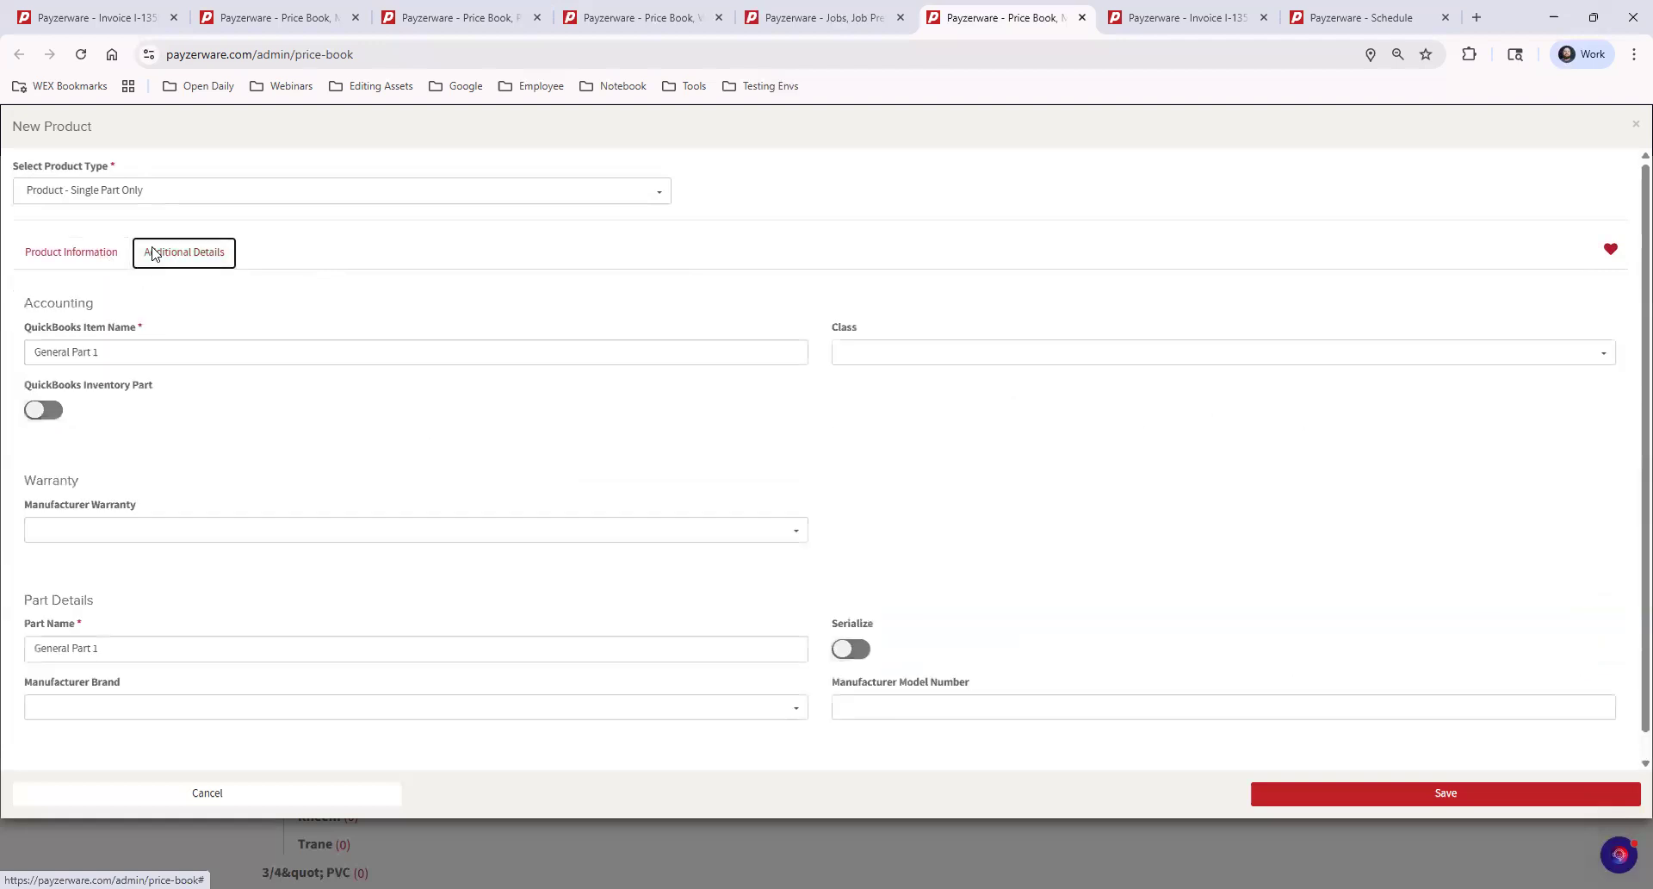
{"action": "left_click", "coordinate": [153, 531]}
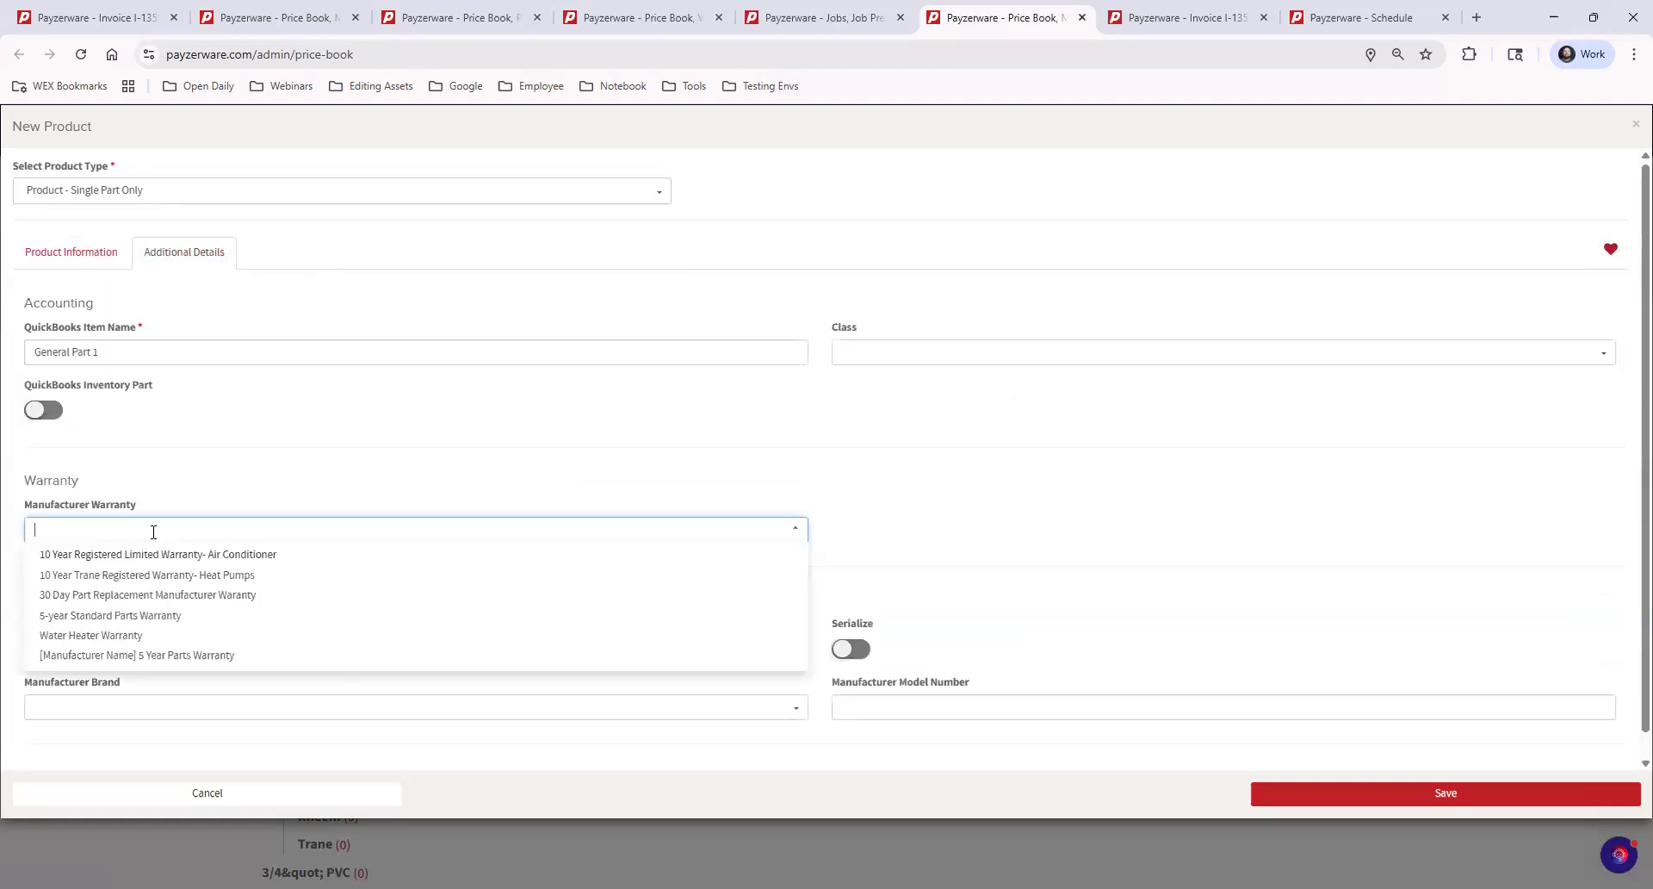
{"action": "left_click", "coordinate": [256, 559]}
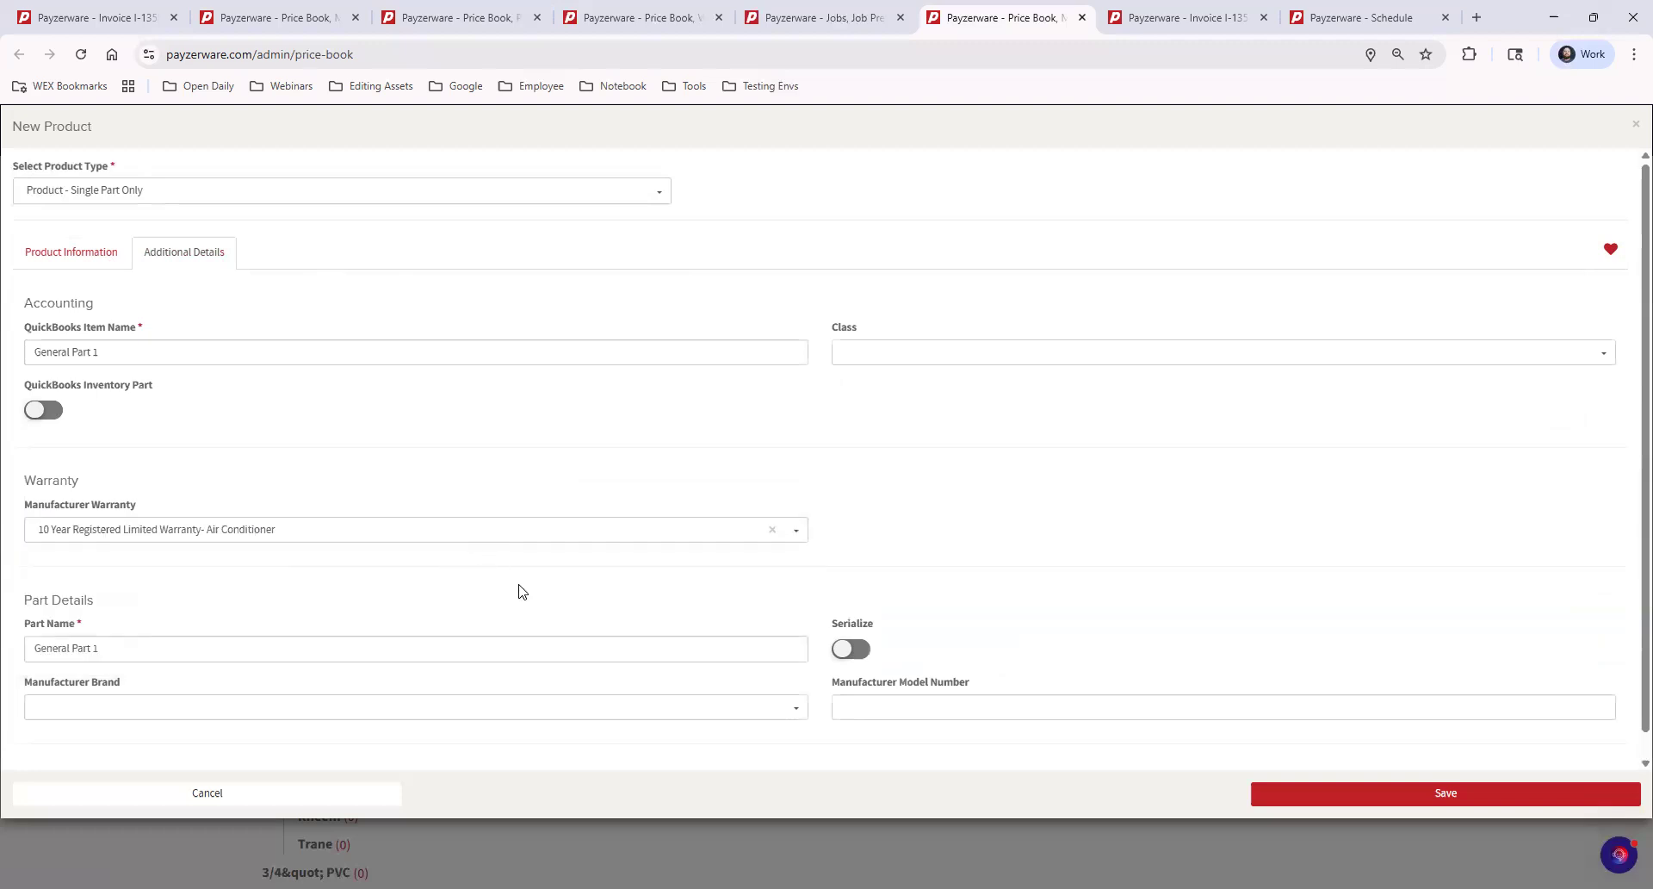
{"action": "left_click", "coordinate": [849, 653]}
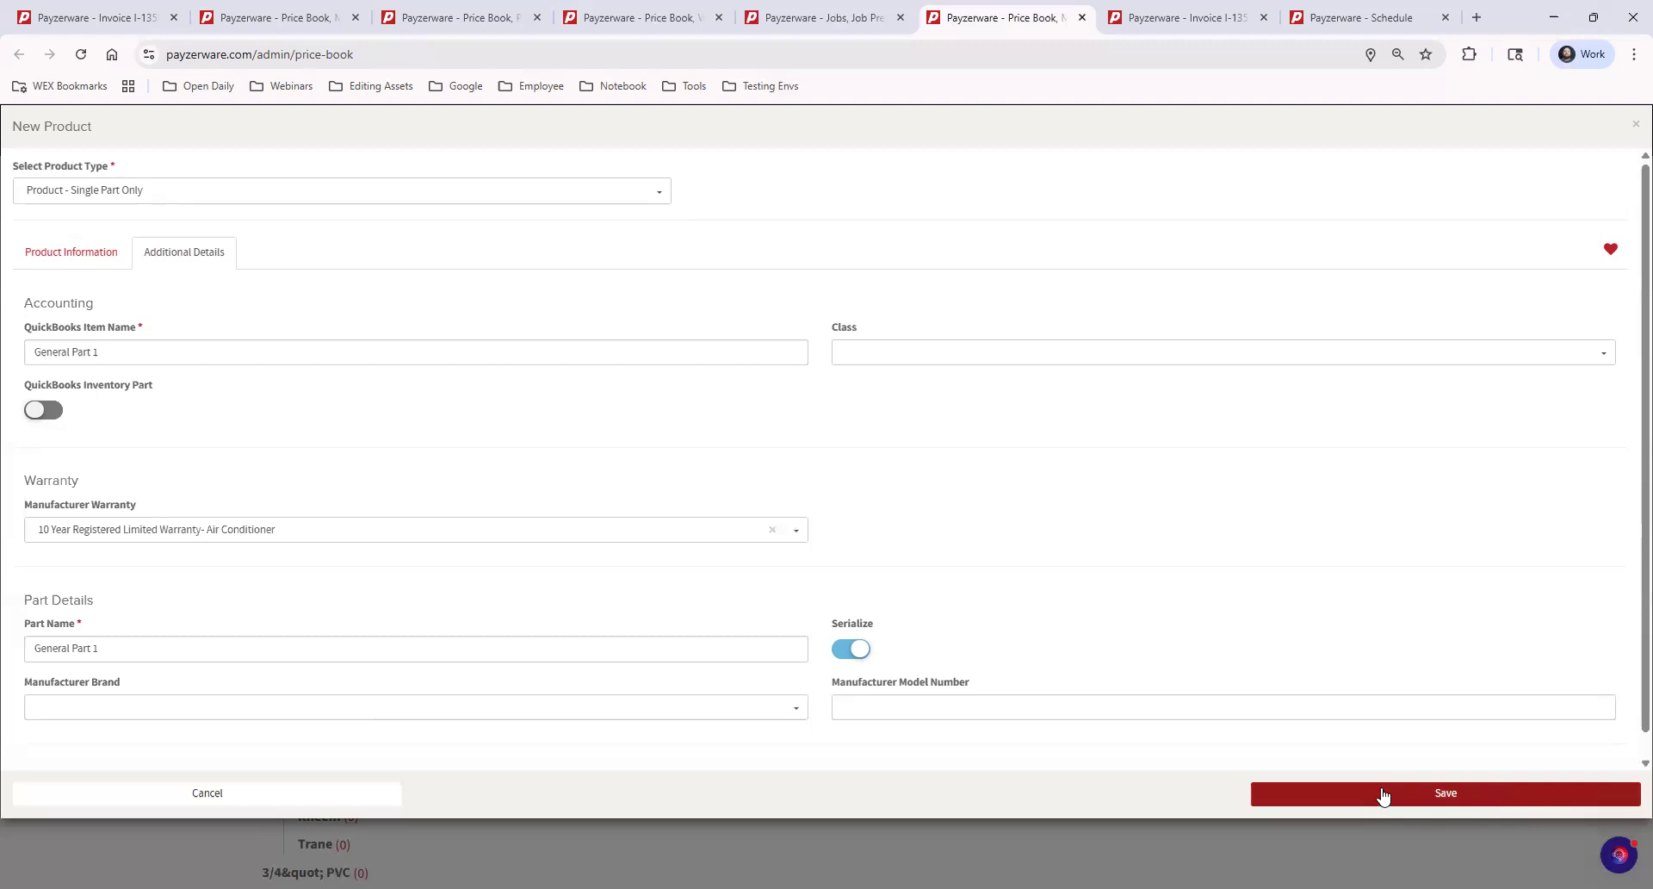
Discard the unsaved part and show the existing products under 01 General > 1 Parts.
{"action": "left_click", "coordinate": [343, 792]}
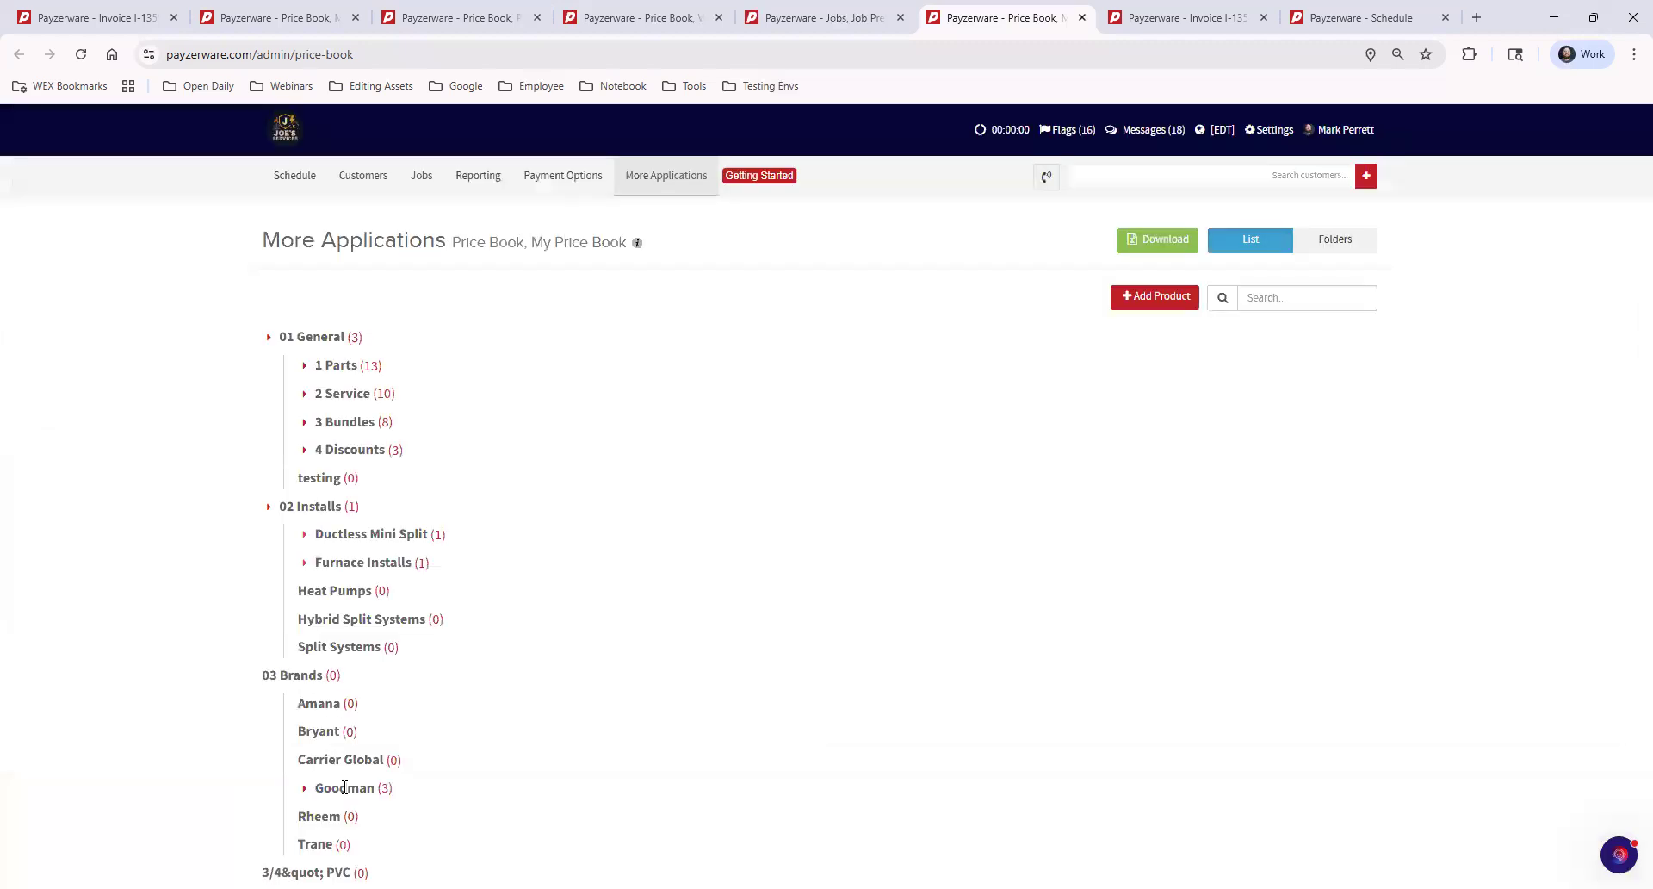
{"action": "left_click", "coordinate": [305, 369]}
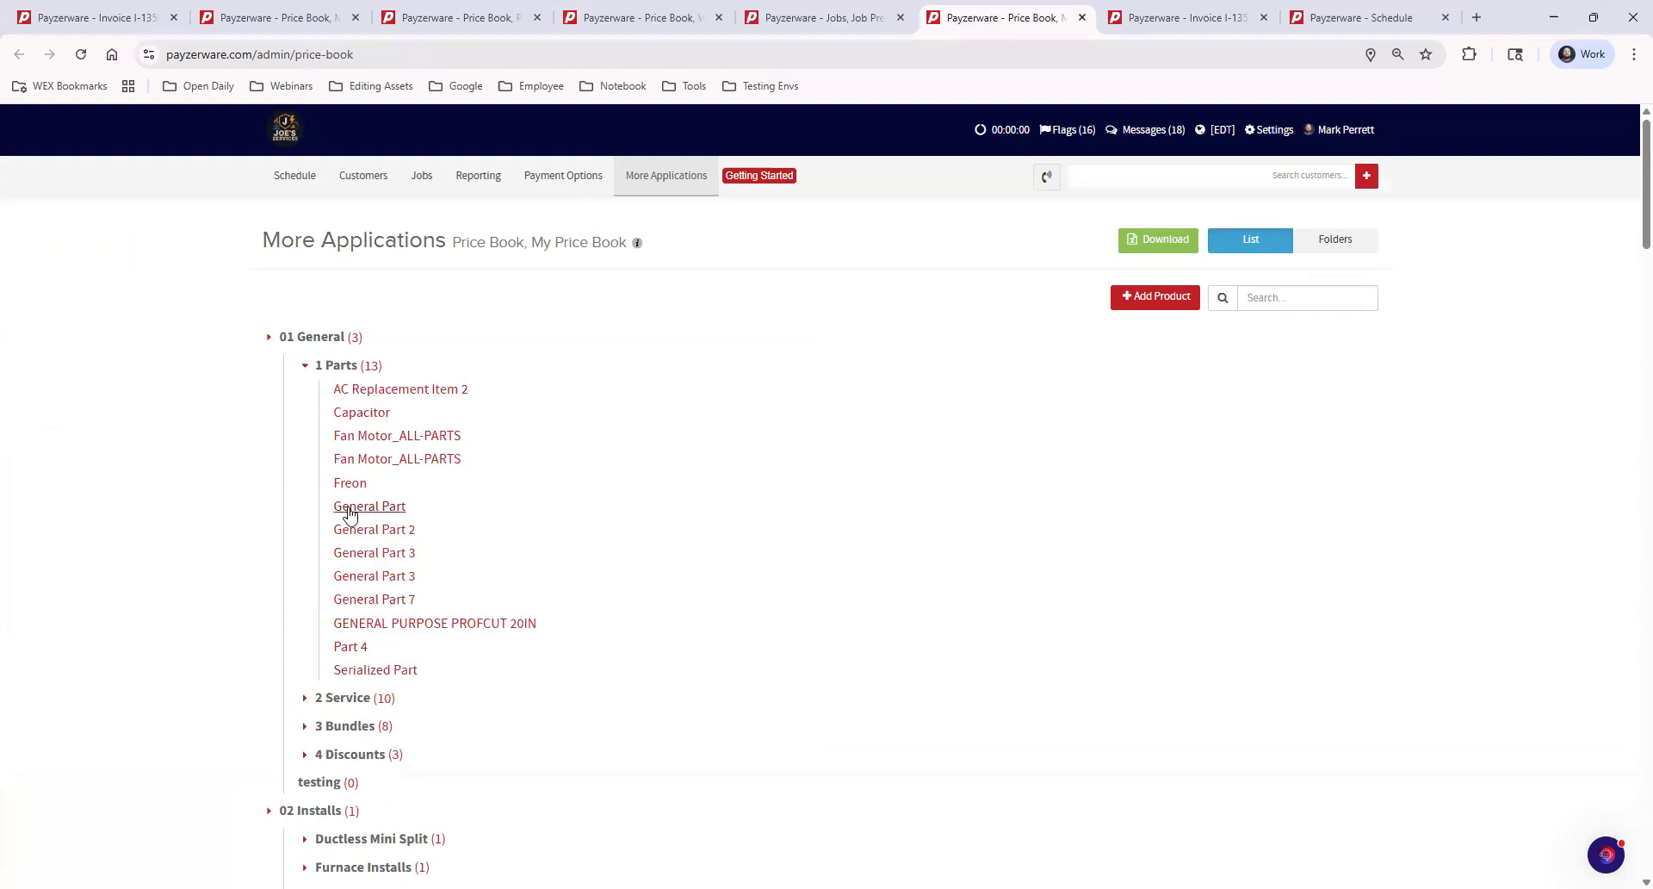
Start a new price book product of type Product - Labor/Service Only and name it "General Labor 1".
{"action": "left_click", "coordinate": [1144, 301]}
{"action": "left_click", "coordinate": [513, 195]}
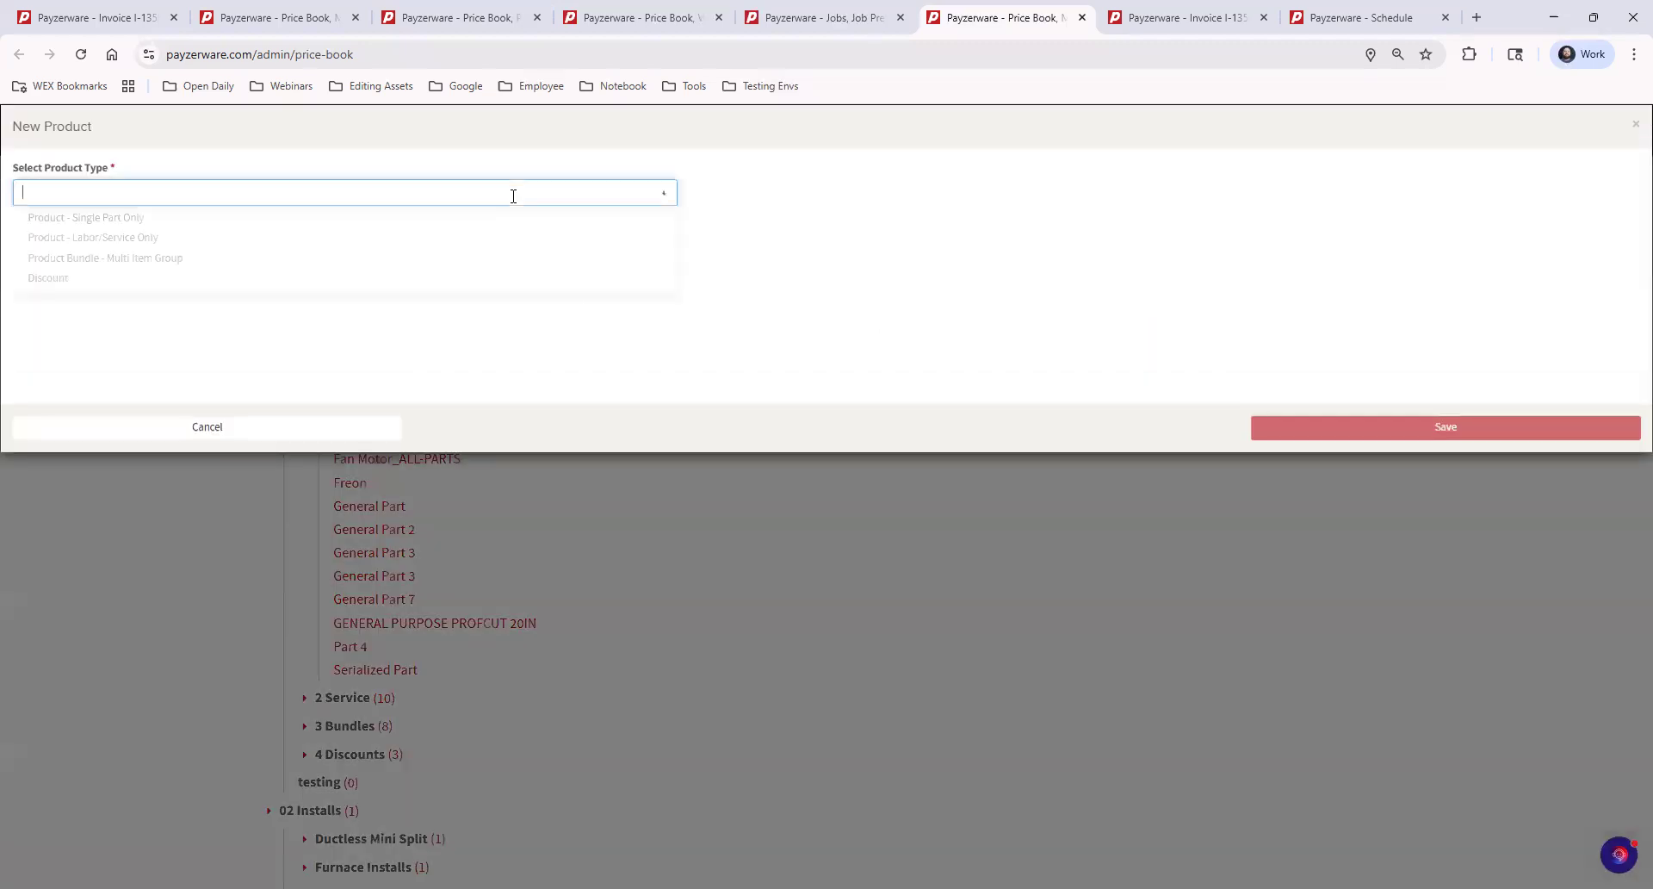
{"action": "left_click", "coordinate": [176, 240]}
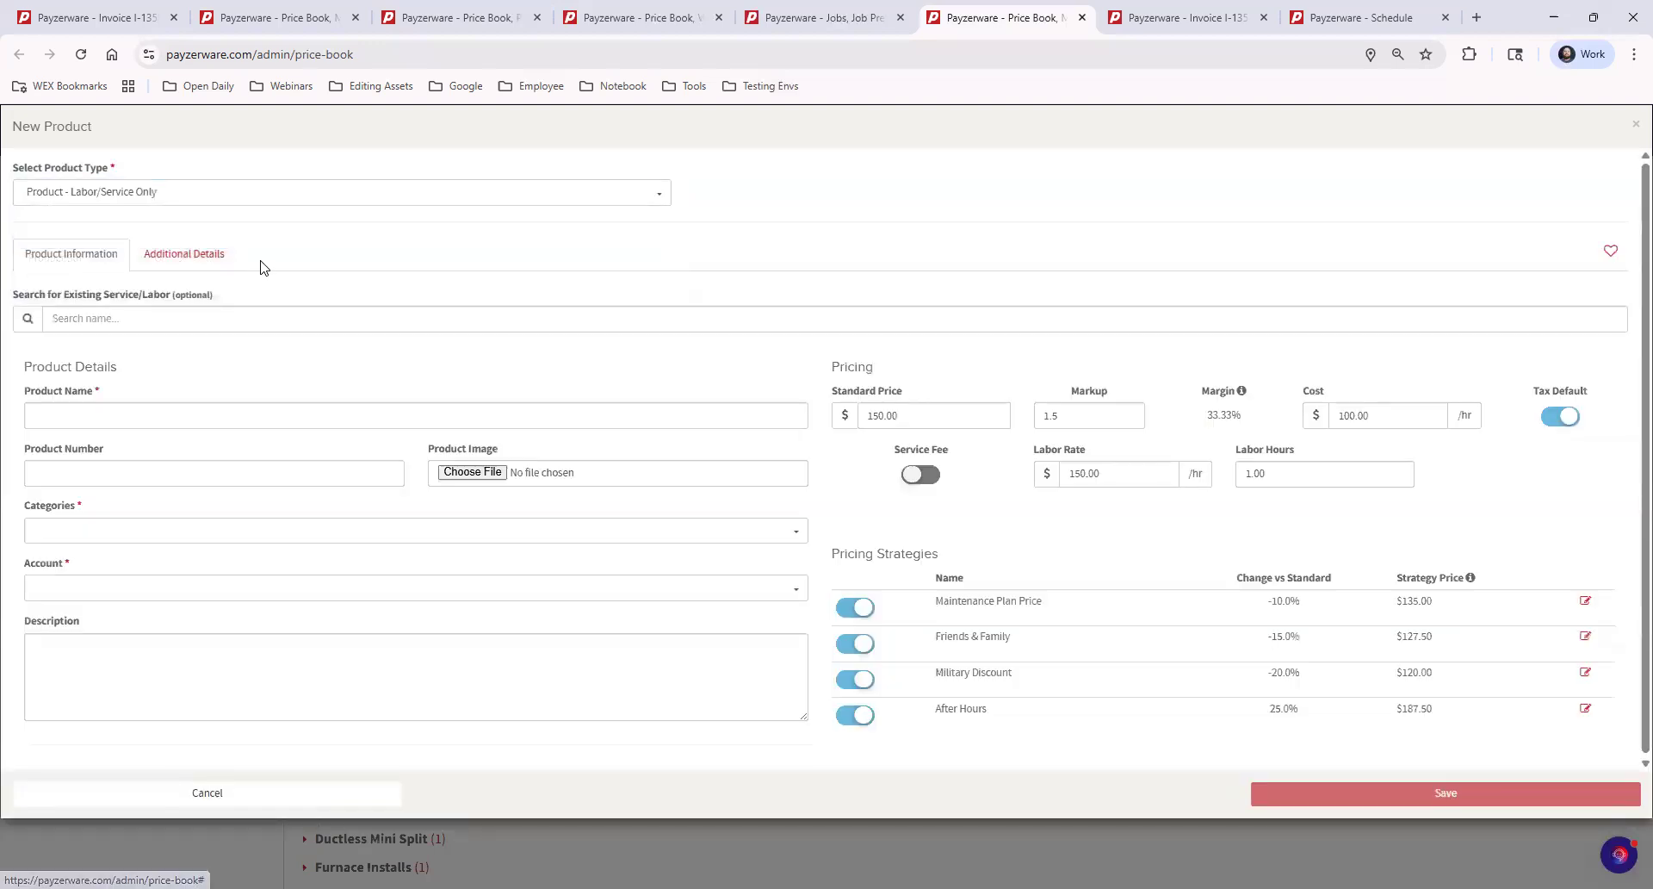
{"action": "left_click", "coordinate": [212, 411]}
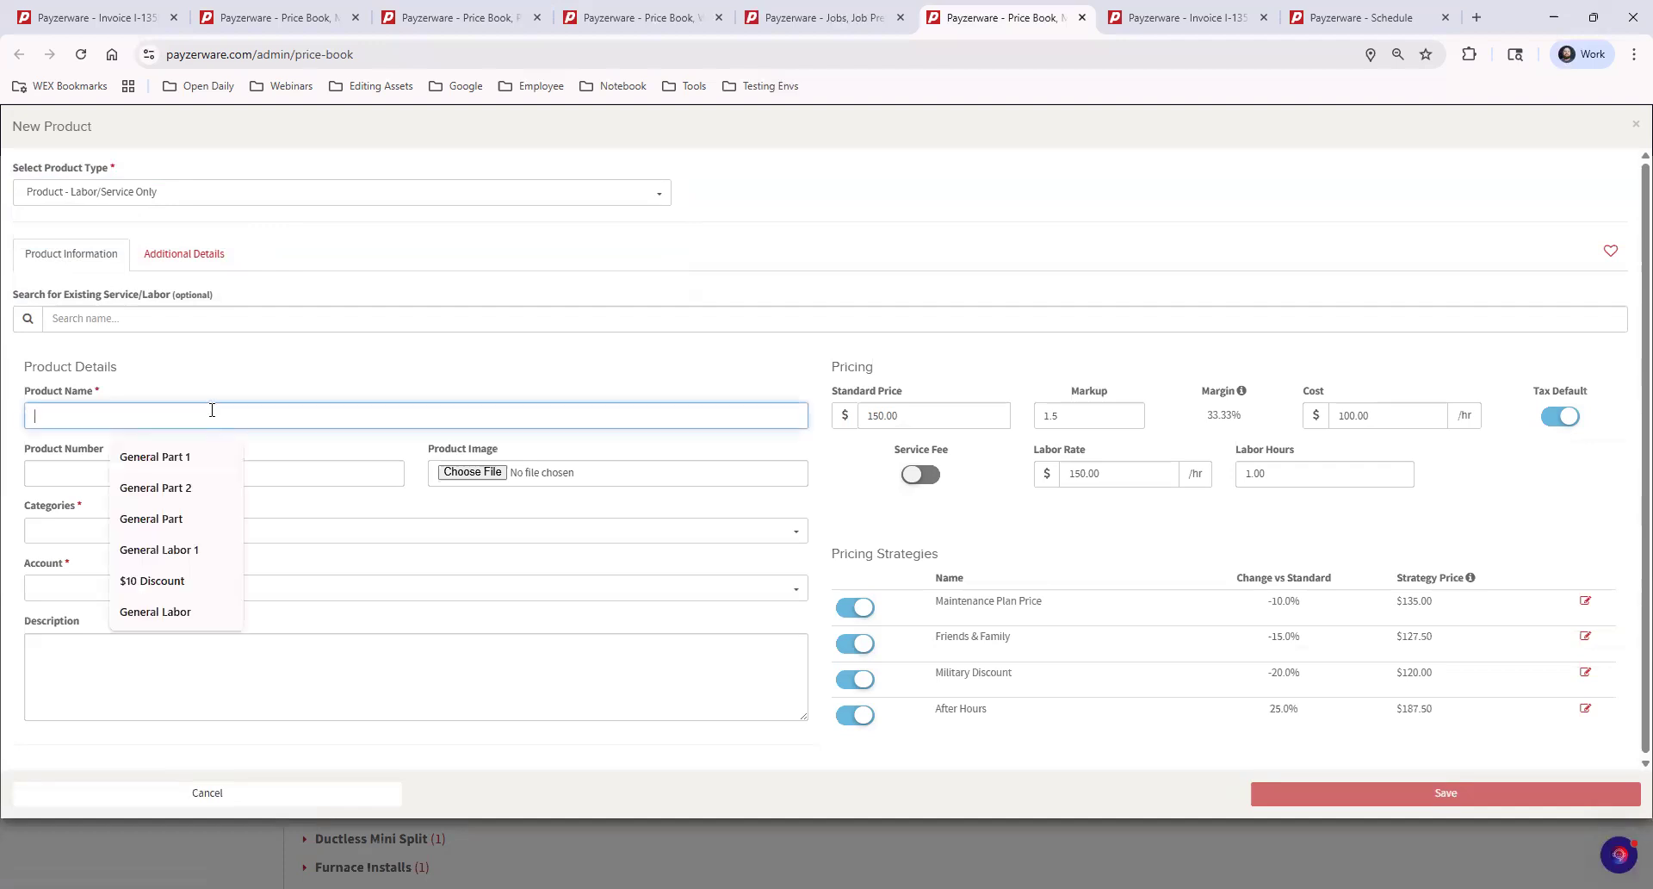
{"action": "left_click", "coordinate": [191, 549]}
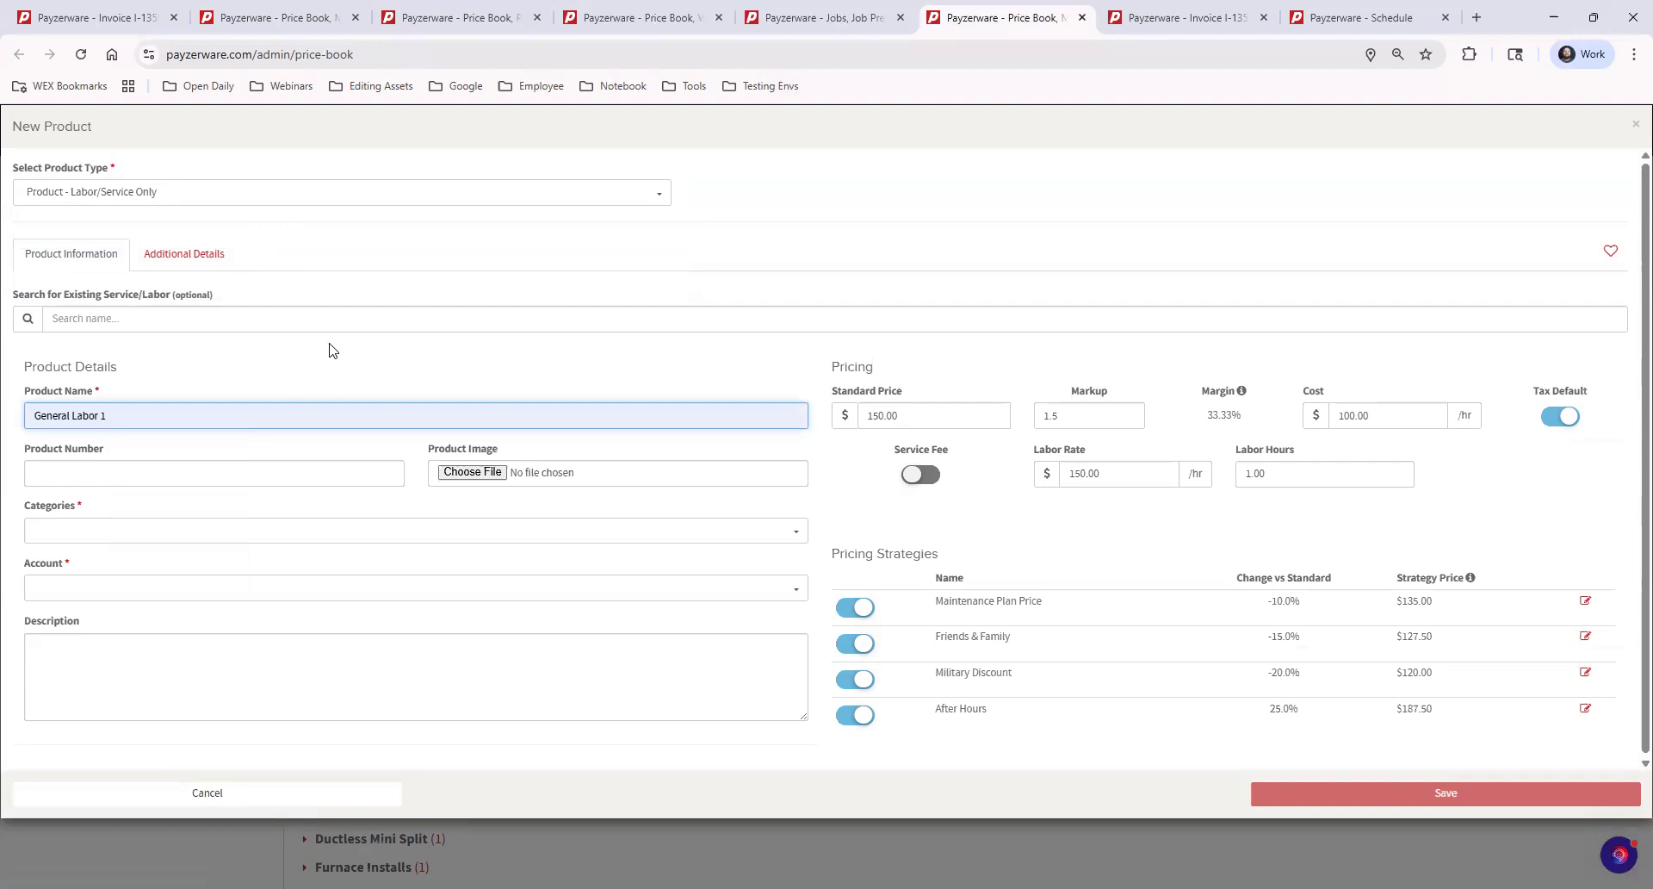
Assign the labor product to the category 01 General > 2 Service and the account Income - Repair Labor.
{"action": "left_click", "coordinate": [120, 534]}
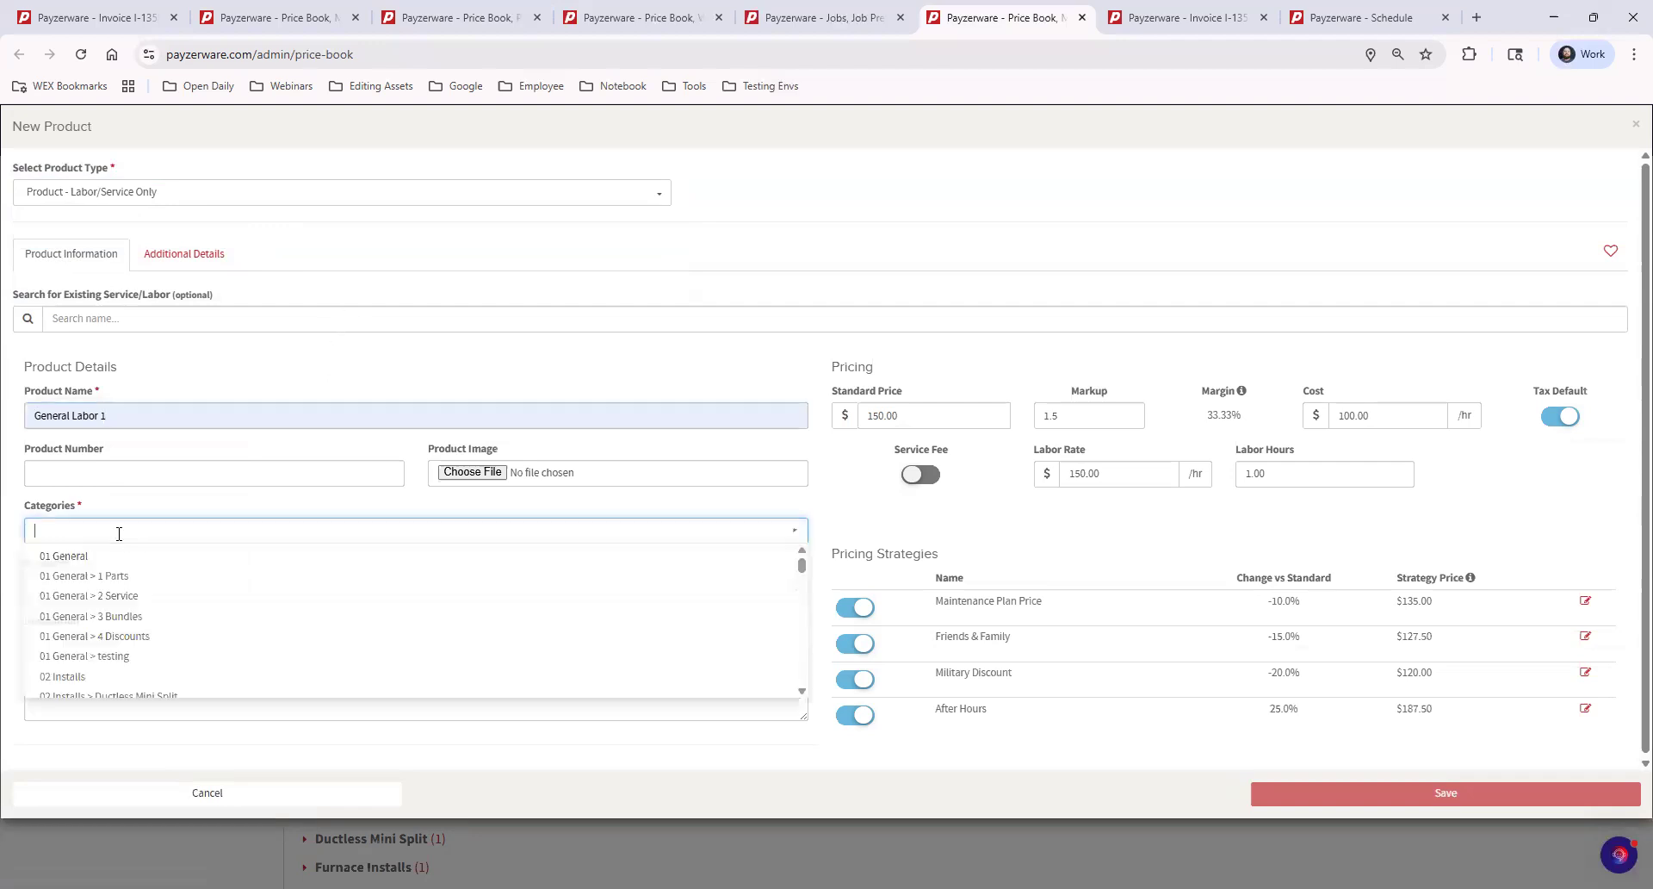
{"action": "left_click", "coordinate": [179, 600]}
{"action": "left_click", "coordinate": [167, 586]}
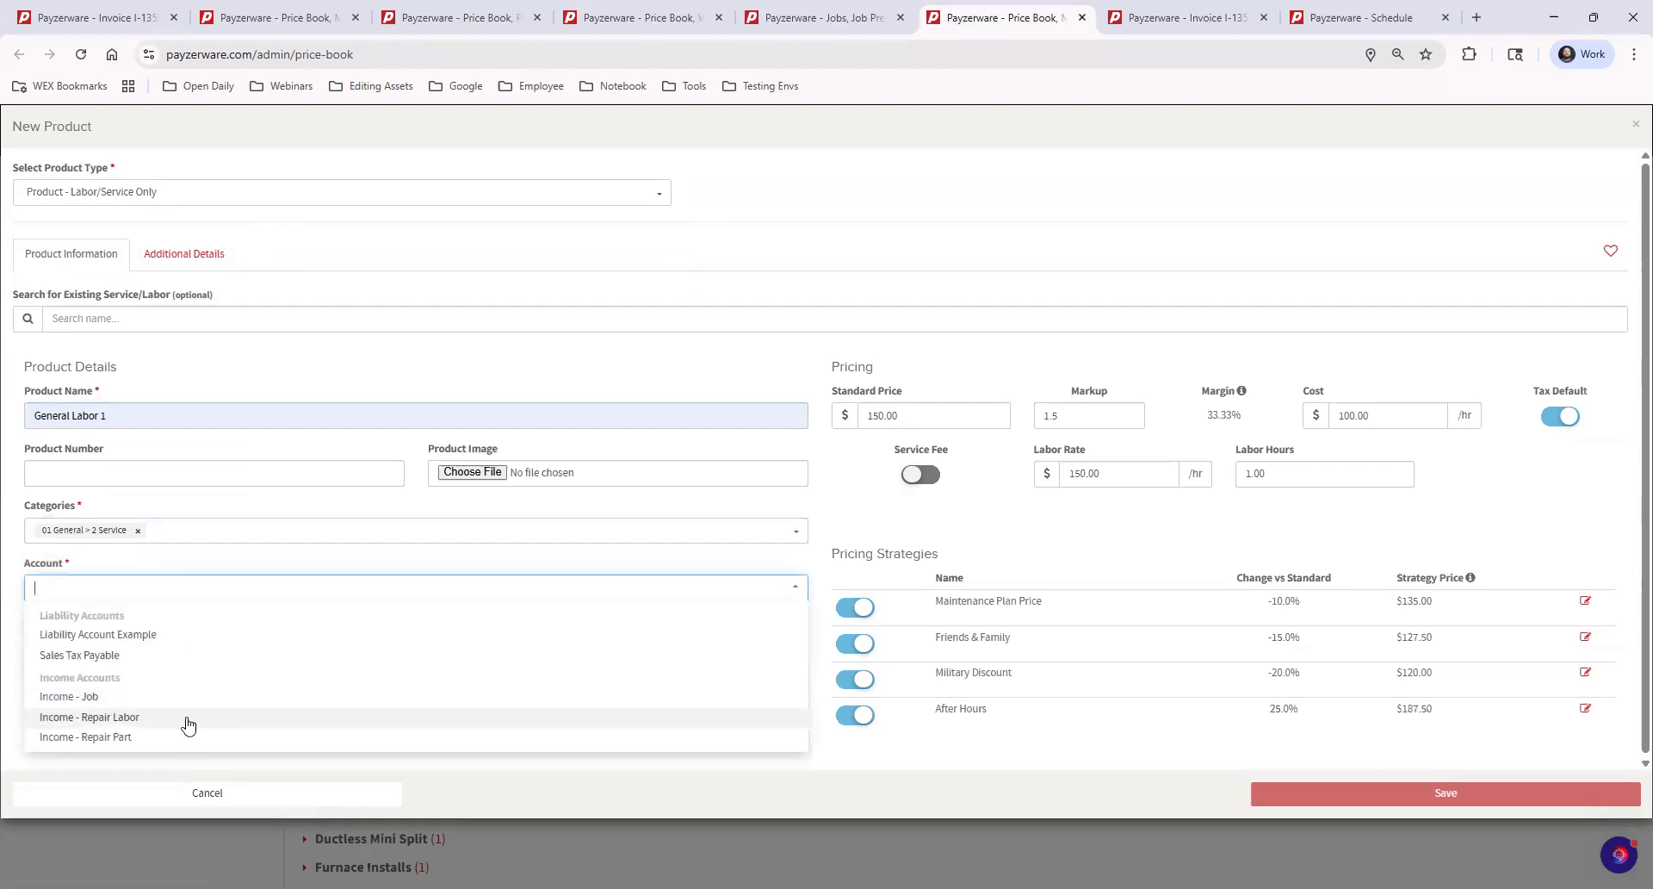
{"action": "left_click", "coordinate": [153, 720]}
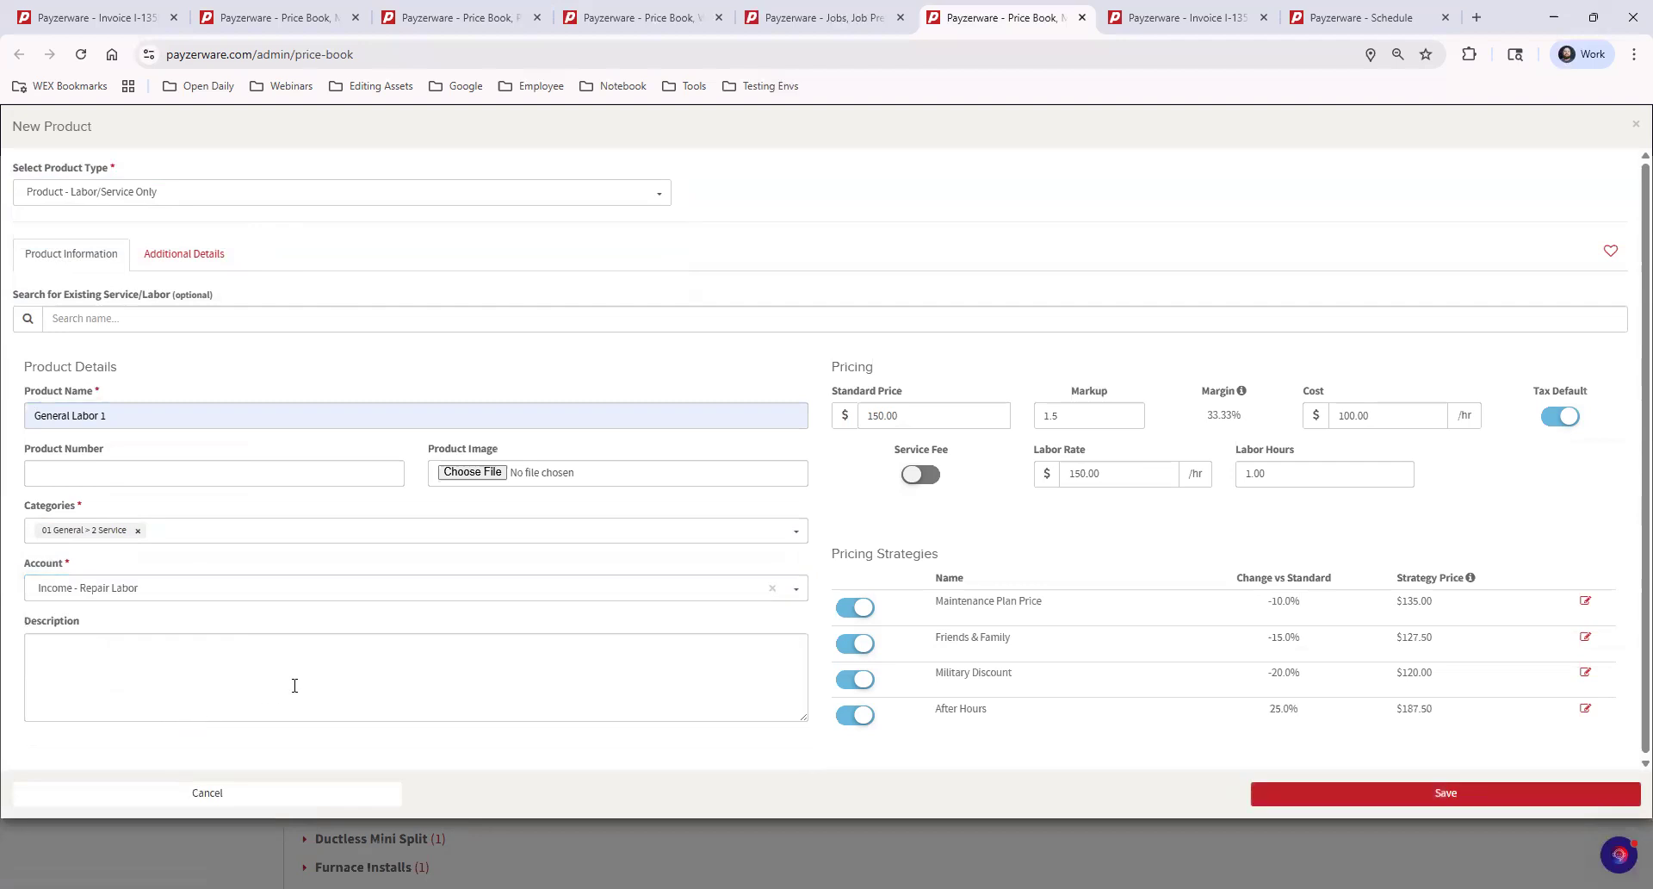
Turn off all four pricing strategies for the labor product and review its hourly cost and standard price.
{"action": "left_click", "coordinate": [866, 610]}
{"action": "left_click", "coordinate": [863, 645]}
{"action": "left_click", "coordinate": [860, 681]}
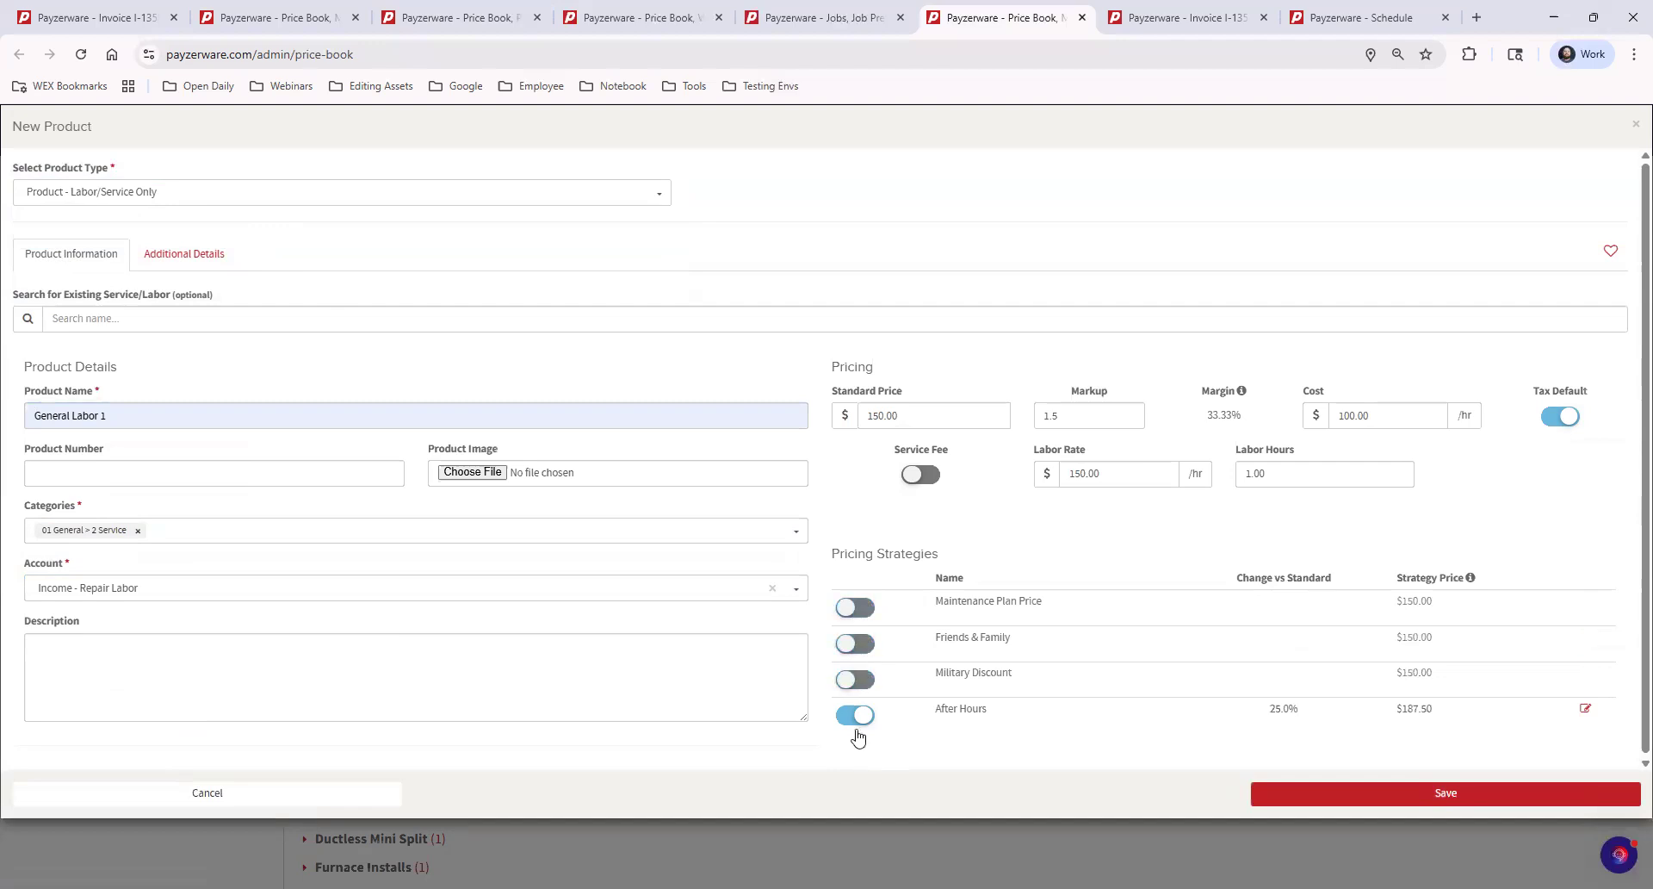
{"action": "left_click", "coordinate": [857, 716]}
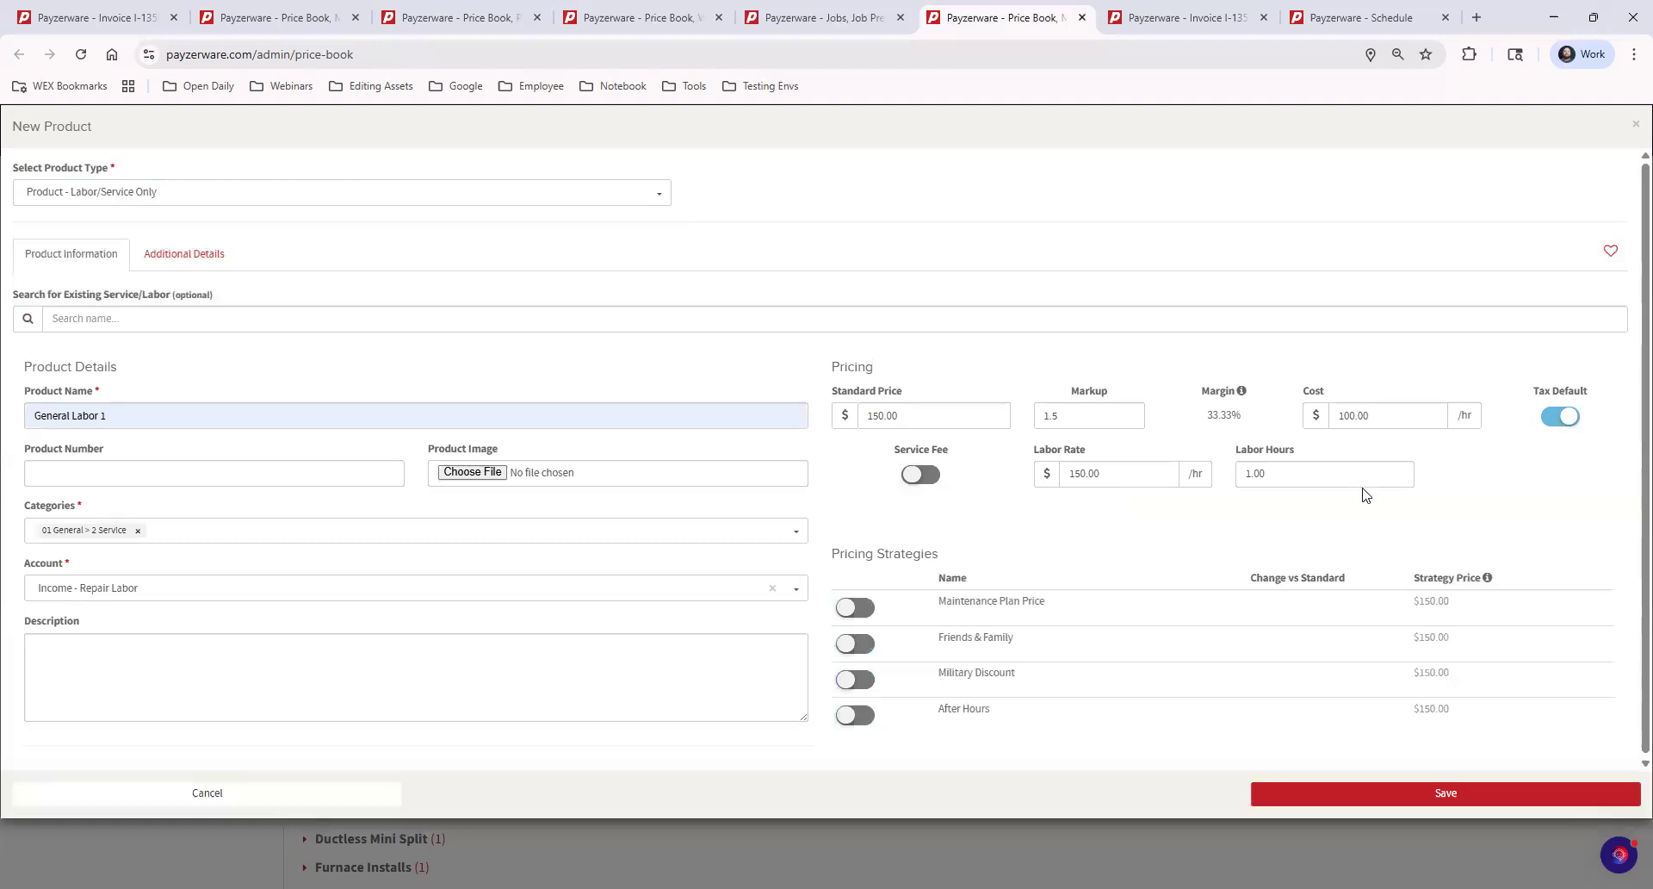
{"action": "double_click", "coordinate": [1386, 422]}
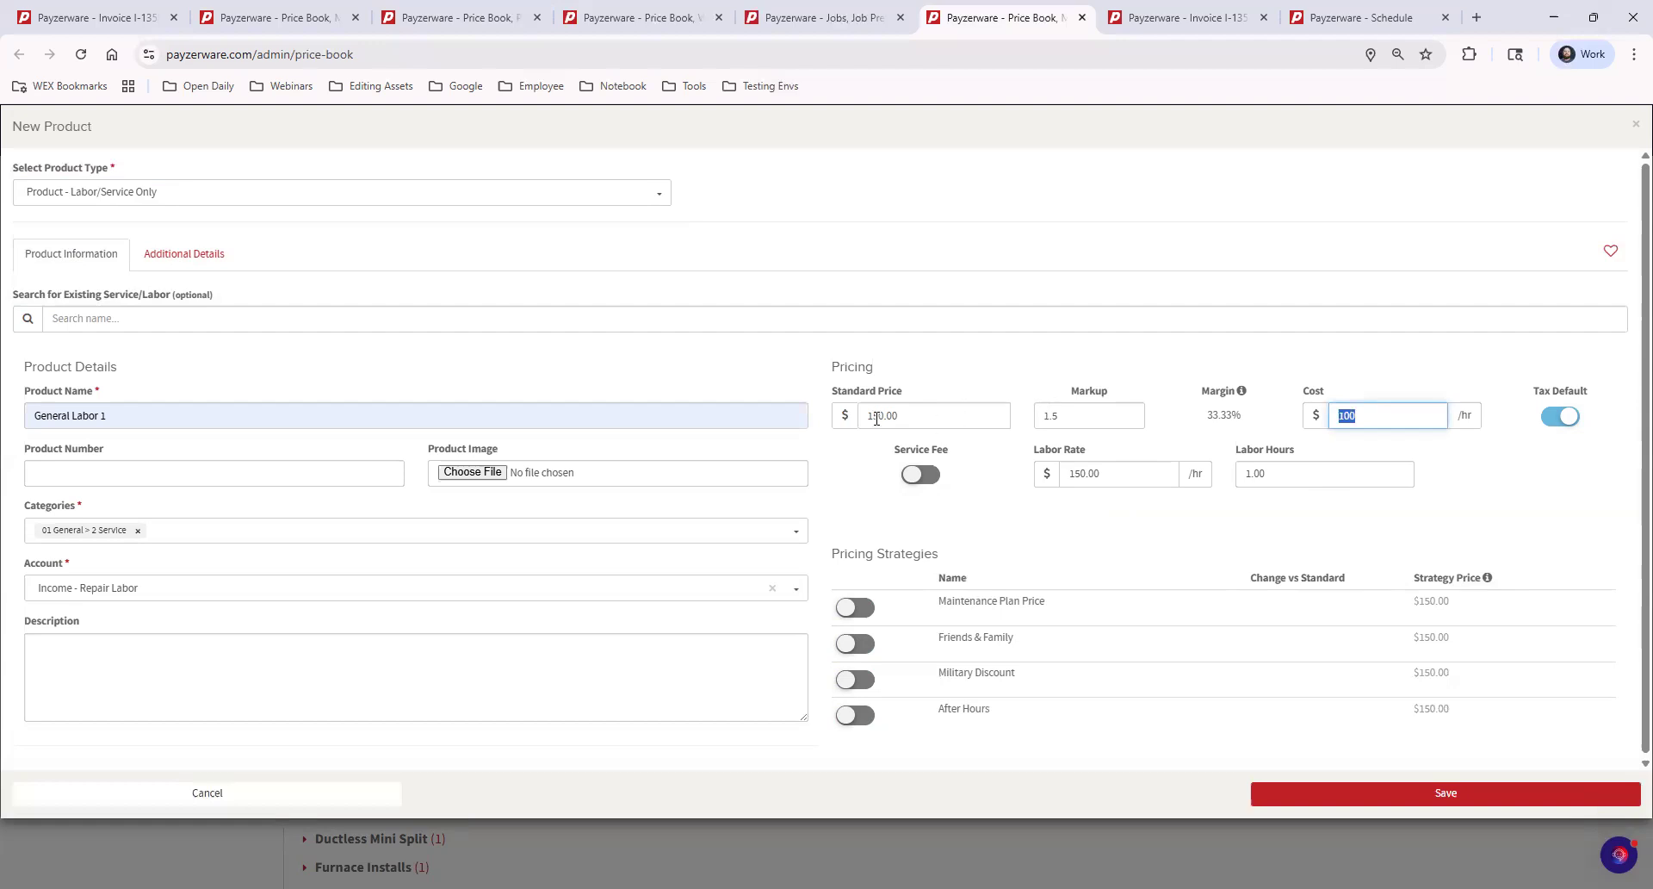
{"action": "left_click", "coordinate": [988, 349]}
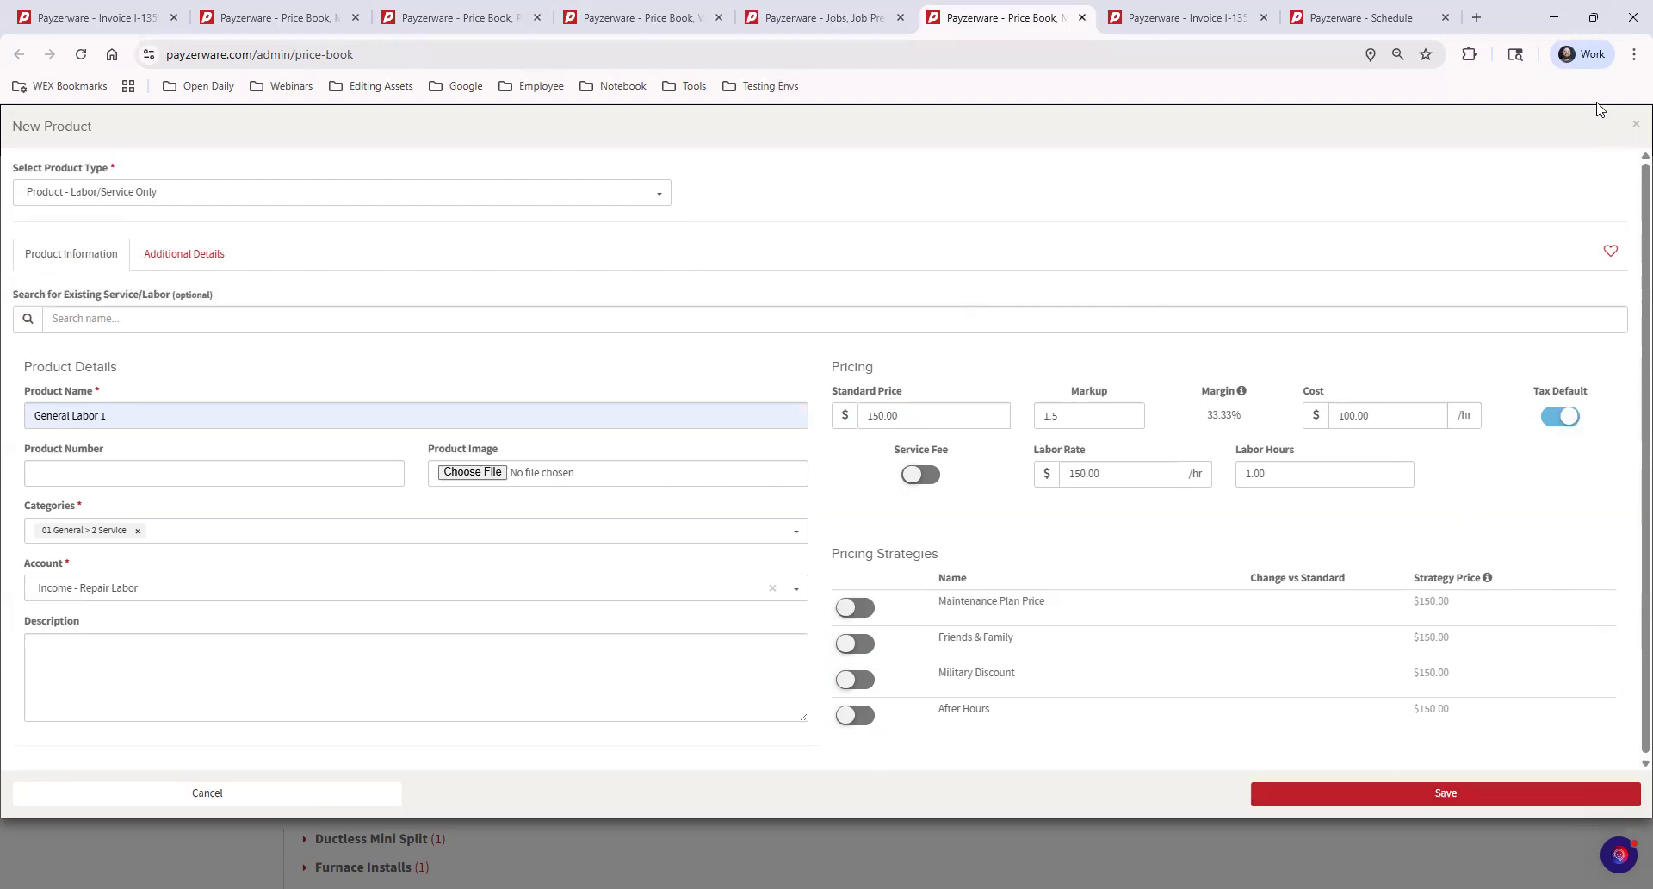
Close the labor product without saving and show the existing products under 01 General > 2 Service.
{"action": "left_click", "coordinate": [1635, 124]}
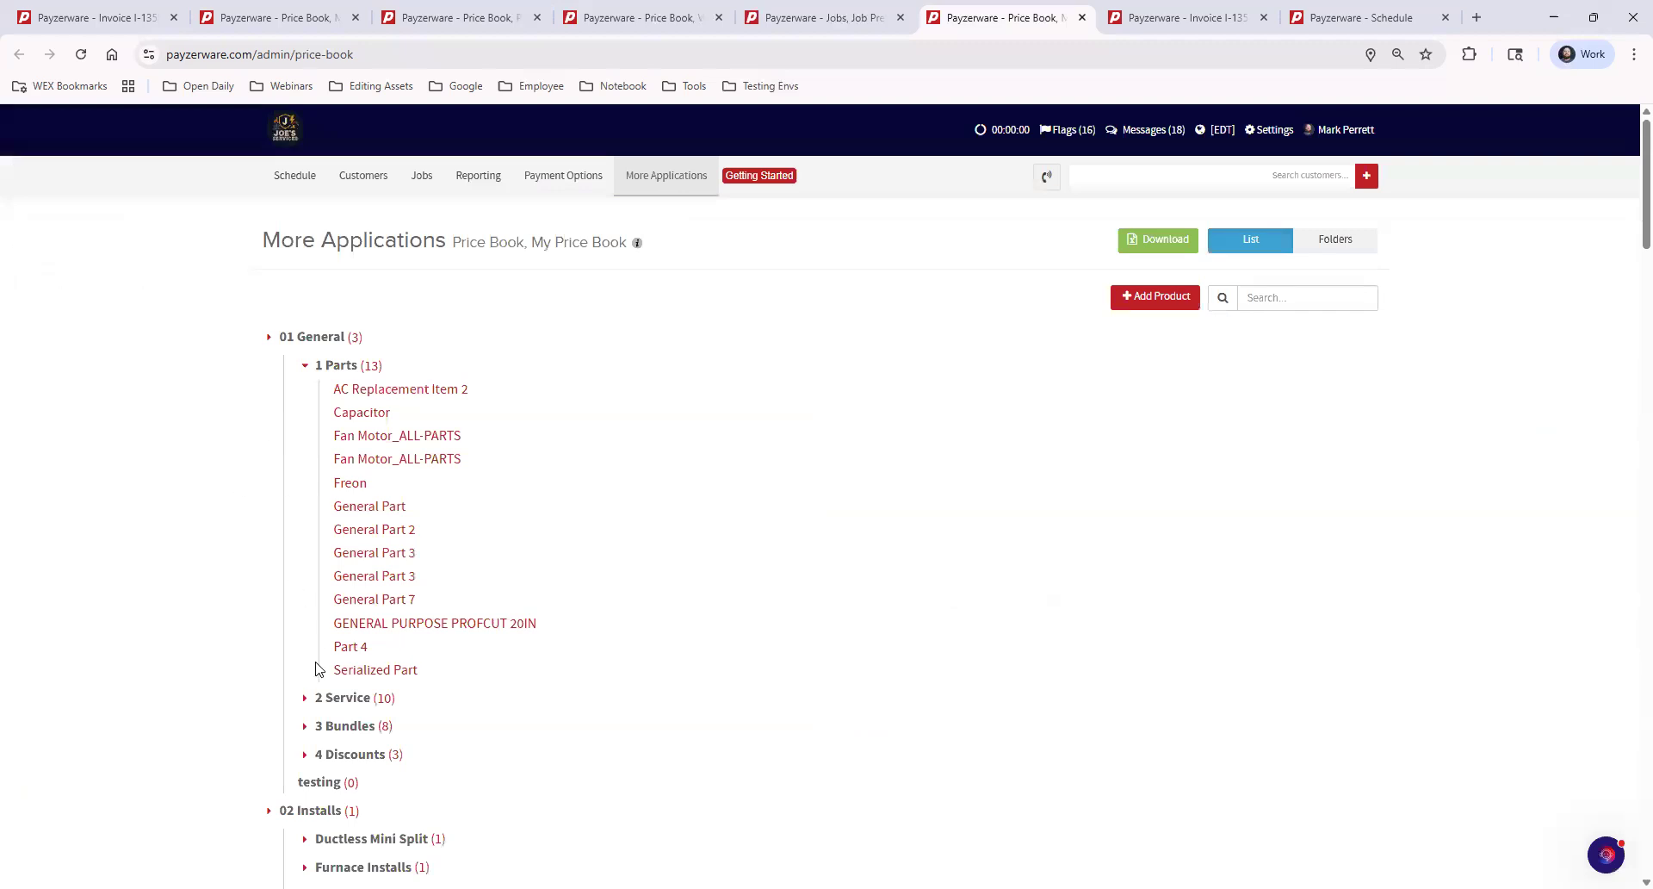
{"action": "left_click", "coordinate": [305, 700]}
{"action": "scroll", "coordinate": [304, 704], "scroll_direction": "down", "scroll_amount": 4}
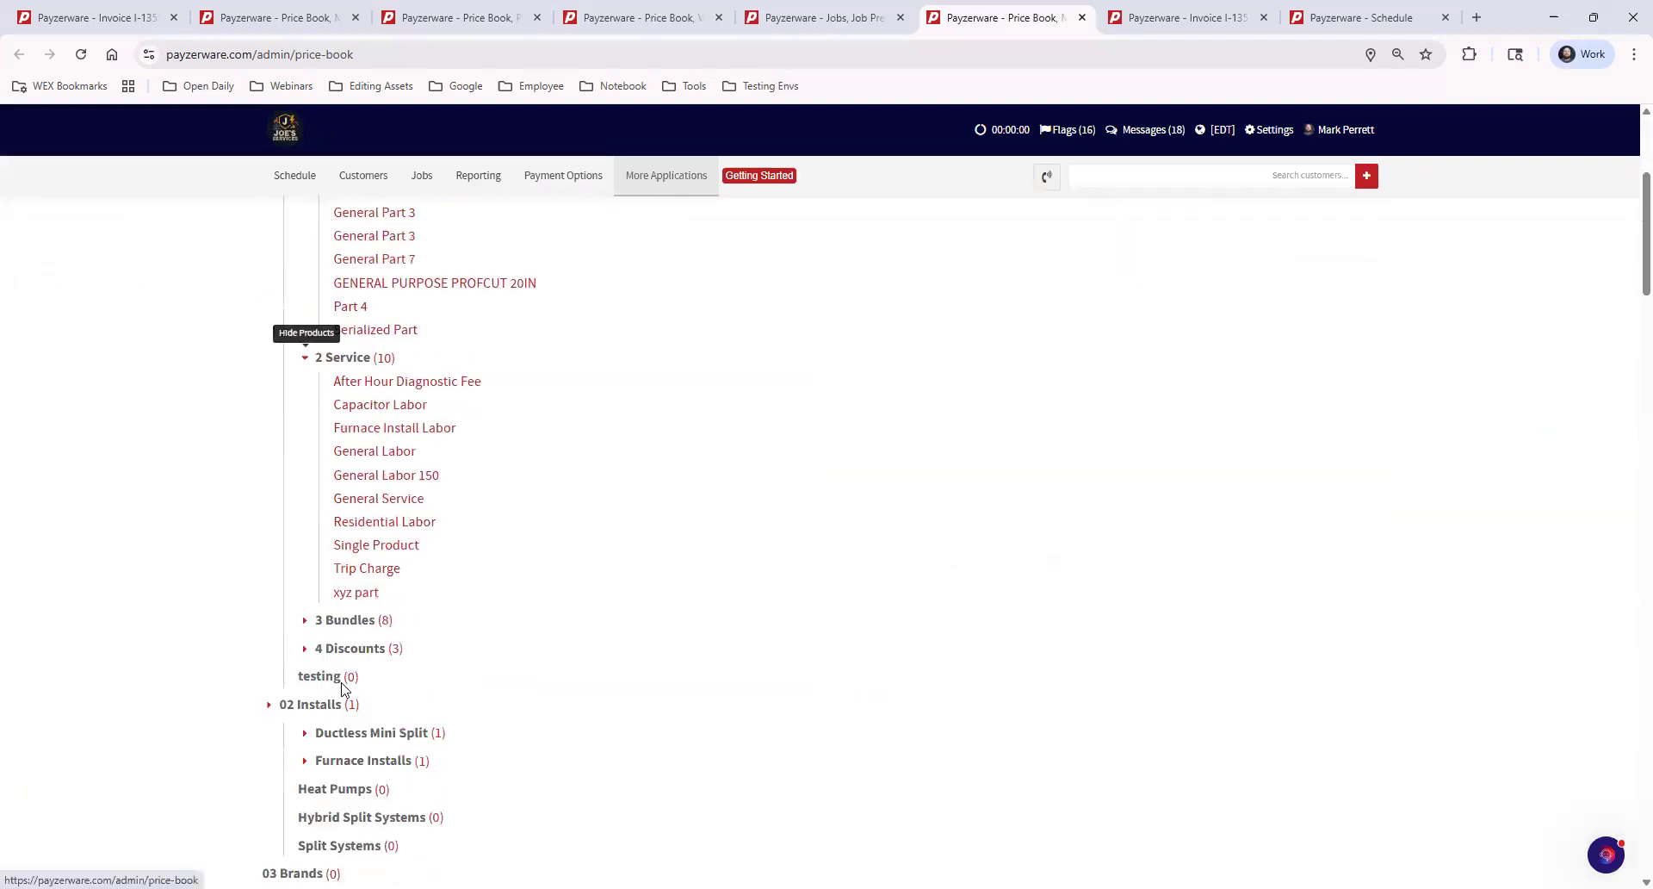
Start a new price book product of type Product Bundle - Multi Item Group.
{"action": "scroll", "coordinate": [1104, 630], "scroll_direction": "up", "scroll_amount": 4}
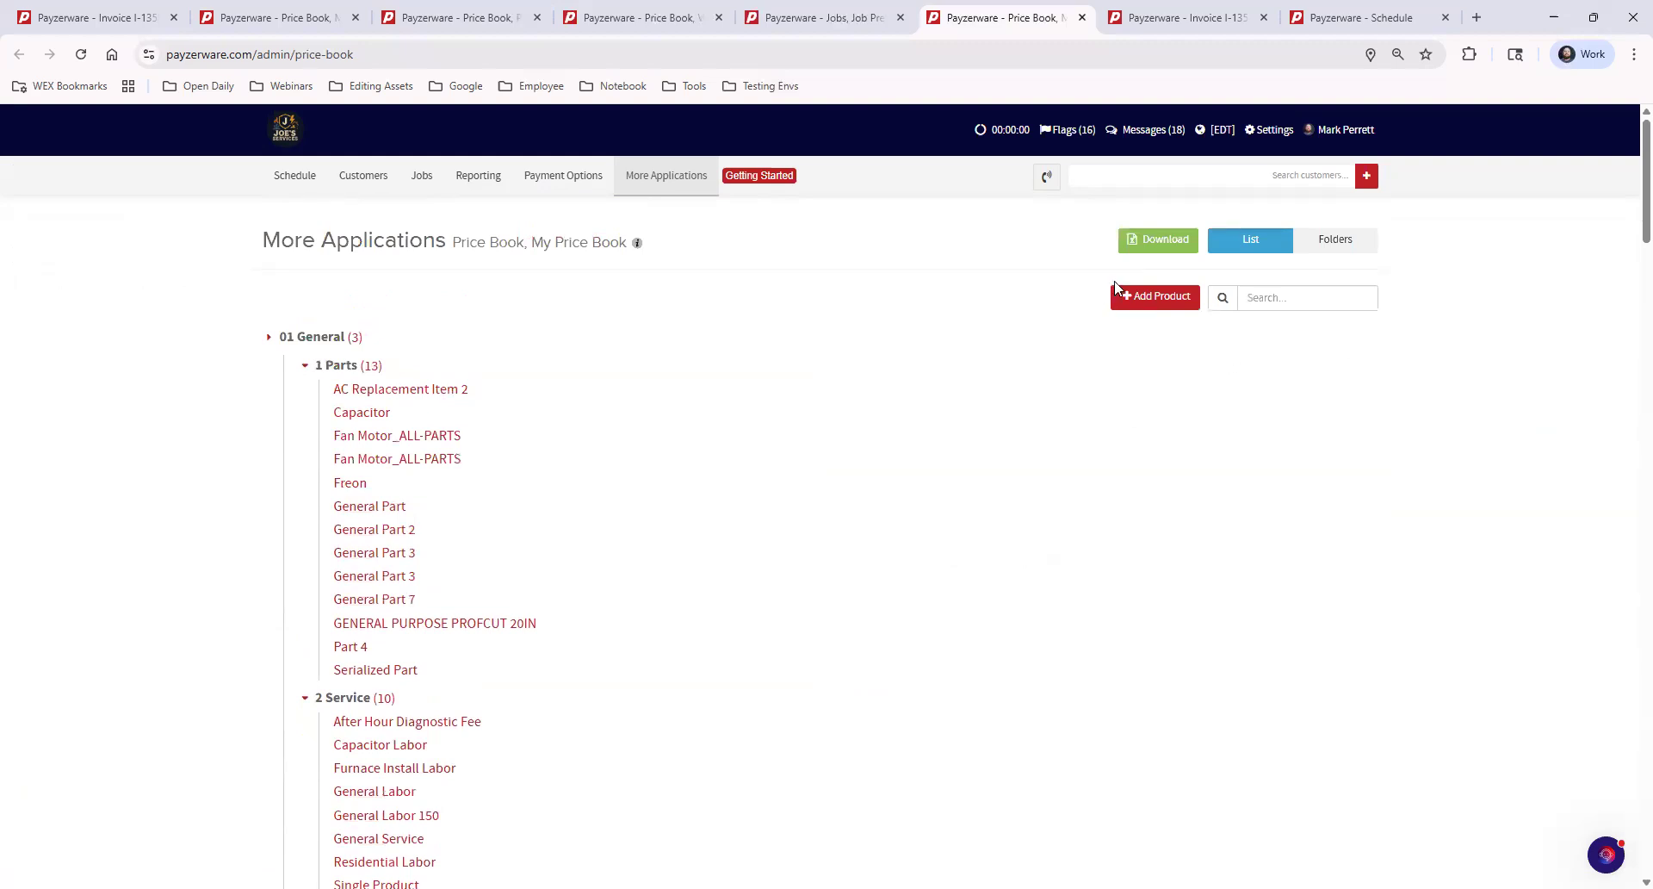
{"action": "left_click", "coordinate": [1144, 303]}
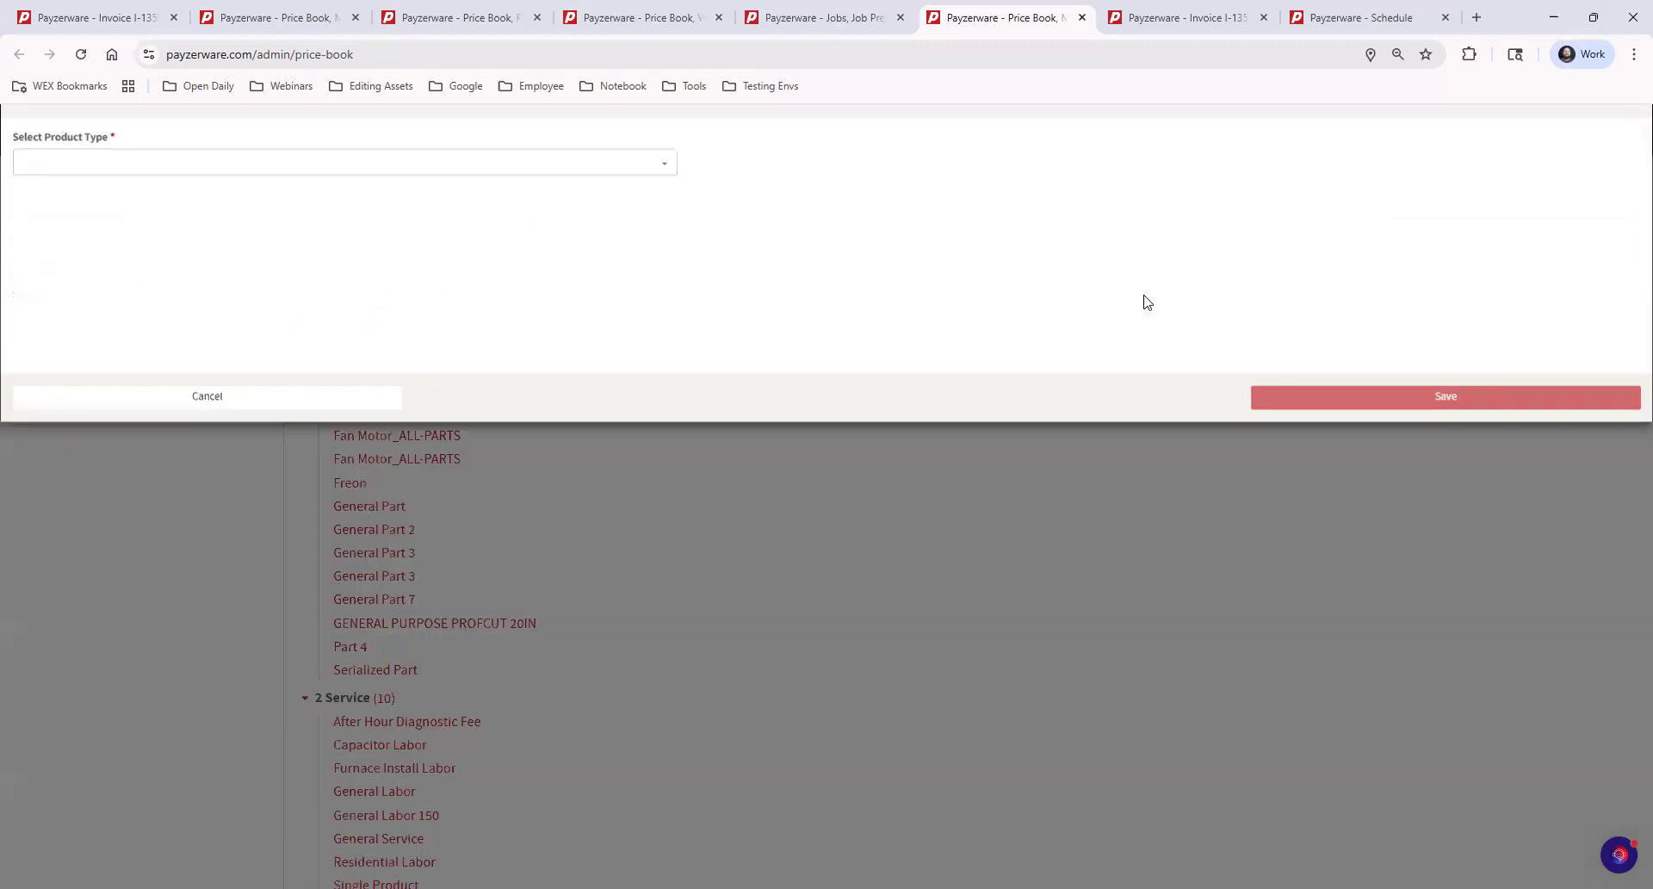
{"action": "left_click", "coordinate": [239, 183]}
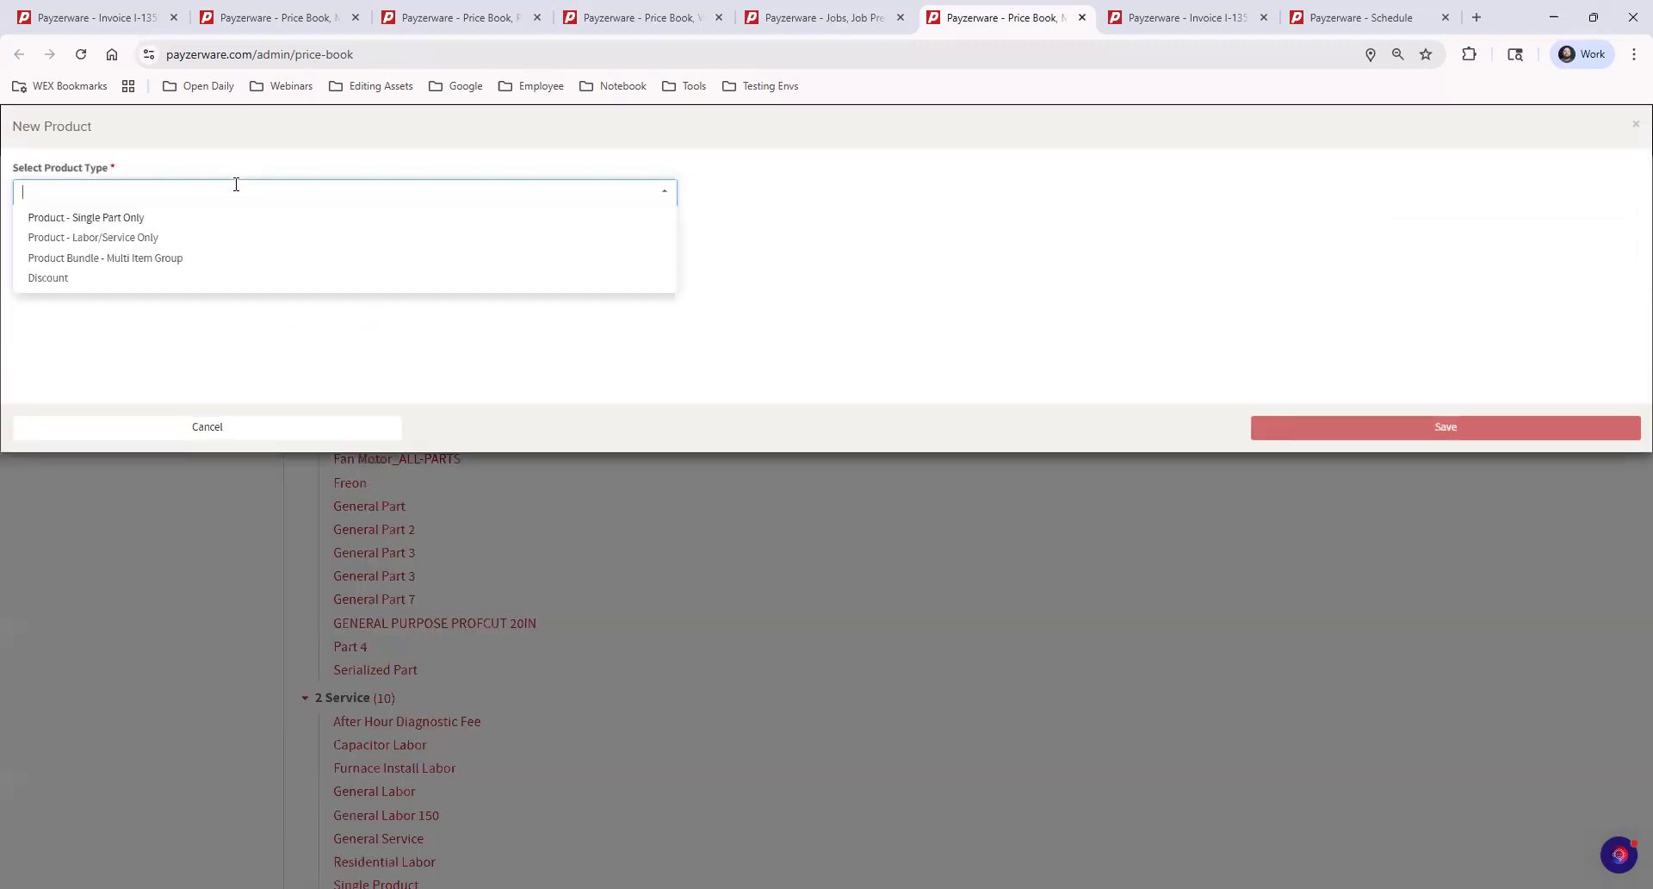
{"action": "left_click", "coordinate": [175, 260]}
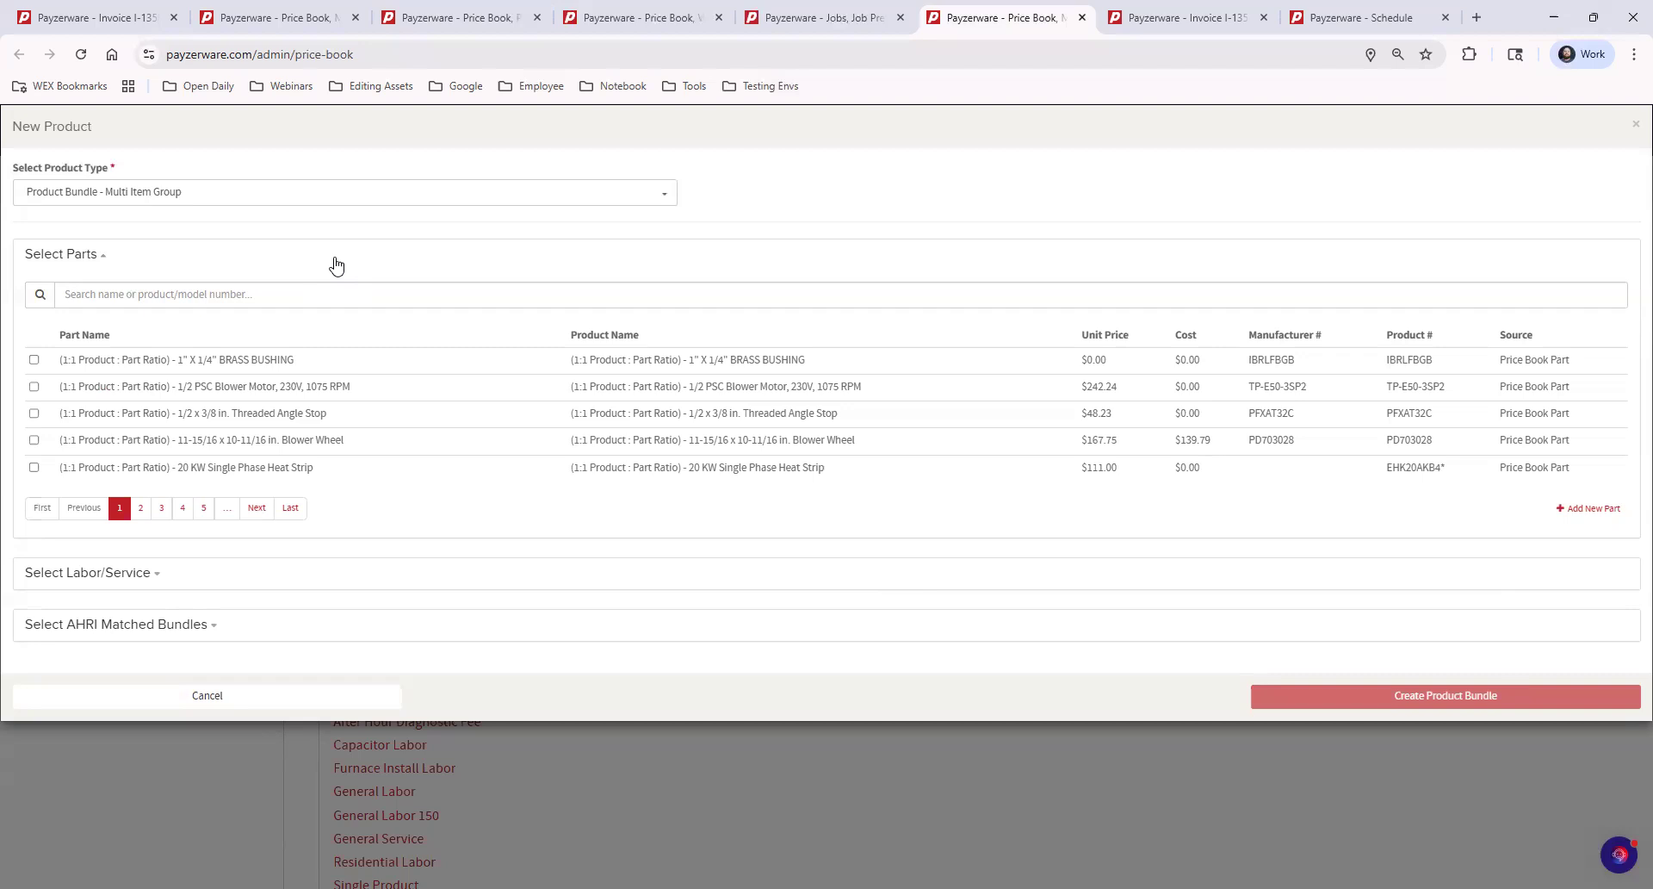
Search the bundle's parts for "general part" and leave only General Part 1 selected.
{"action": "left_click", "coordinate": [338, 293]}
{"action": "type", "text": "general part"}
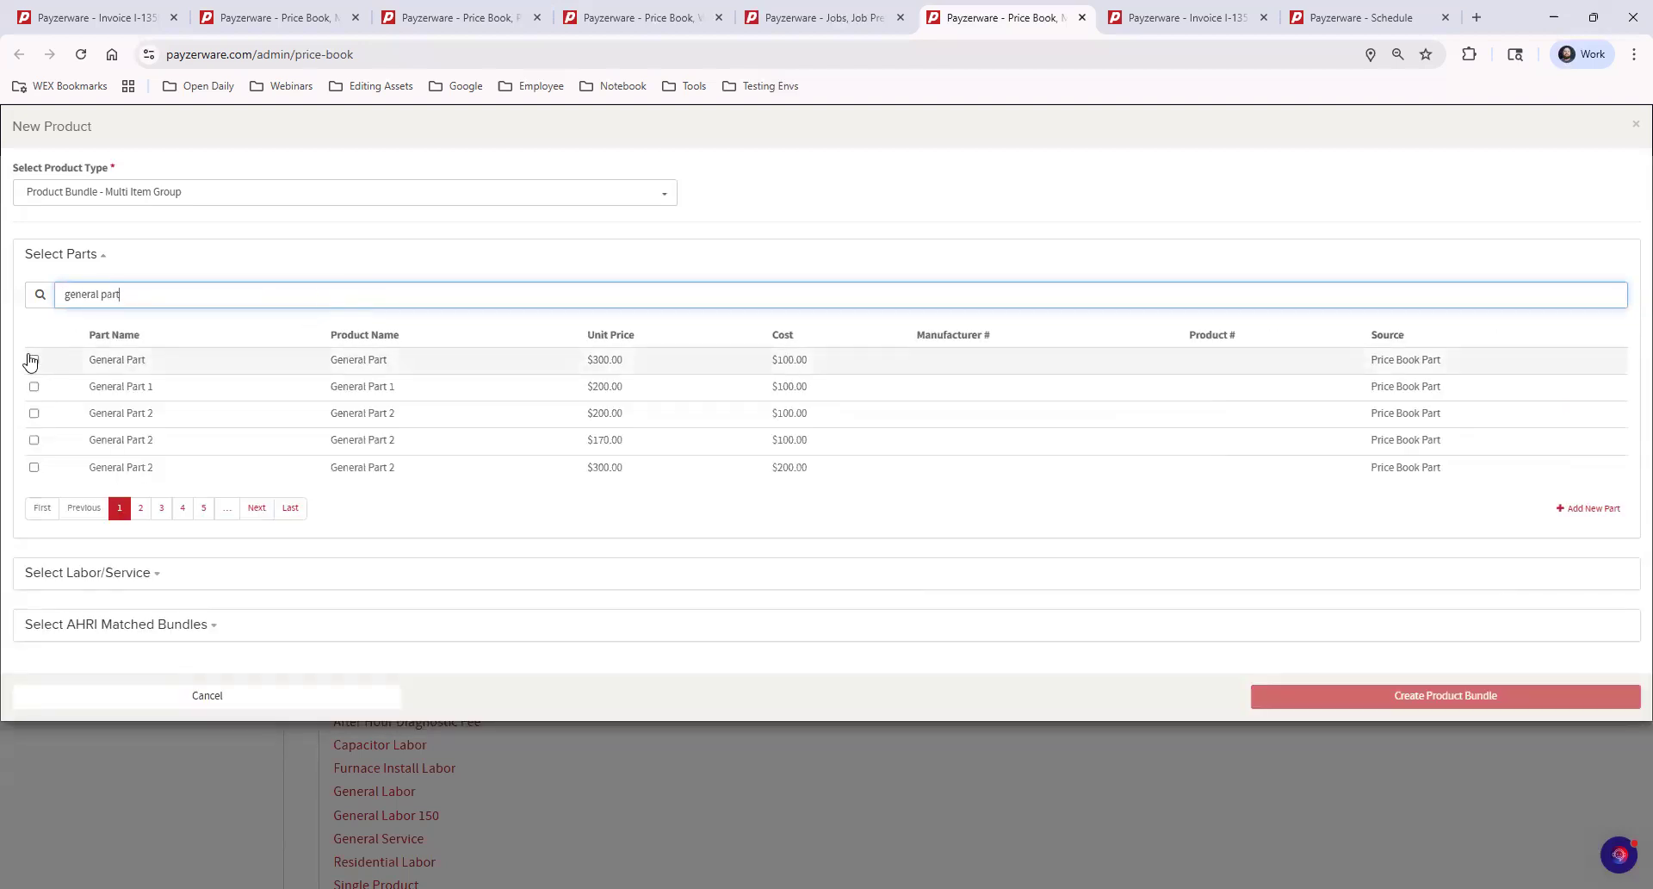
{"action": "left_click", "coordinate": [34, 415]}
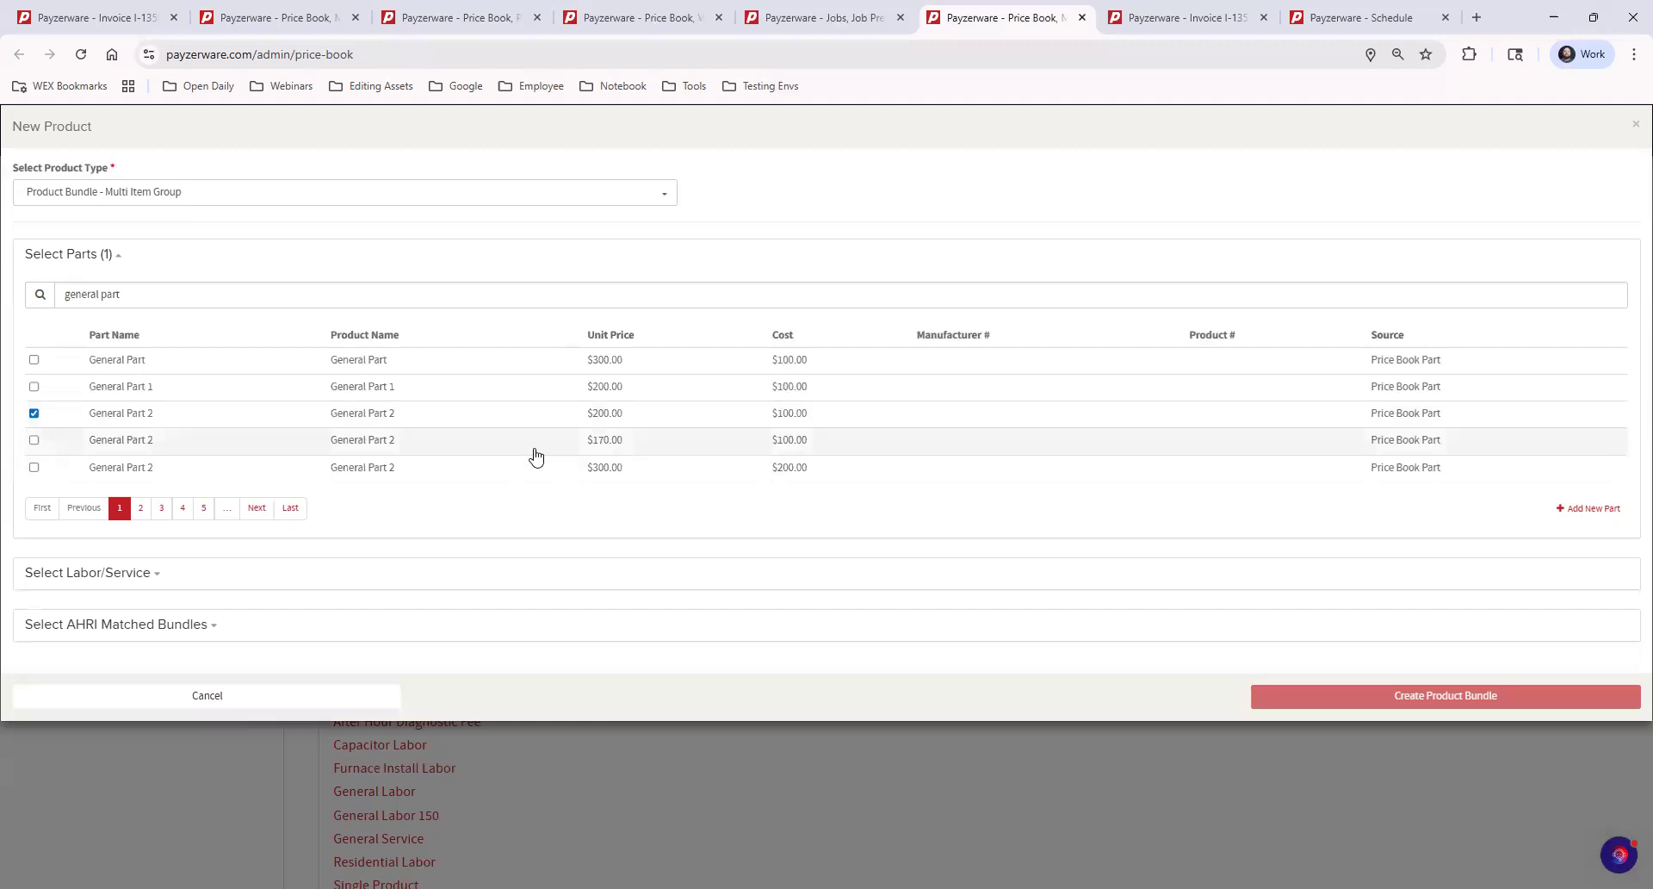
{"action": "left_click", "coordinate": [34, 387]}
{"action": "left_click", "coordinate": [35, 360]}
{"action": "left_click", "coordinate": [34, 439]}
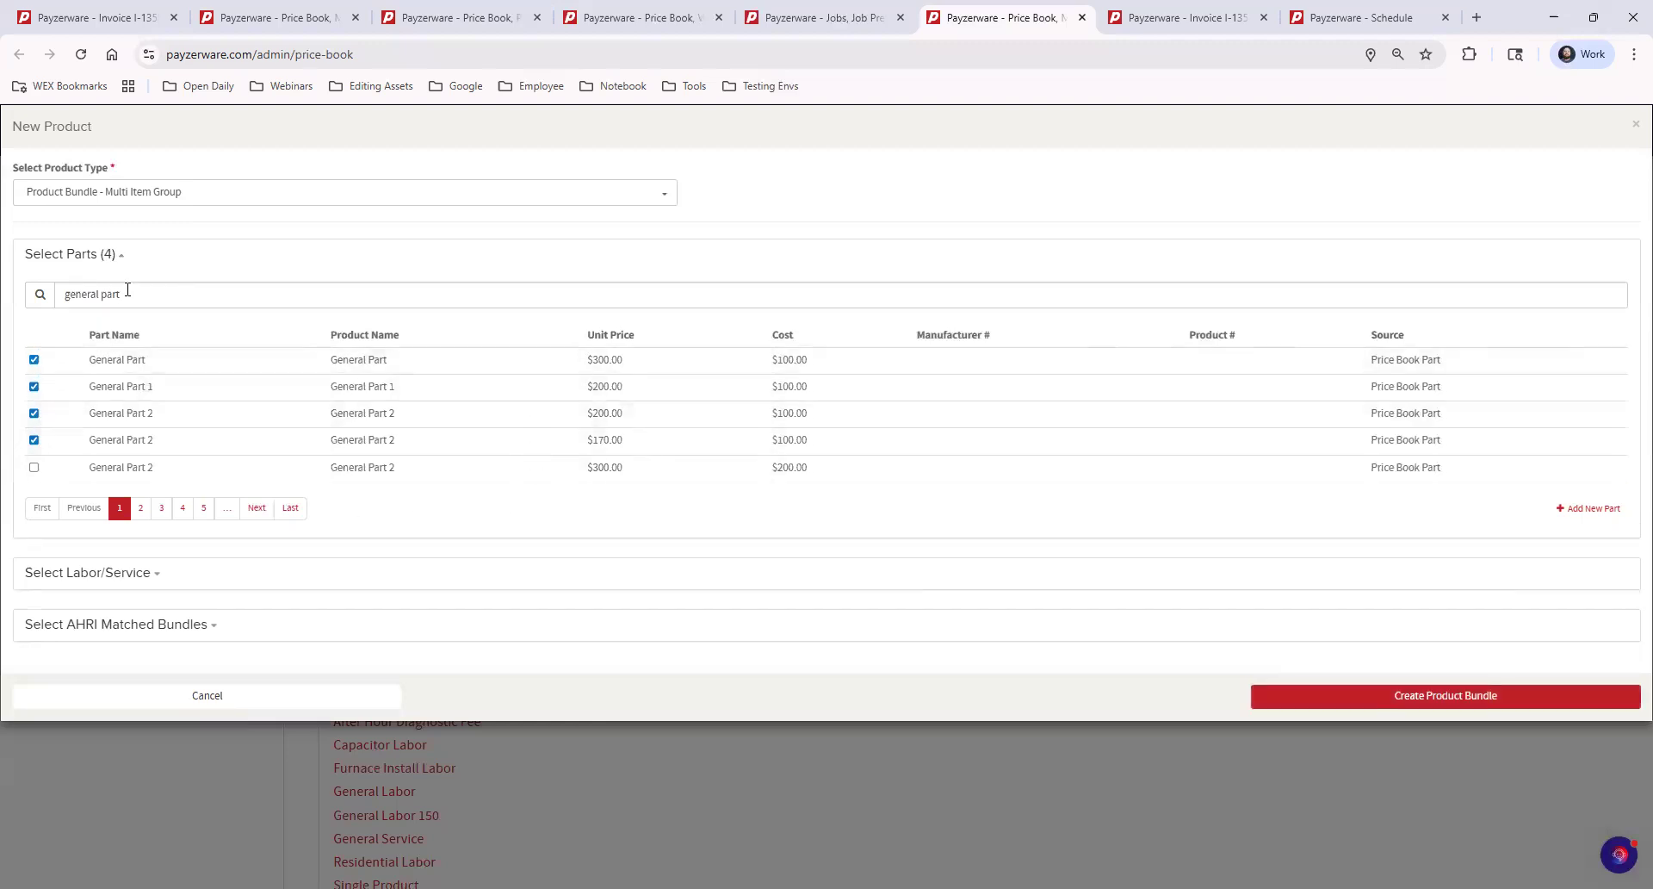
{"action": "left_click", "coordinate": [35, 360]}
{"action": "left_click", "coordinate": [35, 414]}
{"action": "left_click", "coordinate": [35, 440]}
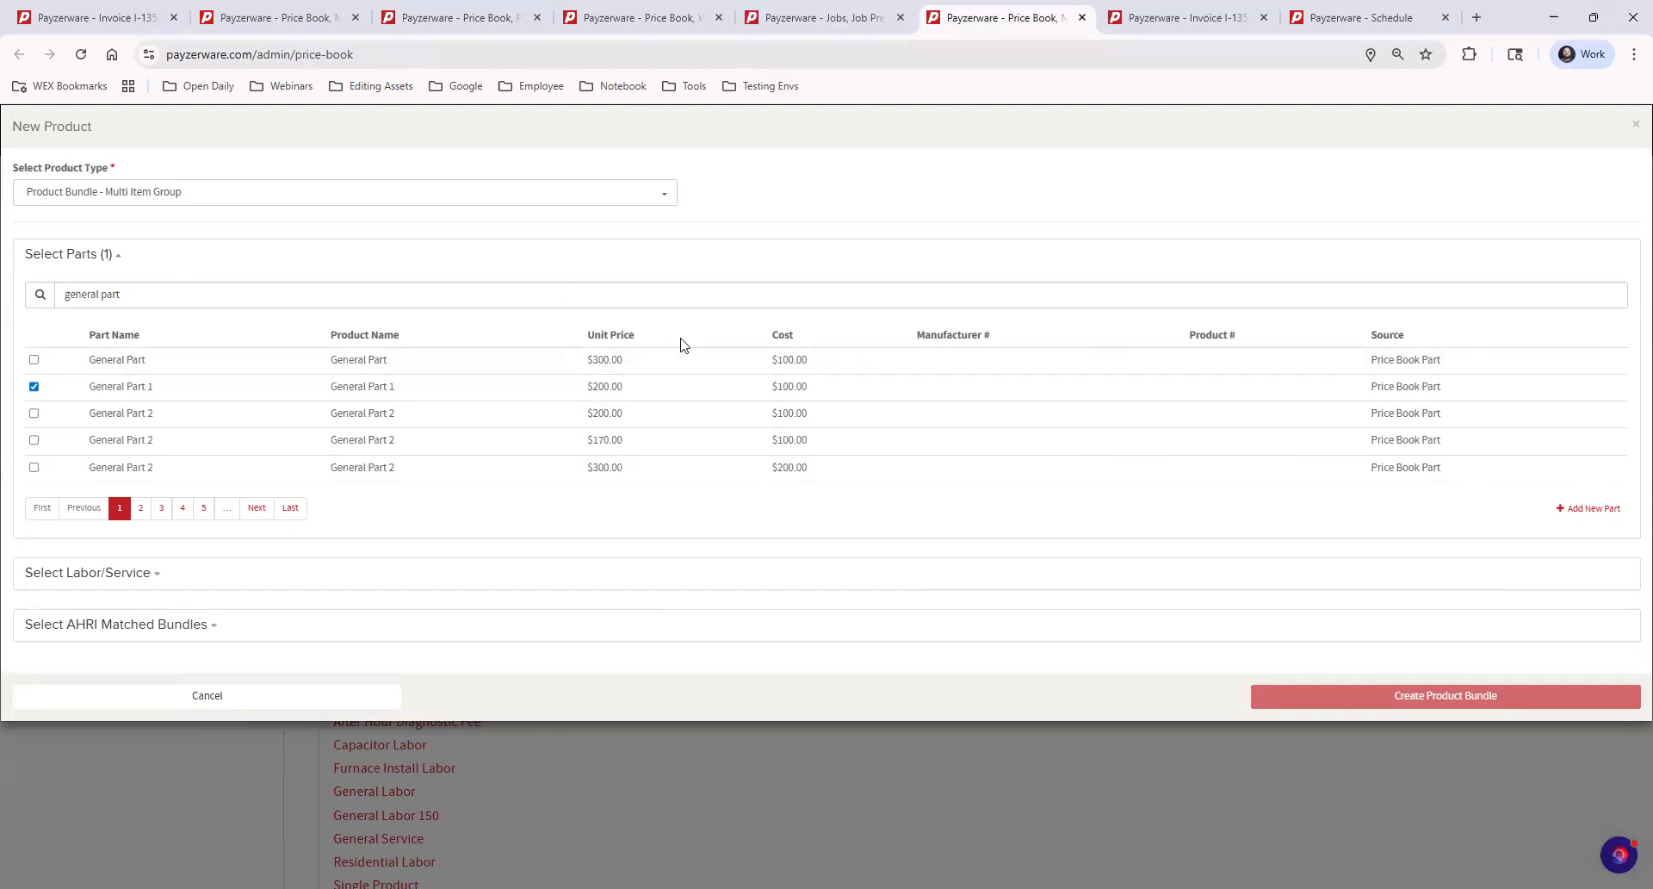
Add the 2026 Labor service to the bundle selection and create the product bundle.
{"action": "left_click", "coordinate": [230, 583]}
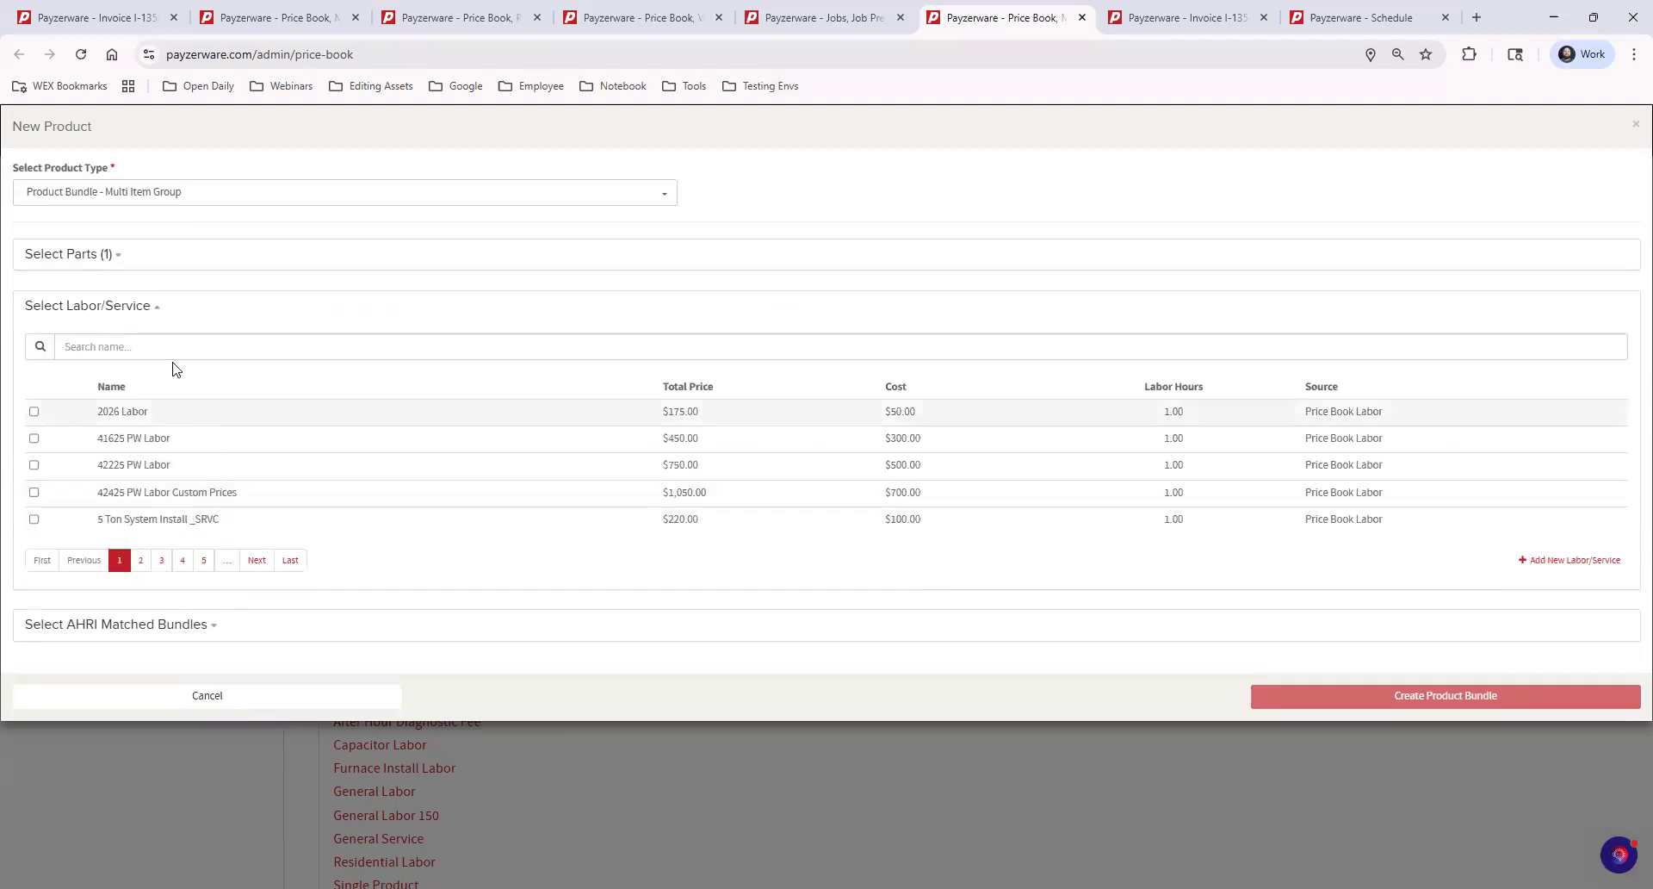
{"action": "left_click", "coordinate": [167, 348]}
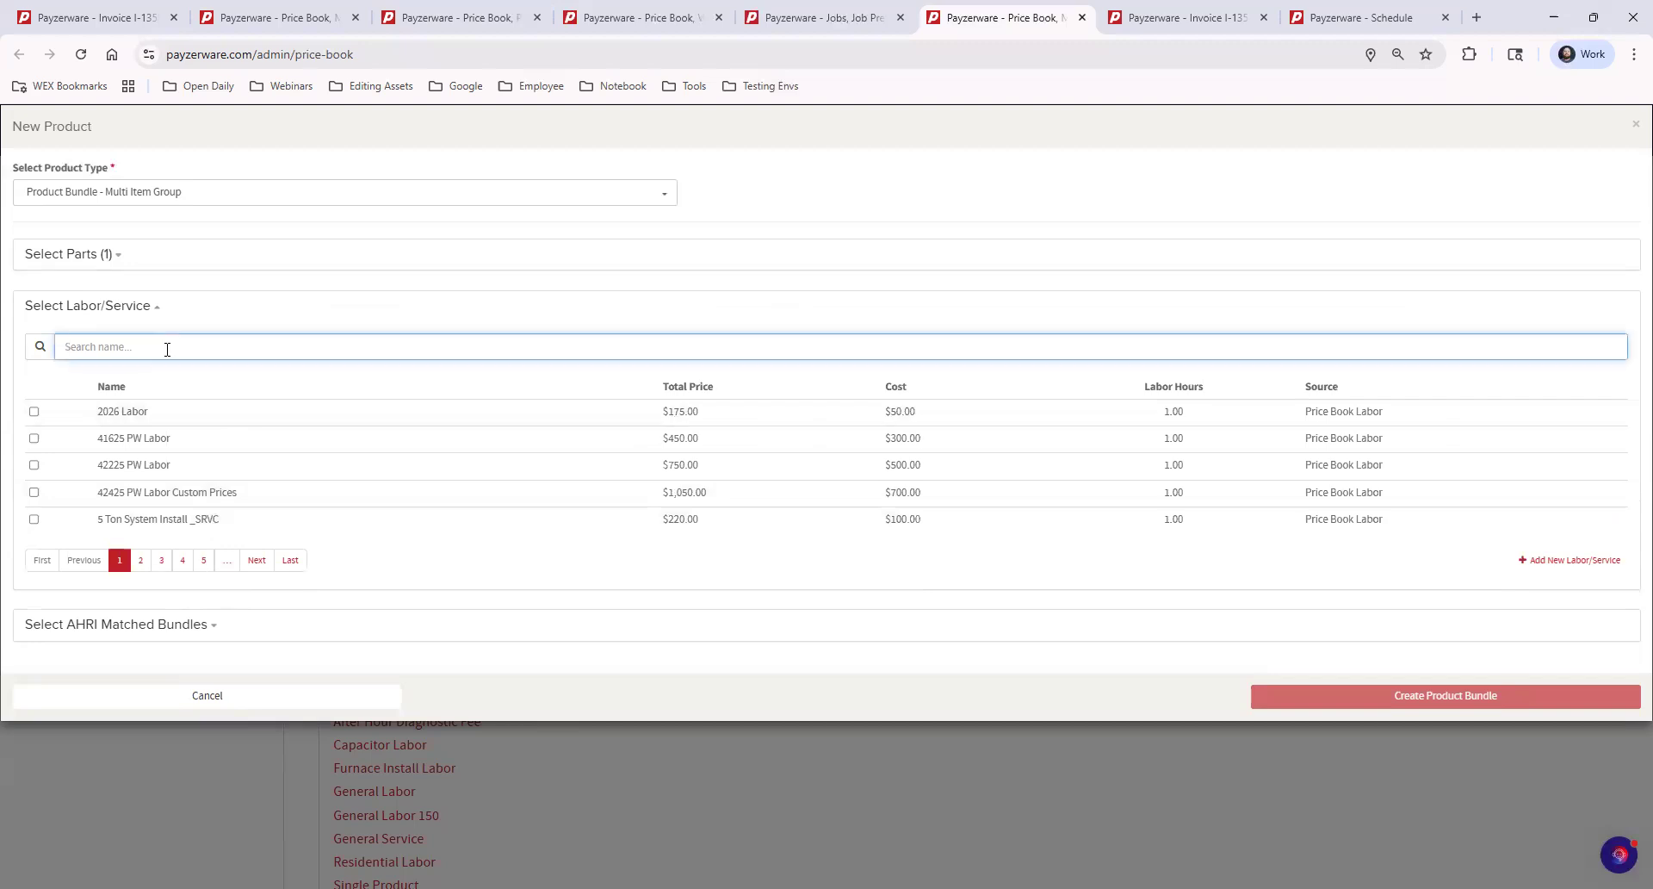
{"action": "left_click", "coordinate": [35, 413]}
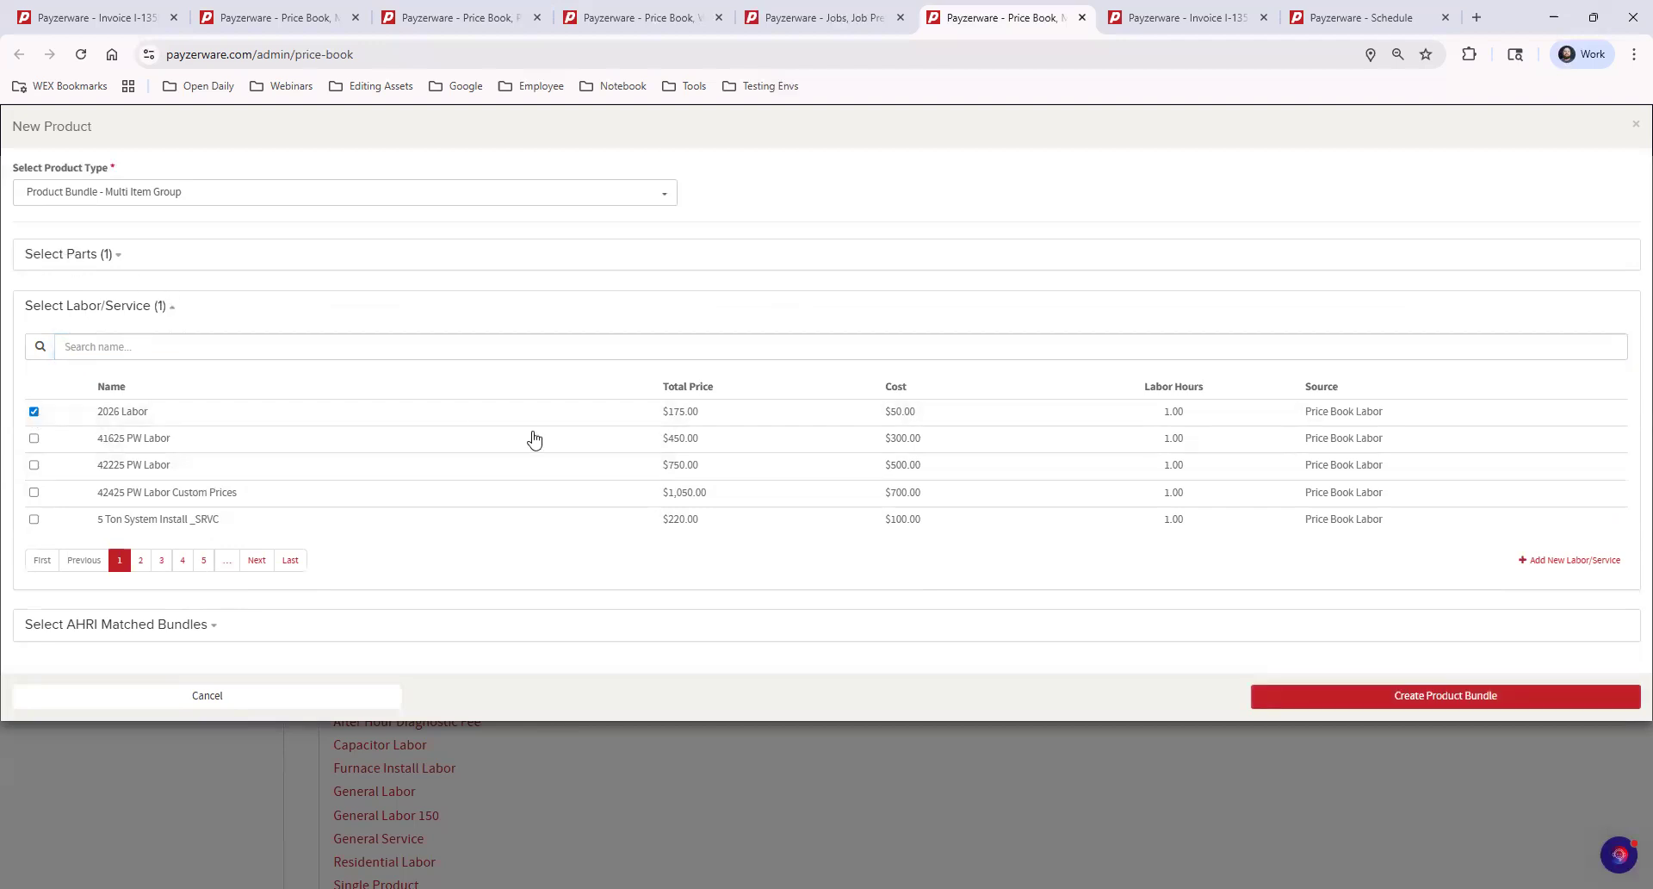
{"action": "left_click", "coordinate": [1466, 703]}
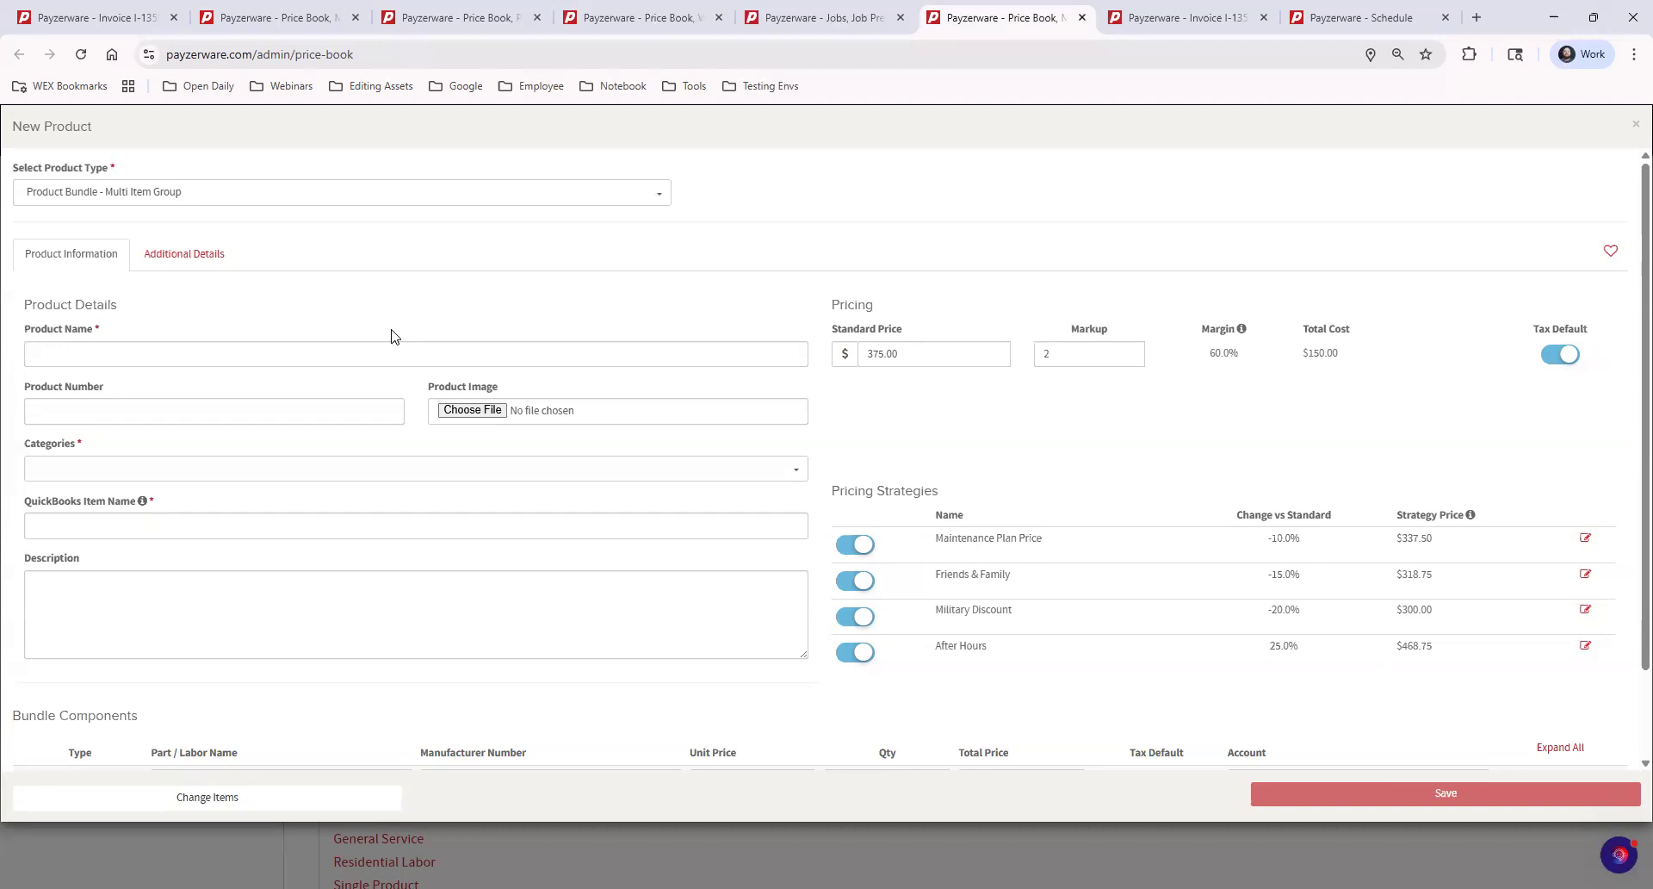
Review the bundle's components and name the bundle "General Bundle".
{"action": "scroll", "coordinate": [561, 446], "scroll_direction": "down", "scroll_amount": 1}
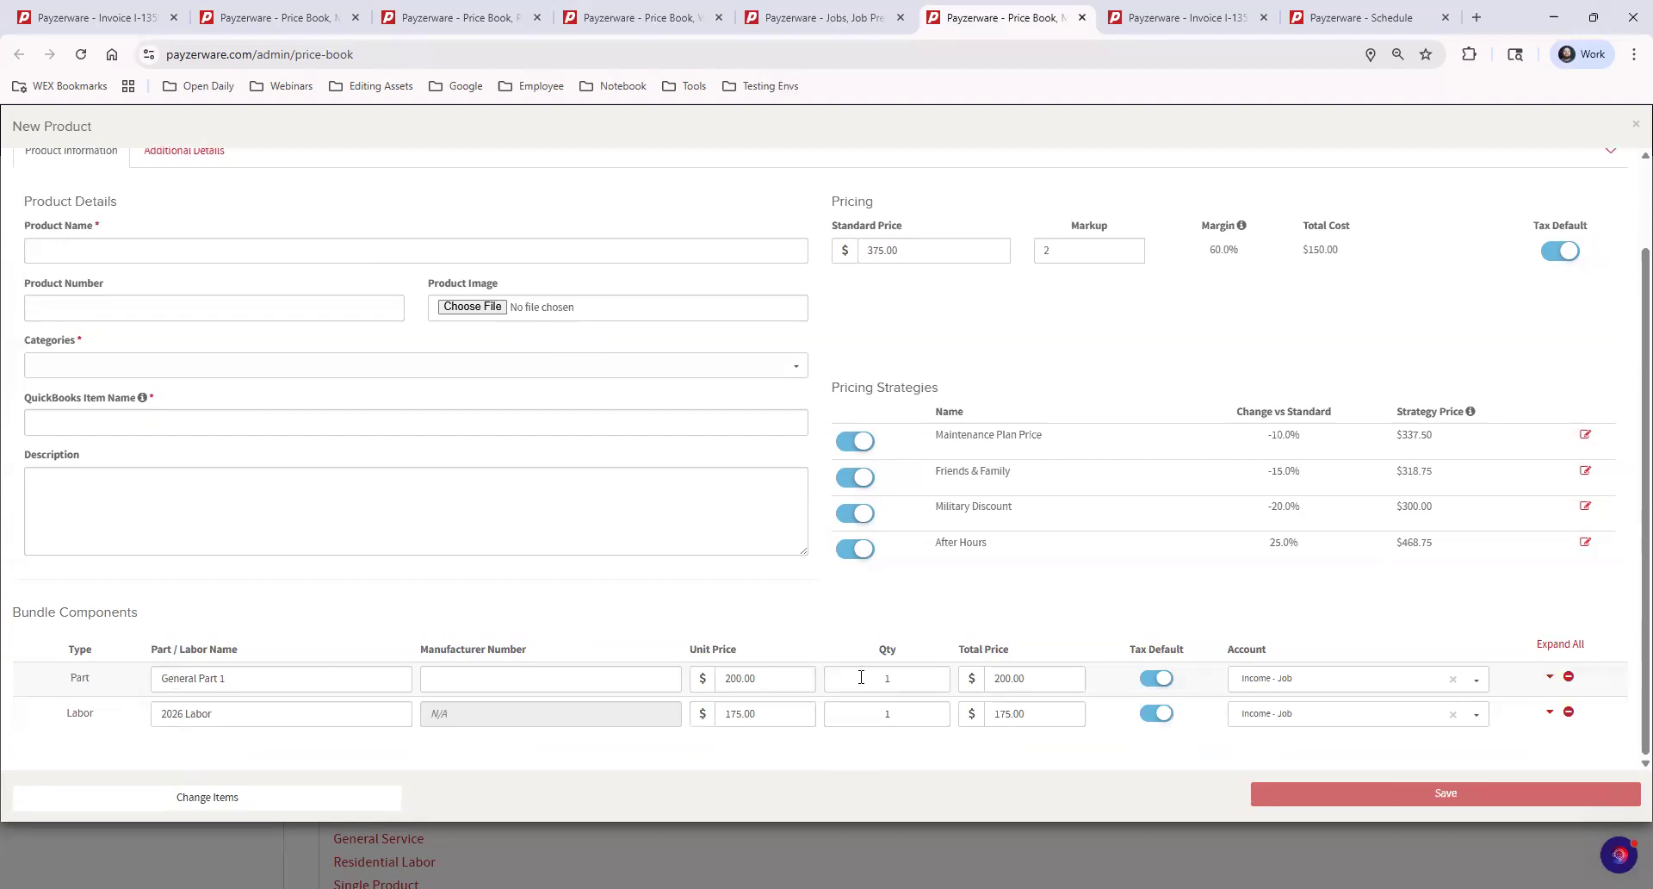
{"action": "scroll", "coordinate": [108, 344], "scroll_direction": "up", "scroll_amount": 1}
{"action": "left_click", "coordinate": [113, 354]}
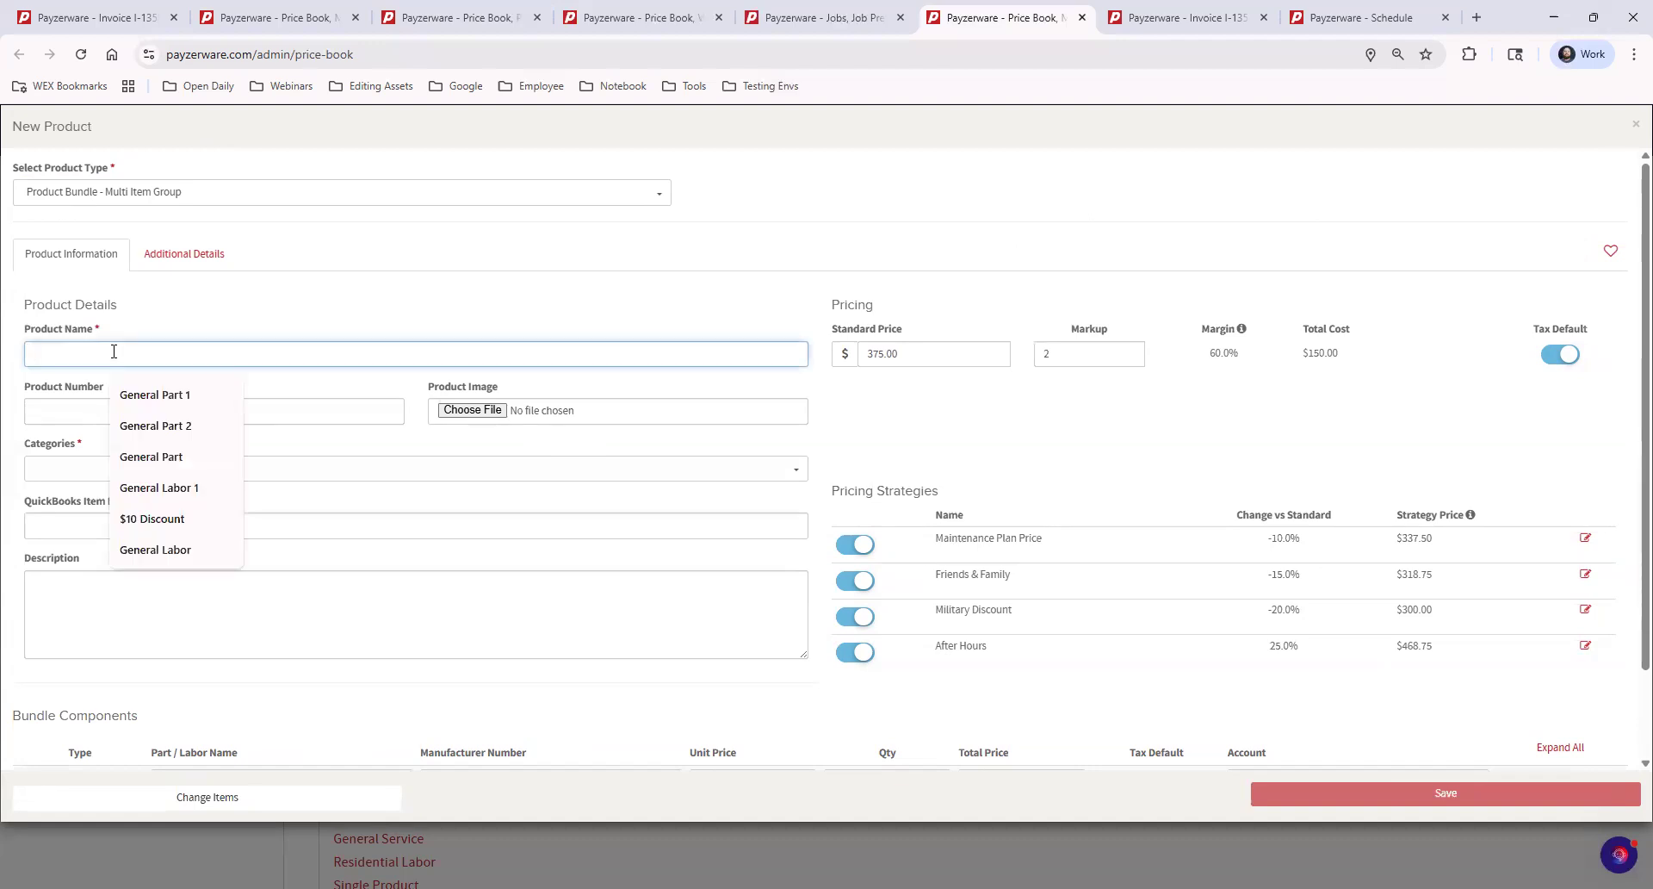
{"action": "type", "text": "General Bundle"}
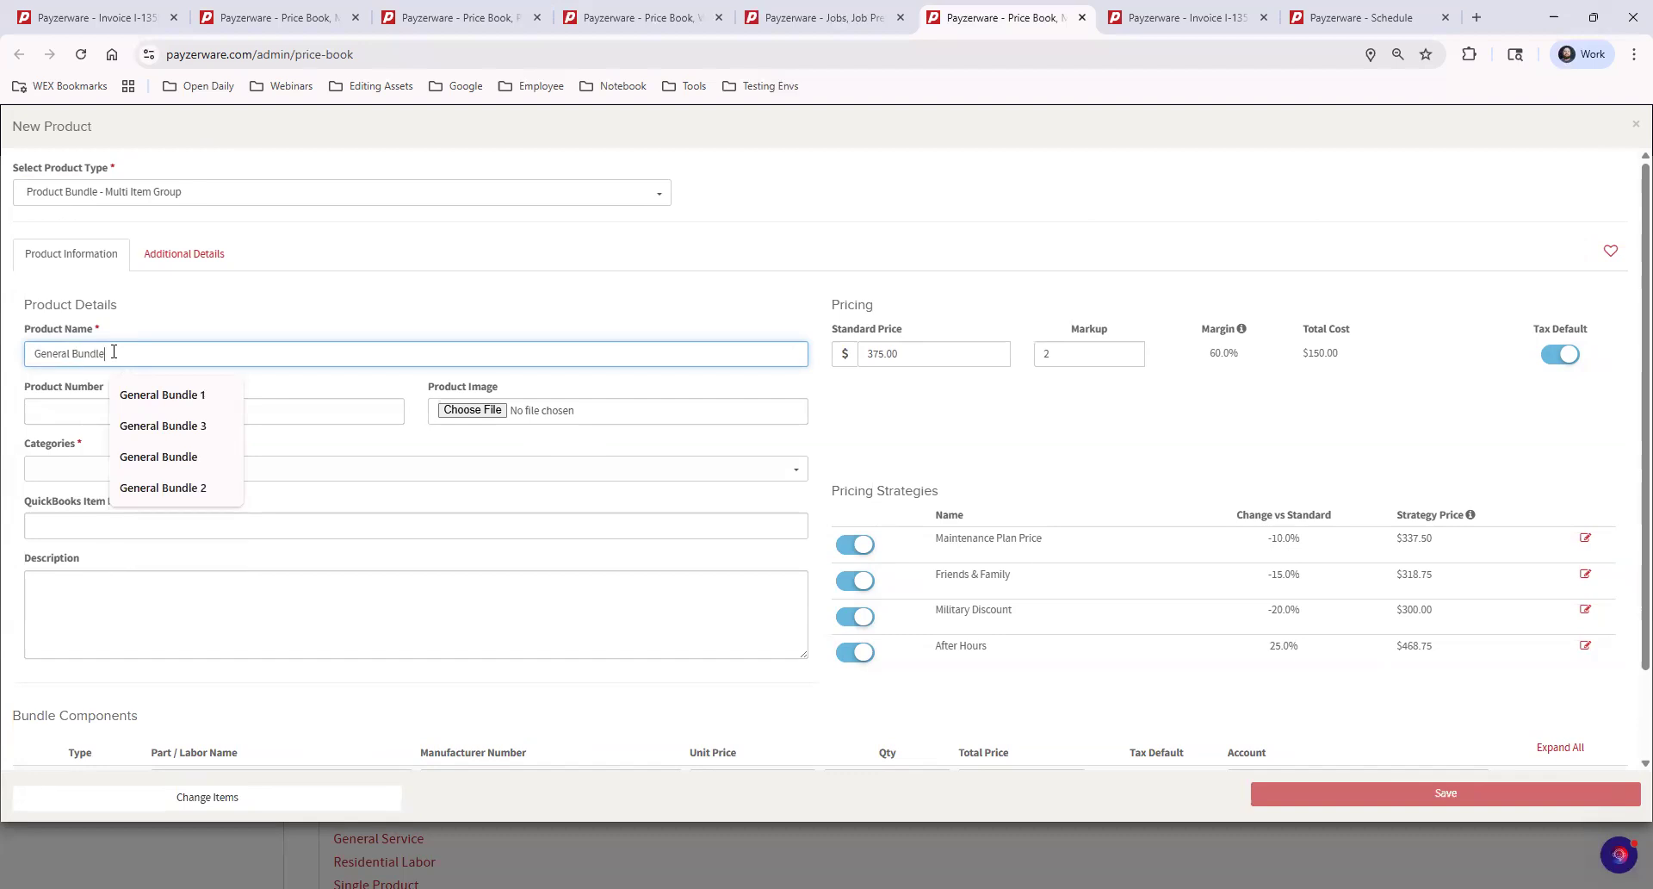
{"action": "left_click", "coordinate": [233, 300]}
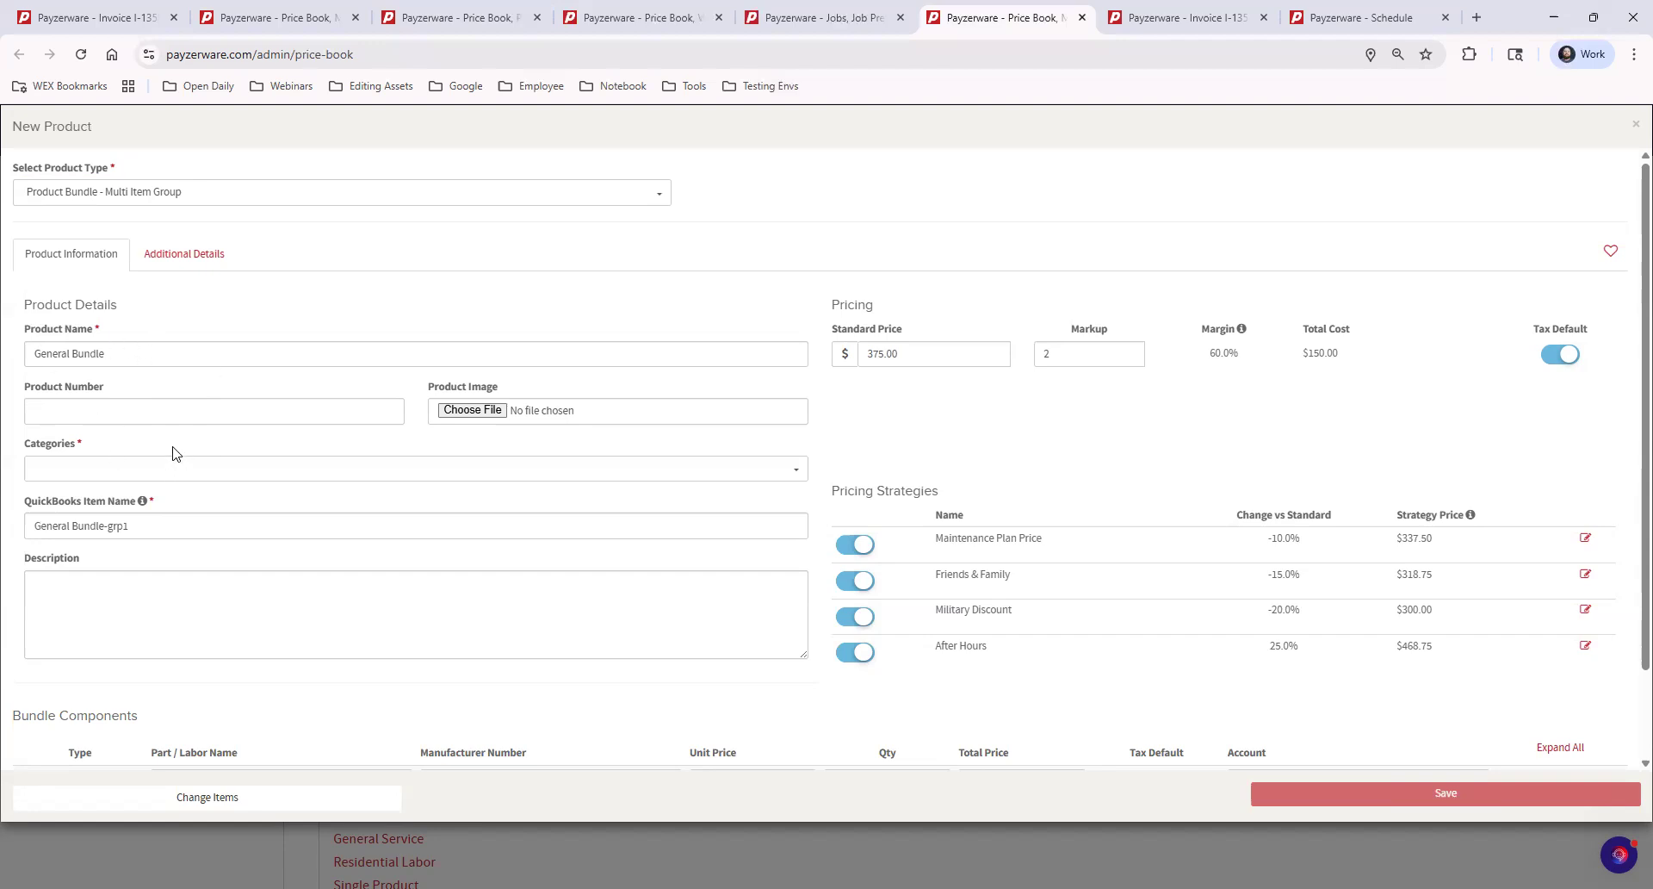
Rename the bundle "Furnace Install" and assign it to the category 01 General > 3 Bundles.
{"action": "triple_click", "coordinate": [167, 351]}
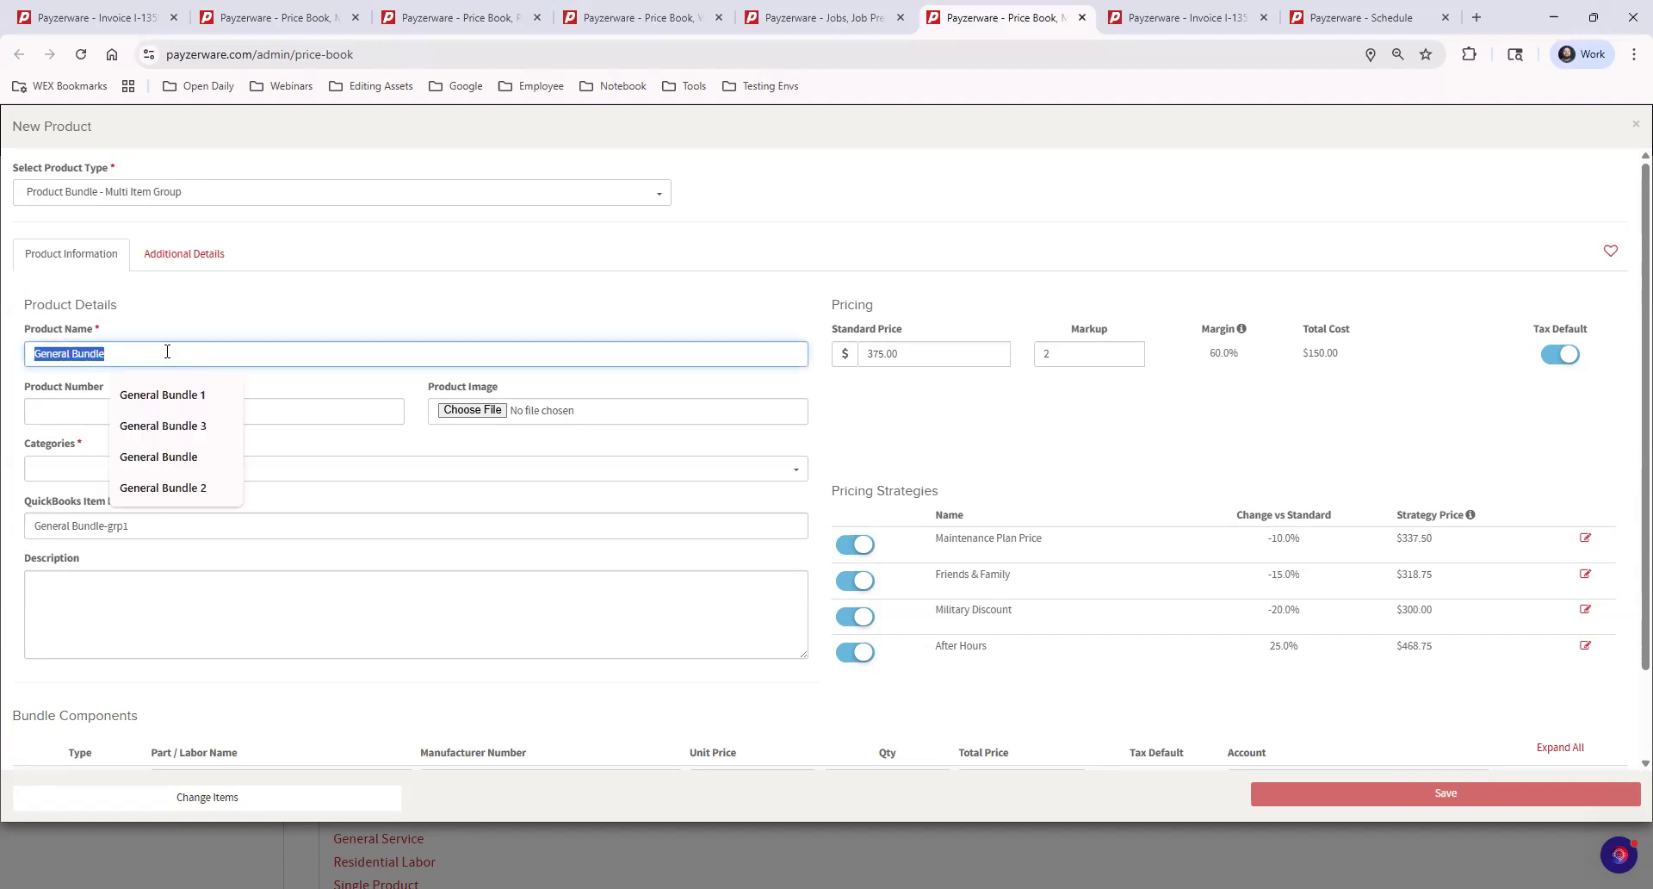
{"action": "type", "text": "Furnace Install"}
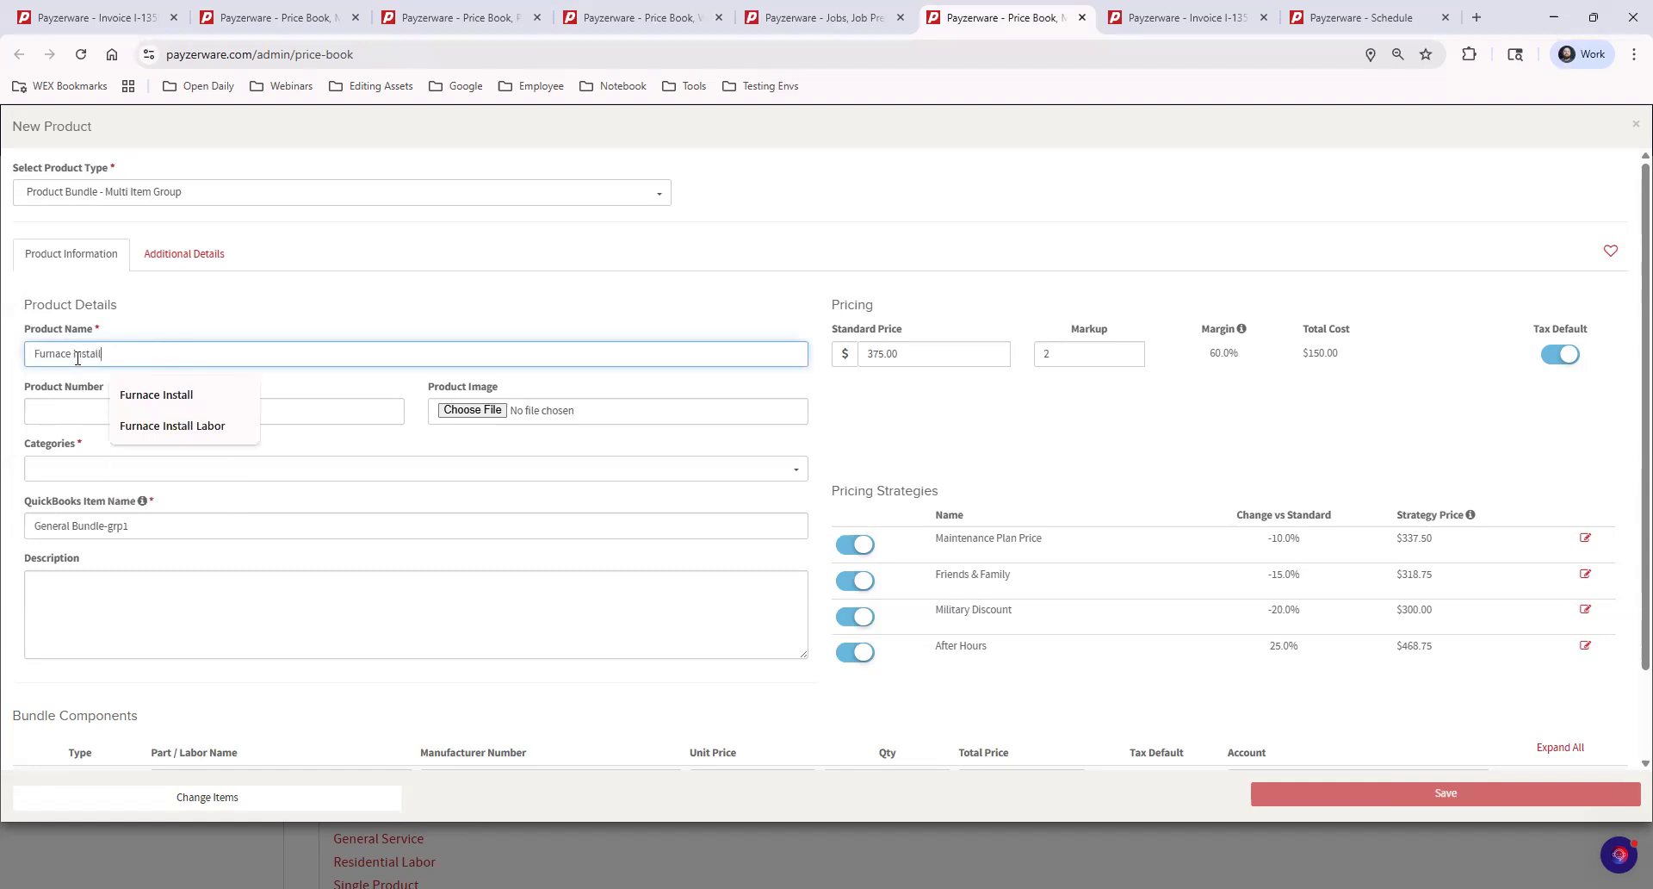
{"action": "left_click", "coordinate": [171, 309]}
{"action": "left_click", "coordinate": [152, 465]}
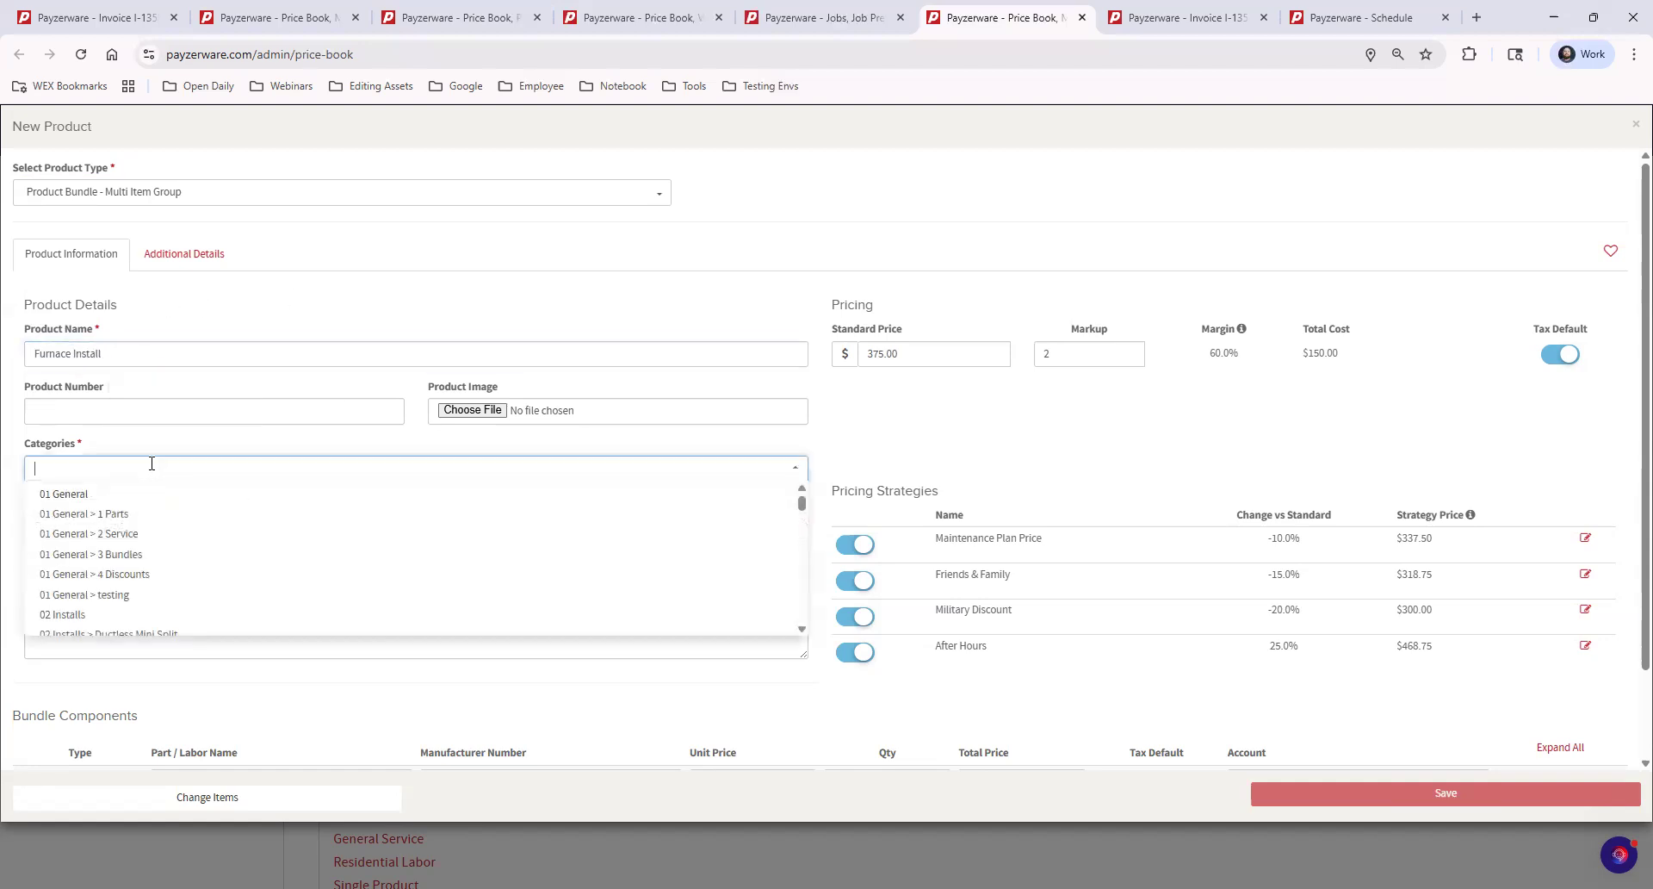
{"action": "left_click", "coordinate": [167, 563]}
{"action": "left_click", "coordinate": [218, 601]}
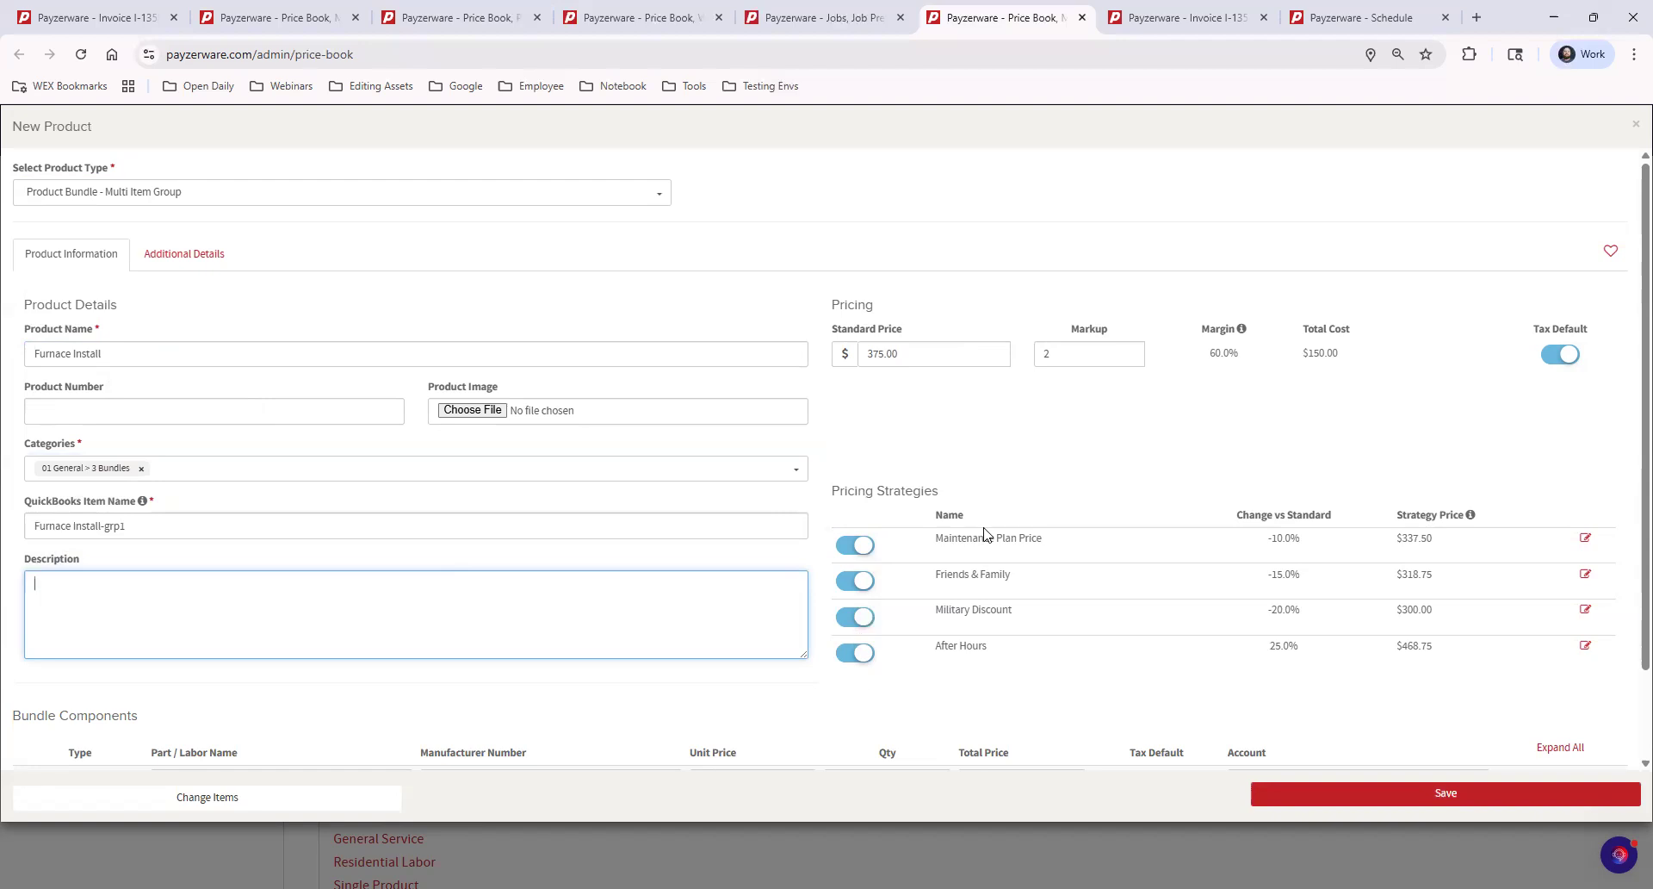
Close the Furnace Install bundle without saving and show the existing products under 01 General > 3 Bundles.
{"action": "scroll", "coordinate": [1095, 460], "scroll_direction": "down", "scroll_amount": 1}
{"action": "scroll", "coordinate": [1066, 479], "scroll_direction": "up", "scroll_amount": 1}
{"action": "scroll", "coordinate": [1051, 383], "scroll_direction": "down", "scroll_amount": 1}
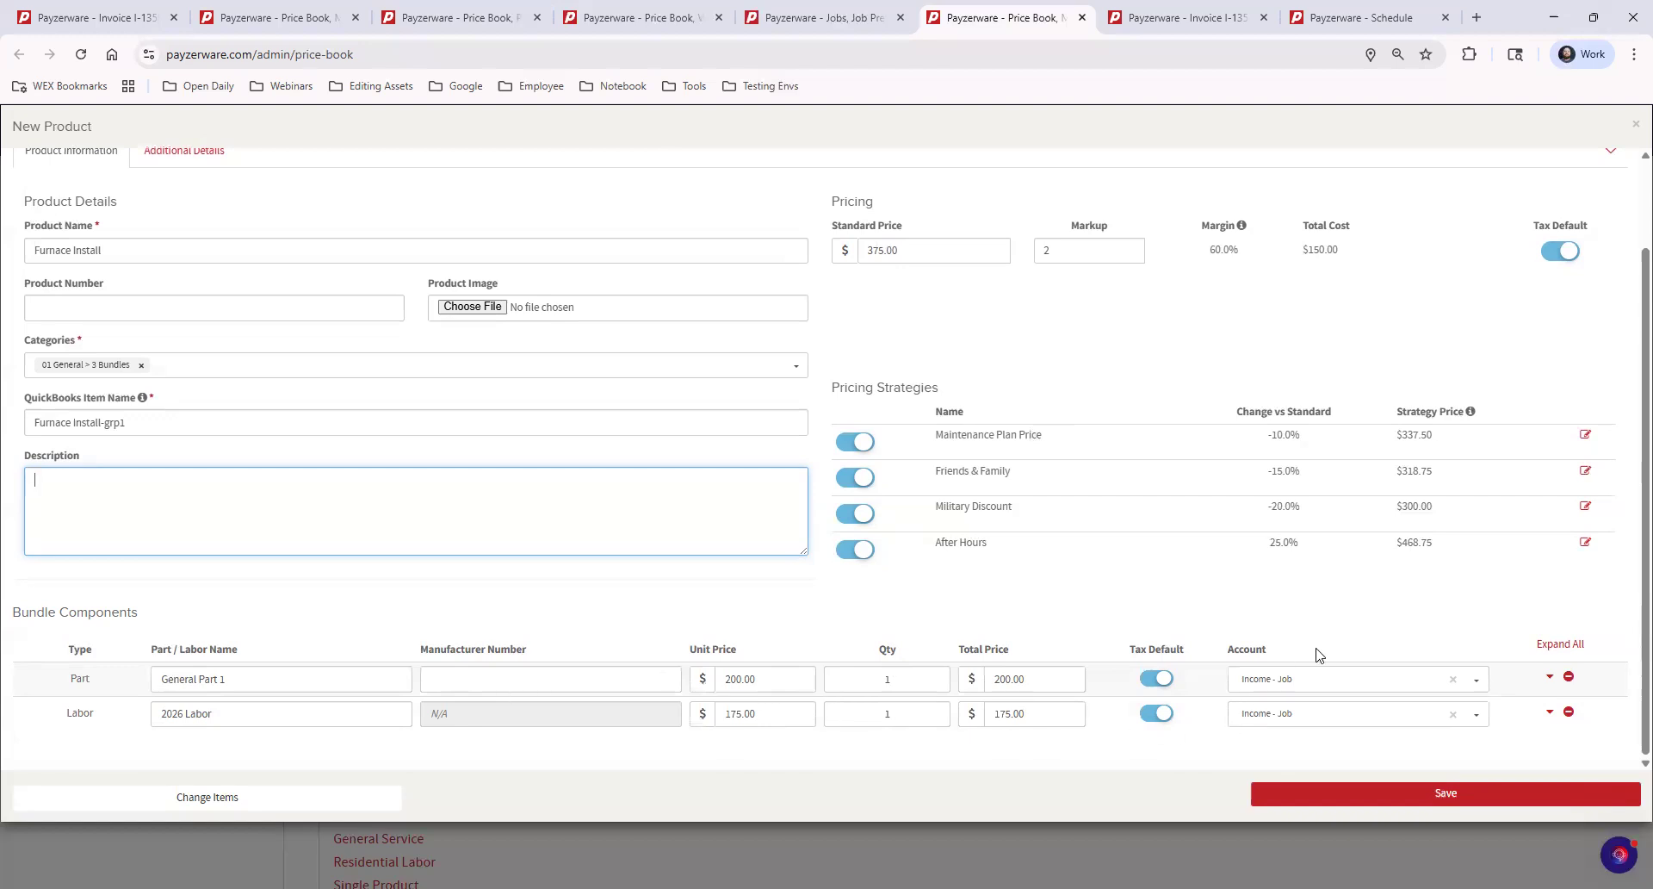
{"action": "left_click", "coordinate": [1635, 124]}
{"action": "scroll", "coordinate": [323, 672], "scroll_direction": "down", "scroll_amount": 7}
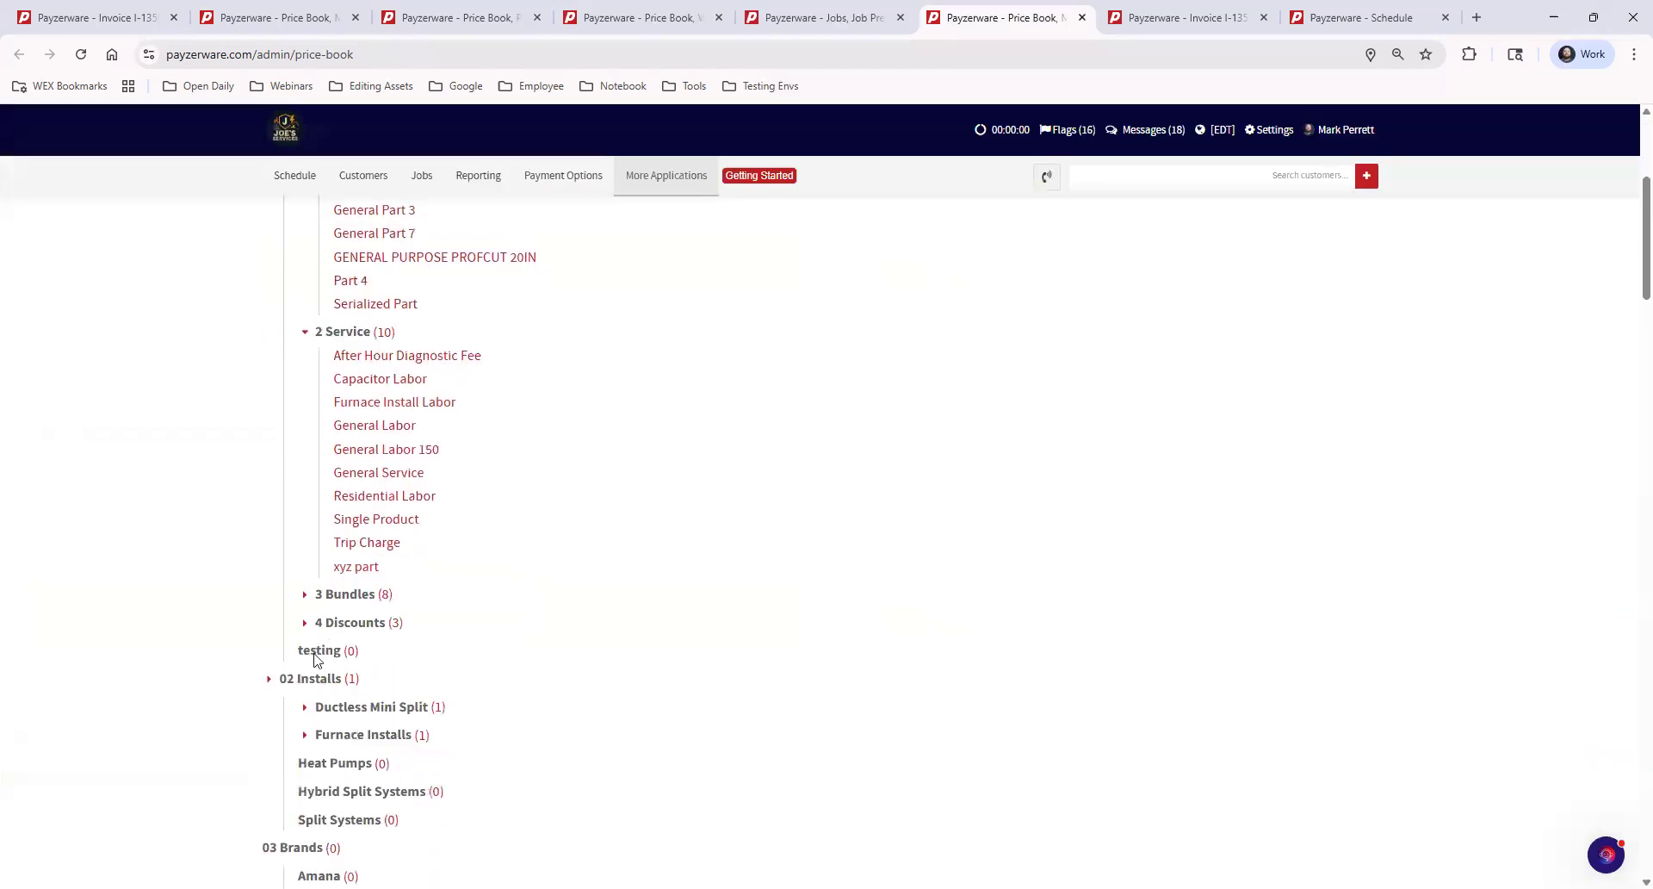
{"action": "left_click", "coordinate": [308, 358]}
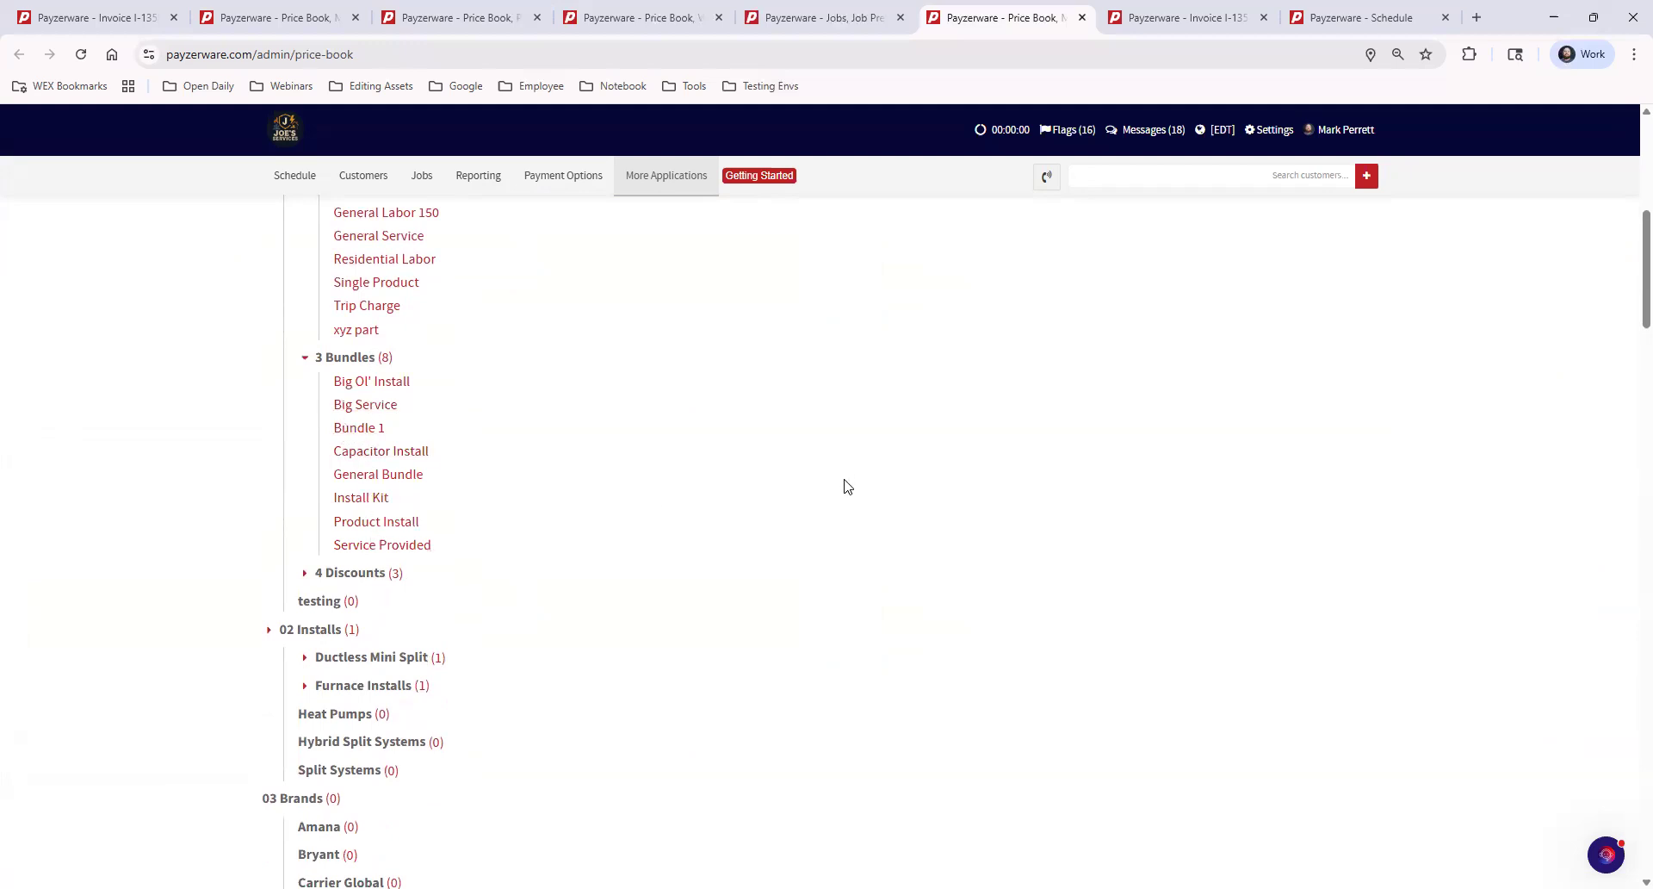
Start a new price book product of type Discount and name it "$10 Discount".
{"action": "scroll", "coordinate": [928, 641], "scroll_direction": "up", "scroll_amount": 7}
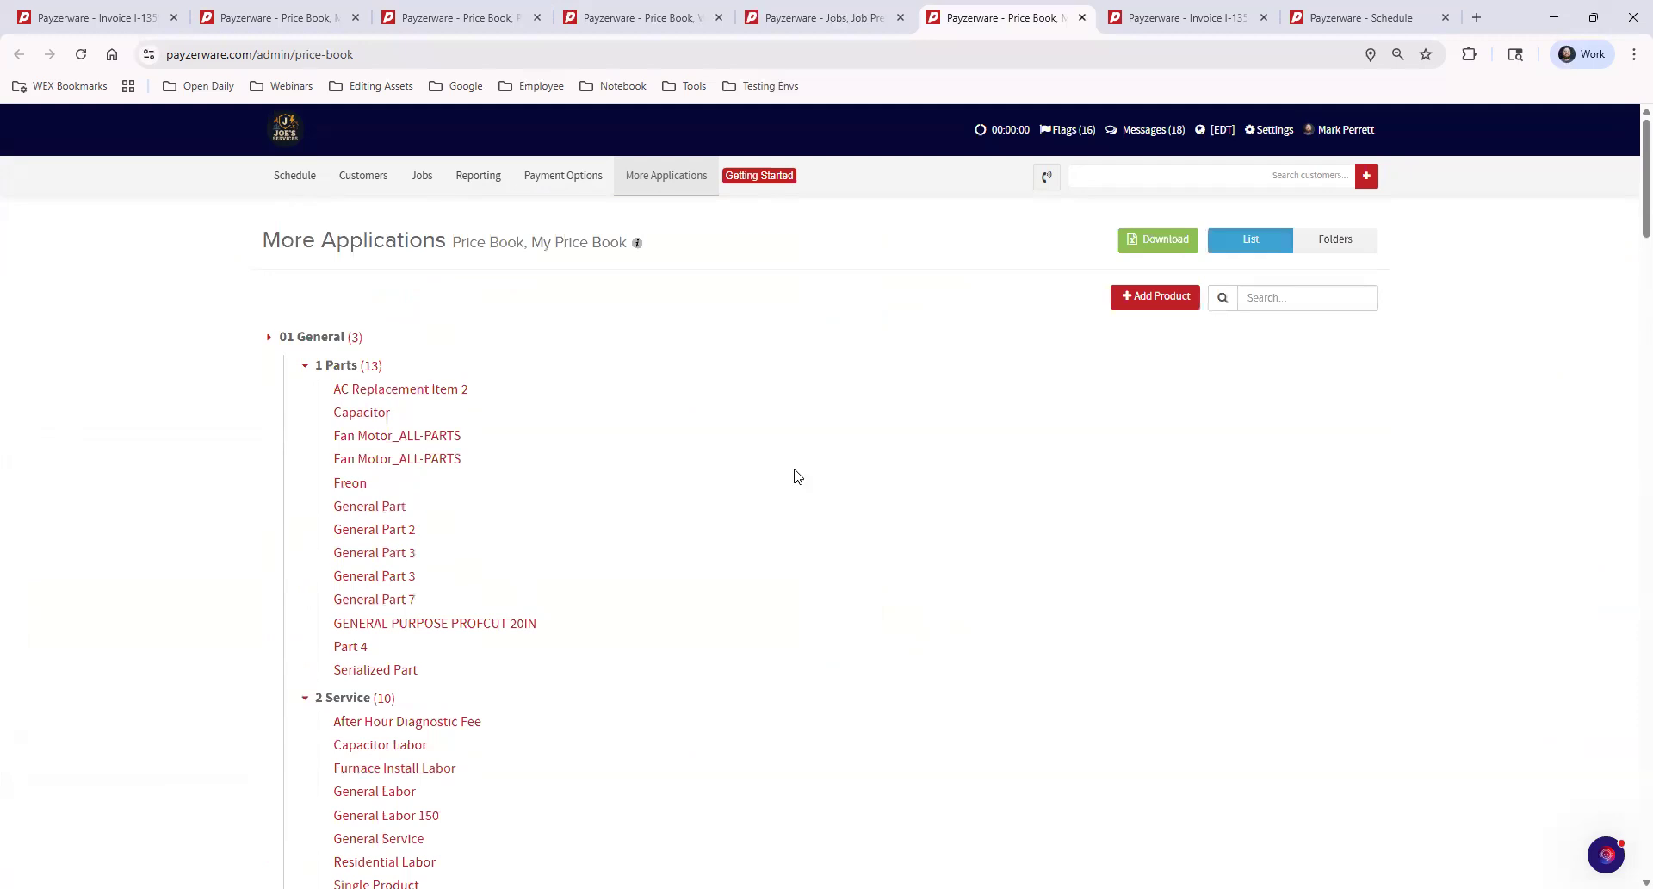
{"action": "left_click", "coordinate": [1142, 298]}
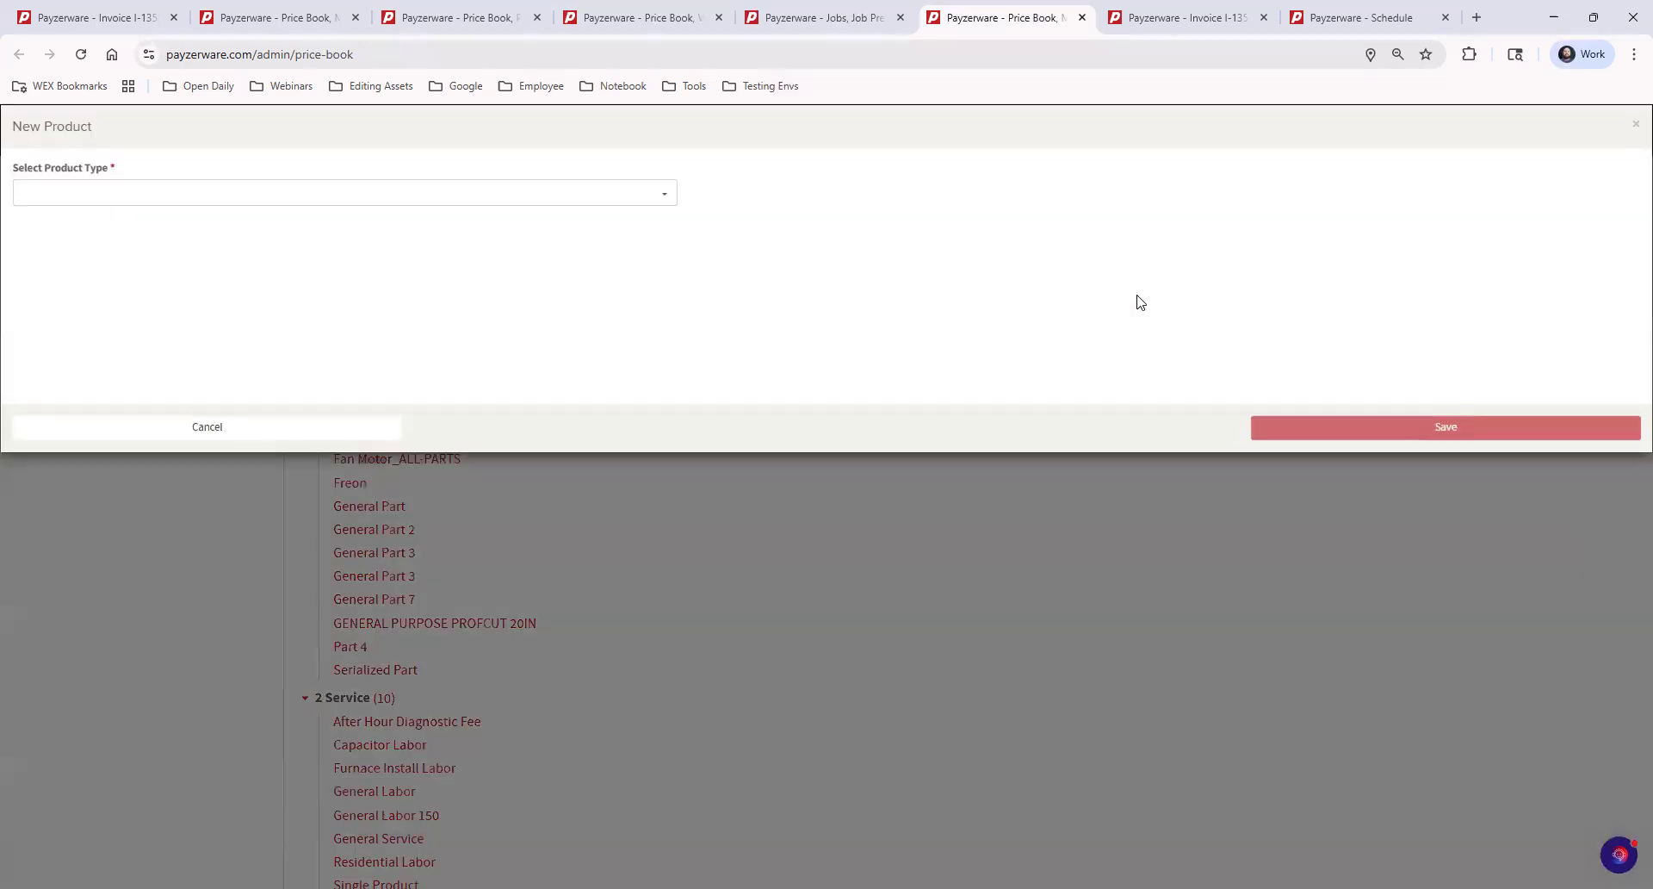
{"action": "left_click", "coordinate": [427, 191]}
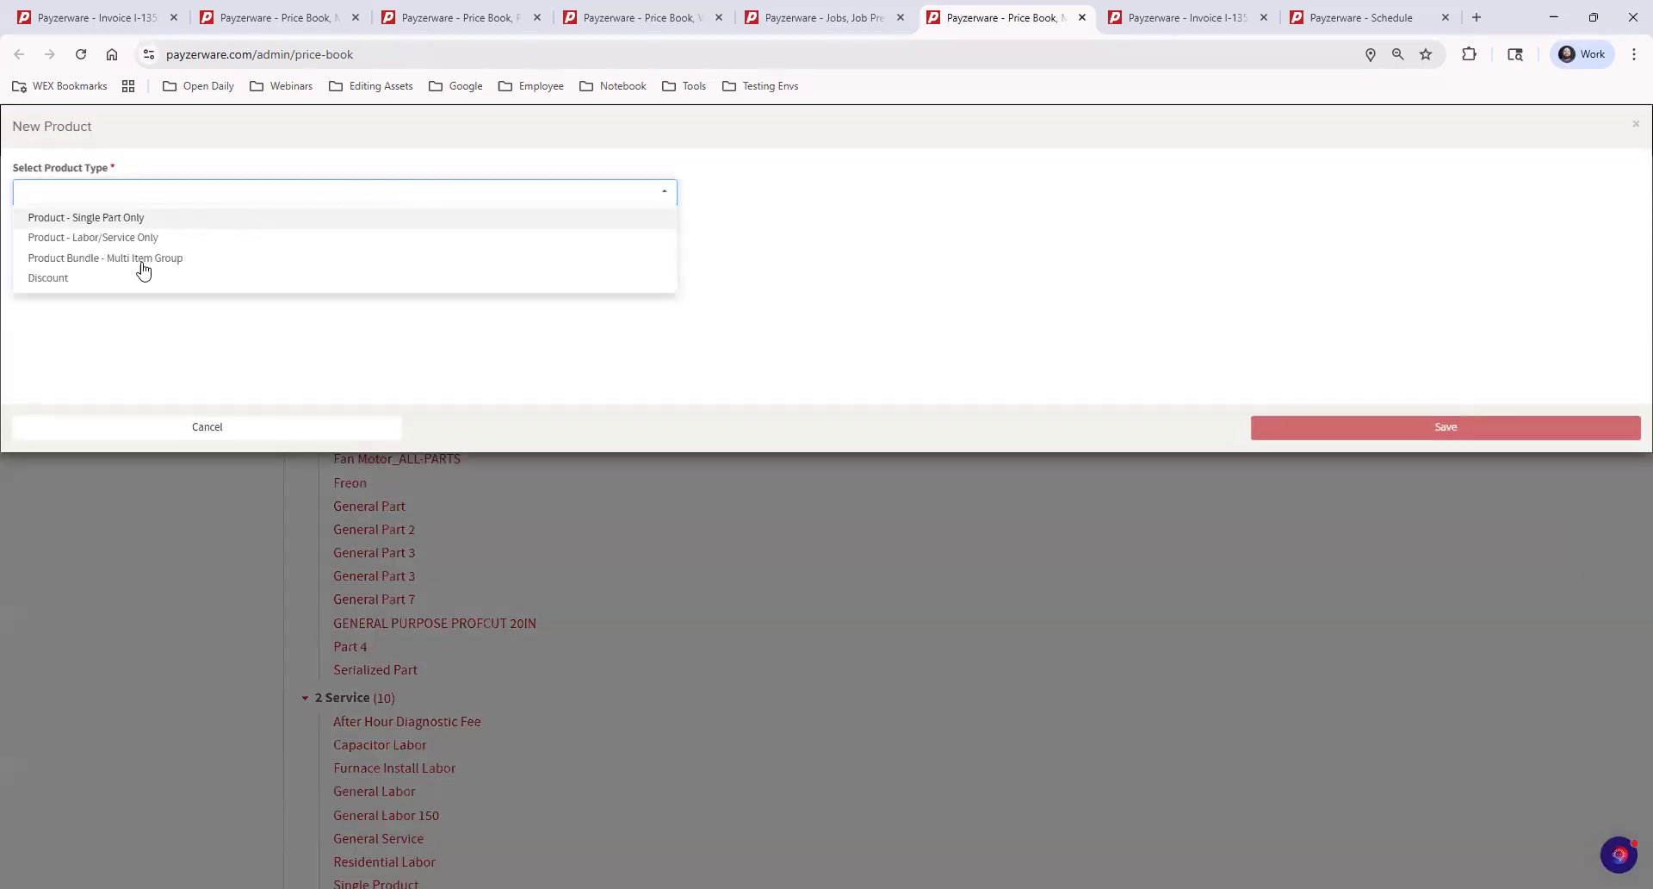
{"action": "left_click", "coordinate": [79, 282]}
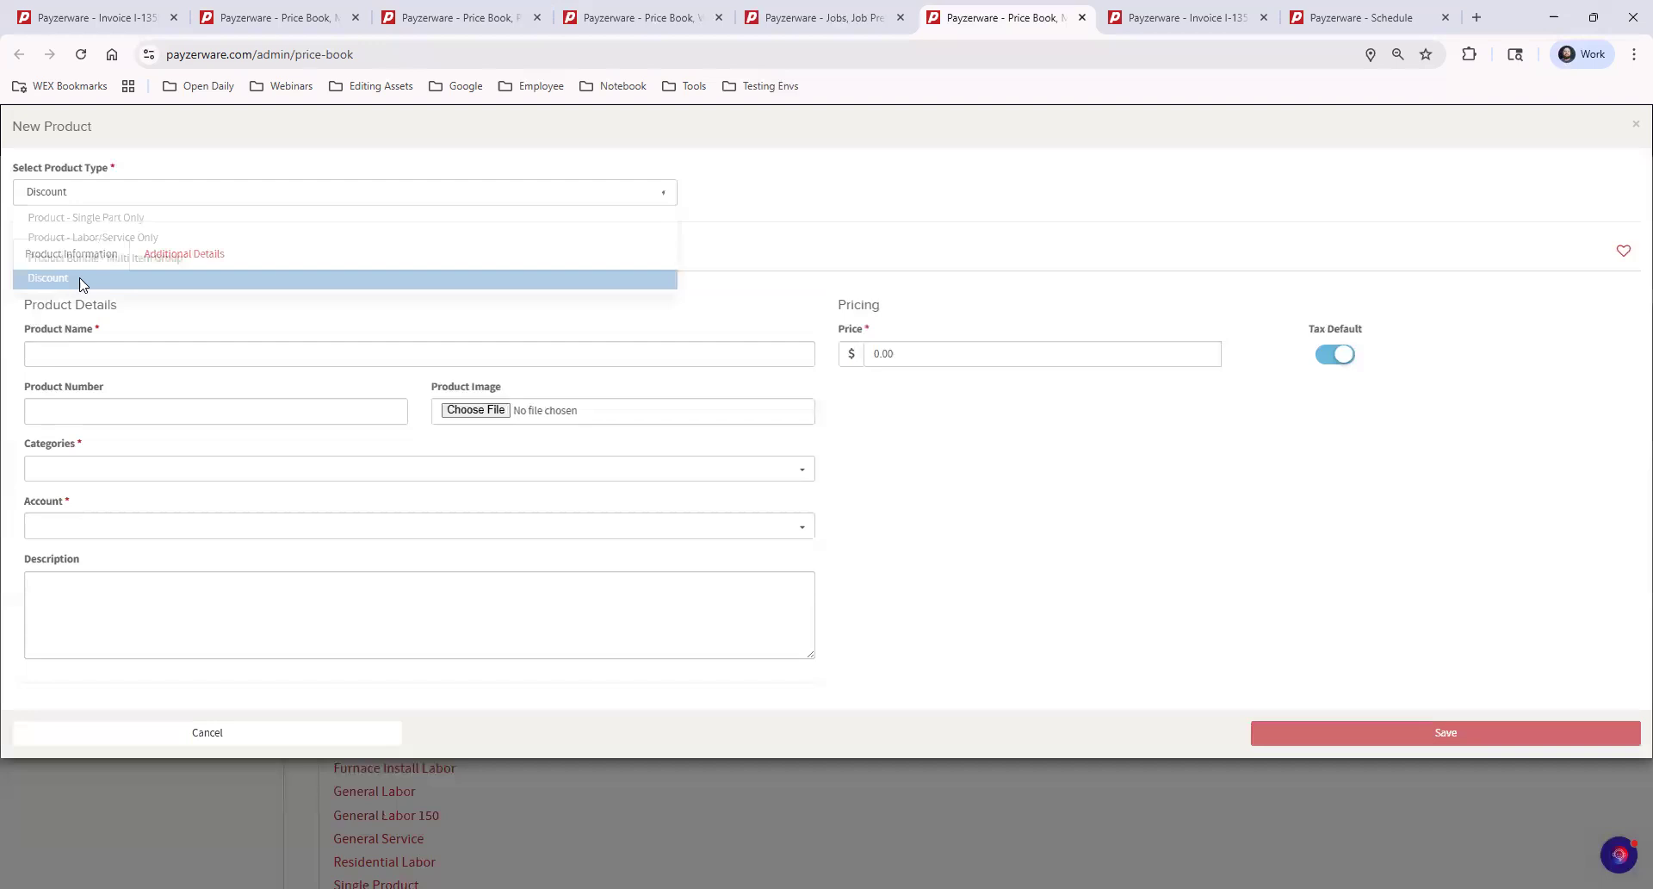
{"action": "left_click", "coordinate": [308, 356]}
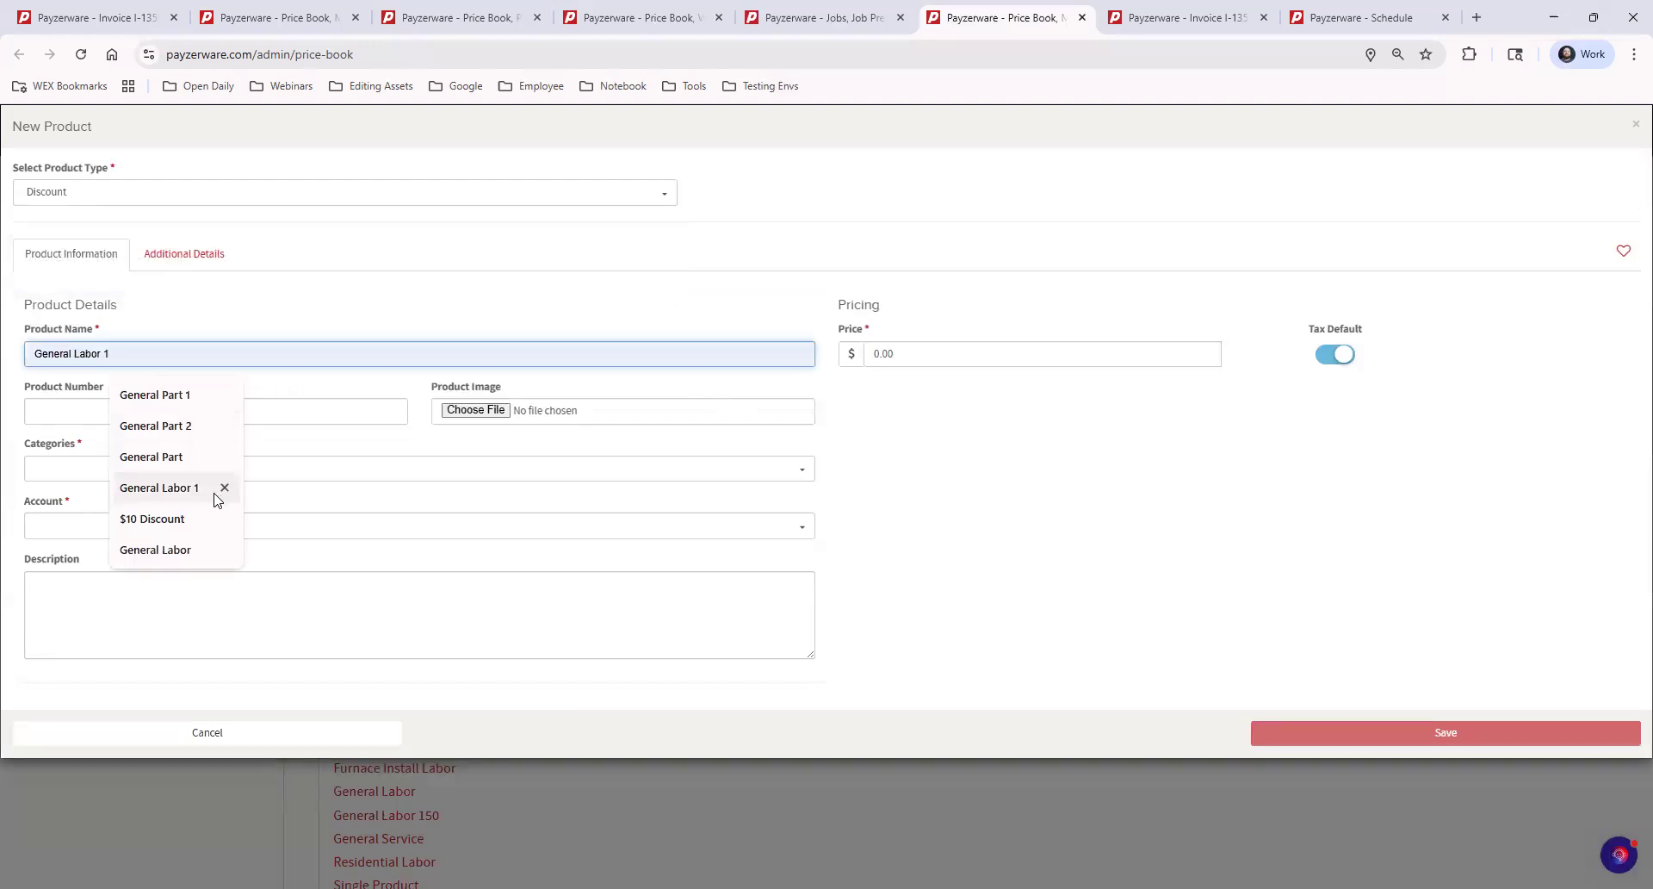
{"action": "left_click", "coordinate": [160, 519]}
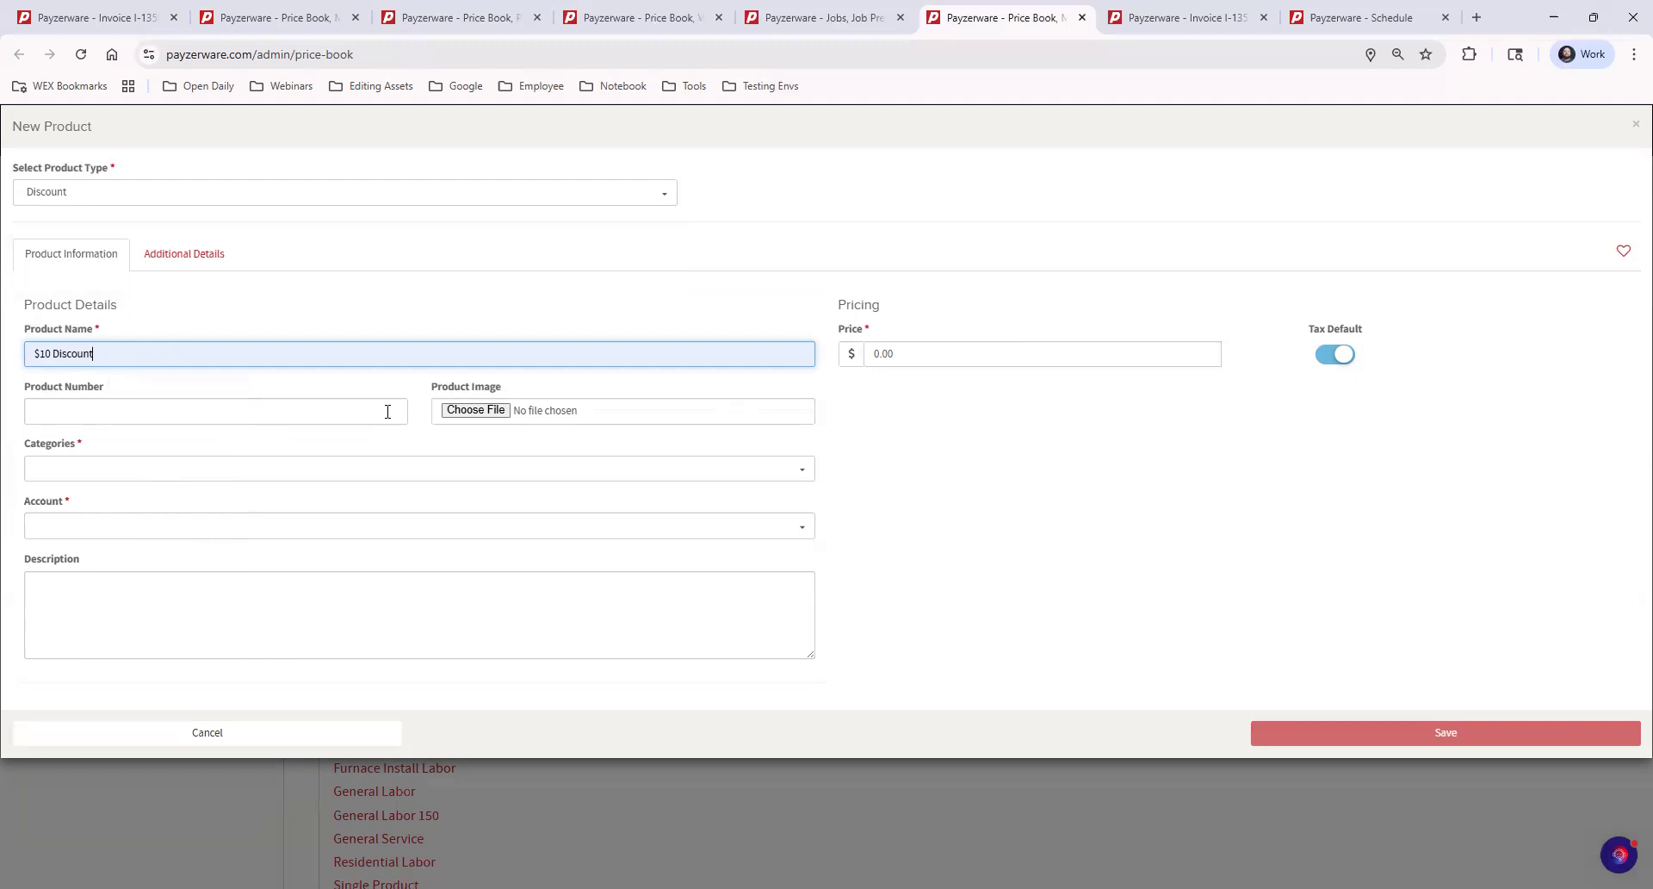
Assign the discount to the category 01 General > 4 Discounts and the account Income - Job.
{"action": "left_click", "coordinate": [158, 468]}
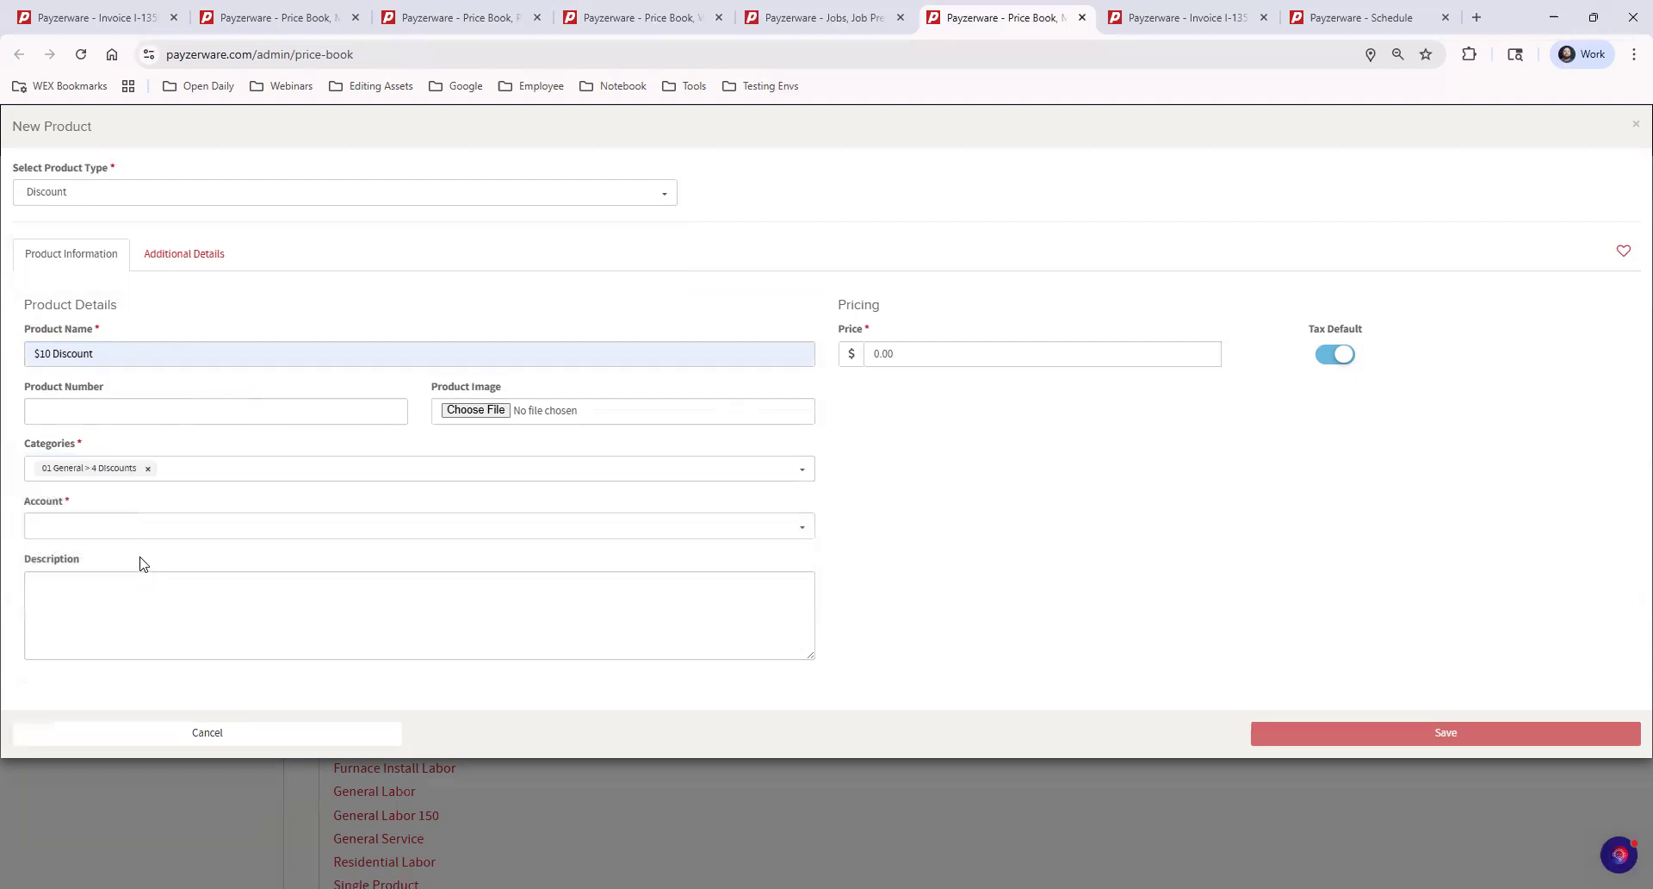
{"action": "left_click", "coordinate": [128, 527]}
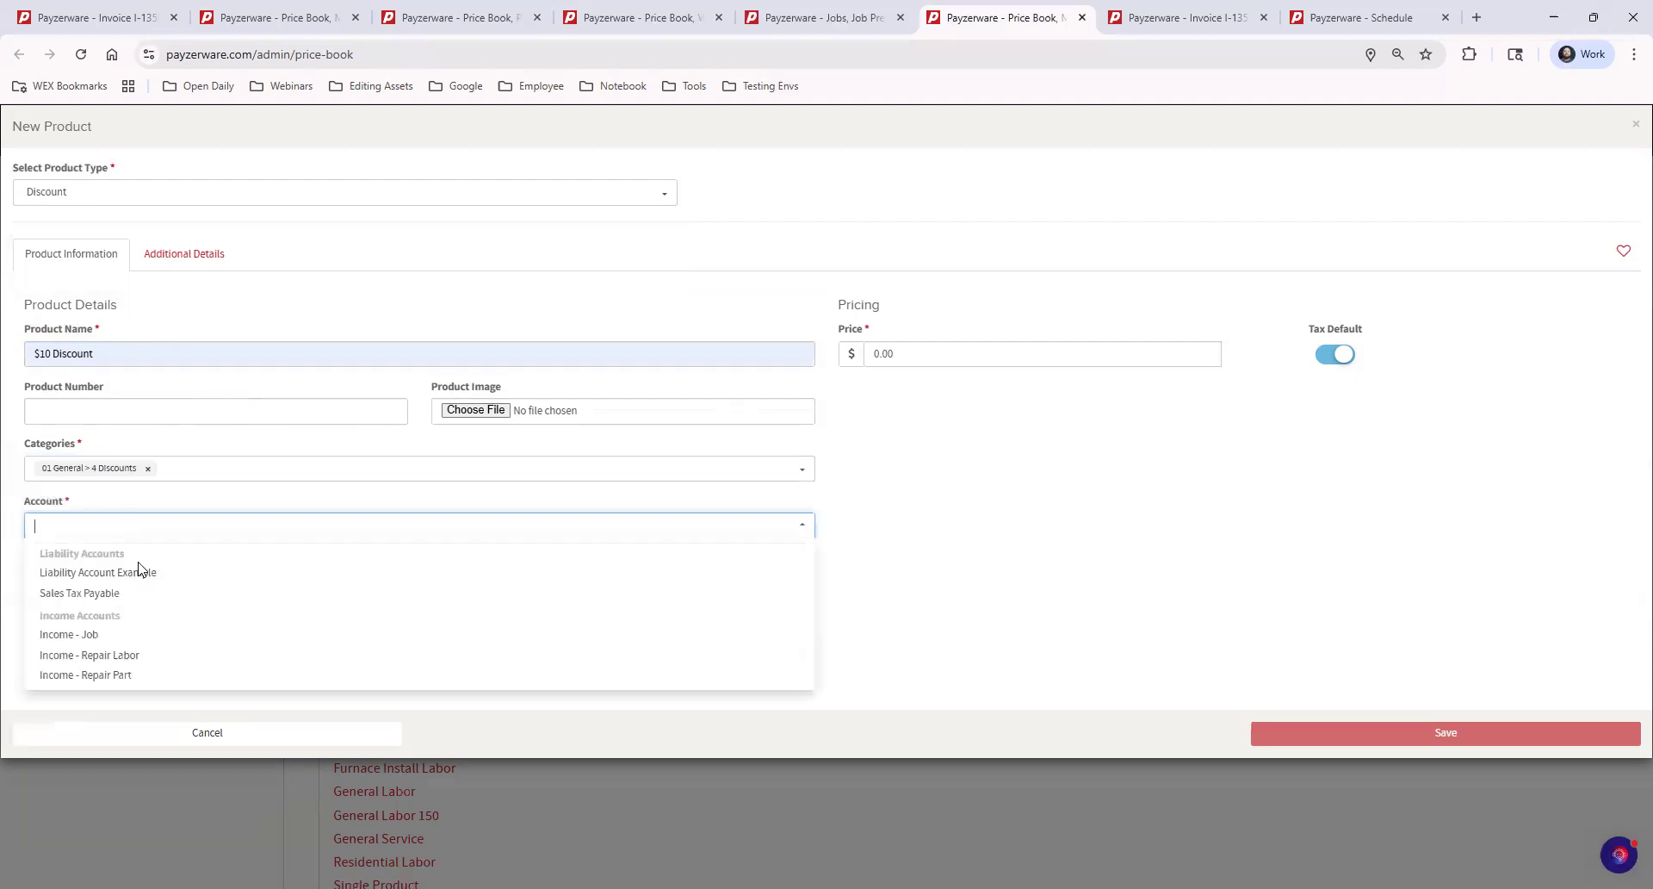
{"action": "left_click", "coordinate": [150, 636]}
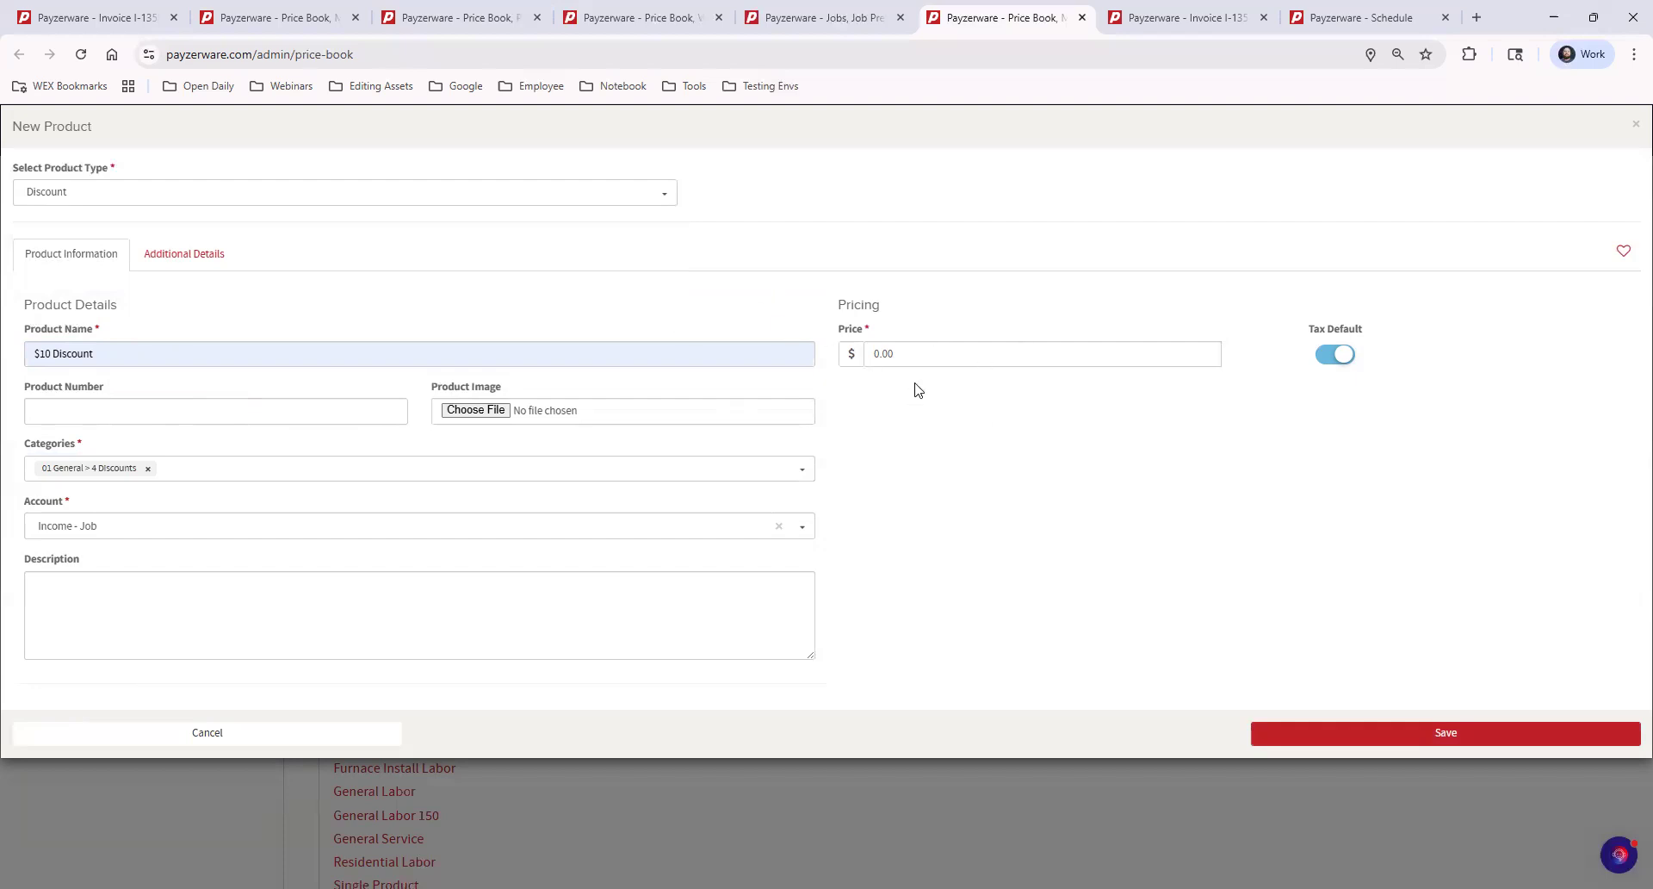
Set the discount's price to -10.00.
{"action": "left_click", "coordinate": [926, 354]}
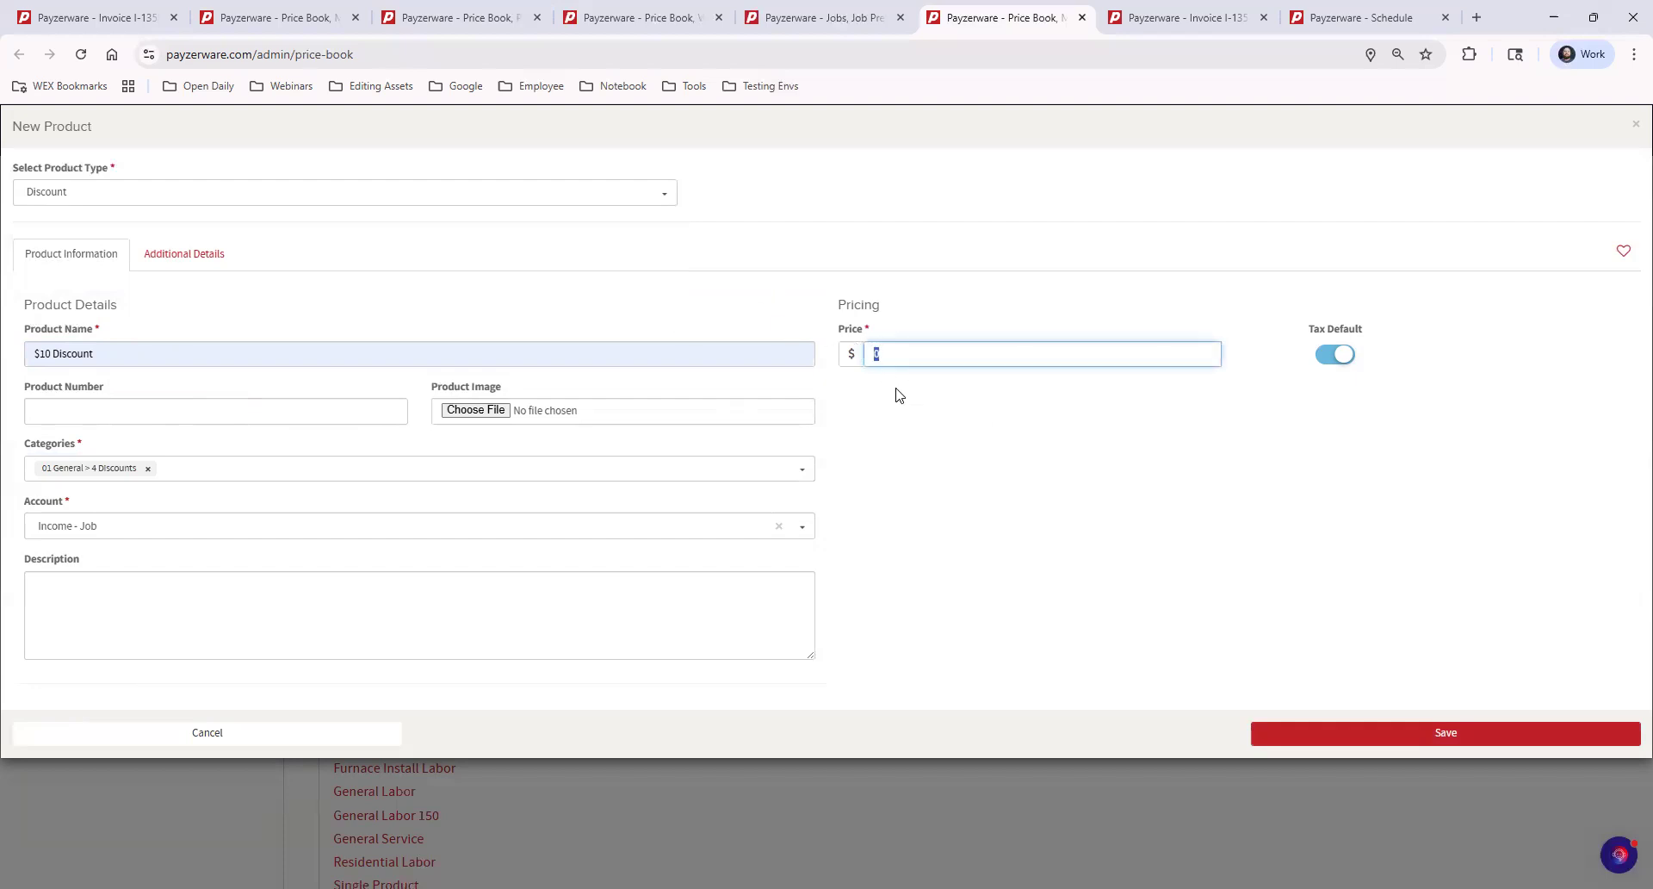
{"action": "type", "text": "-"}
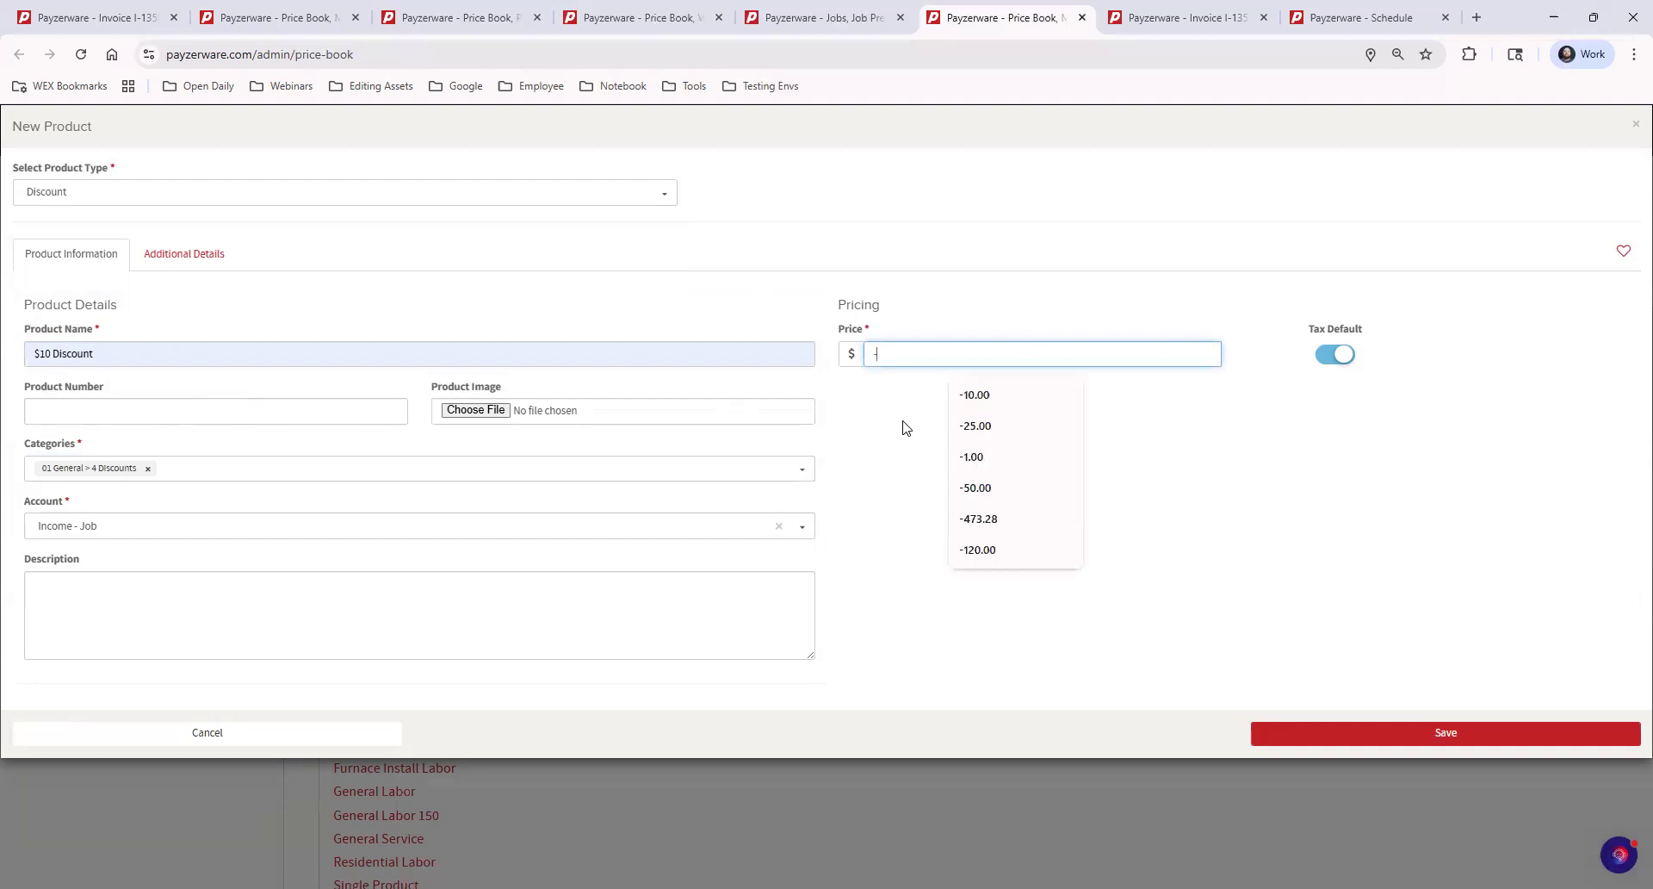
{"action": "type", "text": "10"}
{"action": "left_click", "coordinate": [902, 421]}
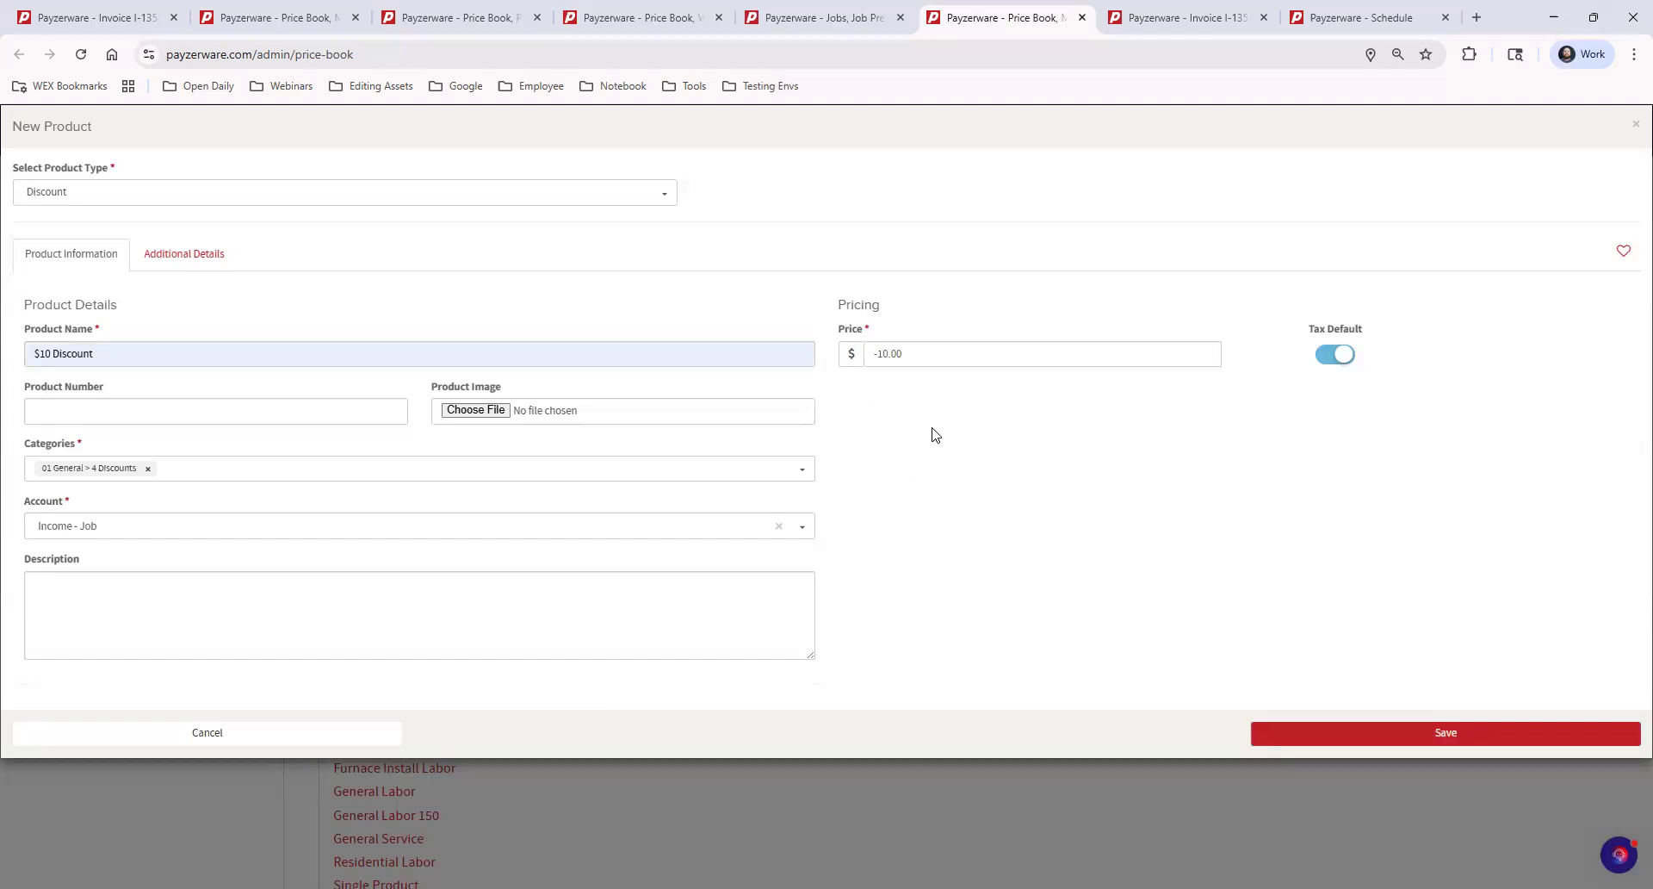
Discard the new discount without saving and show the existing products under 01 General > 4 Discounts.
{"action": "left_click", "coordinate": [207, 732]}
{"action": "scroll", "coordinate": [457, 701], "scroll_direction": "down", "scroll_amount": 9}
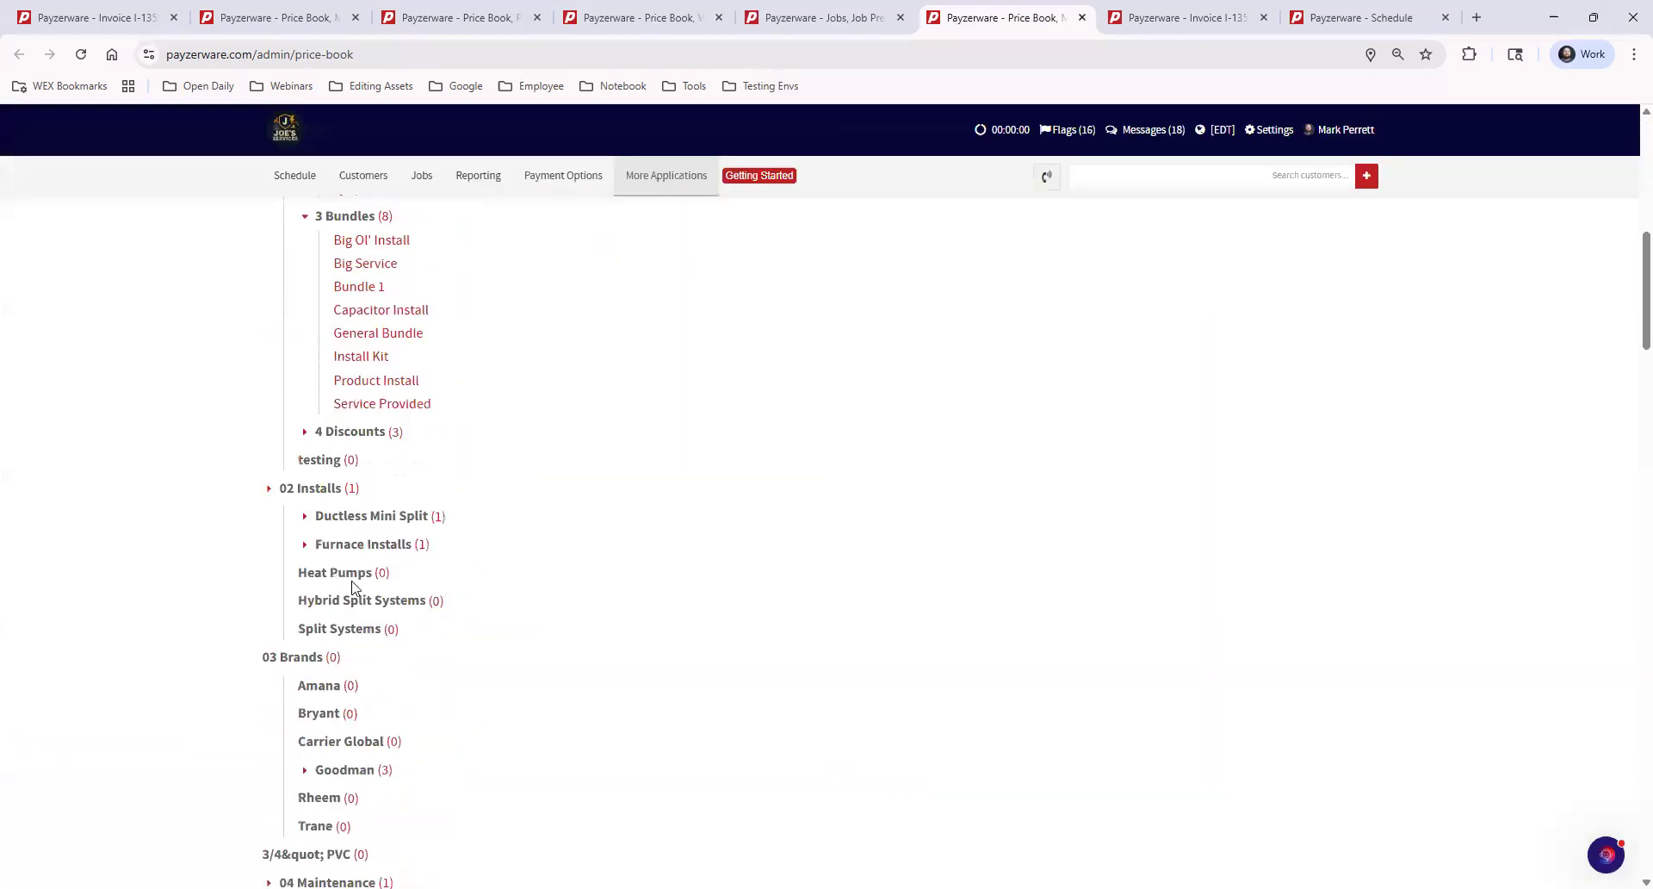
{"action": "left_click", "coordinate": [306, 400]}
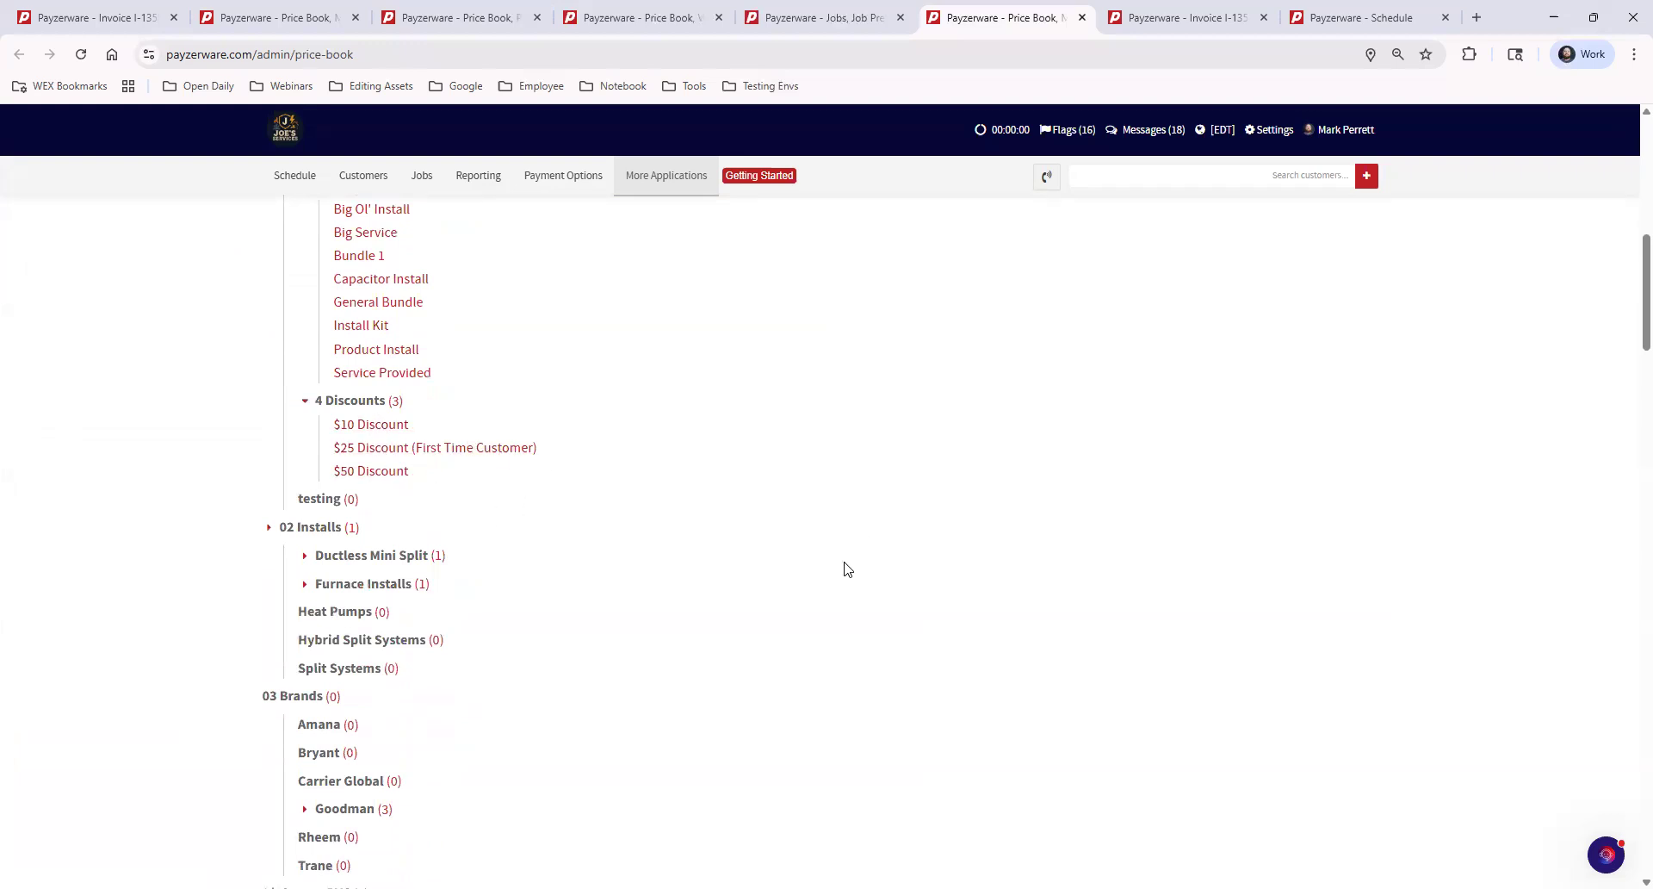
{"action": "scroll", "coordinate": [842, 560], "scroll_direction": "up", "scroll_amount": 7}
{"action": "scroll", "coordinate": [843, 554], "scroll_direction": "up", "scroll_amount": 2}
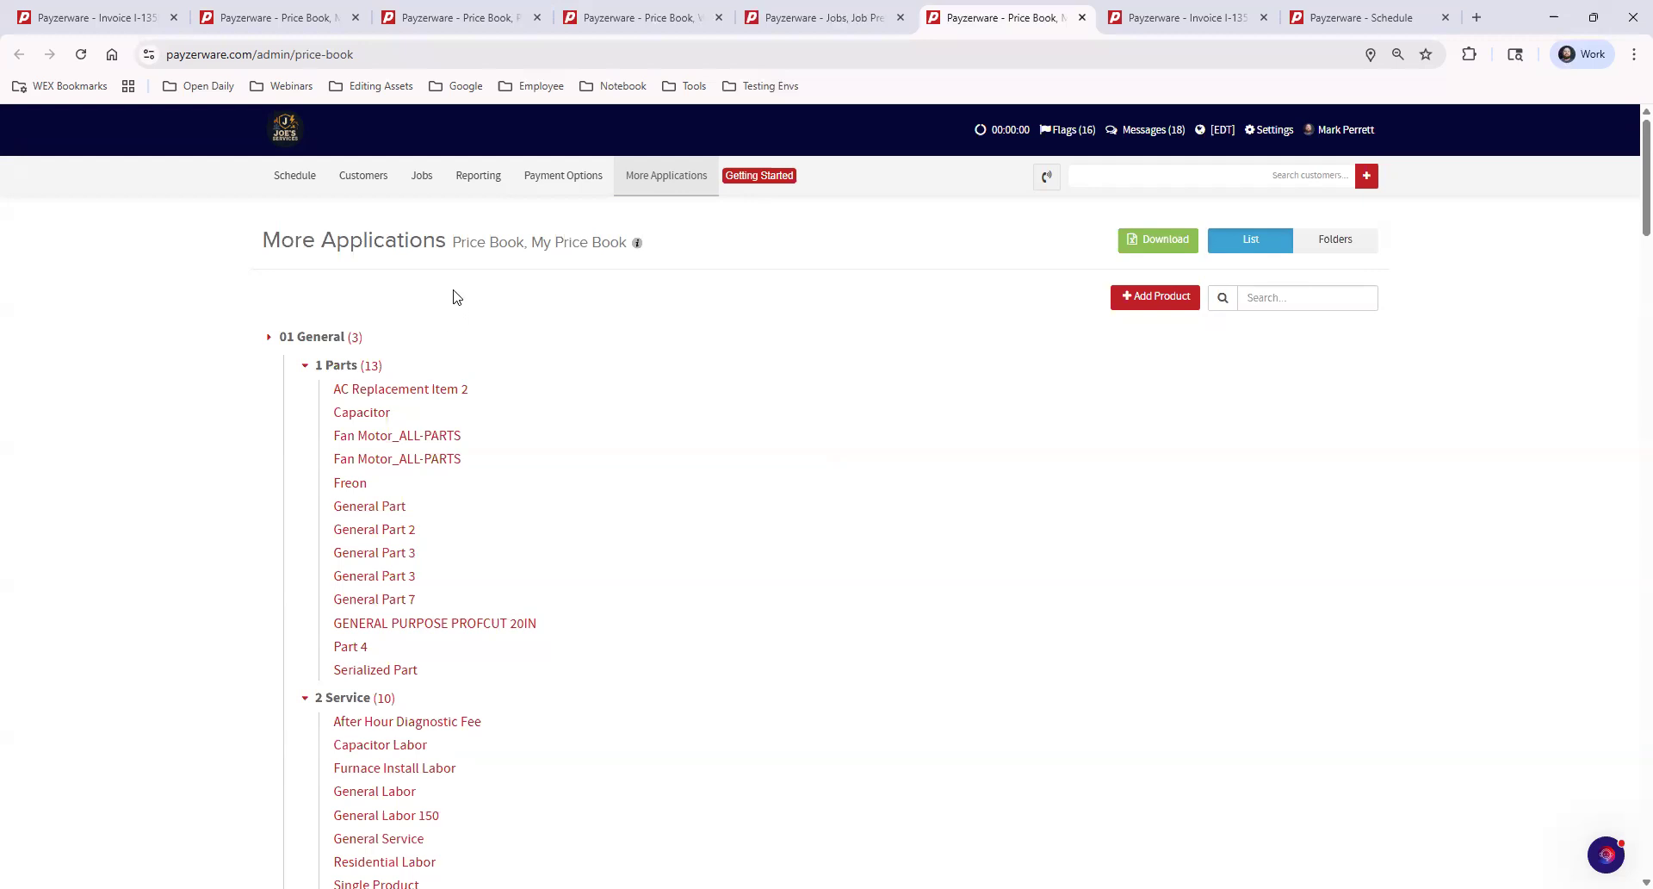
Switch to the open draft invoice and remove all its line items: General Part, General Labor, General Bundle and $10 Discount.
{"action": "left_click", "coordinate": [1155, 19]}
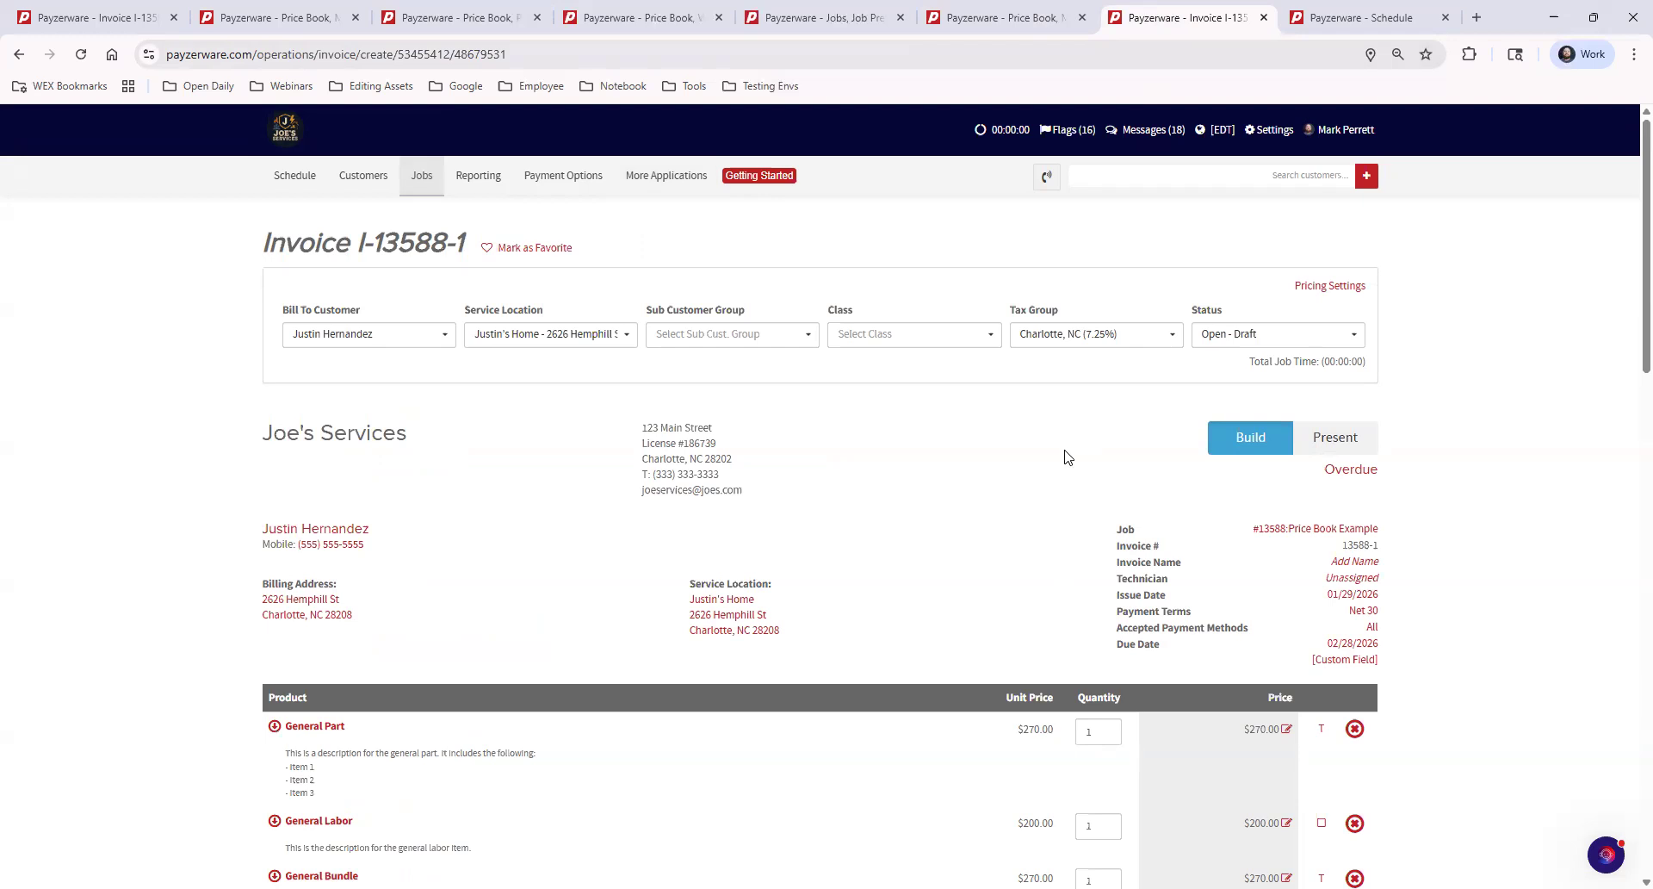
{"action": "scroll", "coordinate": [865, 520], "scroll_direction": "down", "scroll_amount": 3}
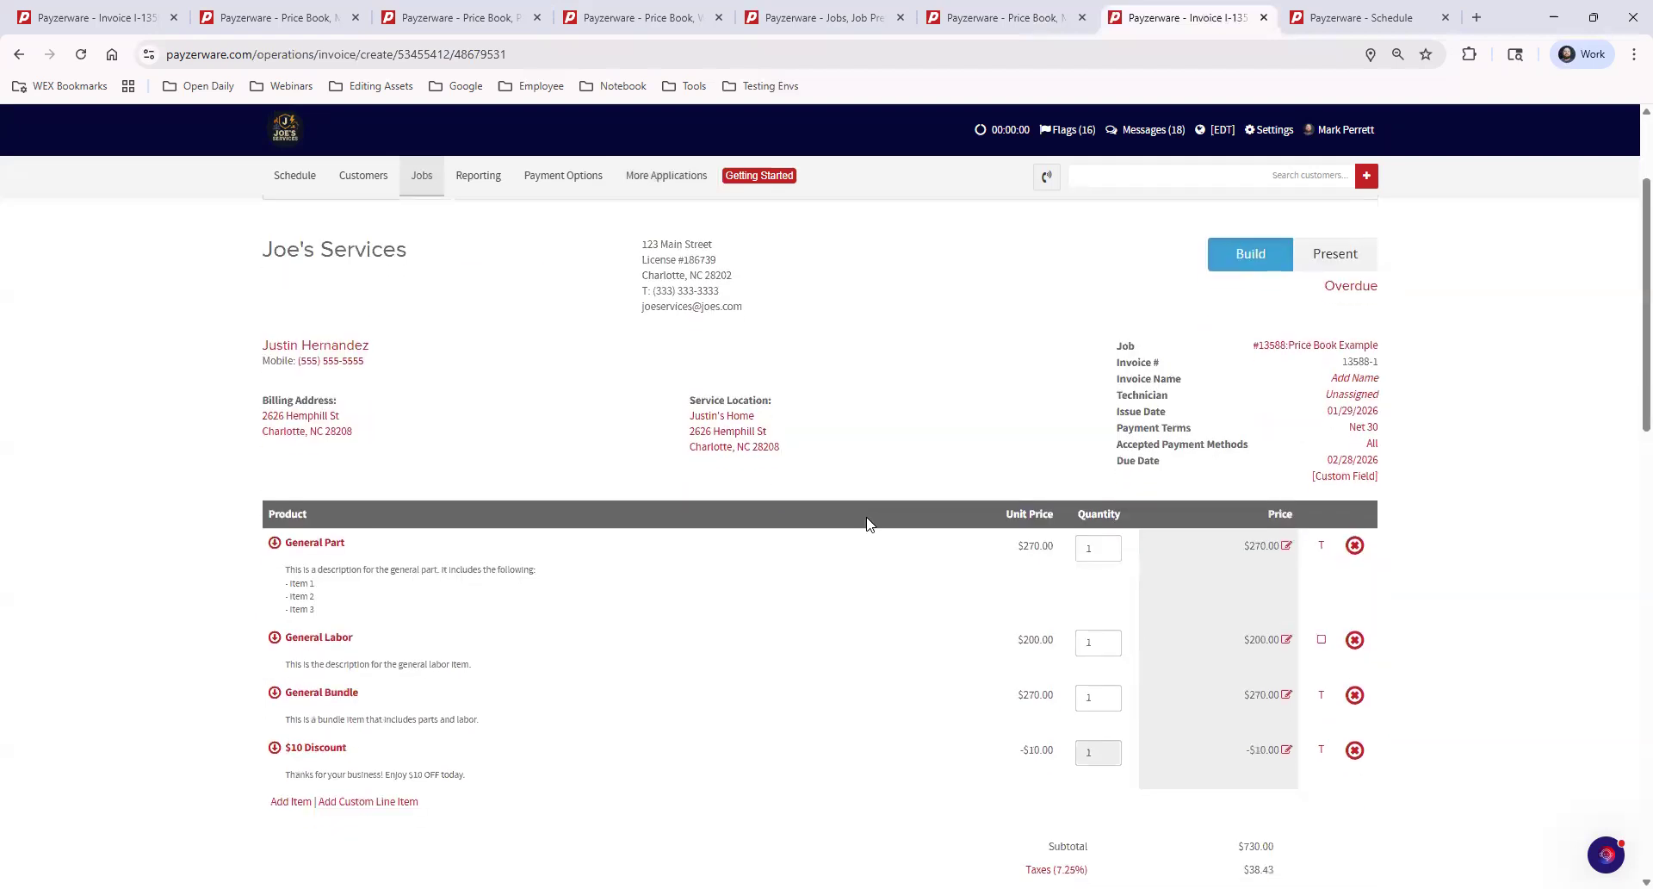
{"action": "left_click", "coordinate": [1355, 471]}
{"action": "left_click", "coordinate": [1355, 471]}
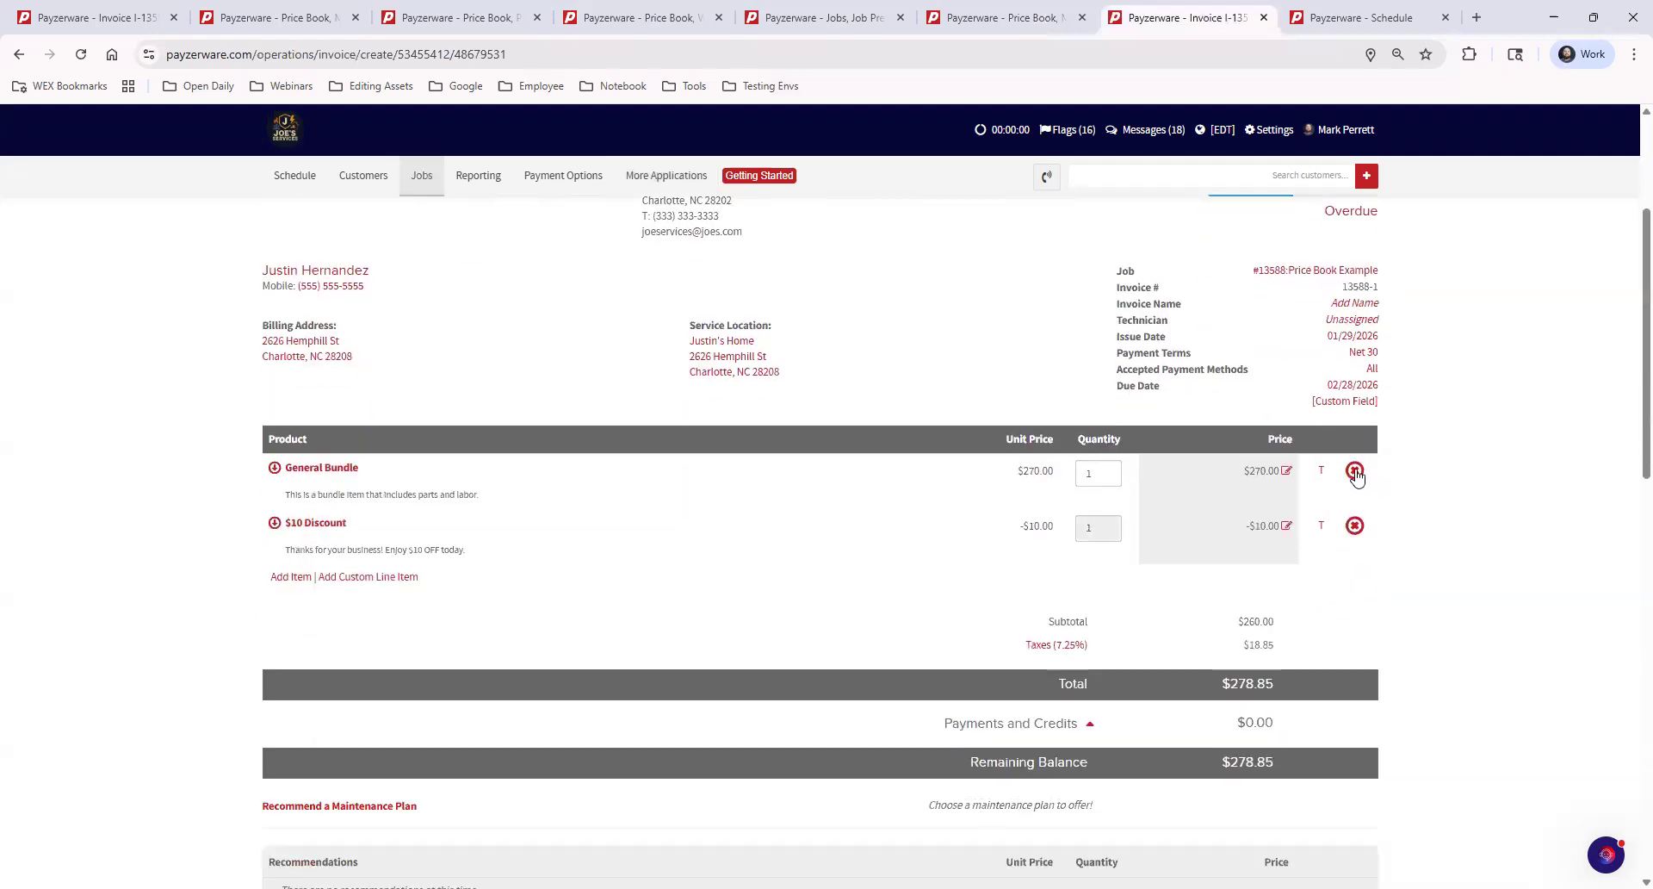
{"action": "left_click", "coordinate": [1356, 471]}
{"action": "left_click", "coordinate": [1356, 471]}
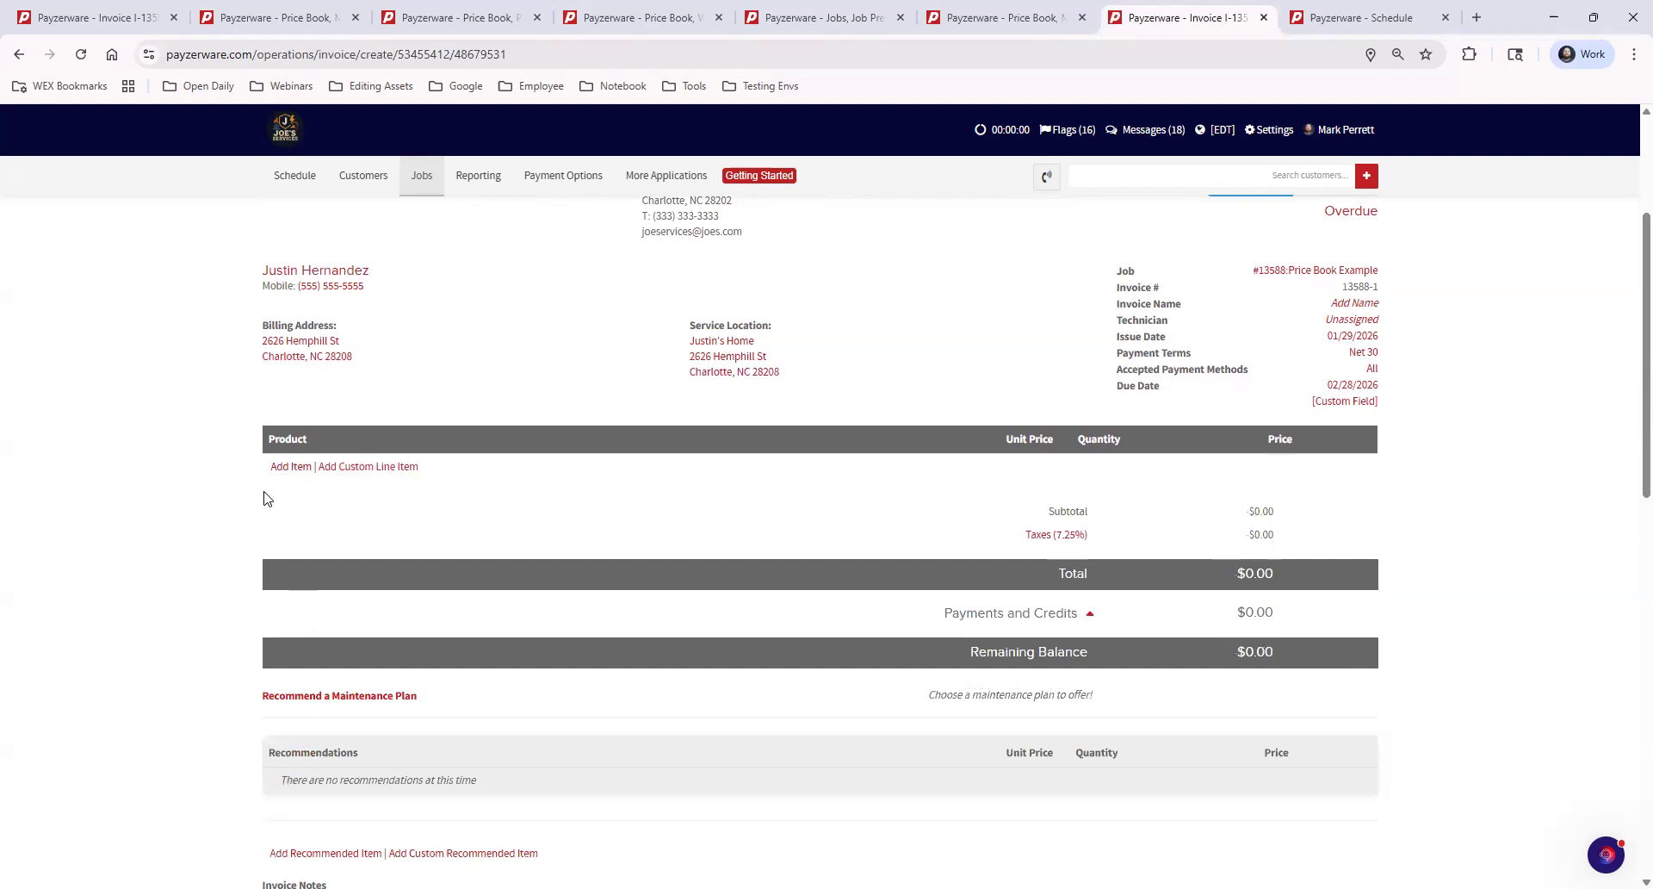
Start adding an item to the invoice and view the flat rate price book and QuickBooks item list sources.
{"action": "scroll", "coordinate": [379, 580], "scroll_direction": "up", "scroll_amount": 1}
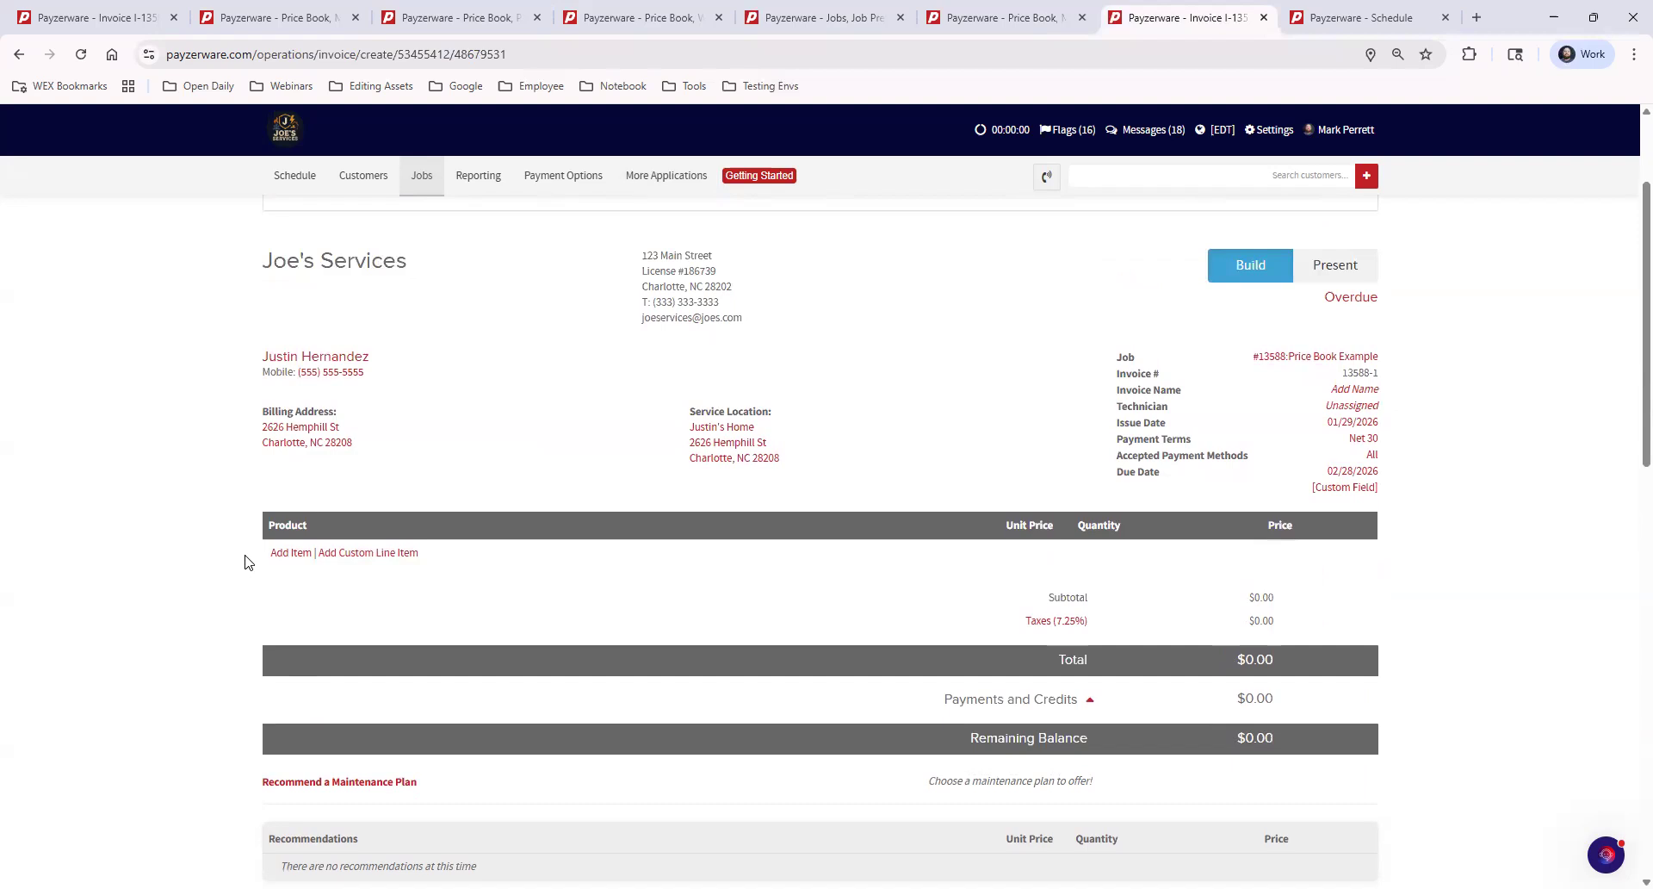
{"action": "left_click", "coordinate": [298, 555]}
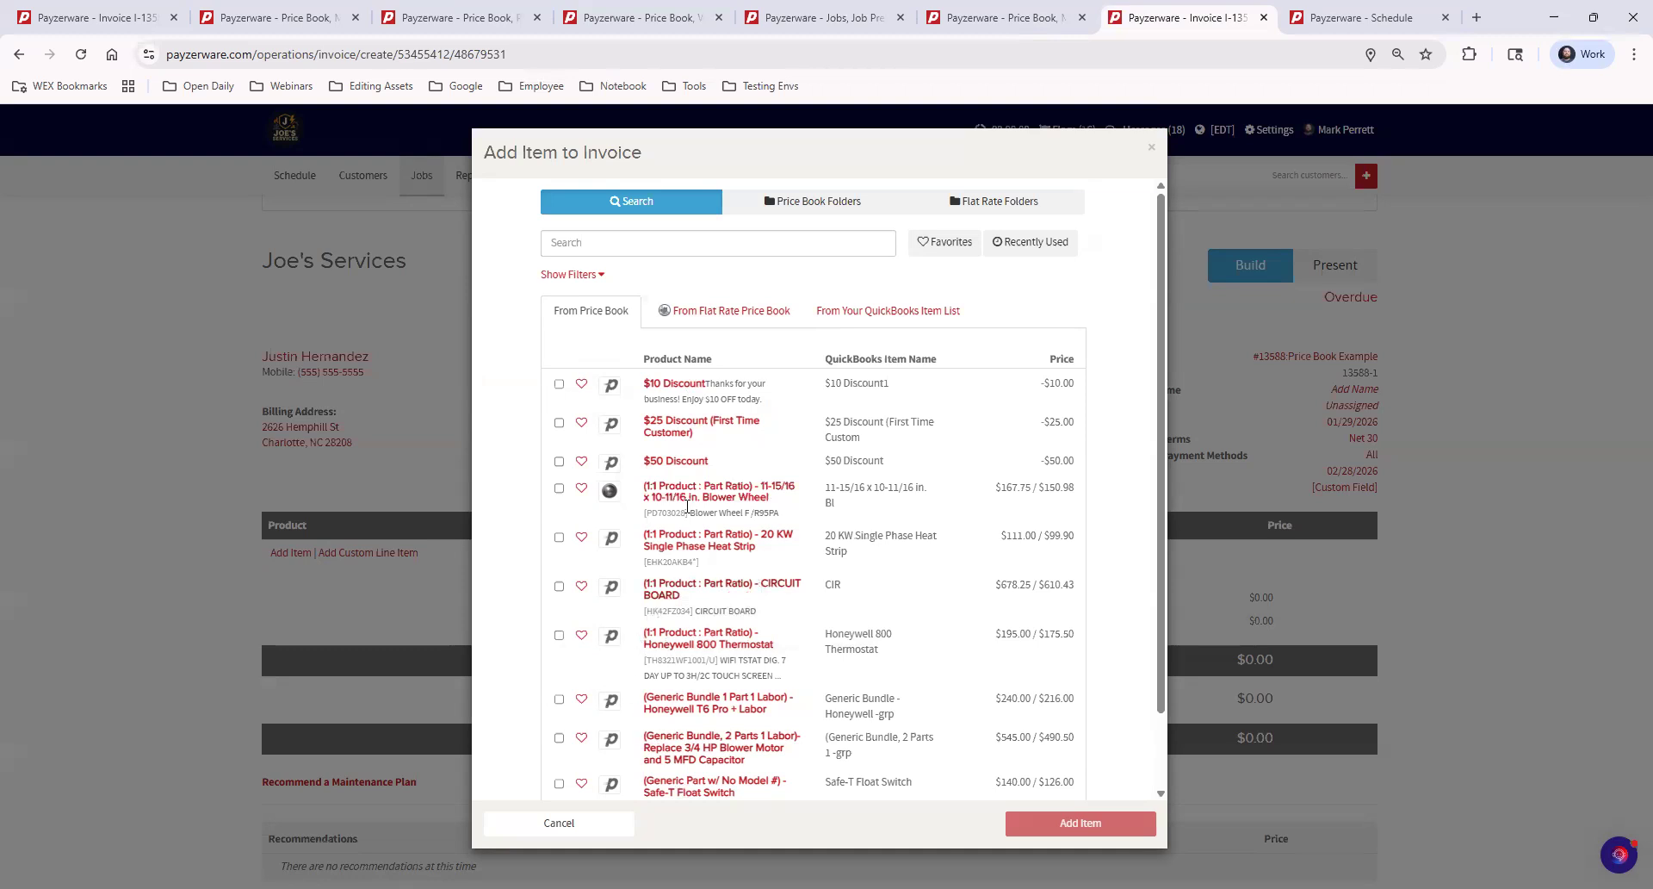
{"action": "left_click", "coordinate": [724, 307]}
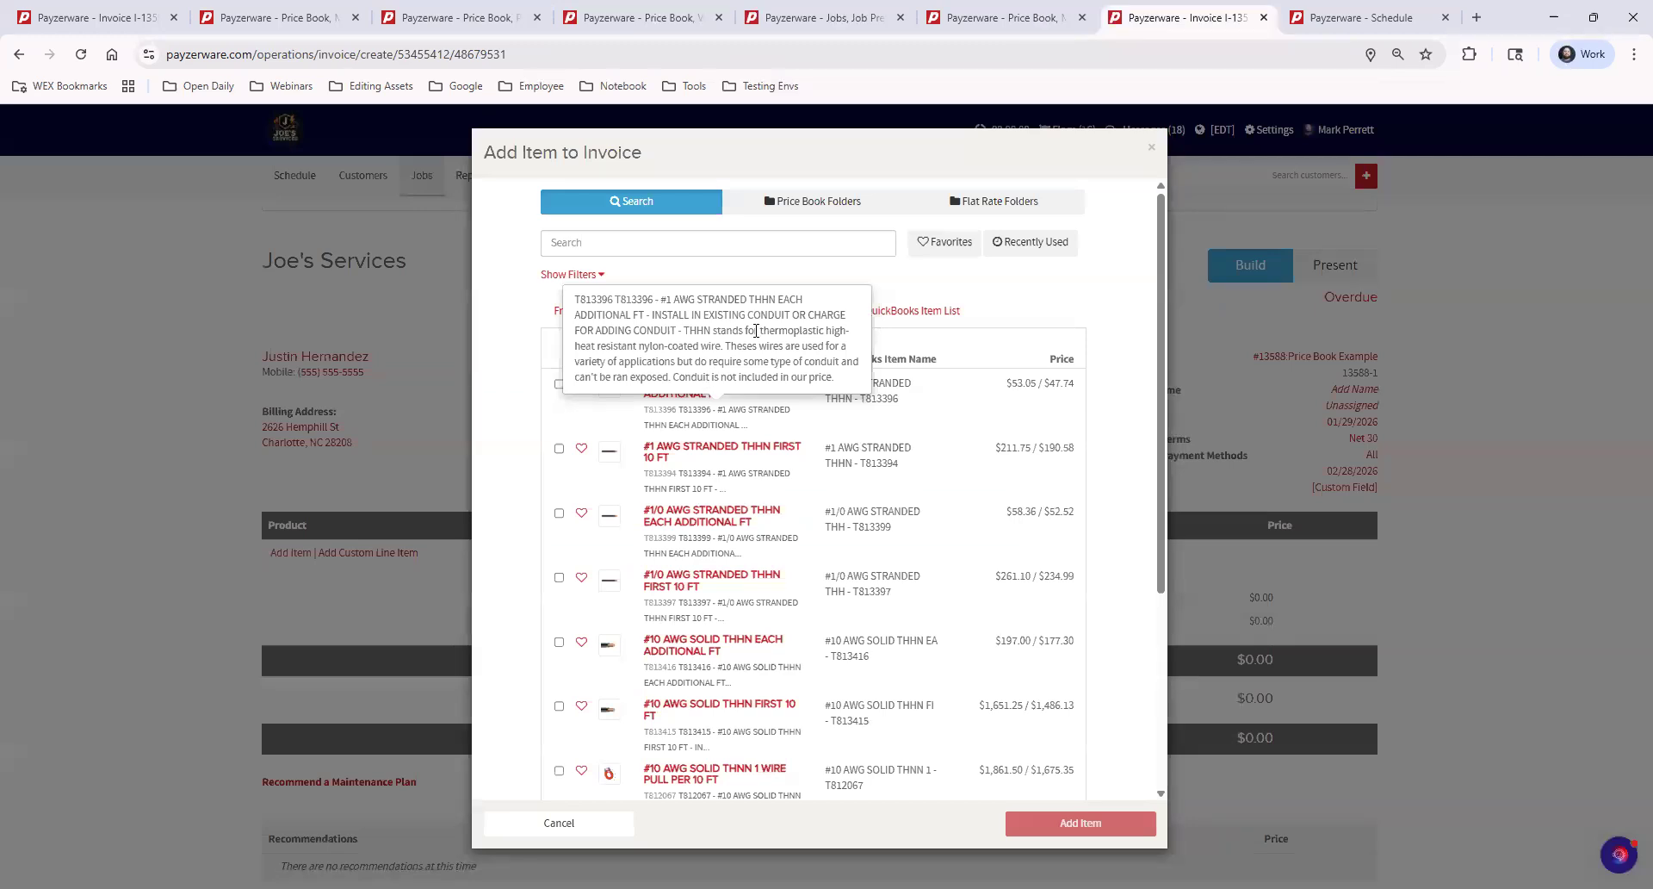
{"action": "left_click", "coordinate": [841, 311]}
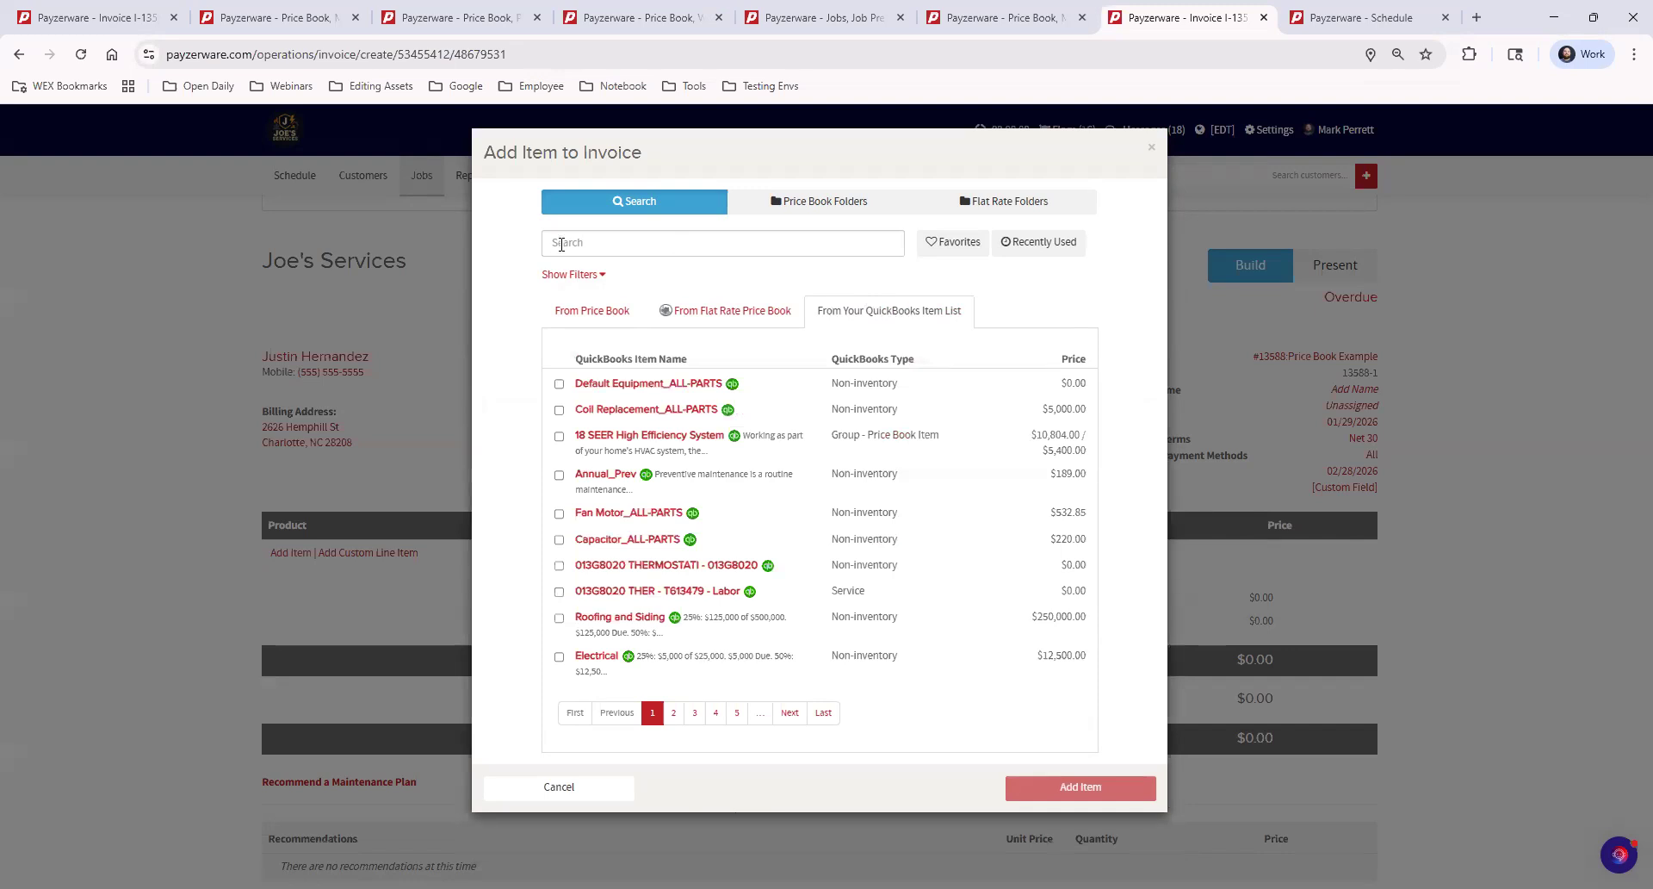
Search the price book for "general part" and select the General Part 3 marked as a favorite.
{"action": "left_click", "coordinate": [572, 310]}
{"action": "left_click", "coordinate": [608, 243]}
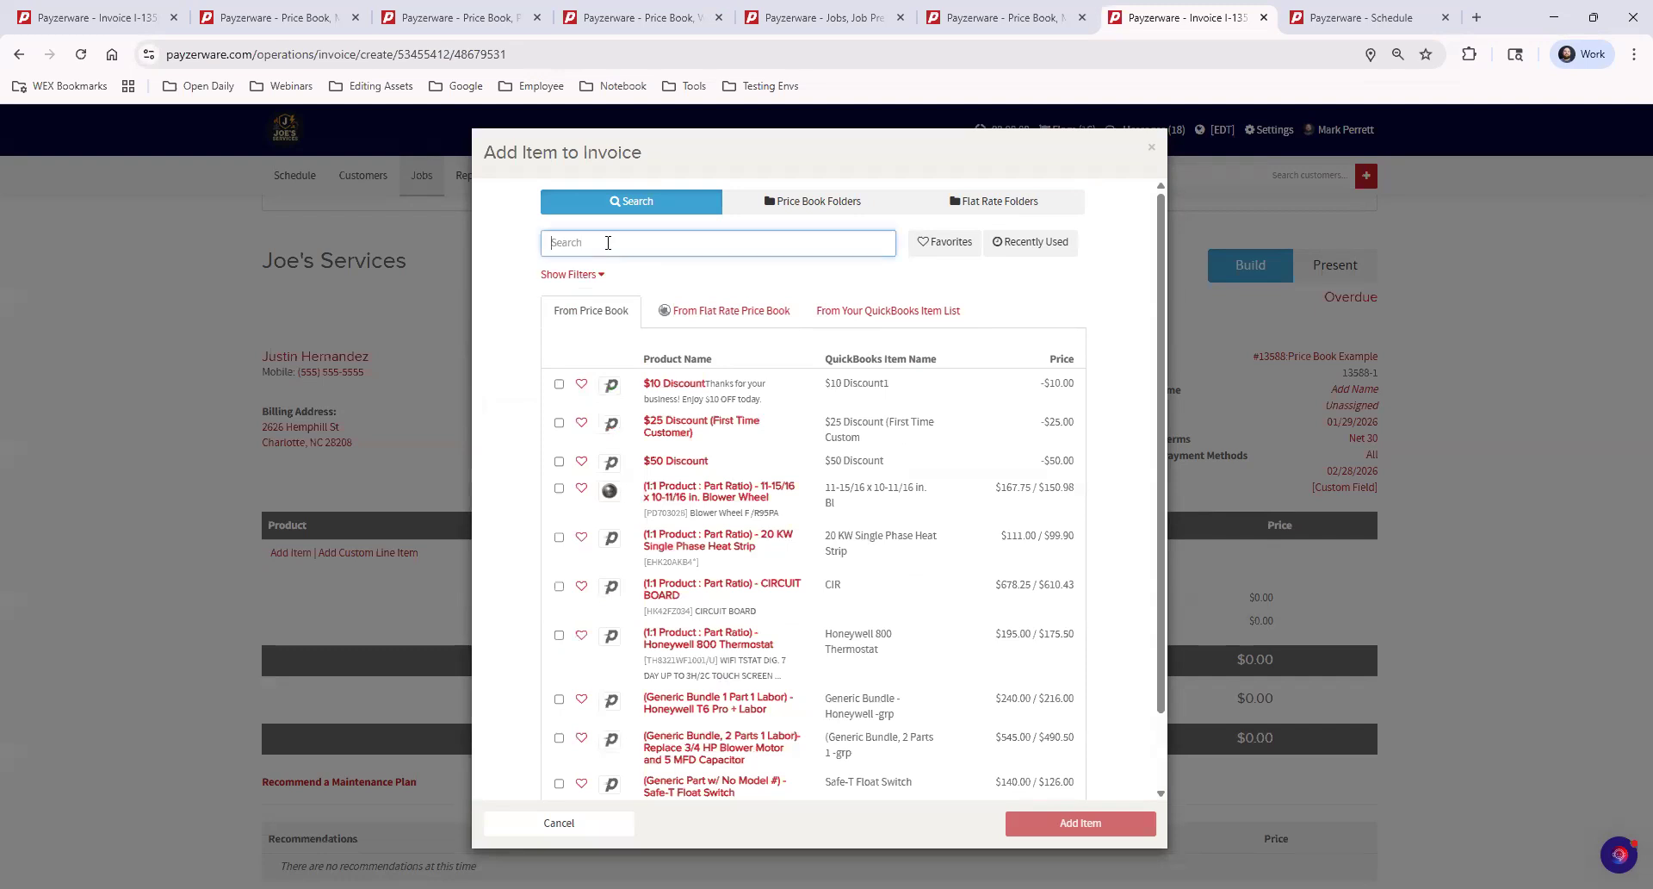
{"action": "type", "text": "general part"}
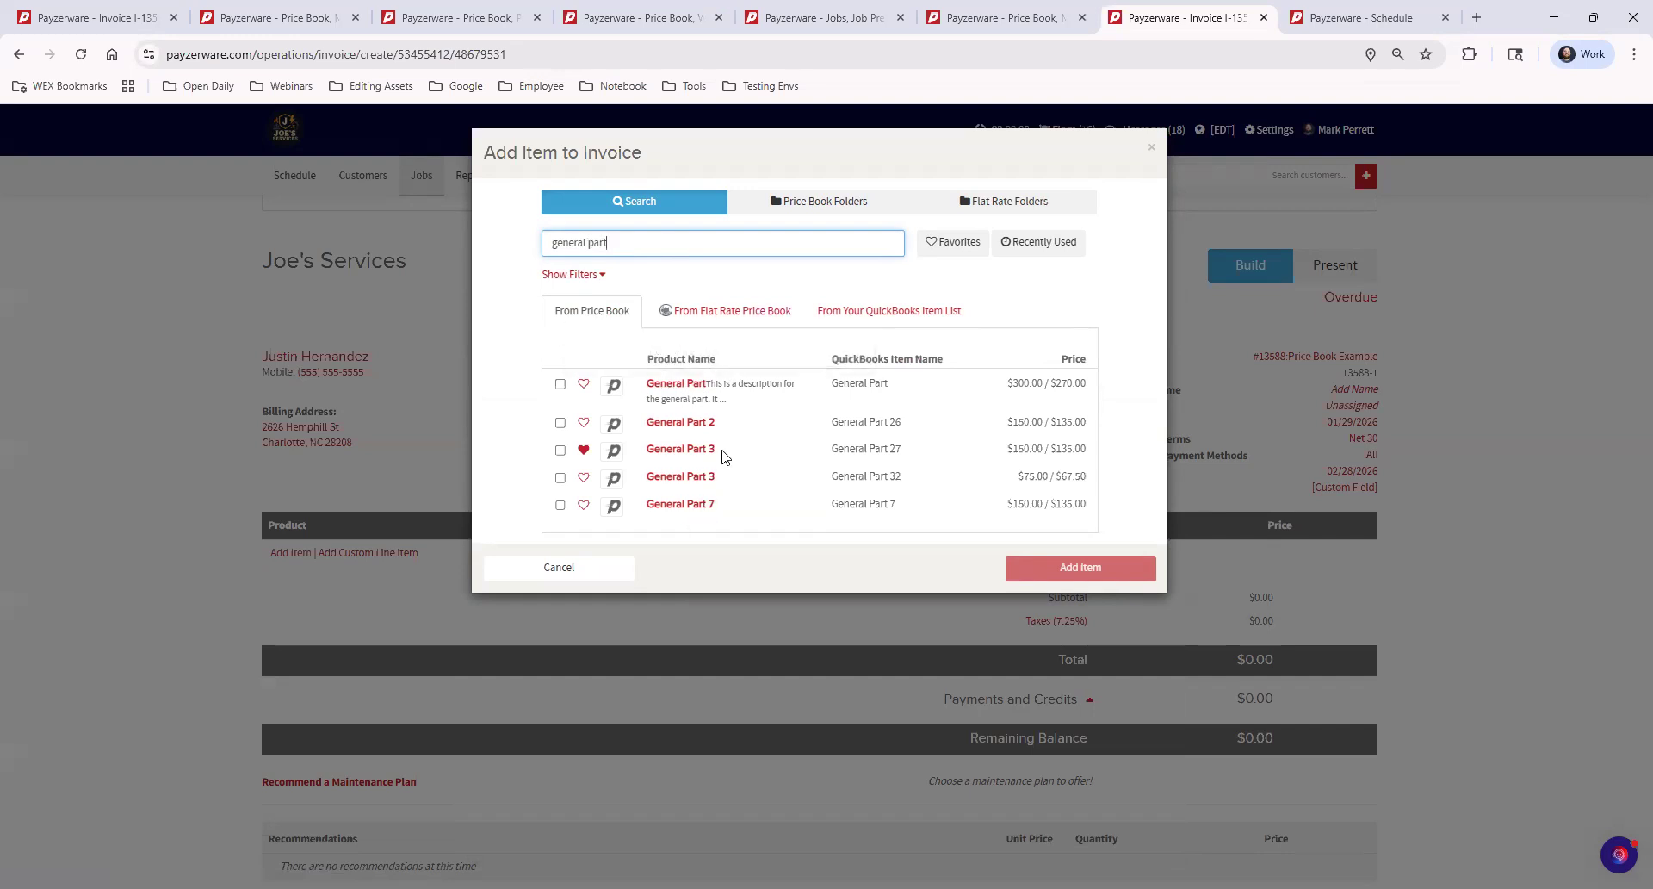
{"action": "left_click", "coordinate": [659, 451]}
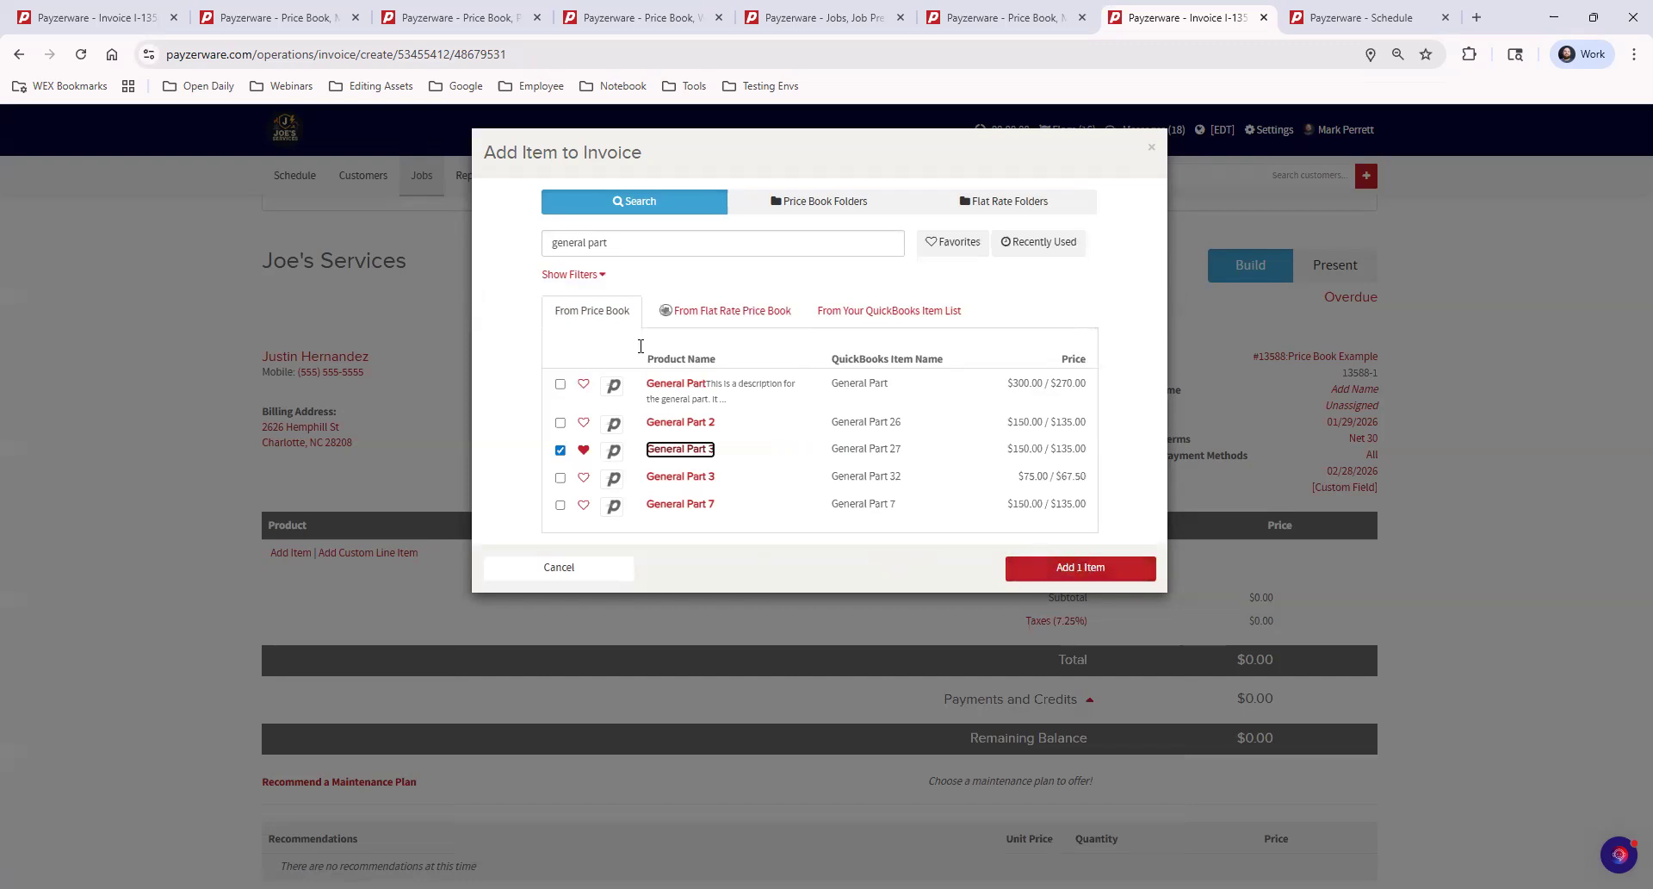
Clear the search and select Residential Labor from the price book folder 01 General > 2 Service.
{"action": "double_click", "coordinate": [656, 242]}
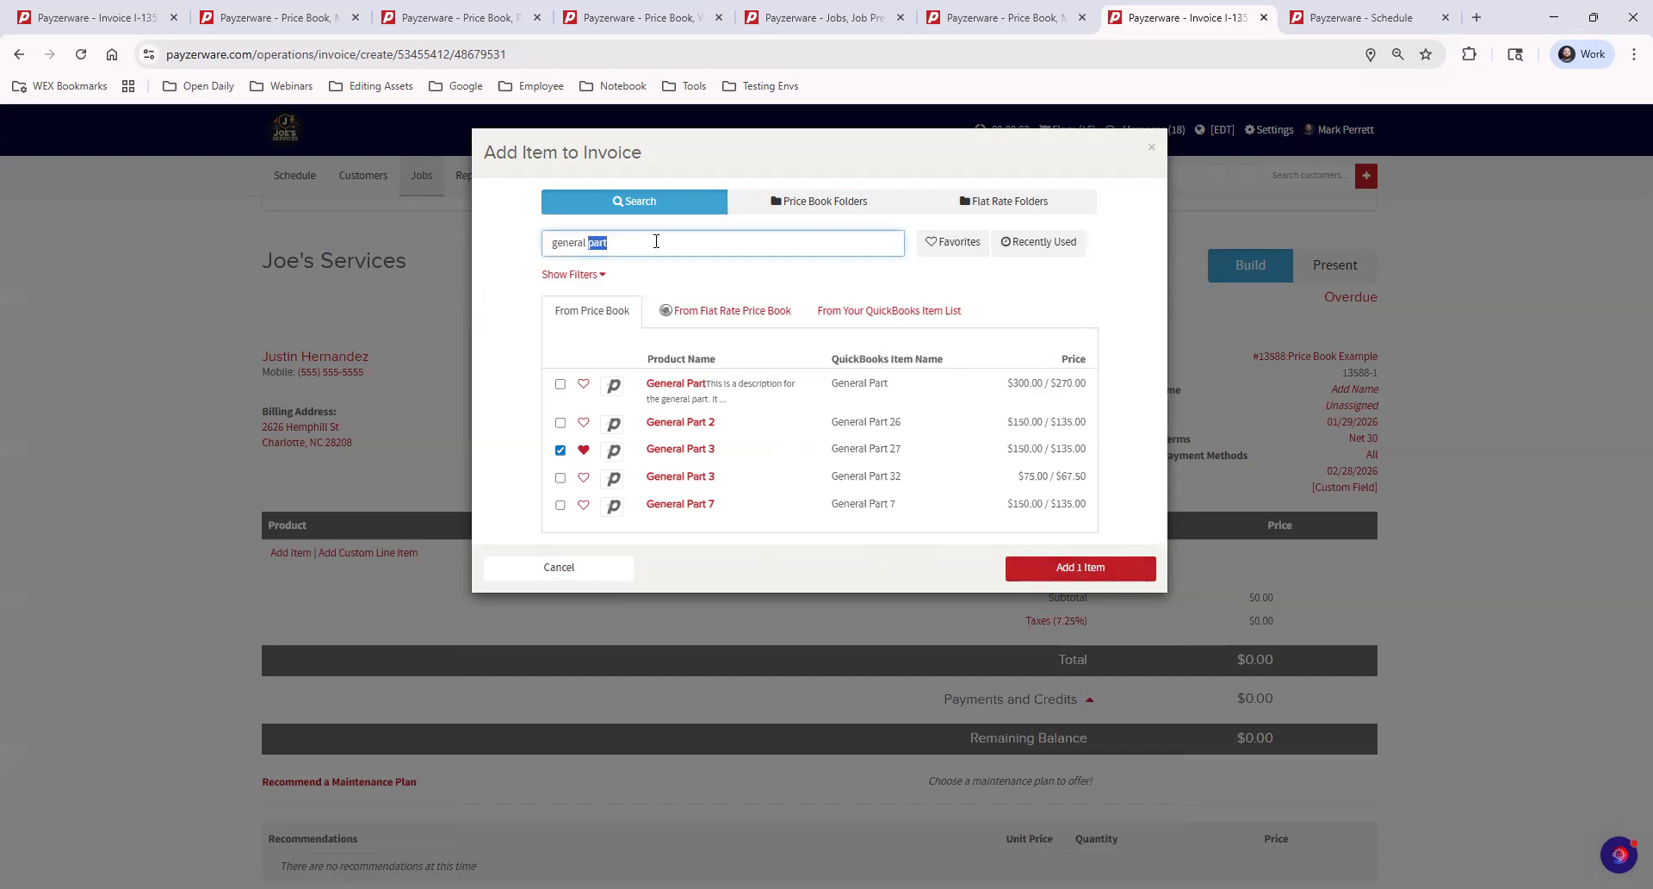
{"action": "key", "text": "ctrl+a"}
{"action": "key", "text": "BackSpace"}
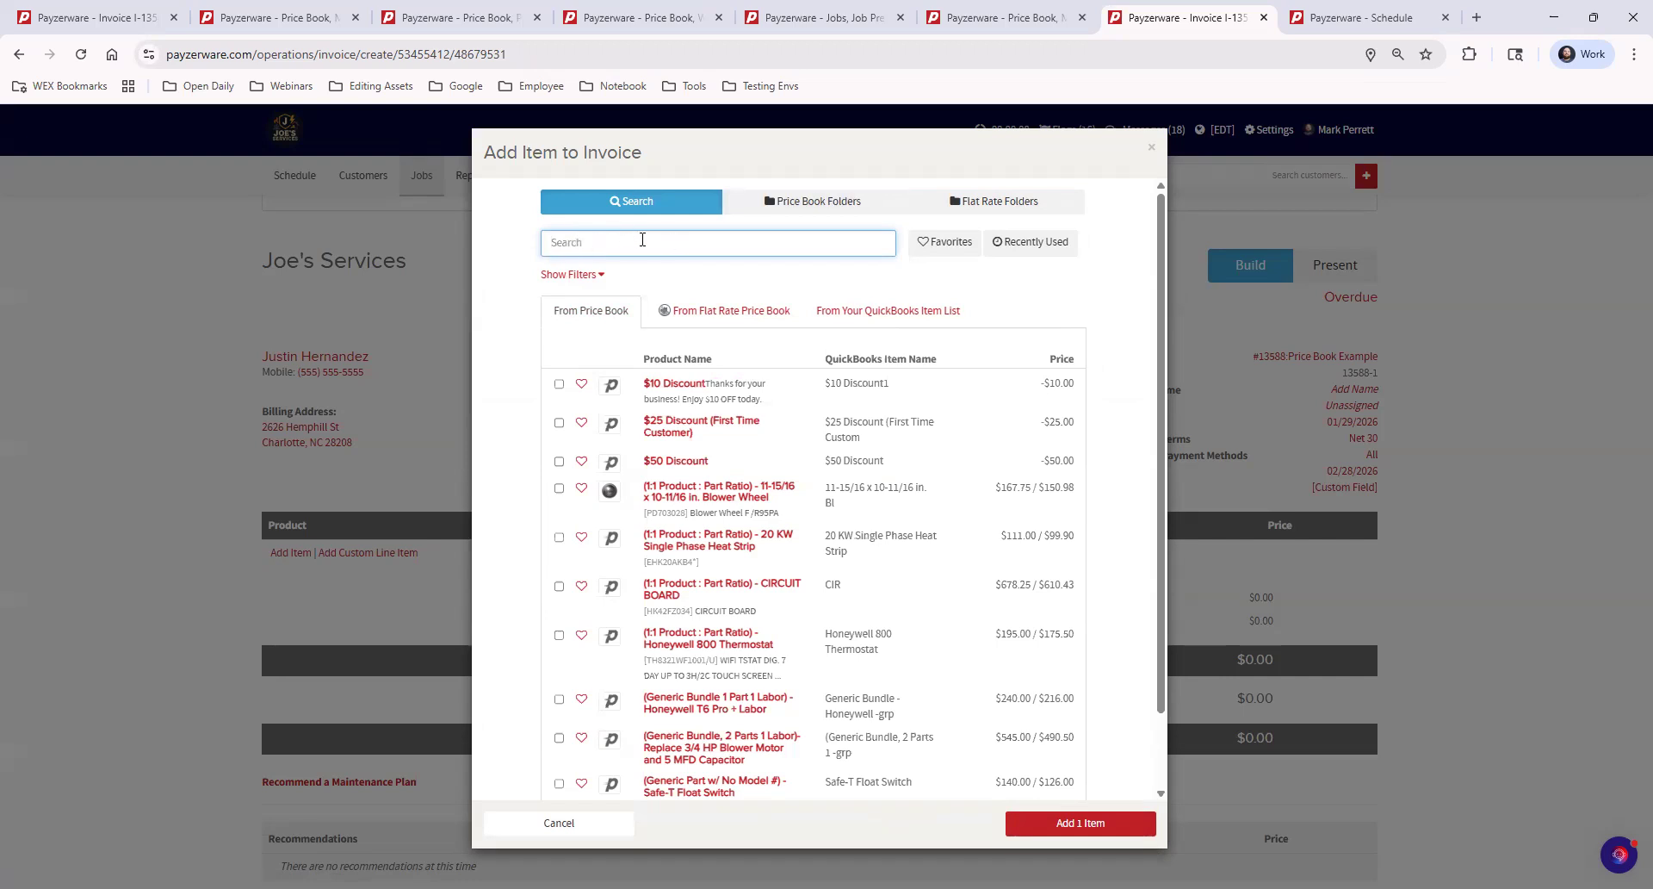
{"action": "left_click", "coordinate": [863, 206]}
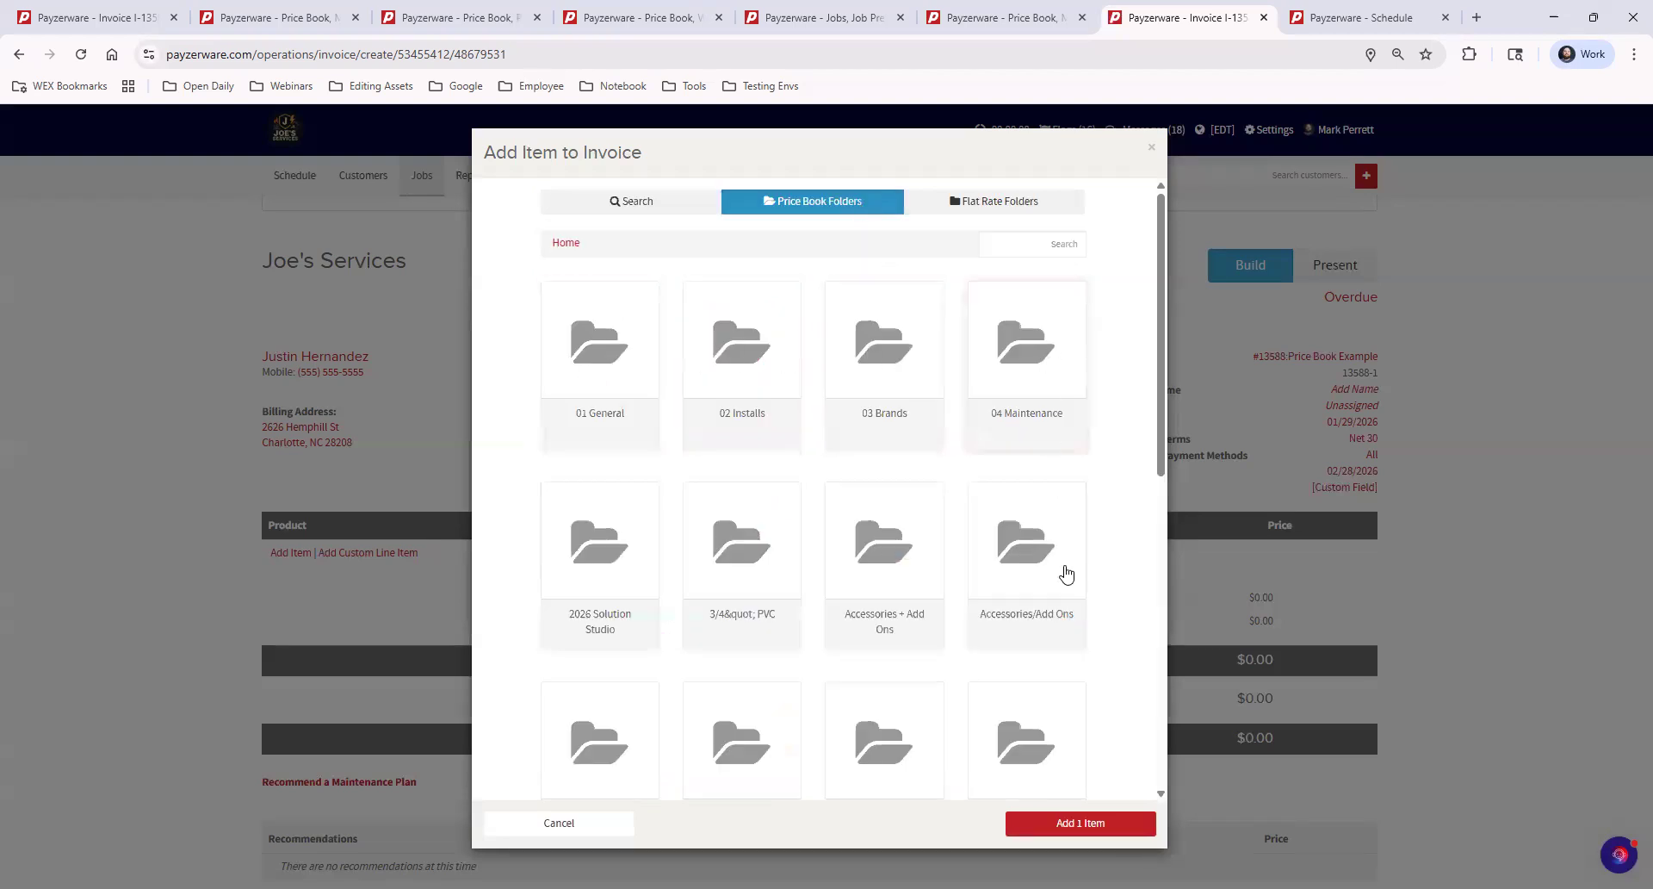
{"action": "scroll", "coordinate": [1066, 574], "scroll_direction": "down", "scroll_amount": 3}
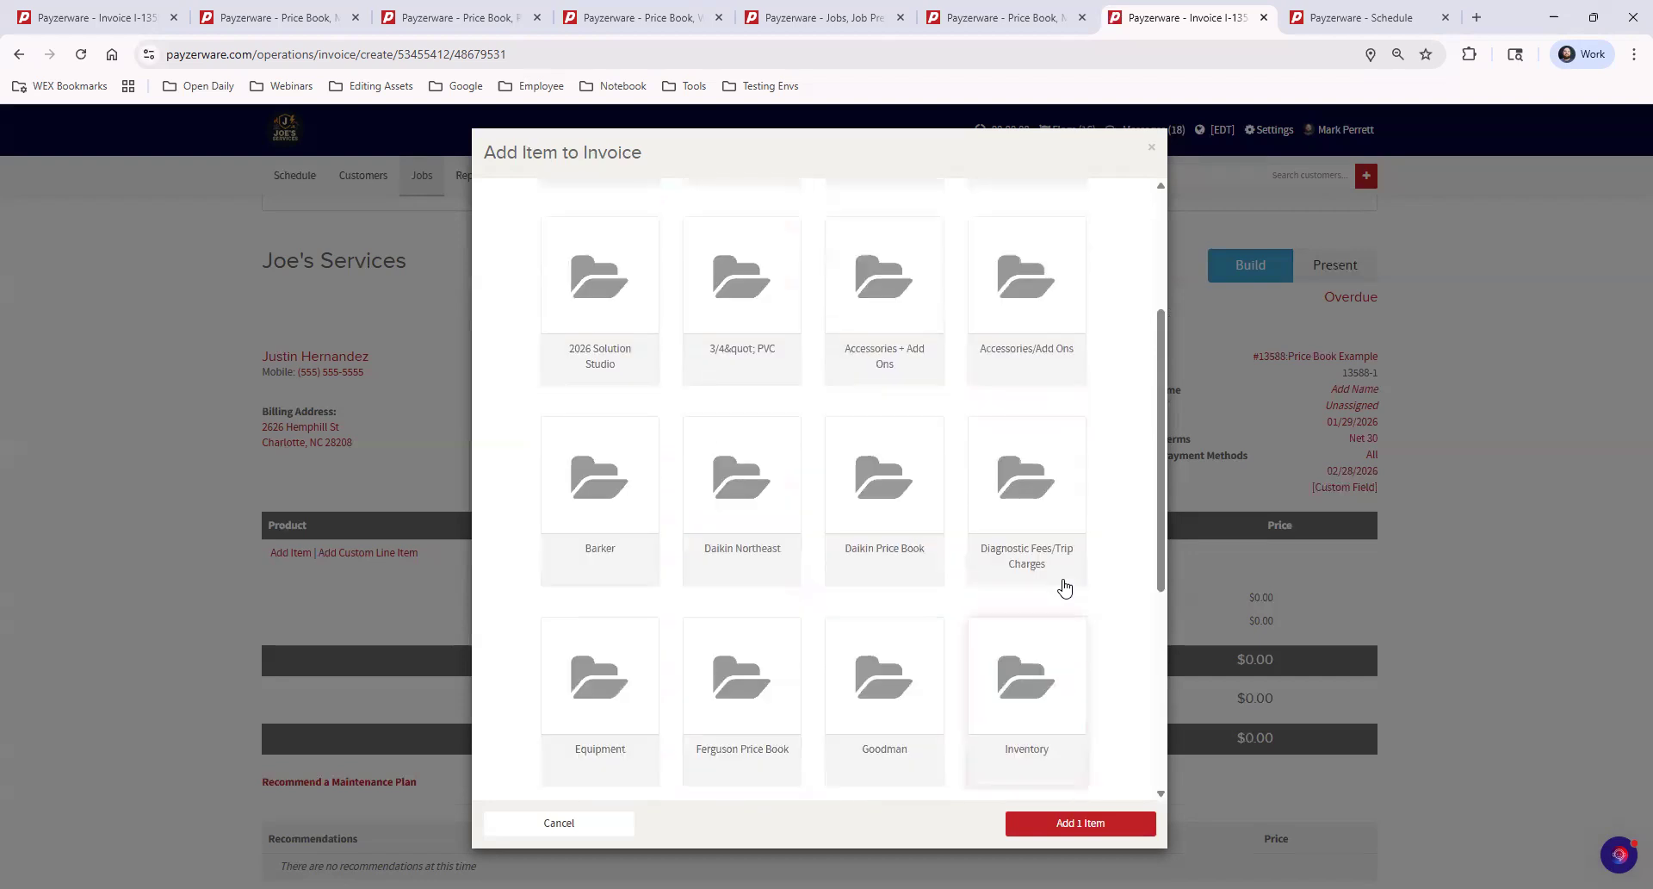
{"action": "scroll", "coordinate": [1064, 586], "scroll_direction": "up", "scroll_amount": 3}
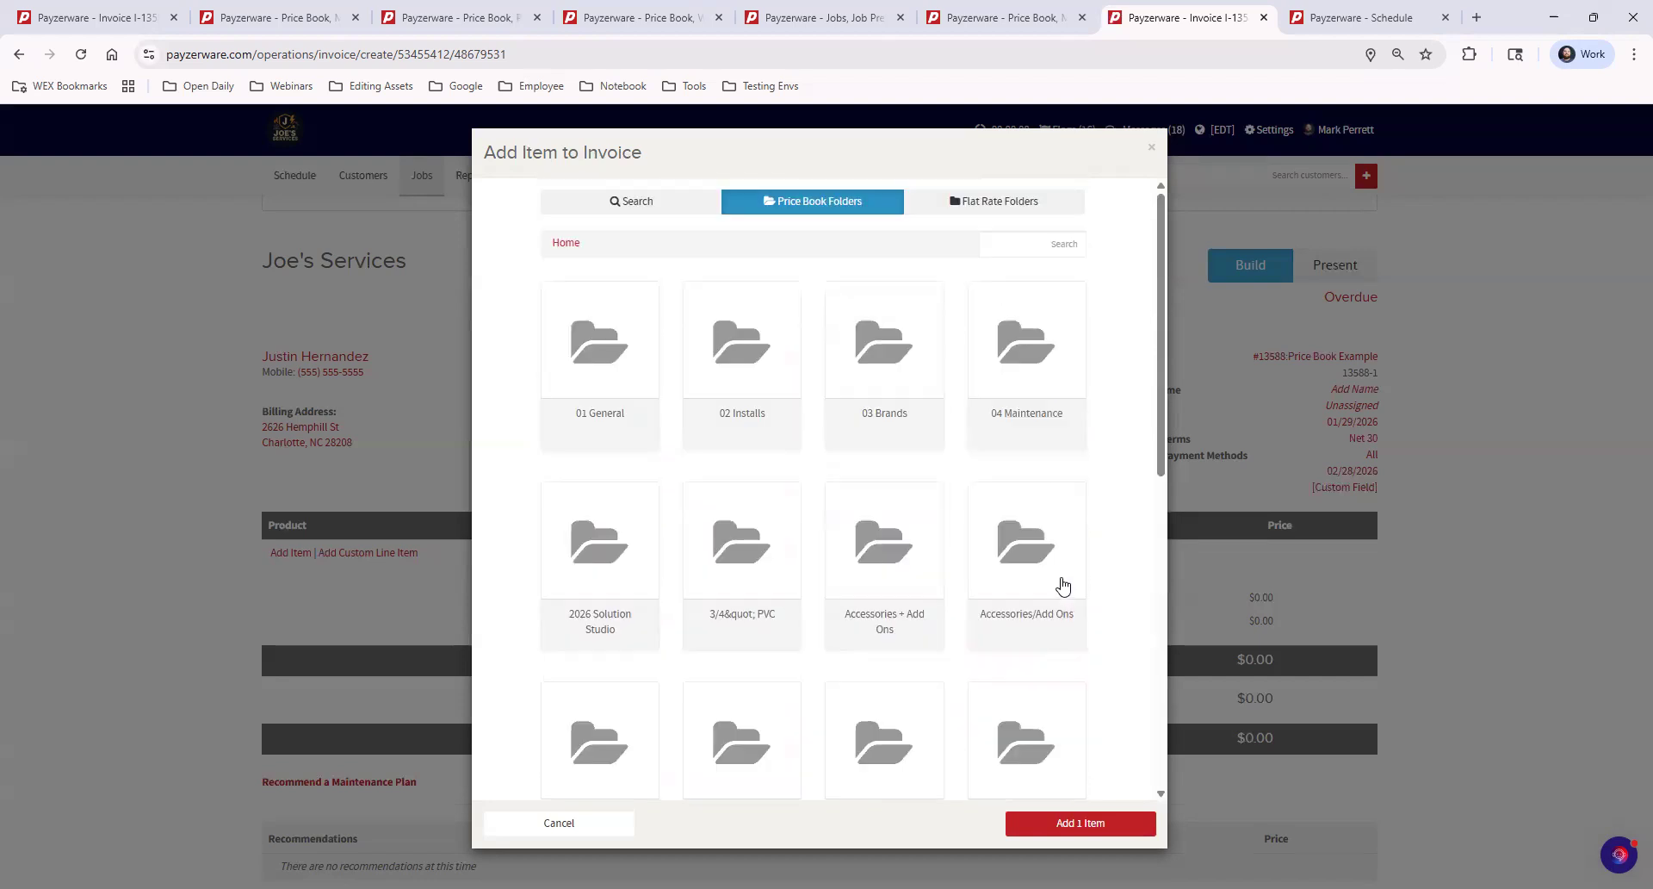
{"action": "left_click", "coordinate": [600, 349]}
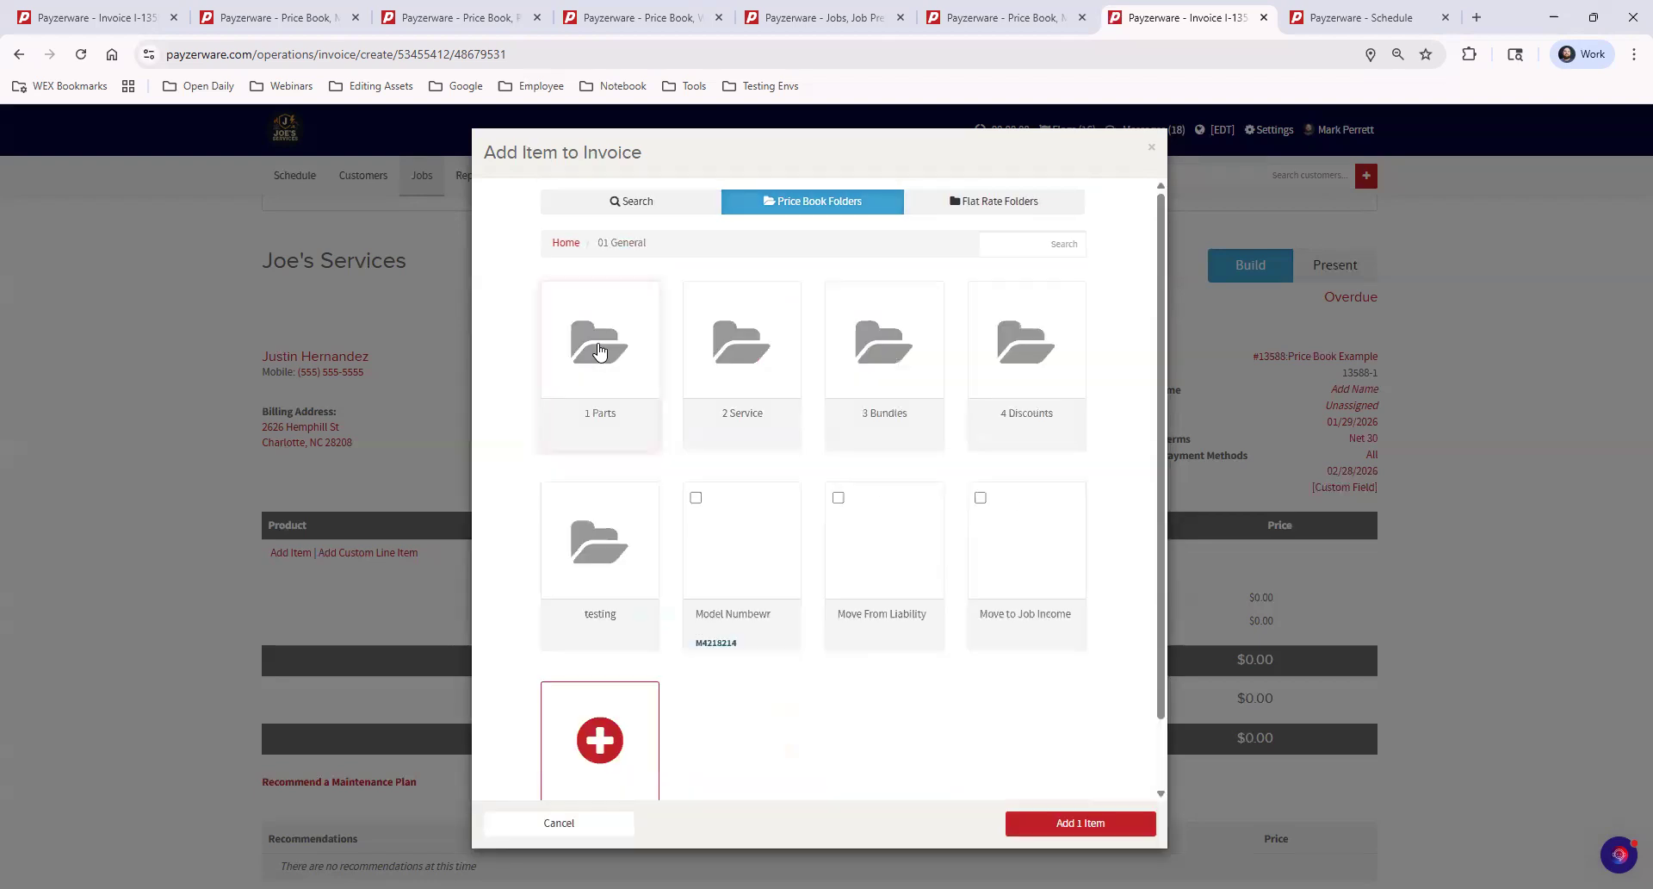
{"action": "left_click", "coordinate": [736, 348]}
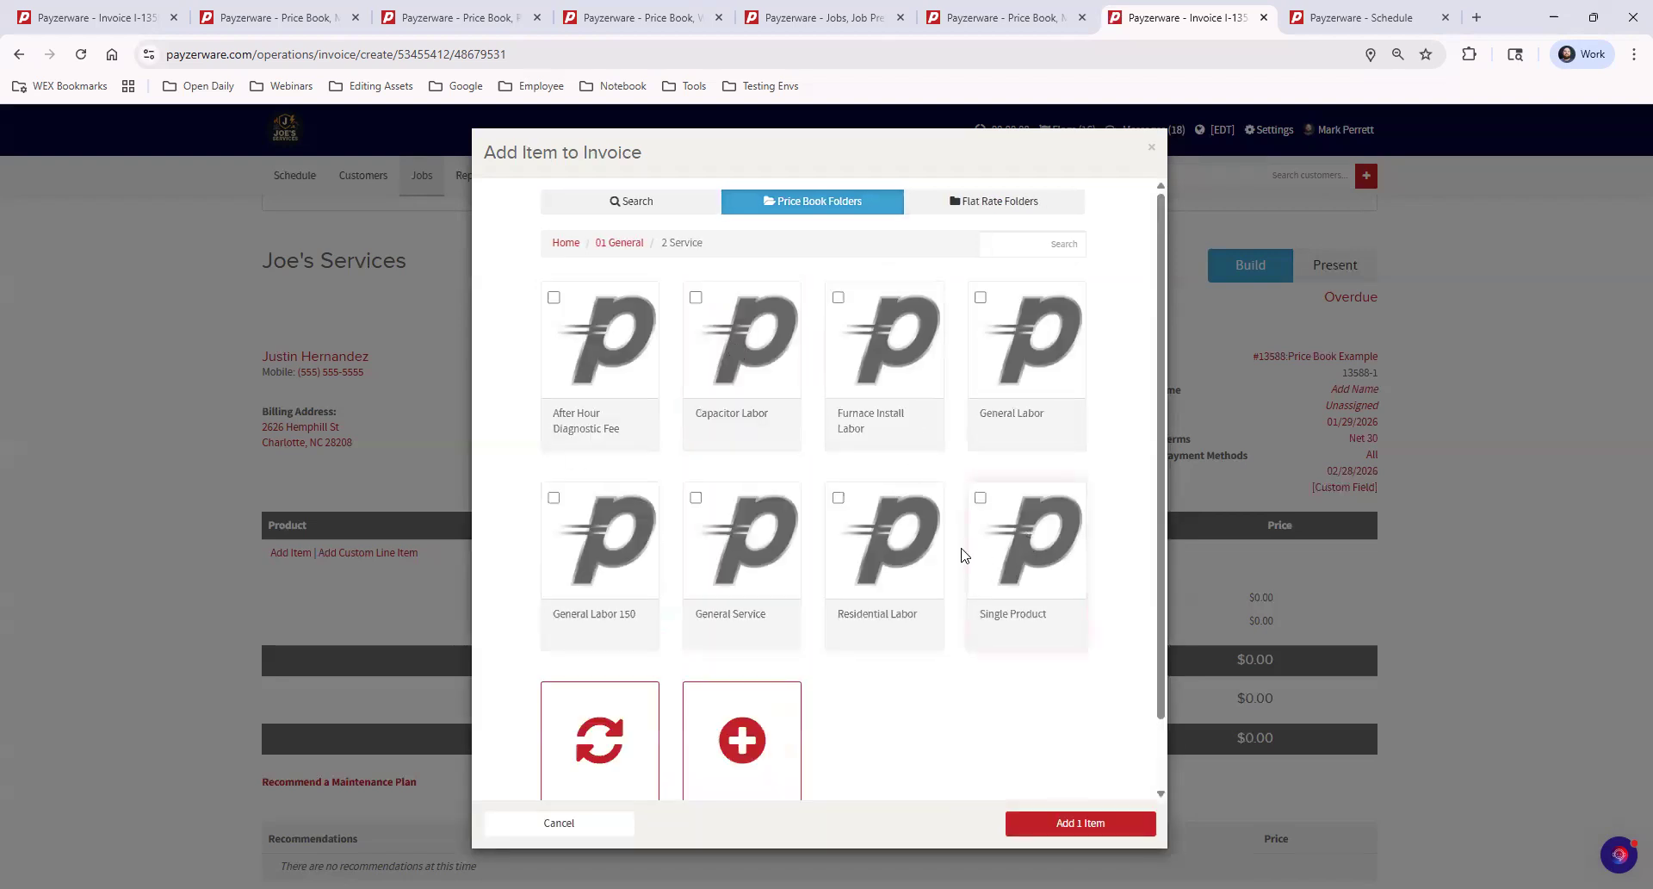
{"action": "left_click", "coordinate": [859, 560]}
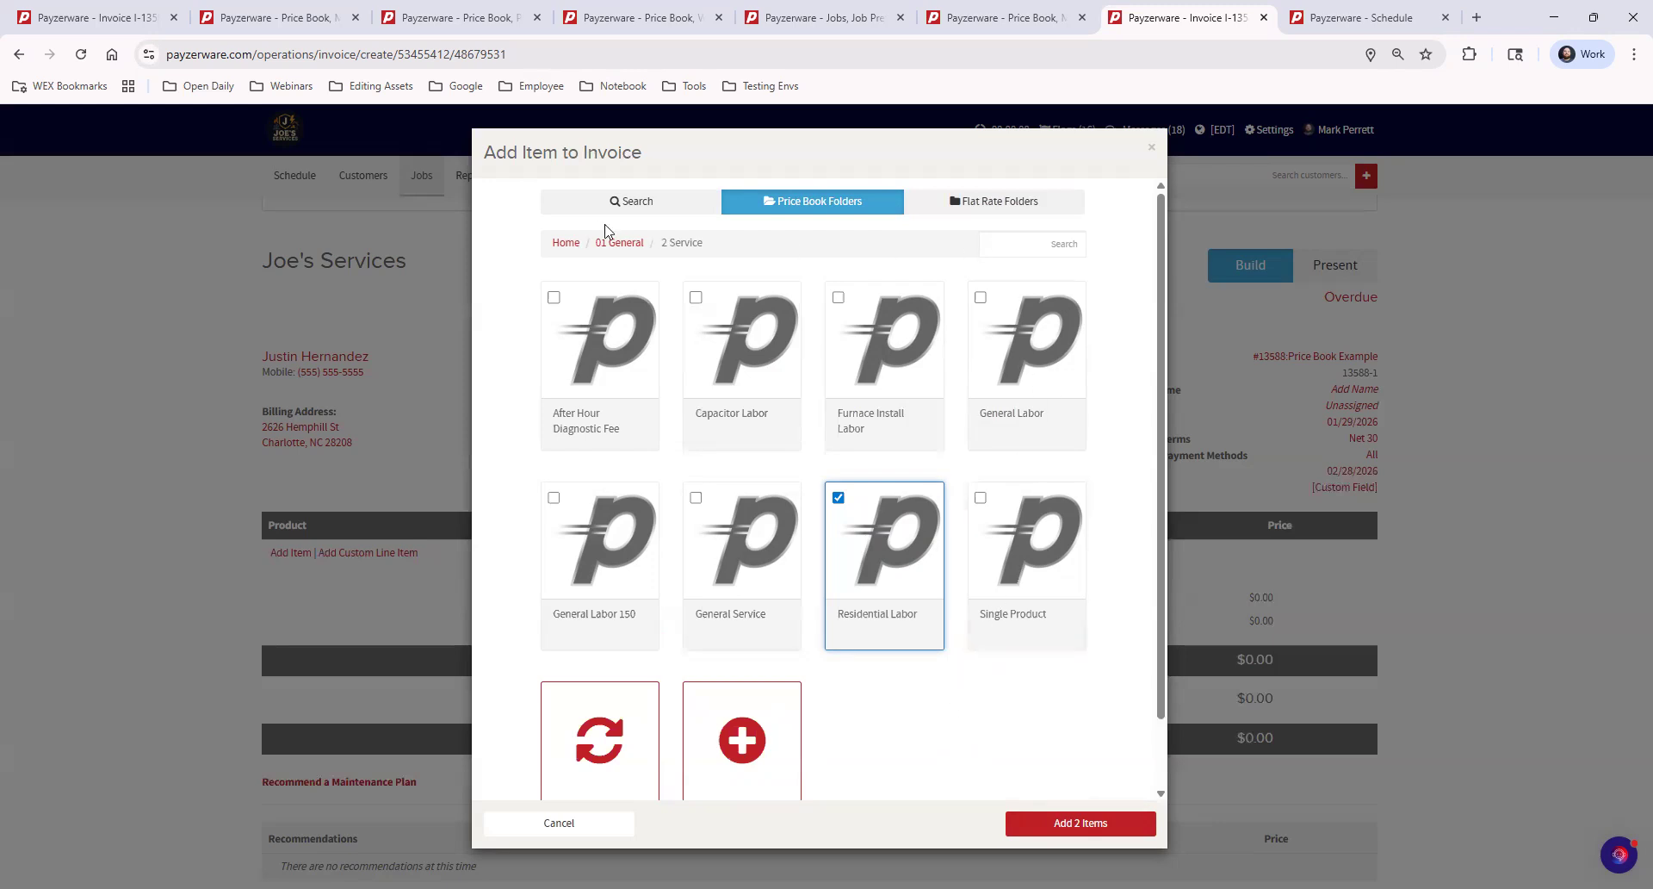
Search the price book for "filter", select the 4 " Honeywell Filter and add all selected items to the invoice.
{"action": "left_click", "coordinate": [565, 245]}
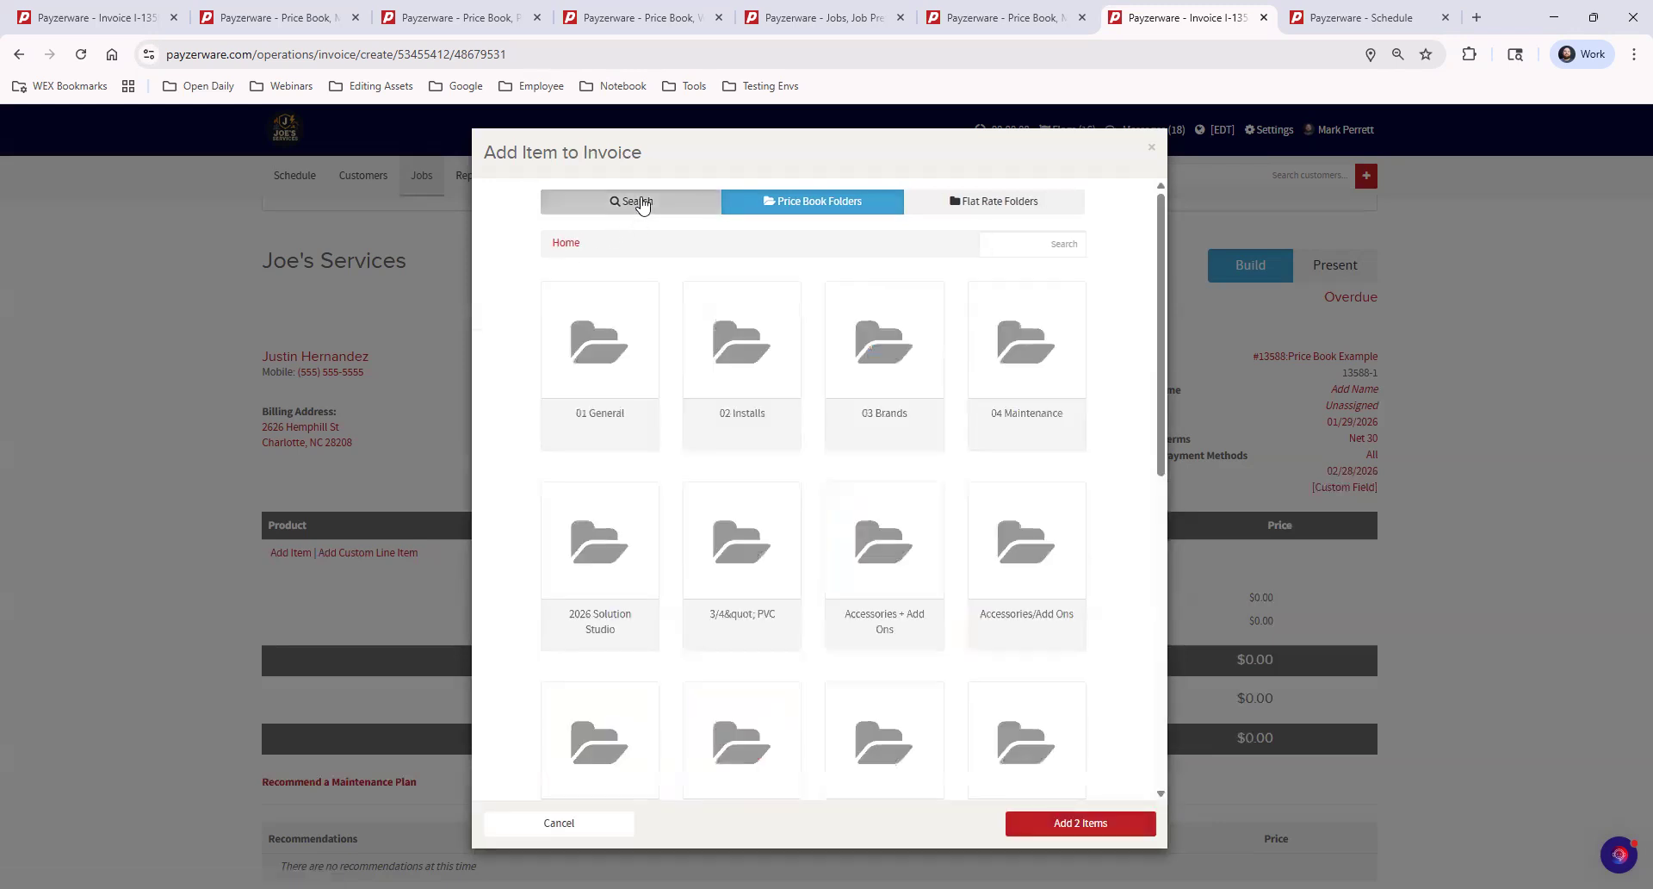
{"action": "left_click", "coordinate": [641, 203]}
{"action": "left_click", "coordinate": [636, 246]}
{"action": "type", "text": "filter"}
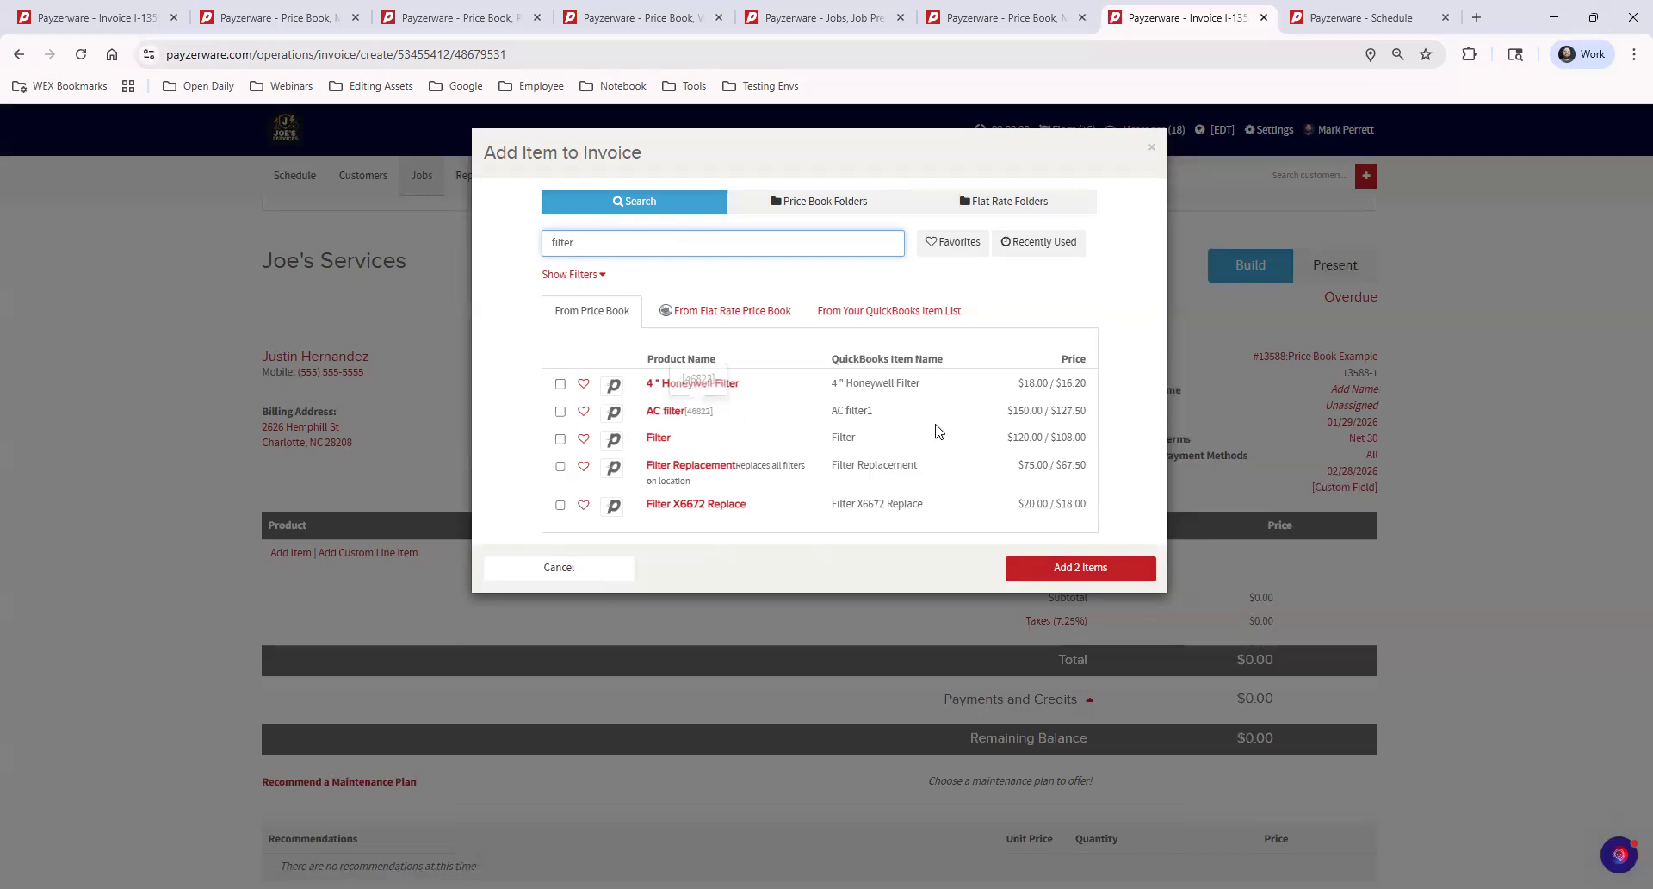
{"action": "left_click", "coordinate": [561, 385]}
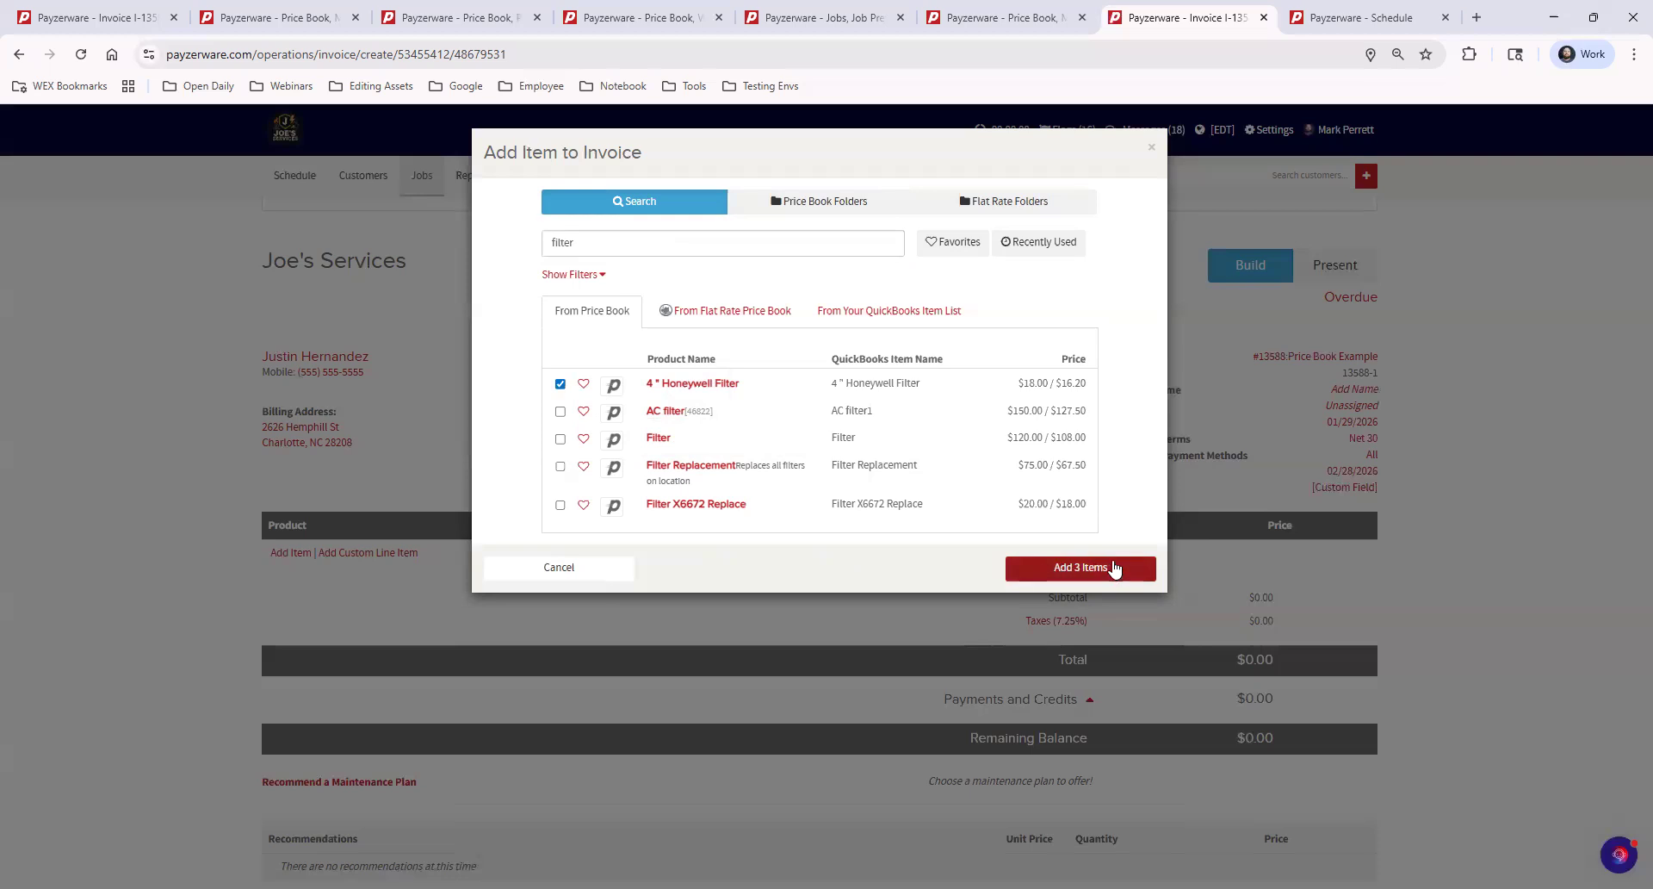
{"action": "left_click", "coordinate": [1120, 569]}
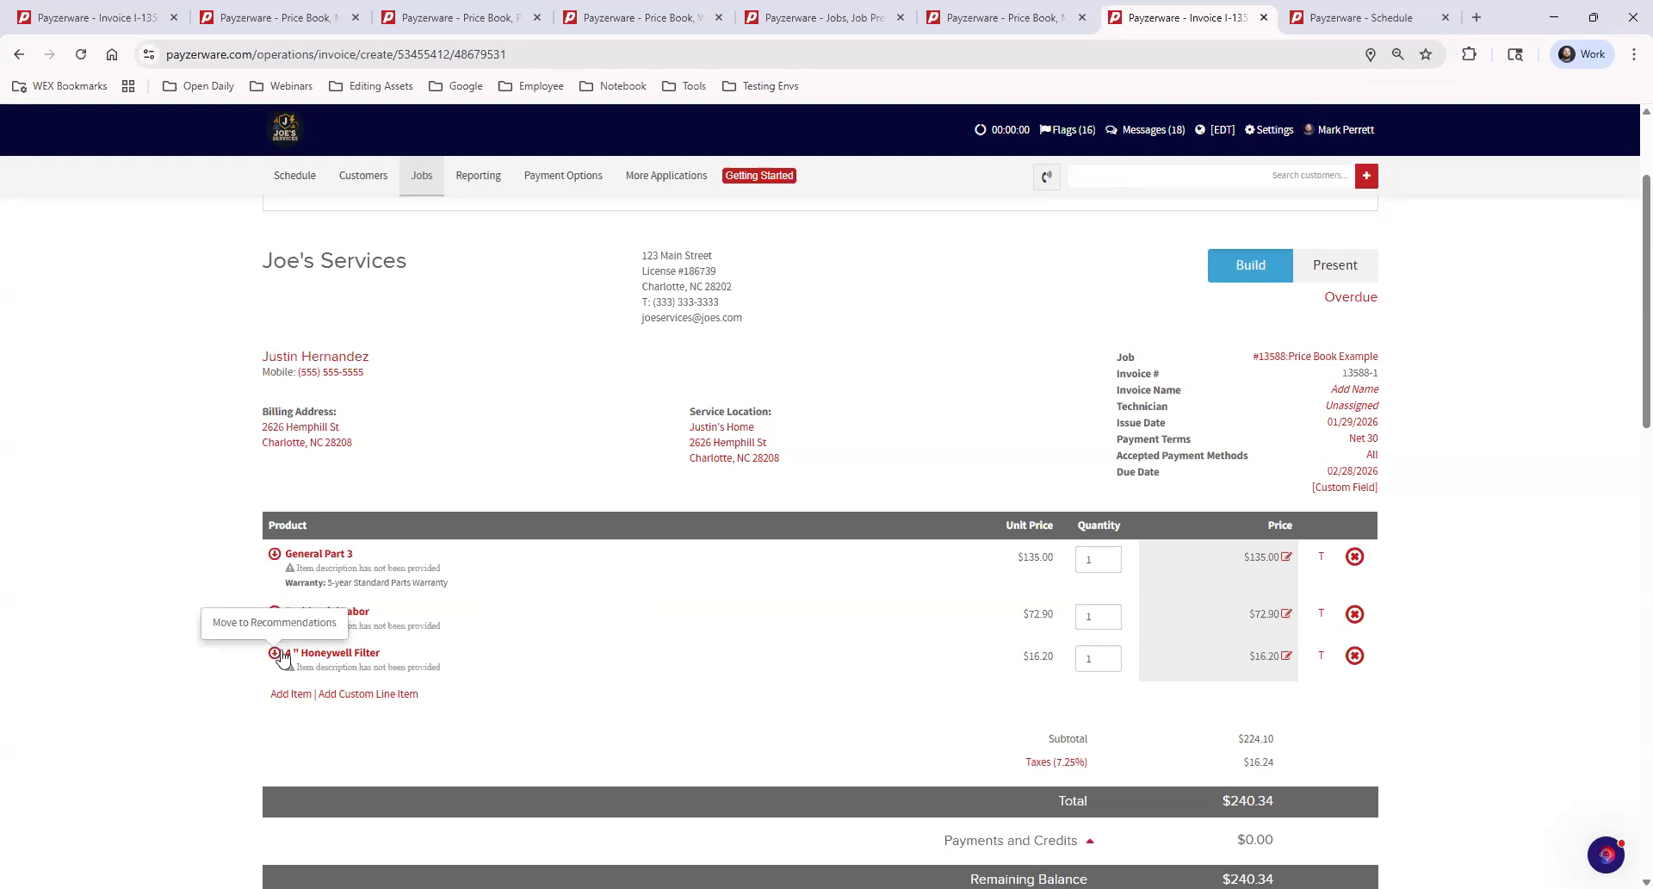
Move the 4 " Honeywell Filter to the invoice's recommendations and return it to the product list.
{"action": "left_click", "coordinate": [274, 653]}
{"action": "scroll", "coordinate": [857, 656], "scroll_direction": "down", "scroll_amount": 2}
{"action": "scroll", "coordinate": [856, 656], "scroll_direction": "down", "scroll_amount": 3}
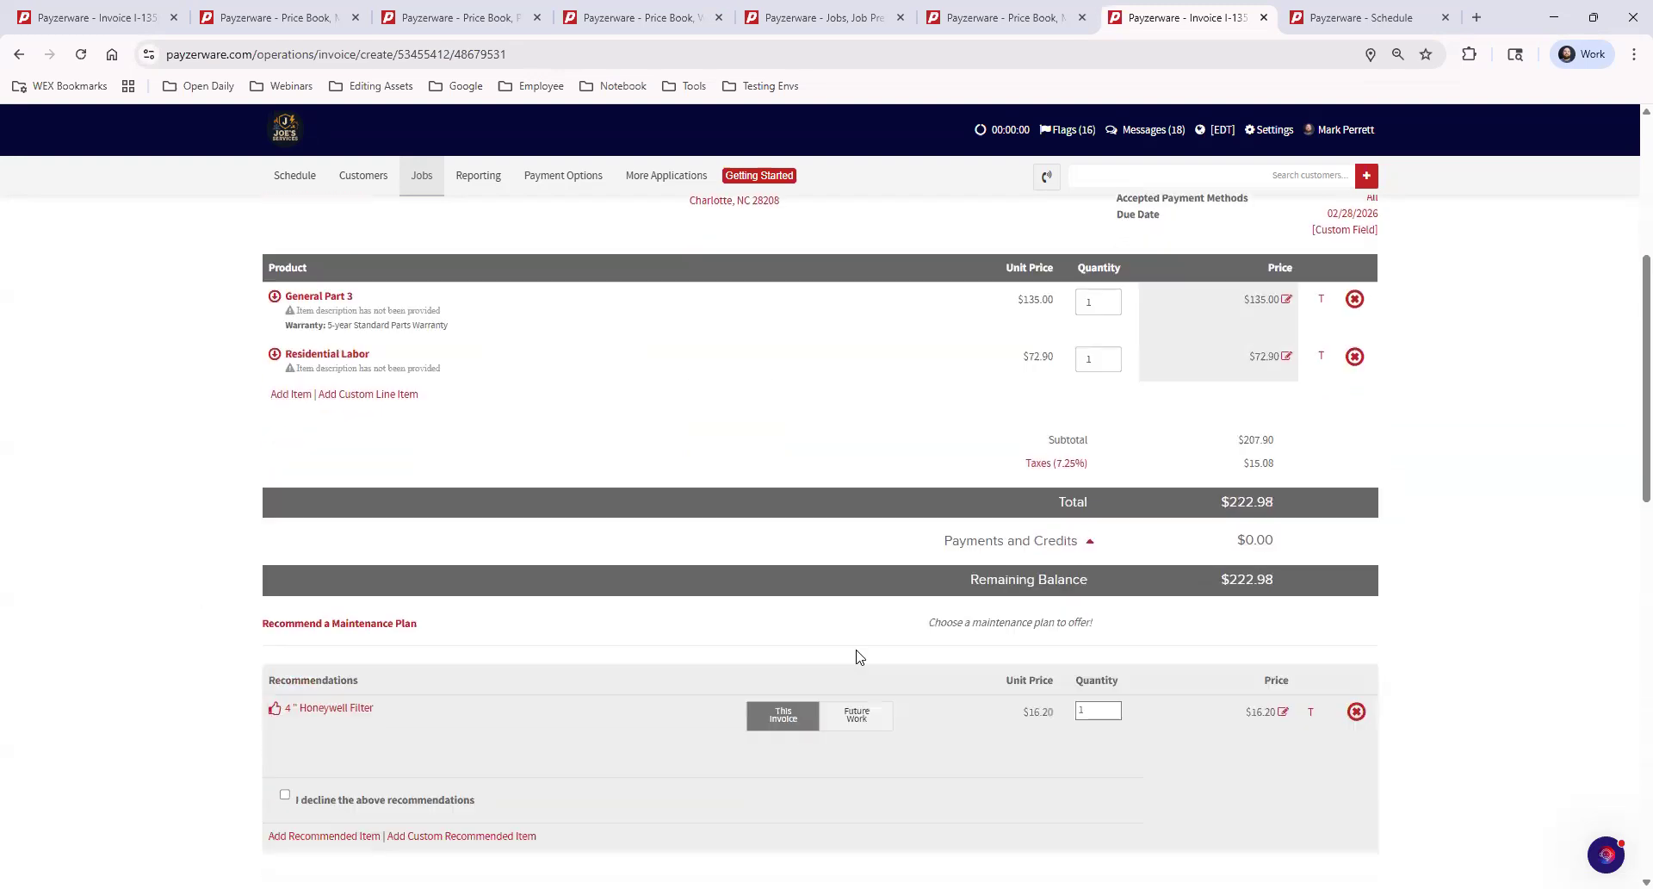
{"action": "scroll", "coordinate": [856, 656], "scroll_direction": "up", "scroll_amount": 2}
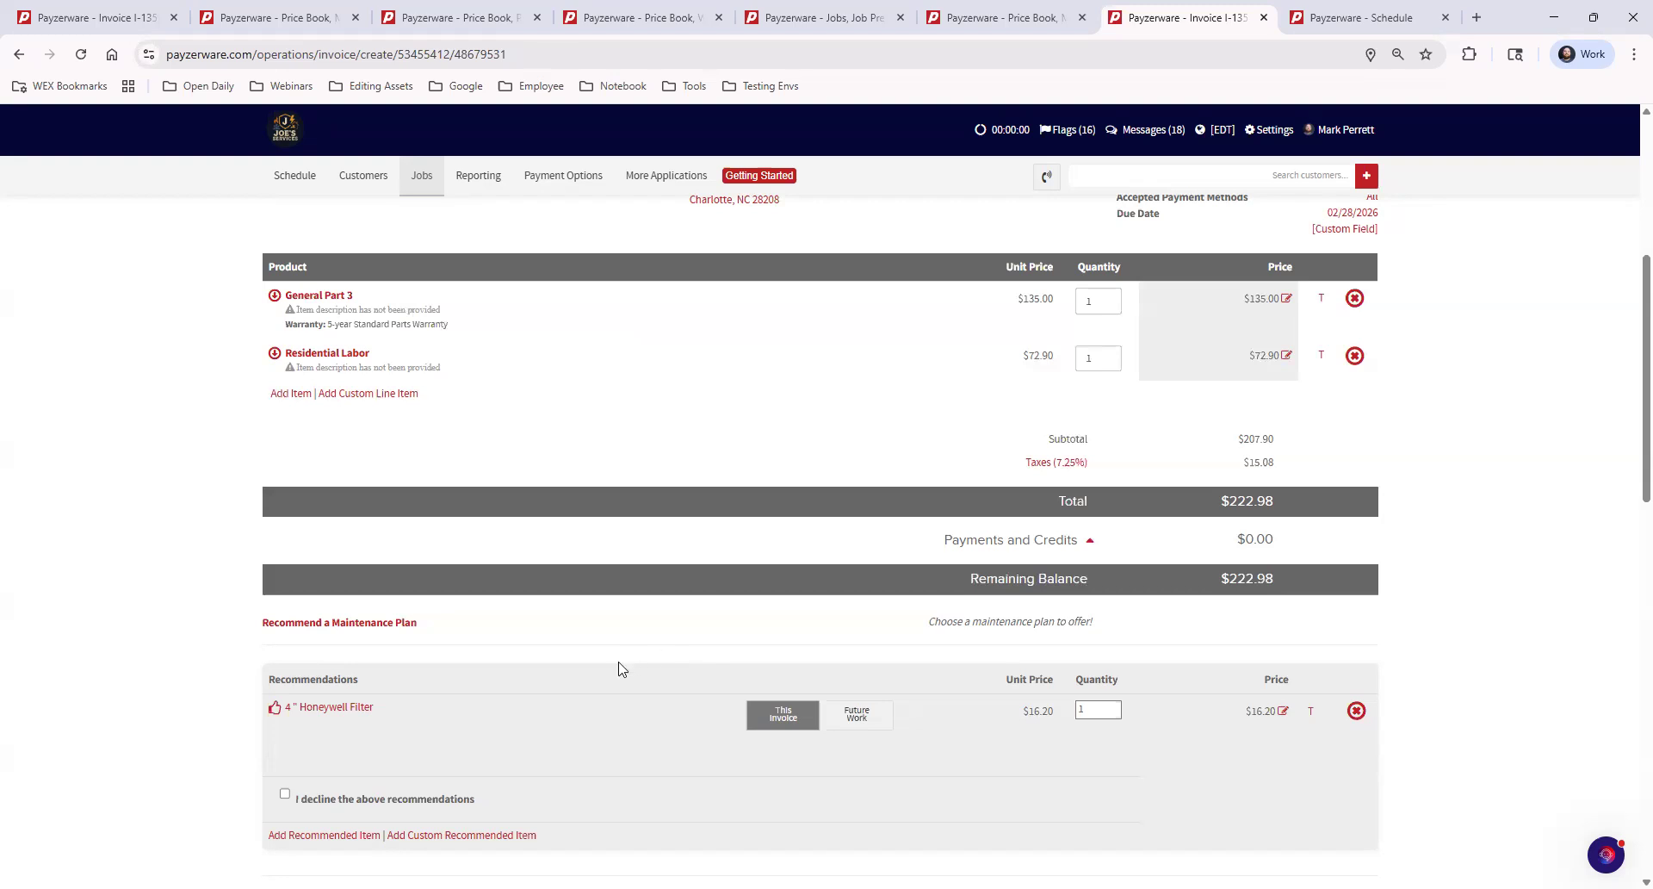
{"action": "left_click", "coordinate": [273, 708]}
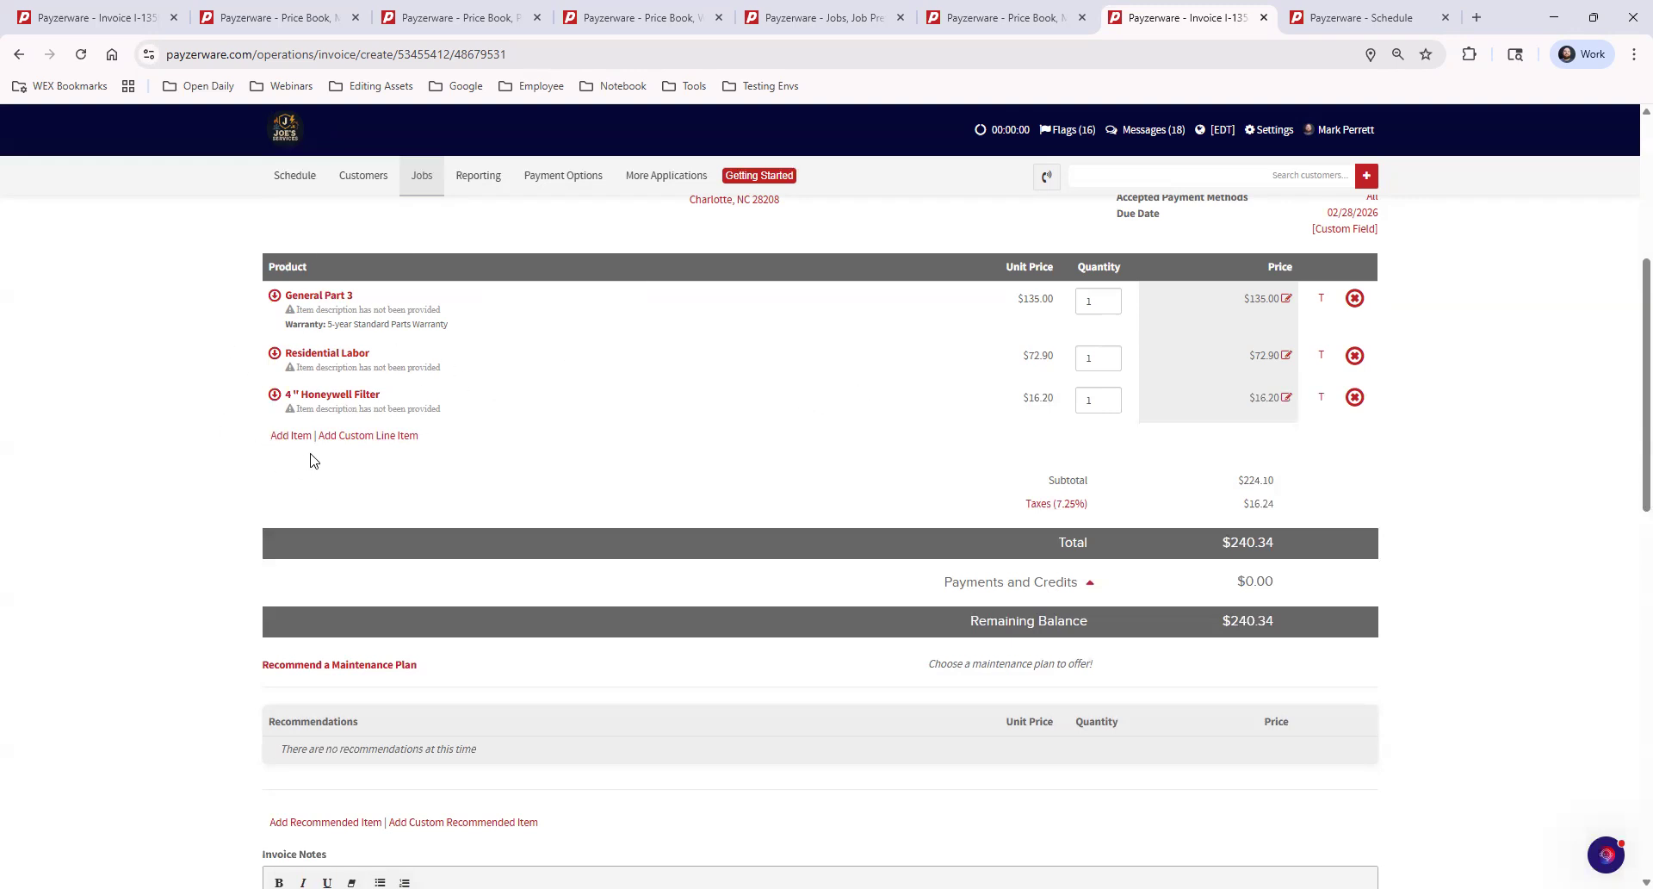
Review the name, description and serial number fields of the General Part 3 line item and update it without changes.
{"action": "scroll", "coordinate": [315, 459], "scroll_direction": "up", "scroll_amount": 2}
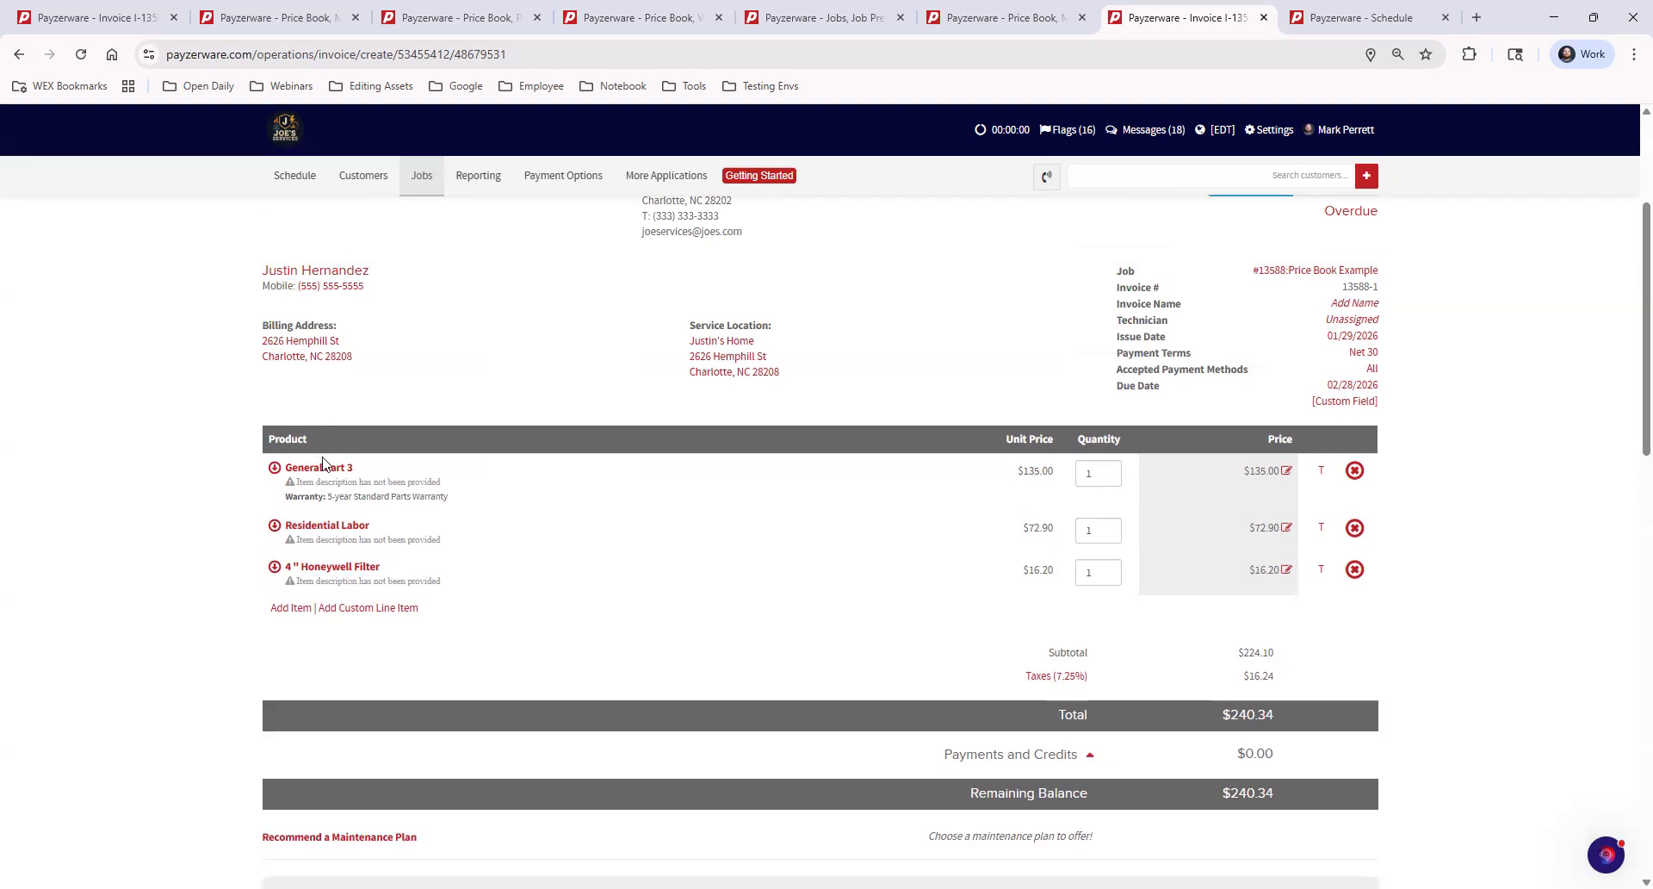
{"action": "left_click", "coordinate": [330, 469]}
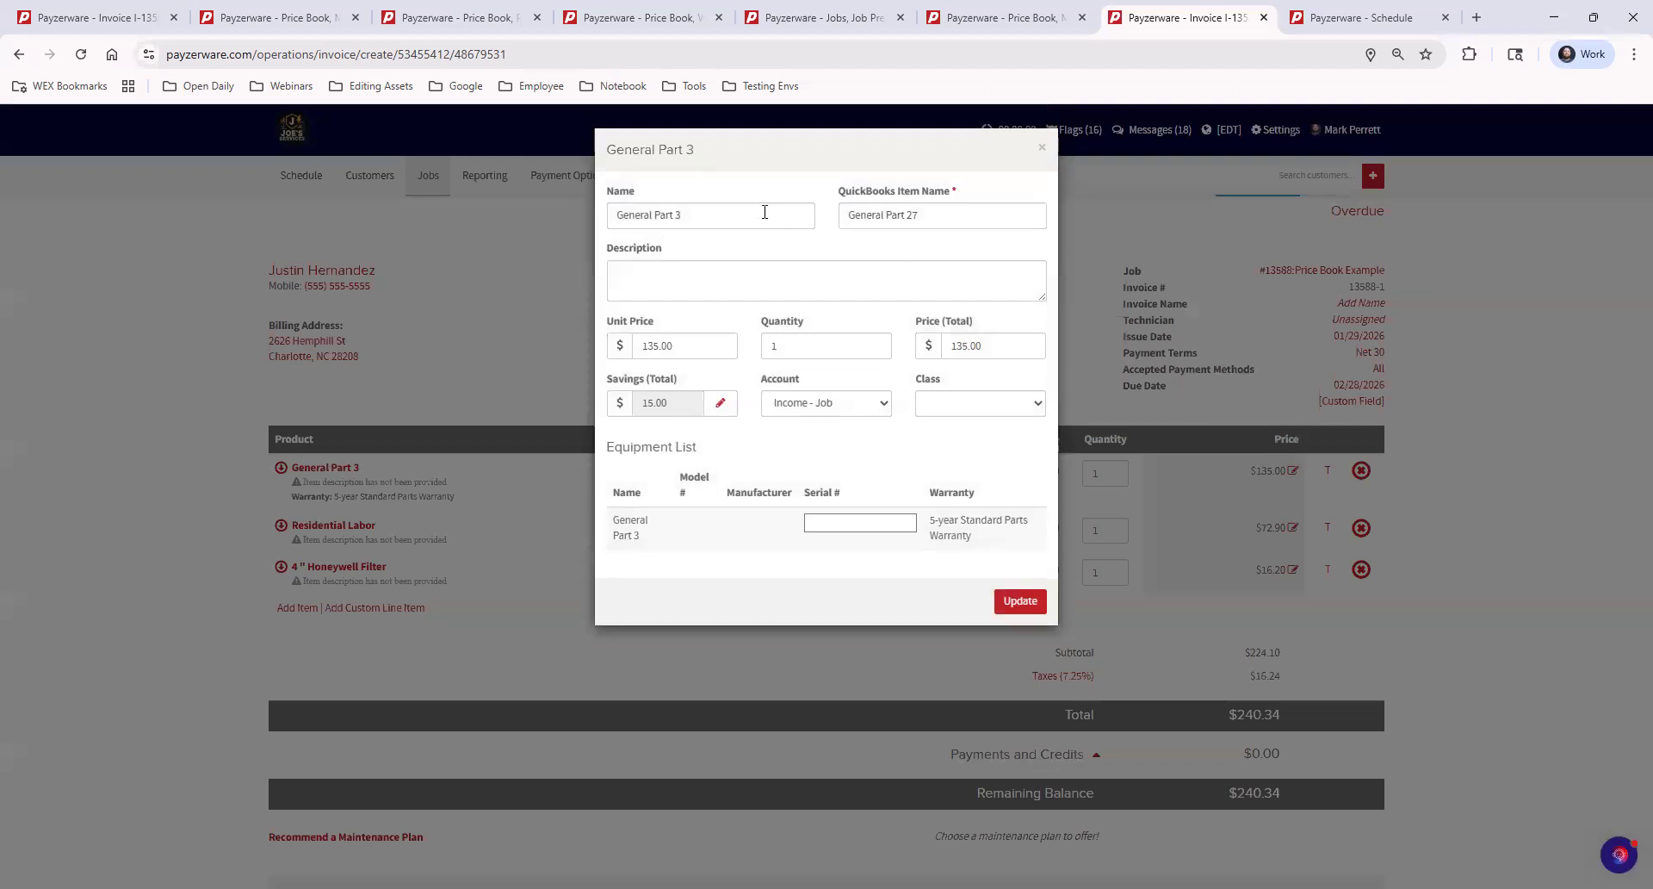
{"action": "left_click_drag", "start_coordinate": [762, 210], "coordinate": [485, 187]}
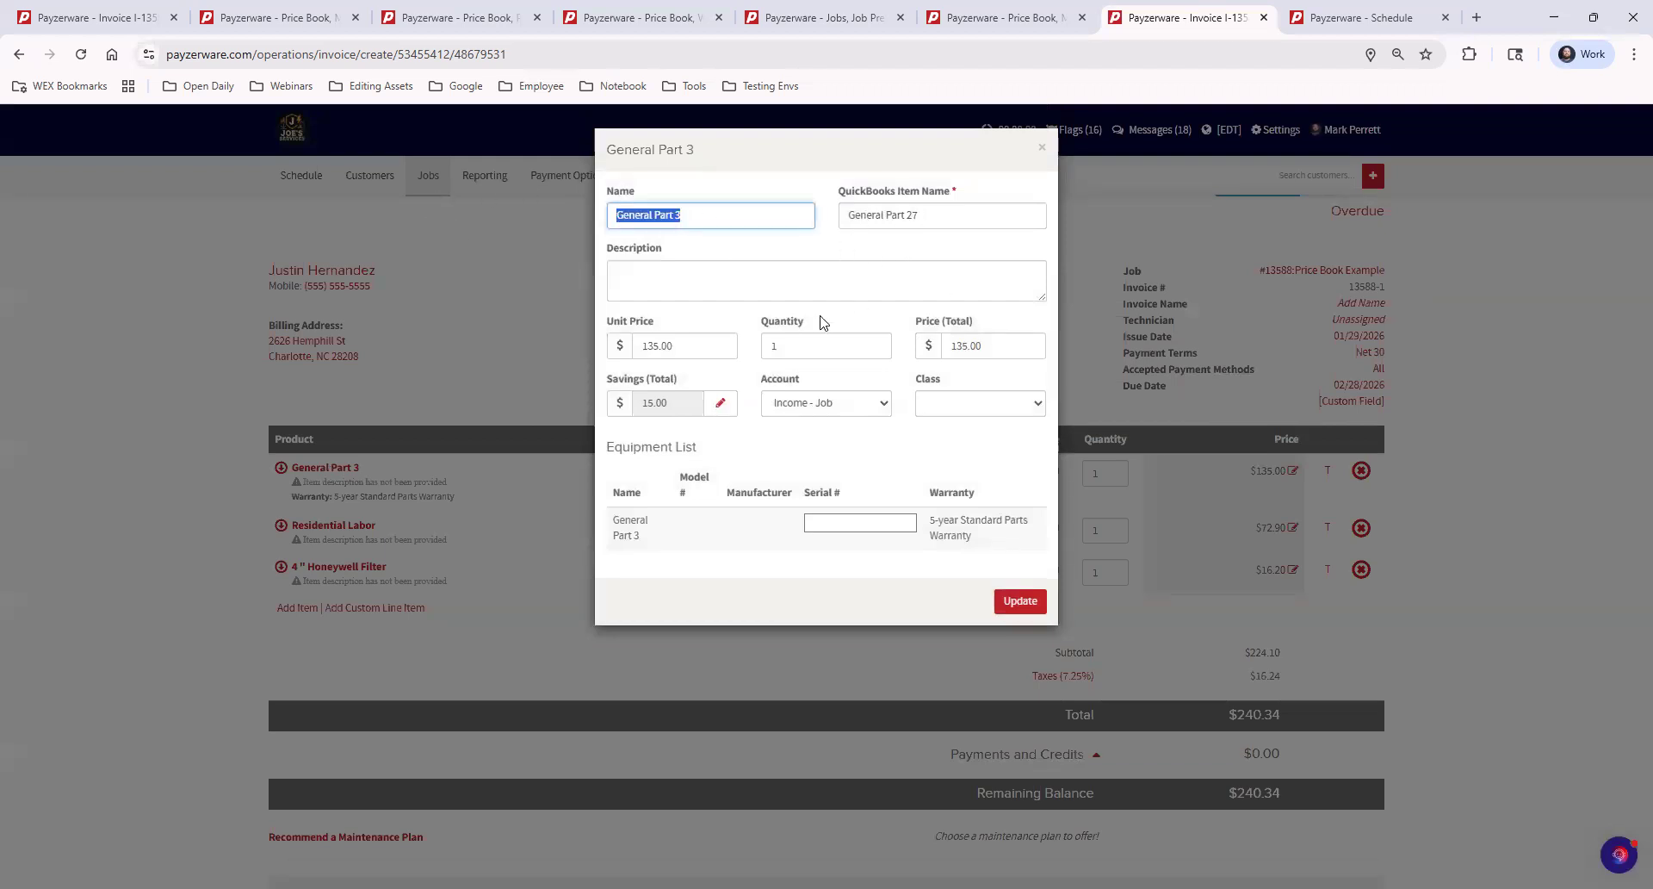
{"action": "left_click", "coordinate": [709, 269]}
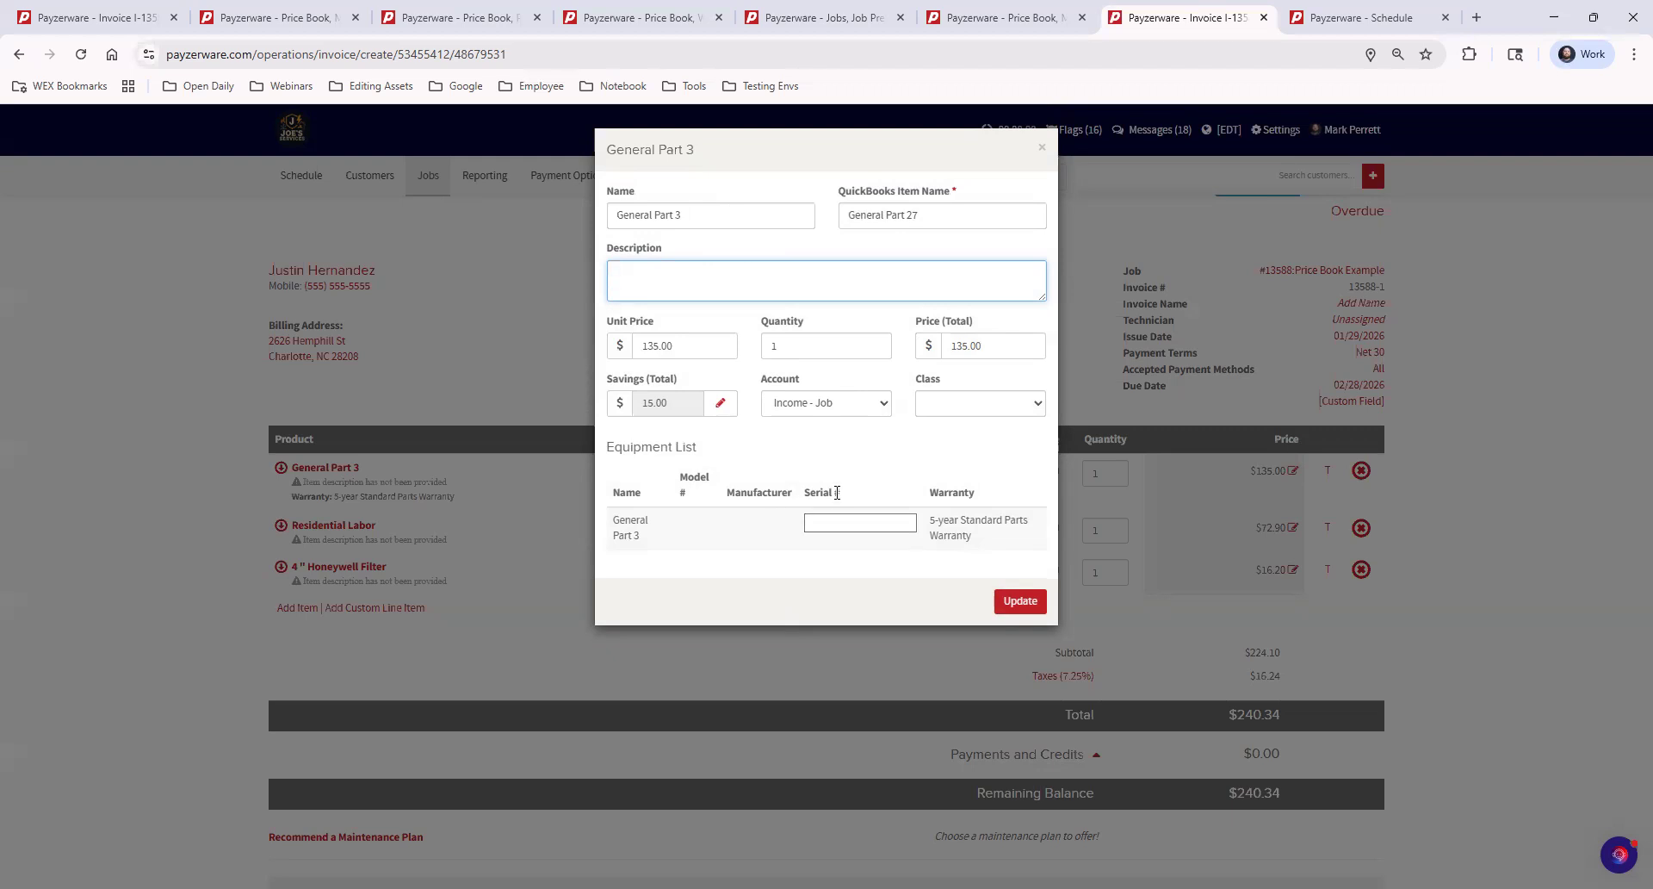
{"action": "left_click", "coordinate": [812, 522]}
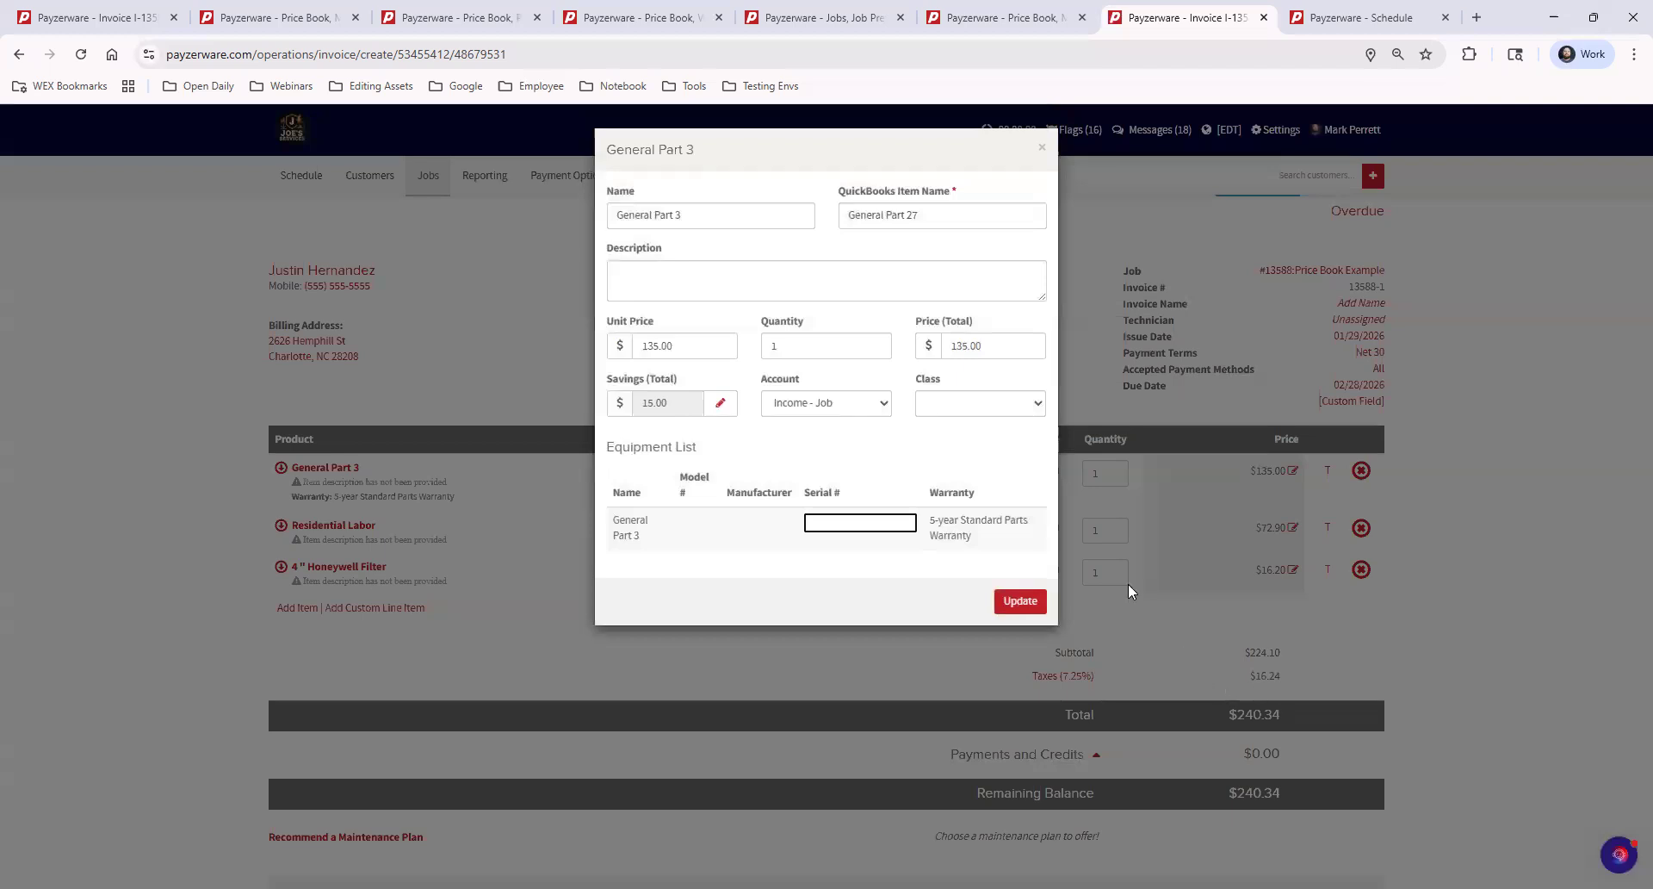
{"action": "left_click", "coordinate": [1021, 601]}
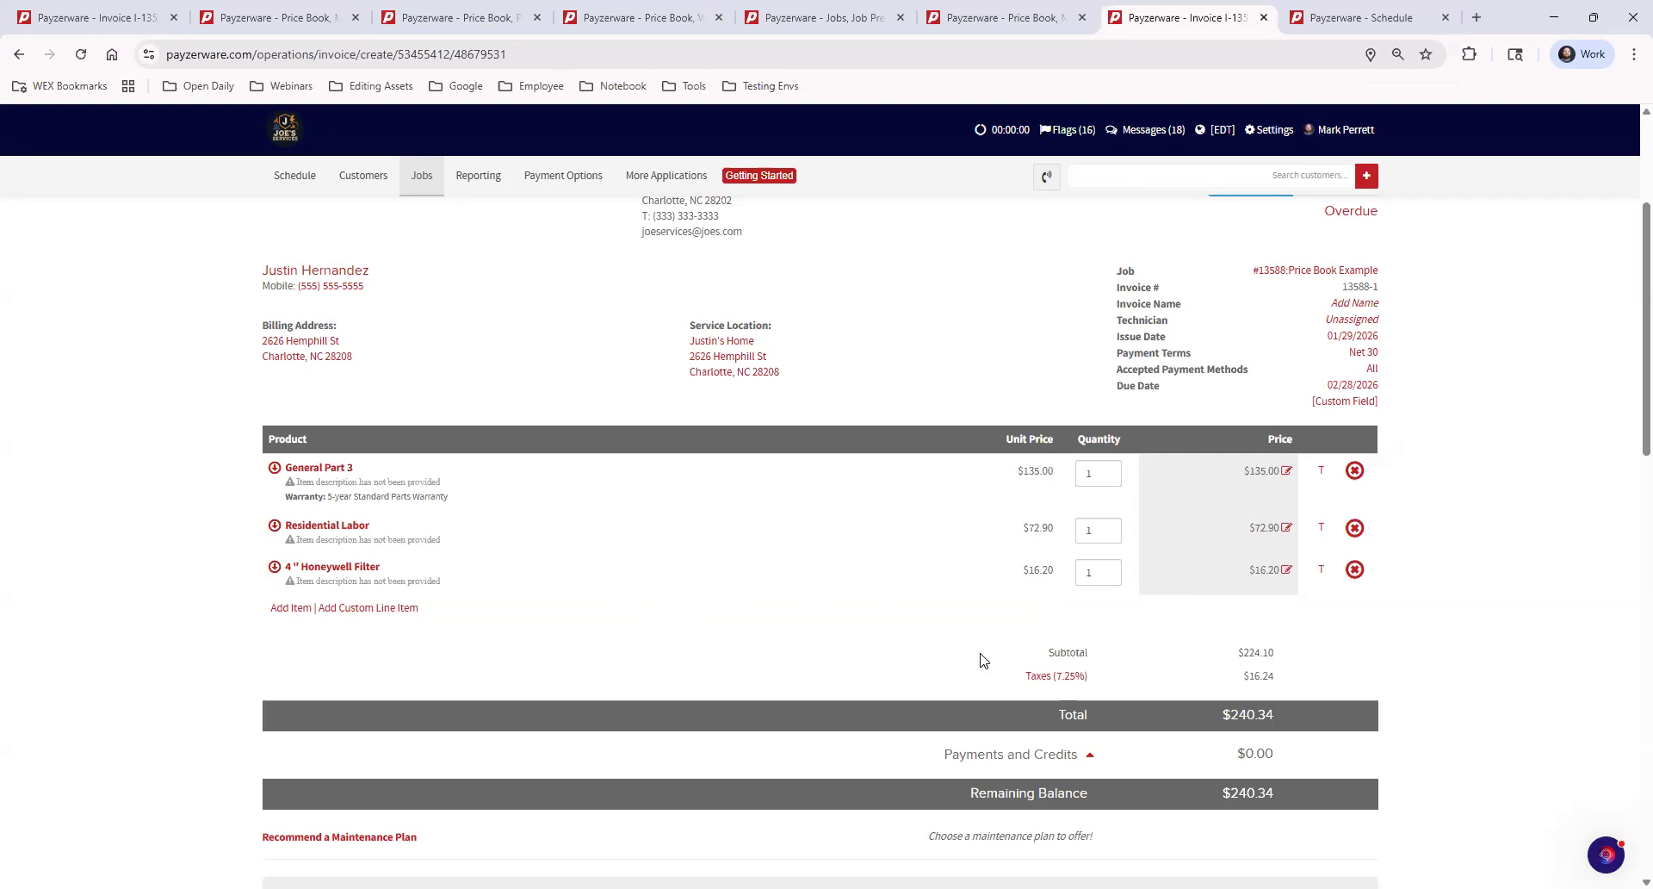
Examine the invoice's Add Item options, including the product search and the price book folders, and close them without adding anything.
{"action": "left_click", "coordinate": [287, 608]}
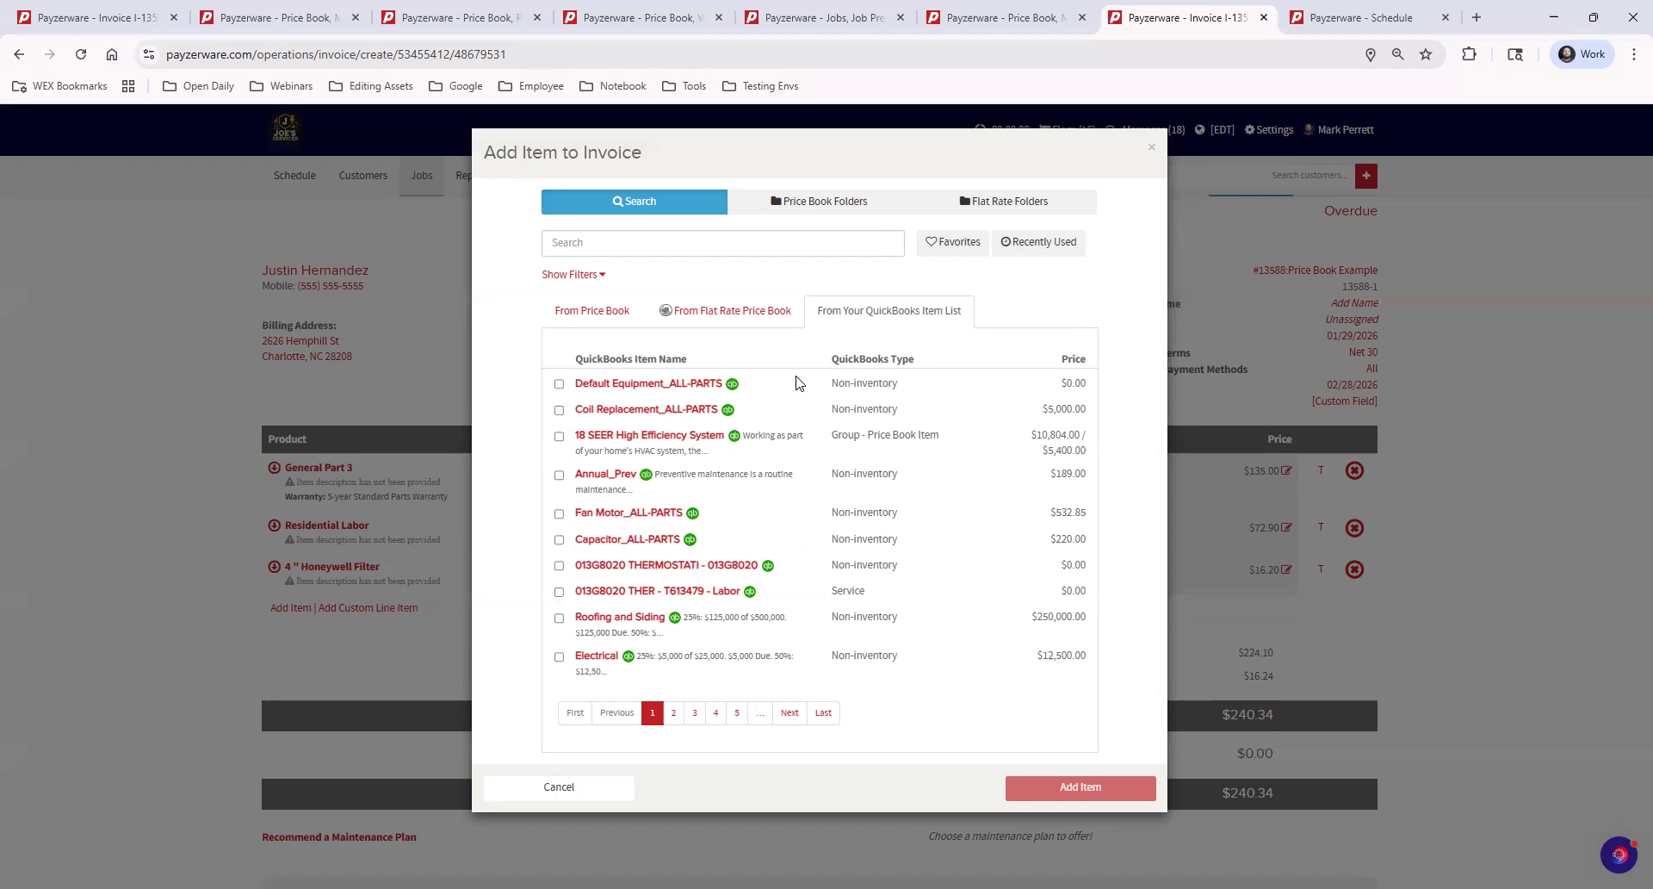
{"action": "left_click", "coordinate": [818, 205]}
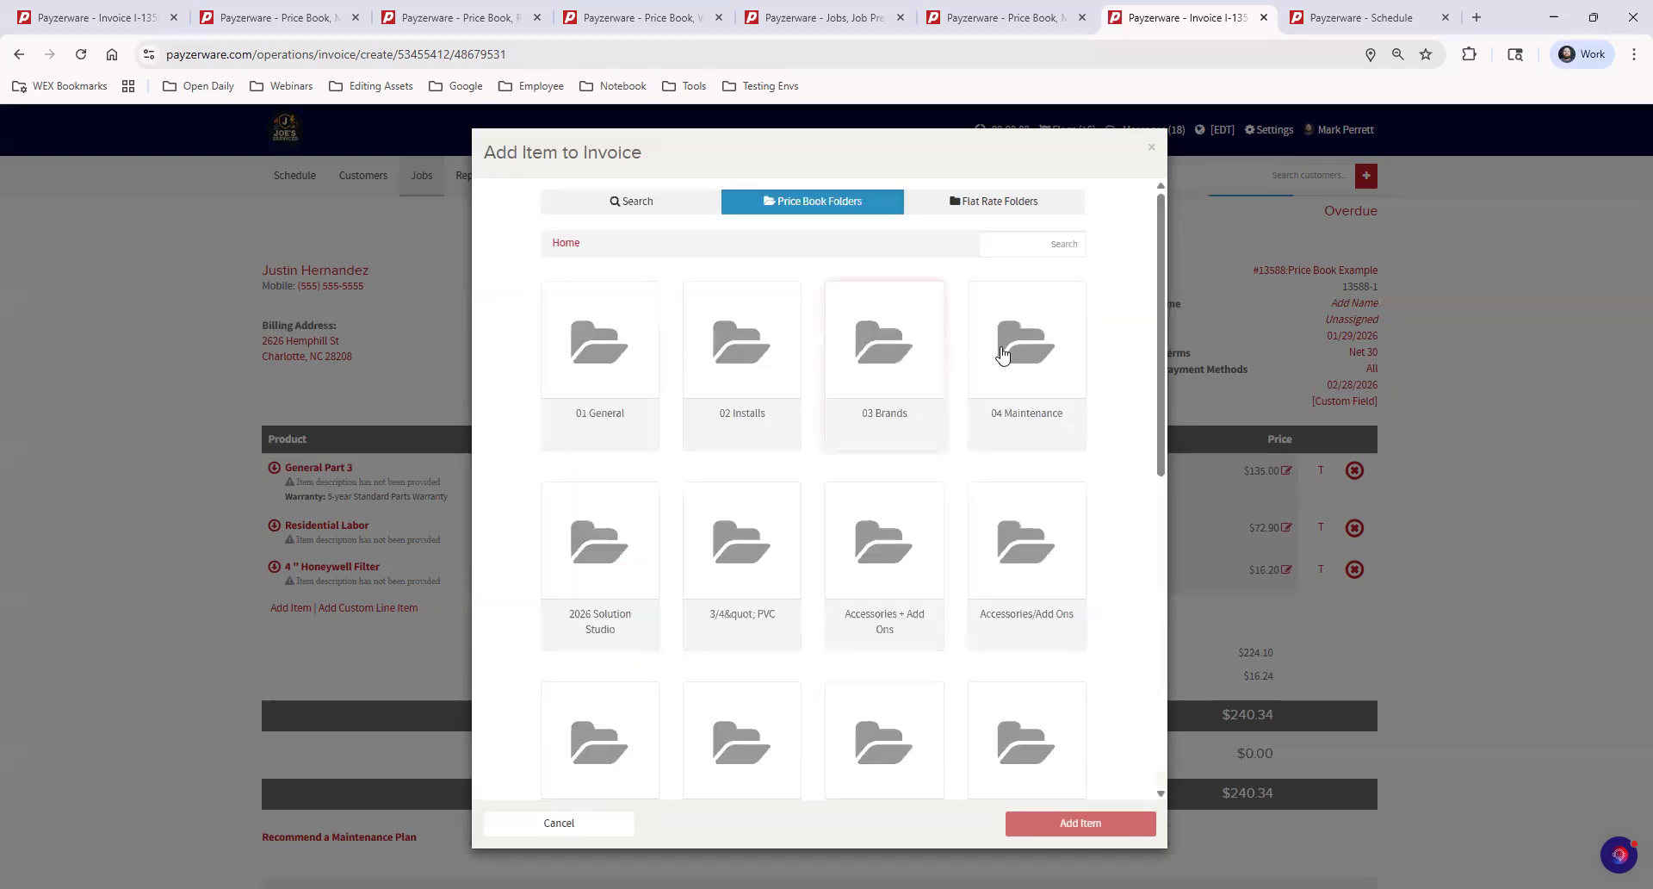
{"action": "left_click", "coordinate": [646, 205]}
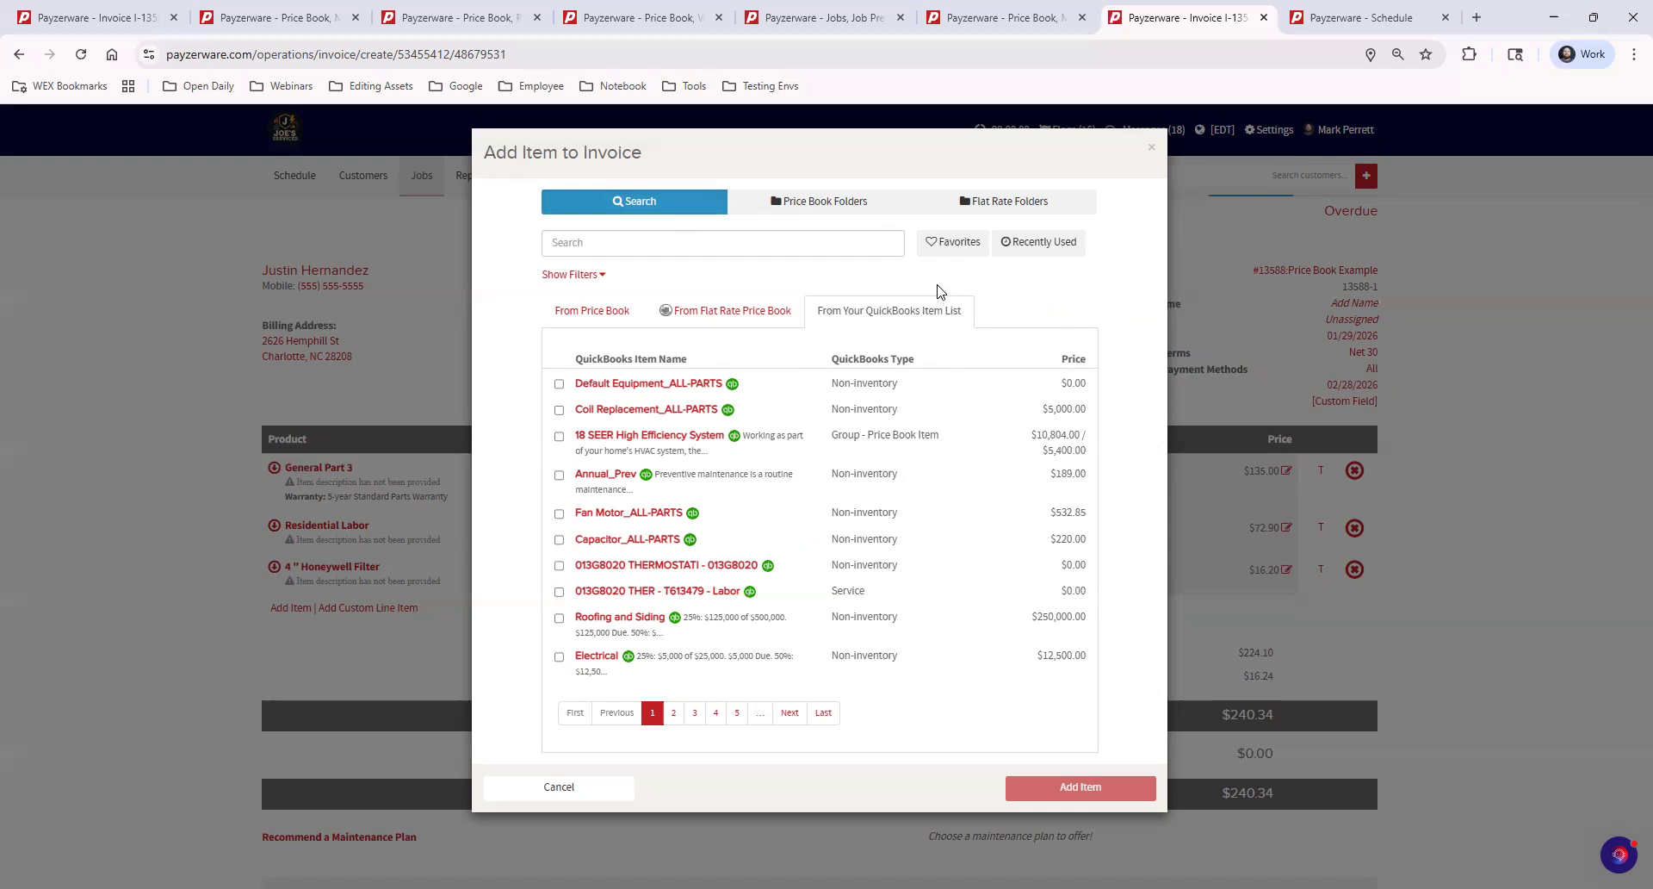
{"action": "left_click", "coordinate": [654, 243]}
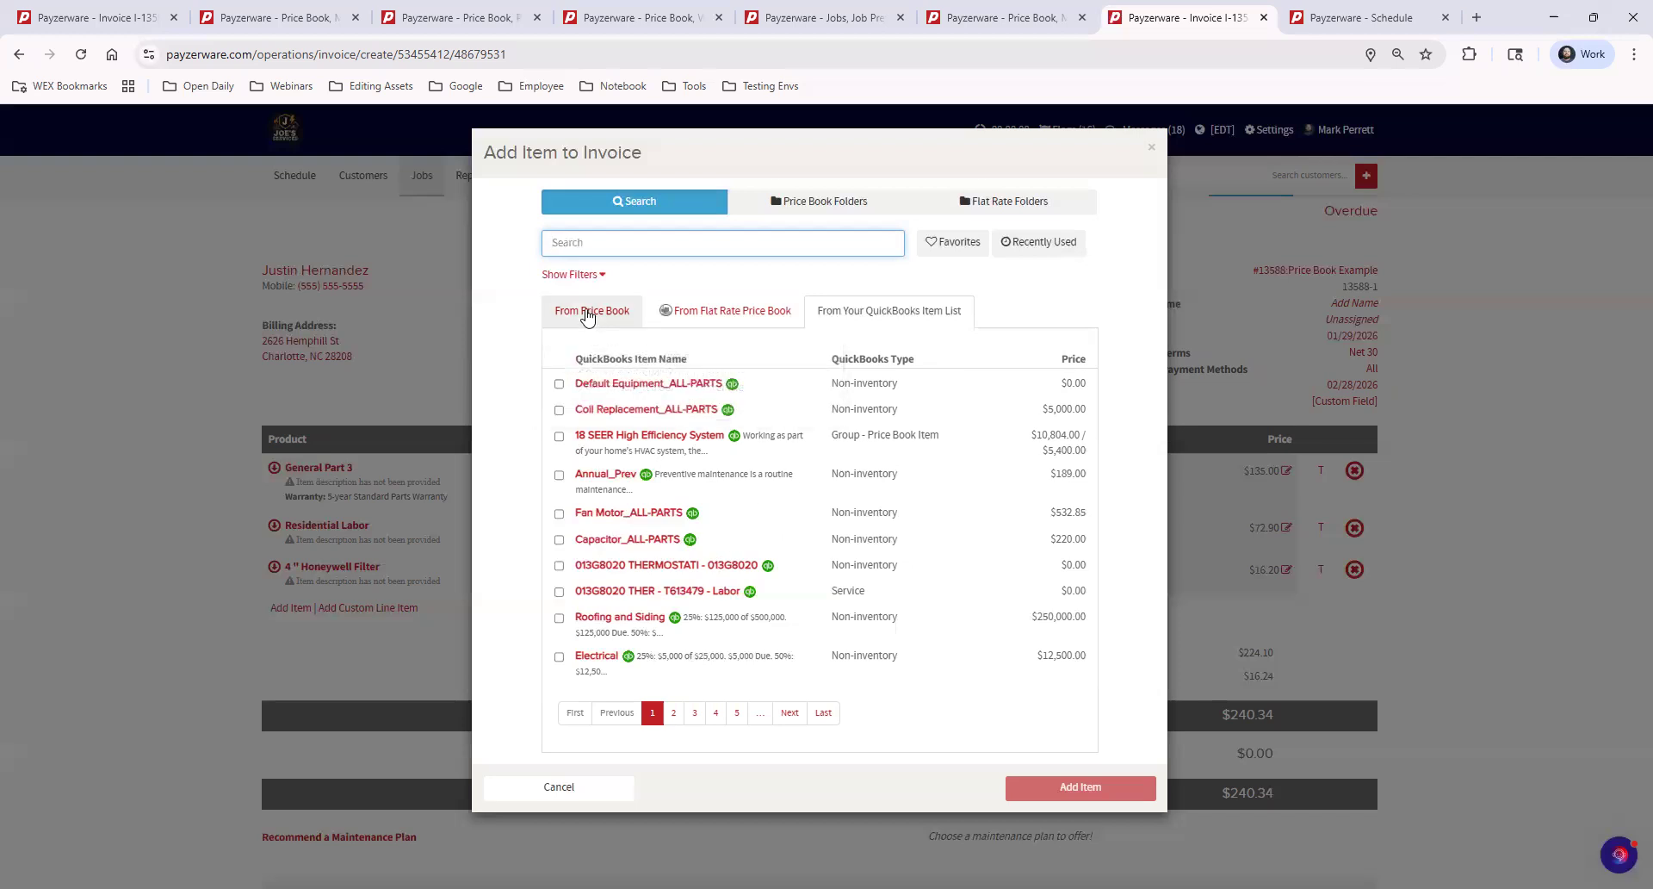
{"action": "left_click", "coordinate": [1151, 147]}
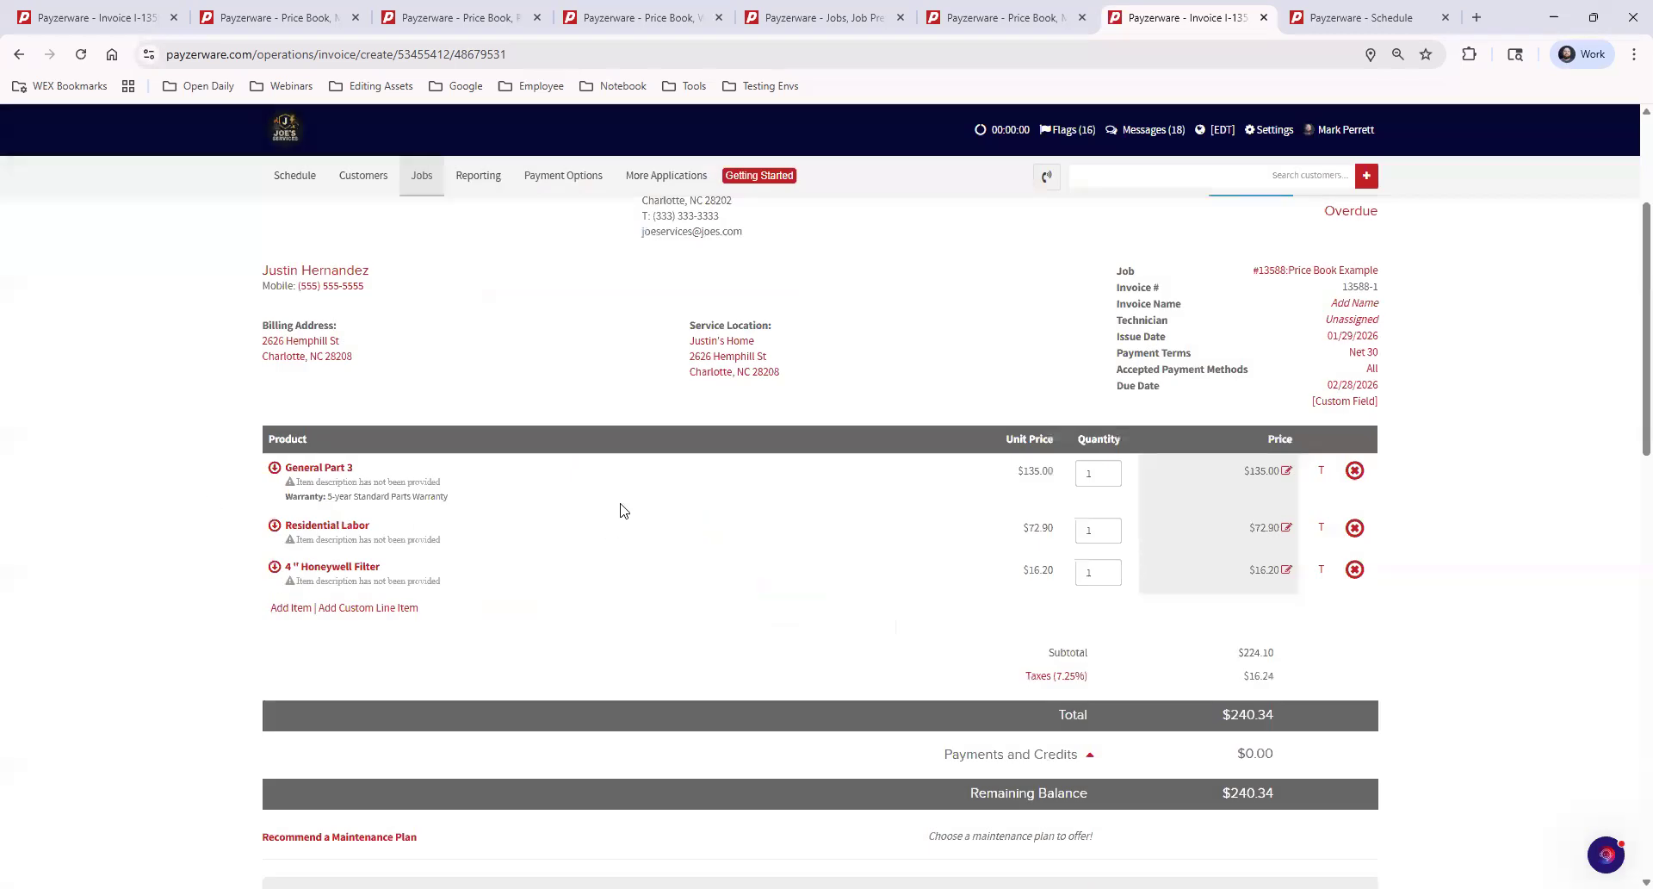
Start recording a payment for the invoice without the customer's electronic signature and review the unpaid invoices and payment details.
{"action": "scroll", "coordinate": [1443, 526], "scroll_direction": "down", "scroll_amount": 10}
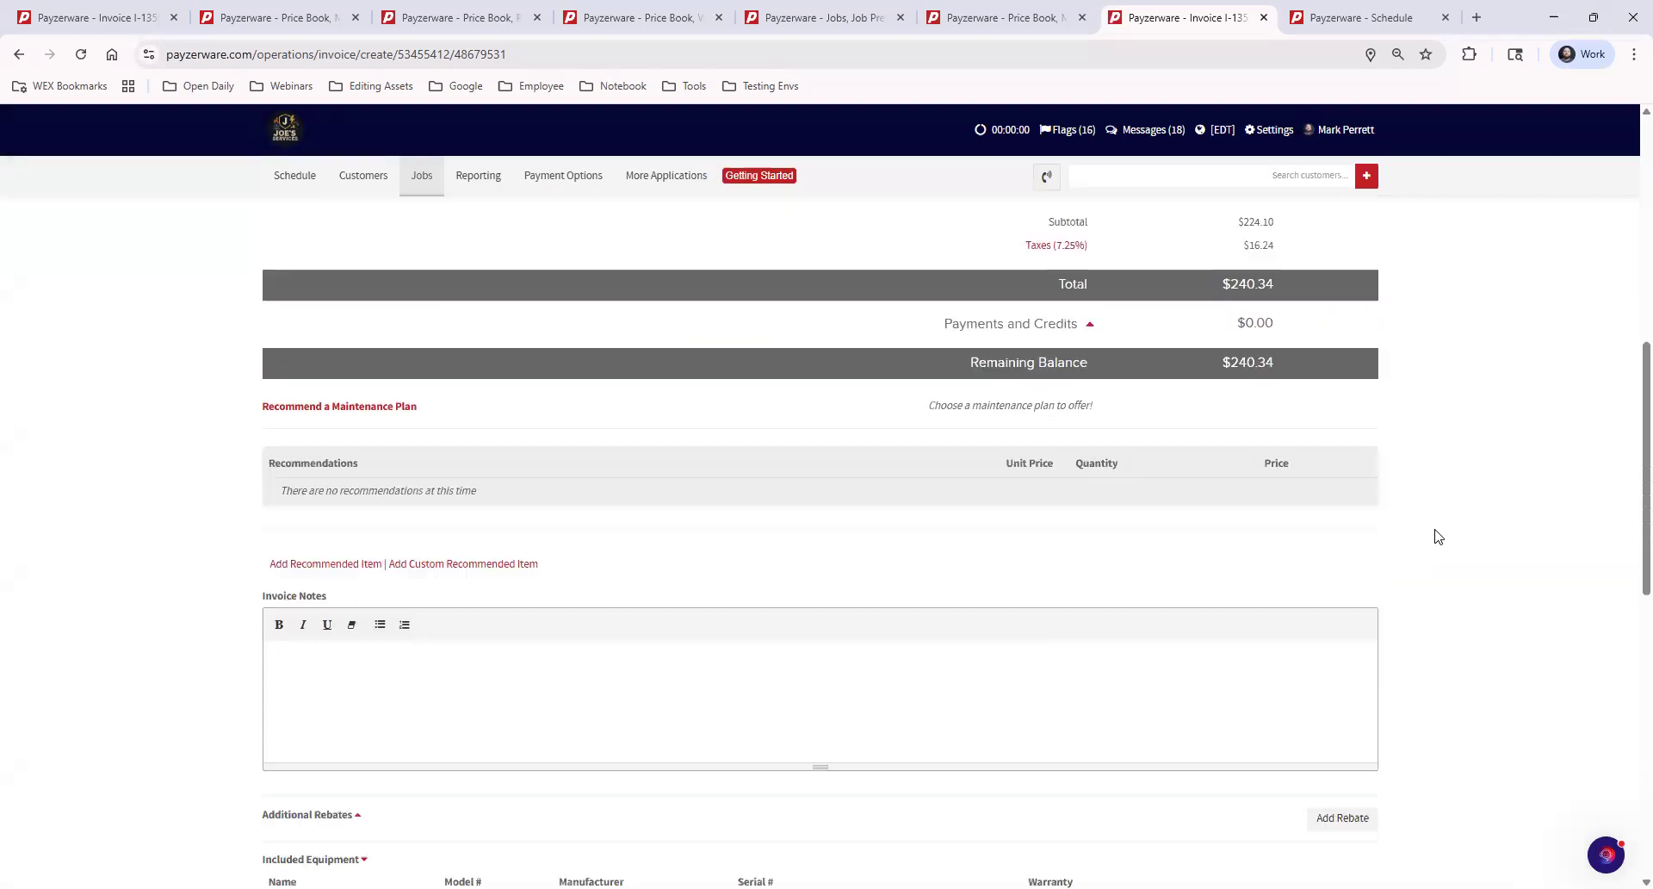
{"action": "scroll", "coordinate": [1435, 535], "scroll_direction": "down", "scroll_amount": 5}
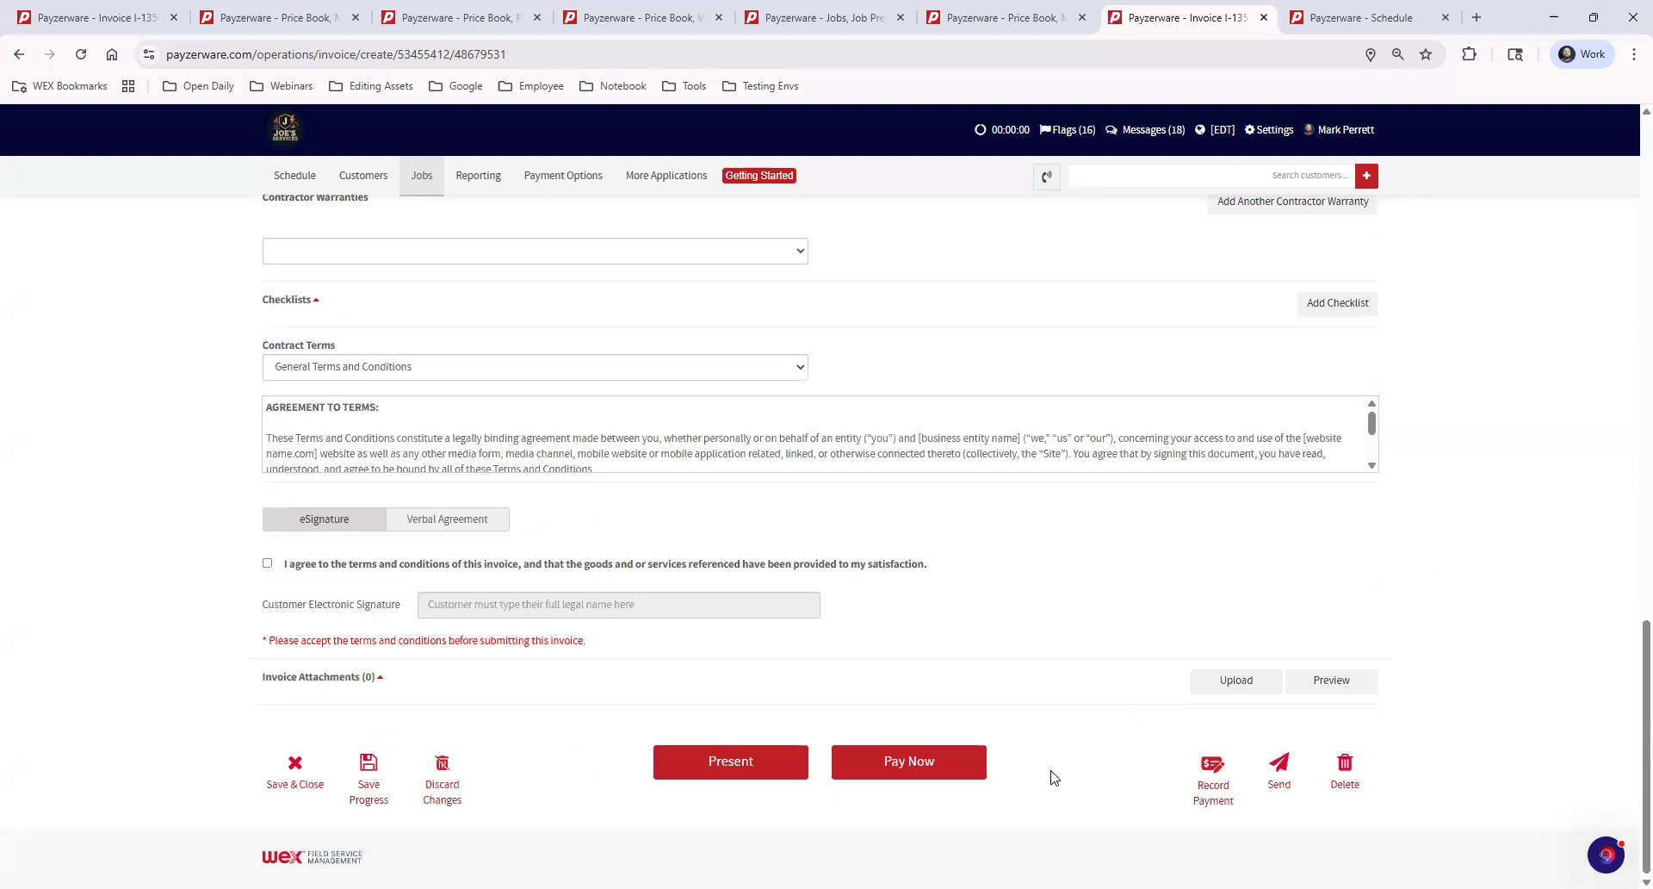
{"action": "left_click", "coordinate": [1210, 769]}
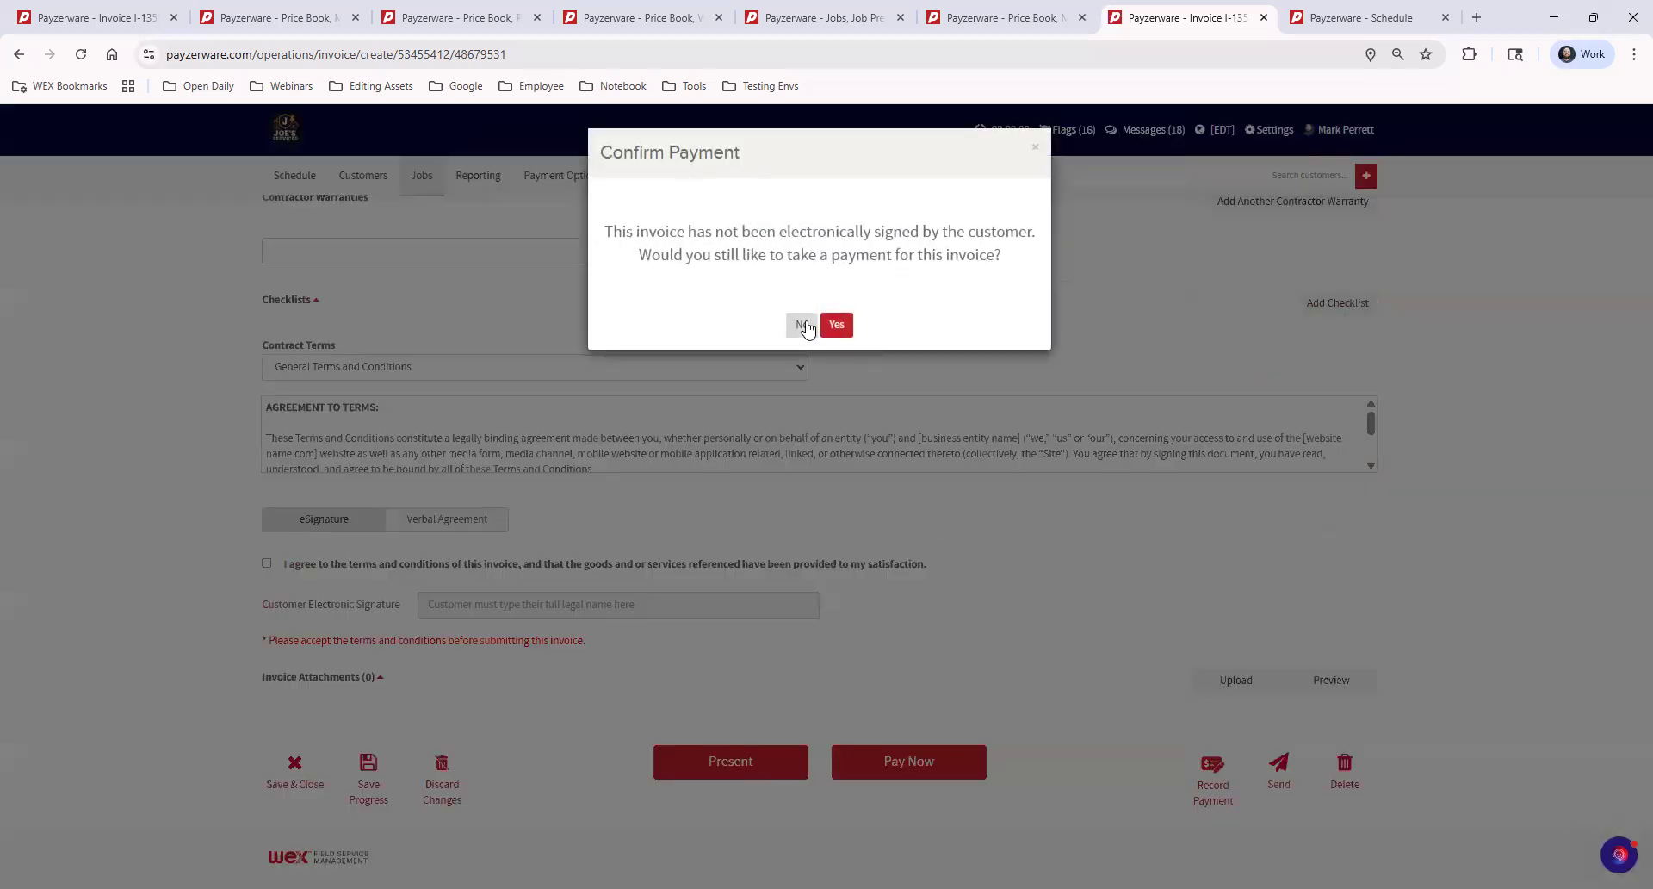
{"action": "left_click", "coordinate": [835, 325]}
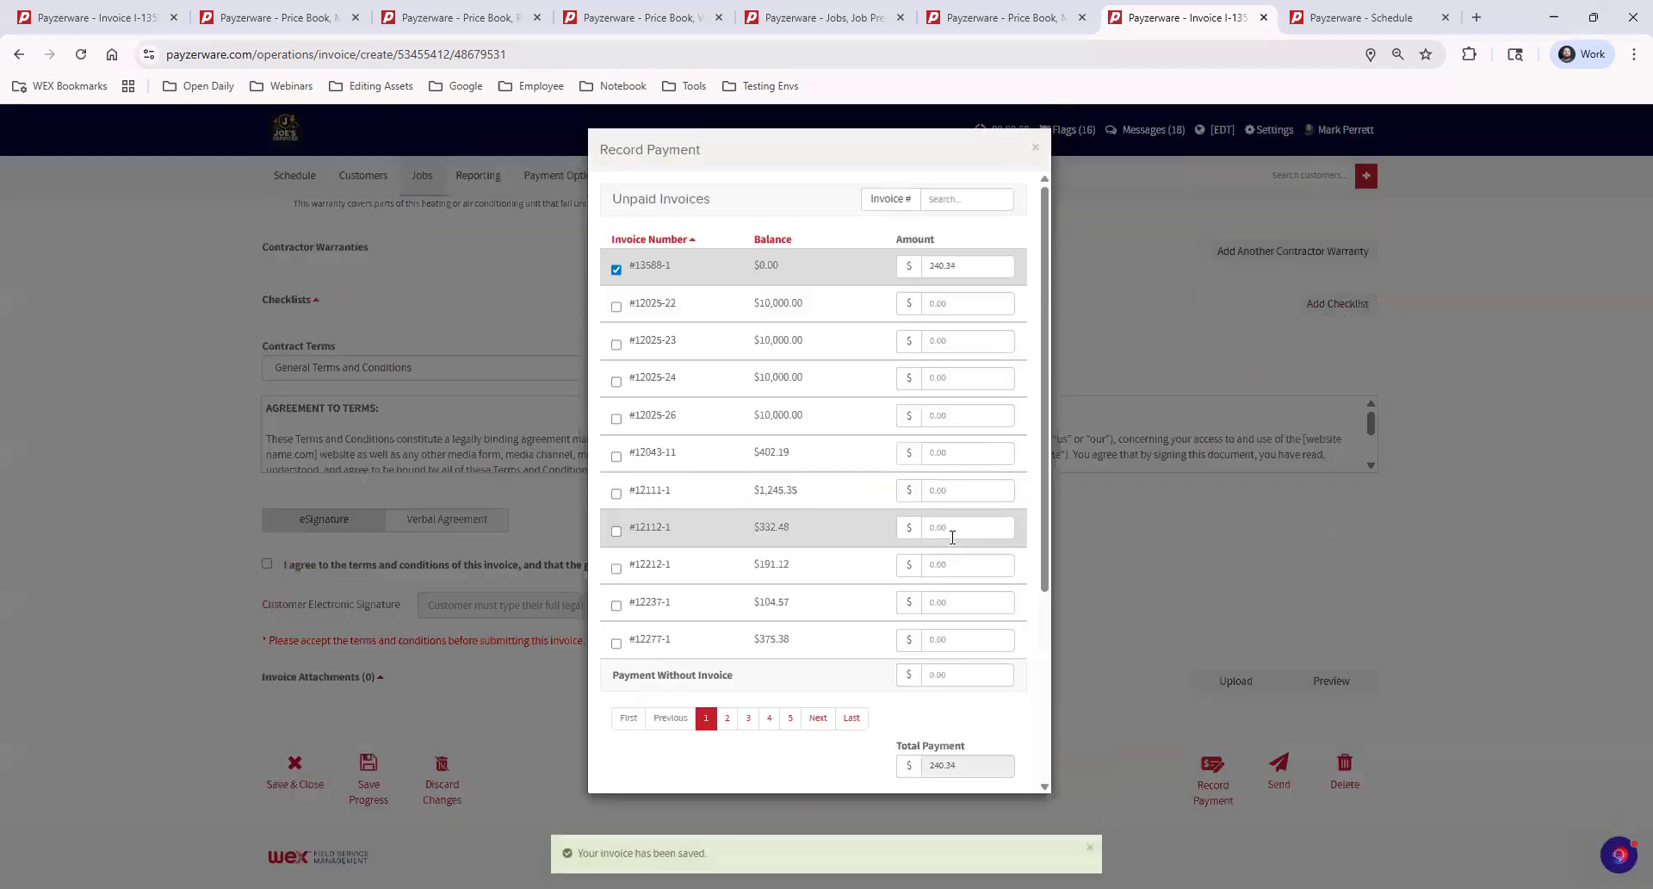
{"action": "scroll", "coordinate": [924, 621], "scroll_direction": "down", "scroll_amount": 3}
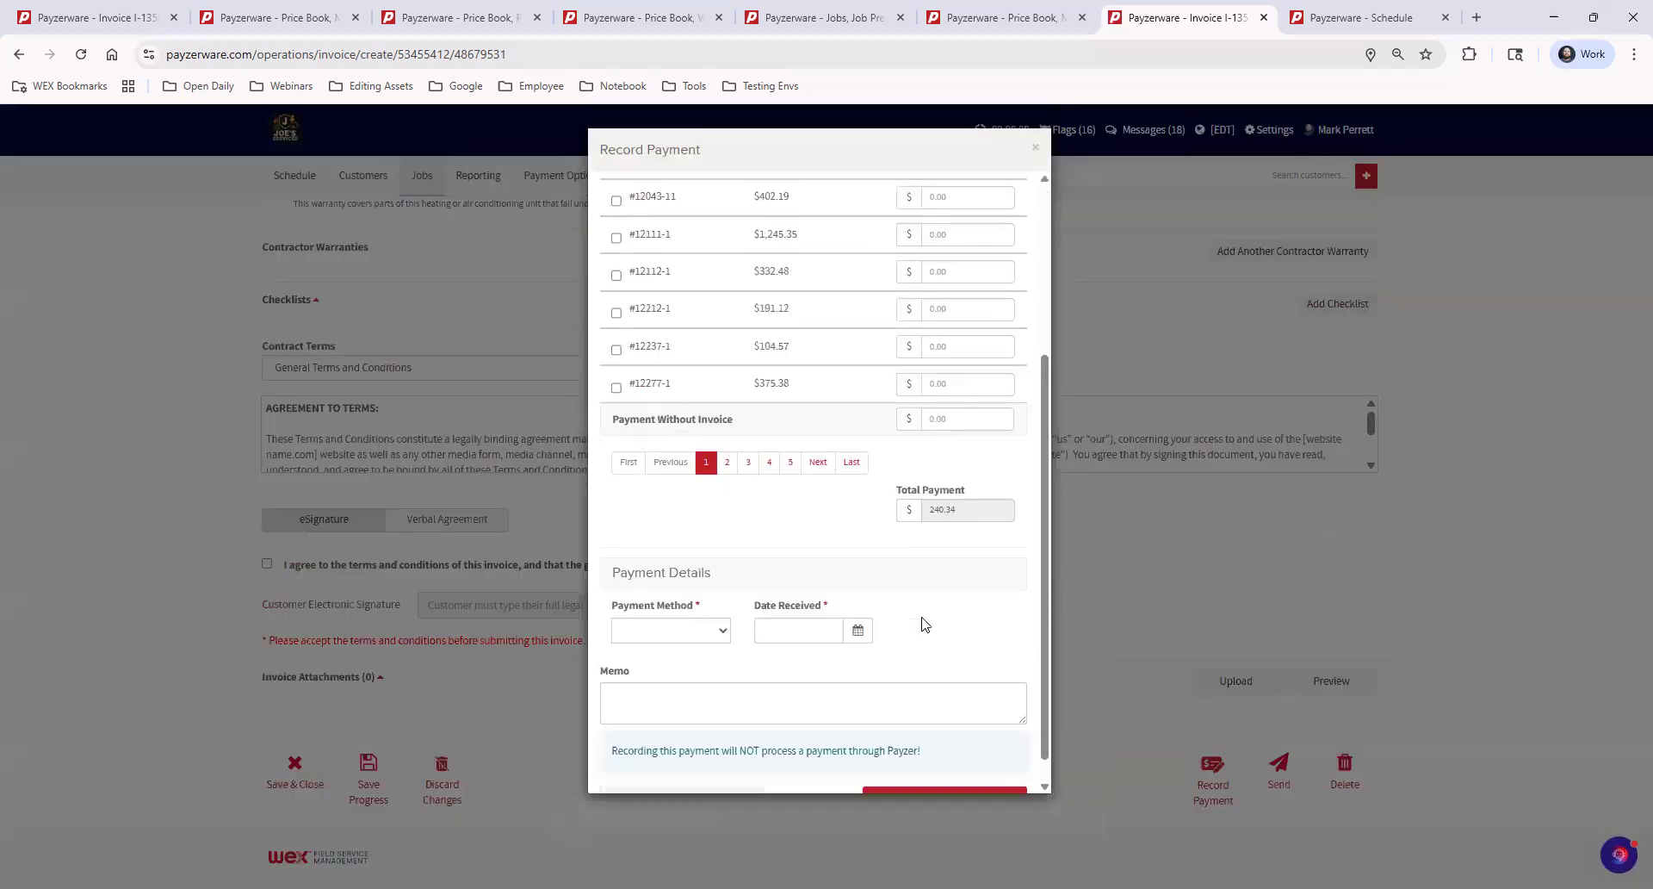
{"action": "scroll", "coordinate": [922, 623], "scroll_direction": "up", "scroll_amount": 3}
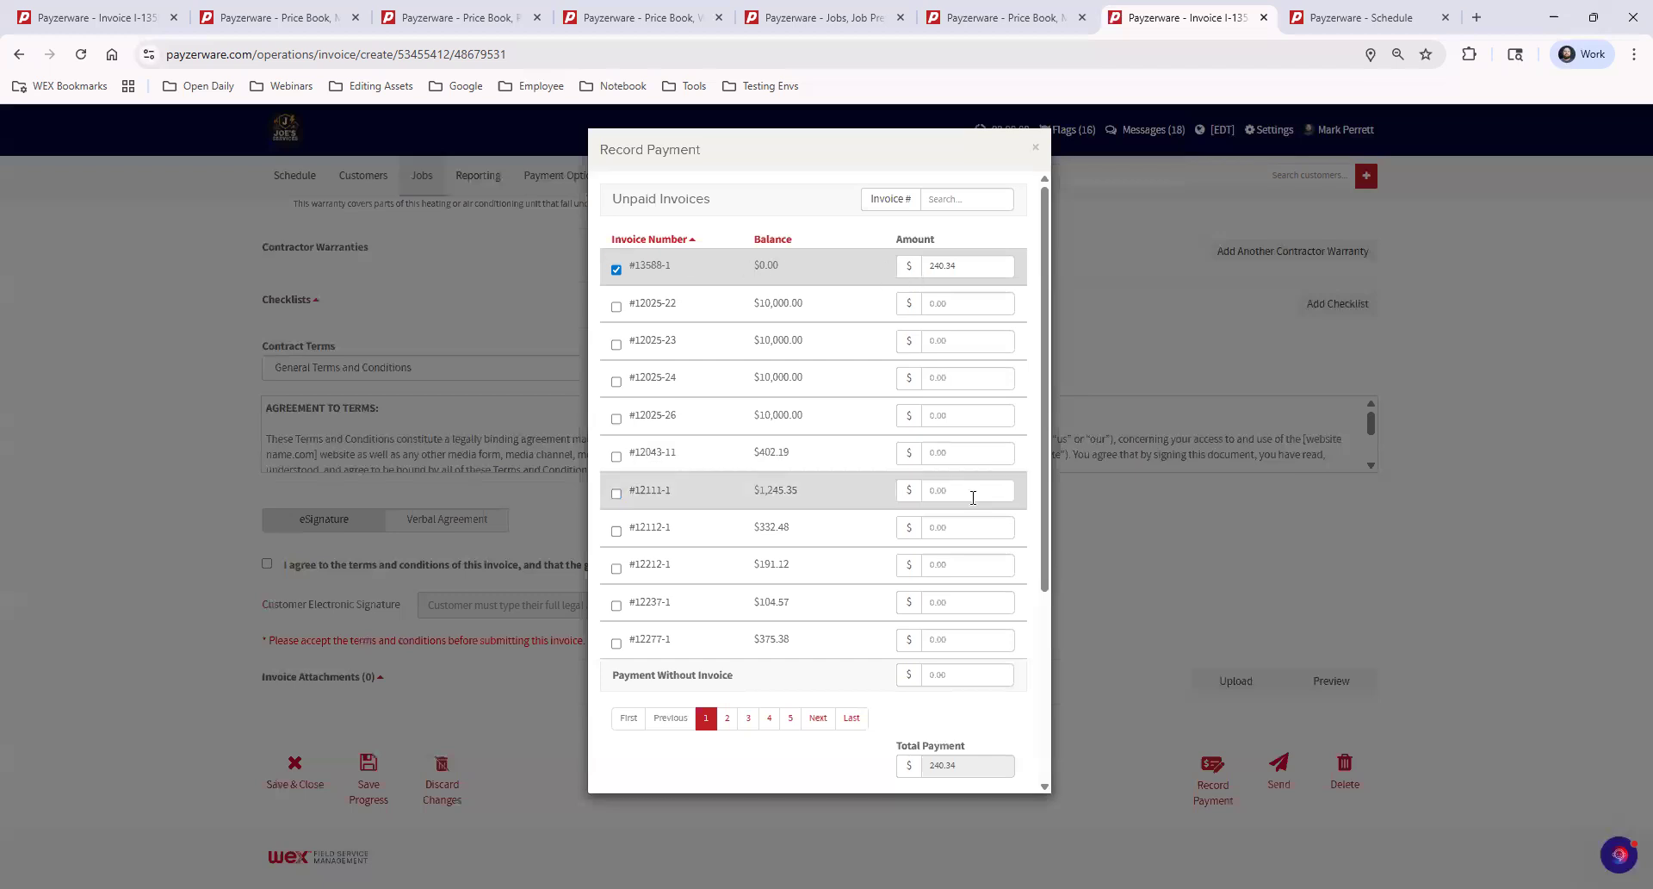
{"action": "scroll", "coordinate": [973, 497], "scroll_direction": "down", "scroll_amount": 3}
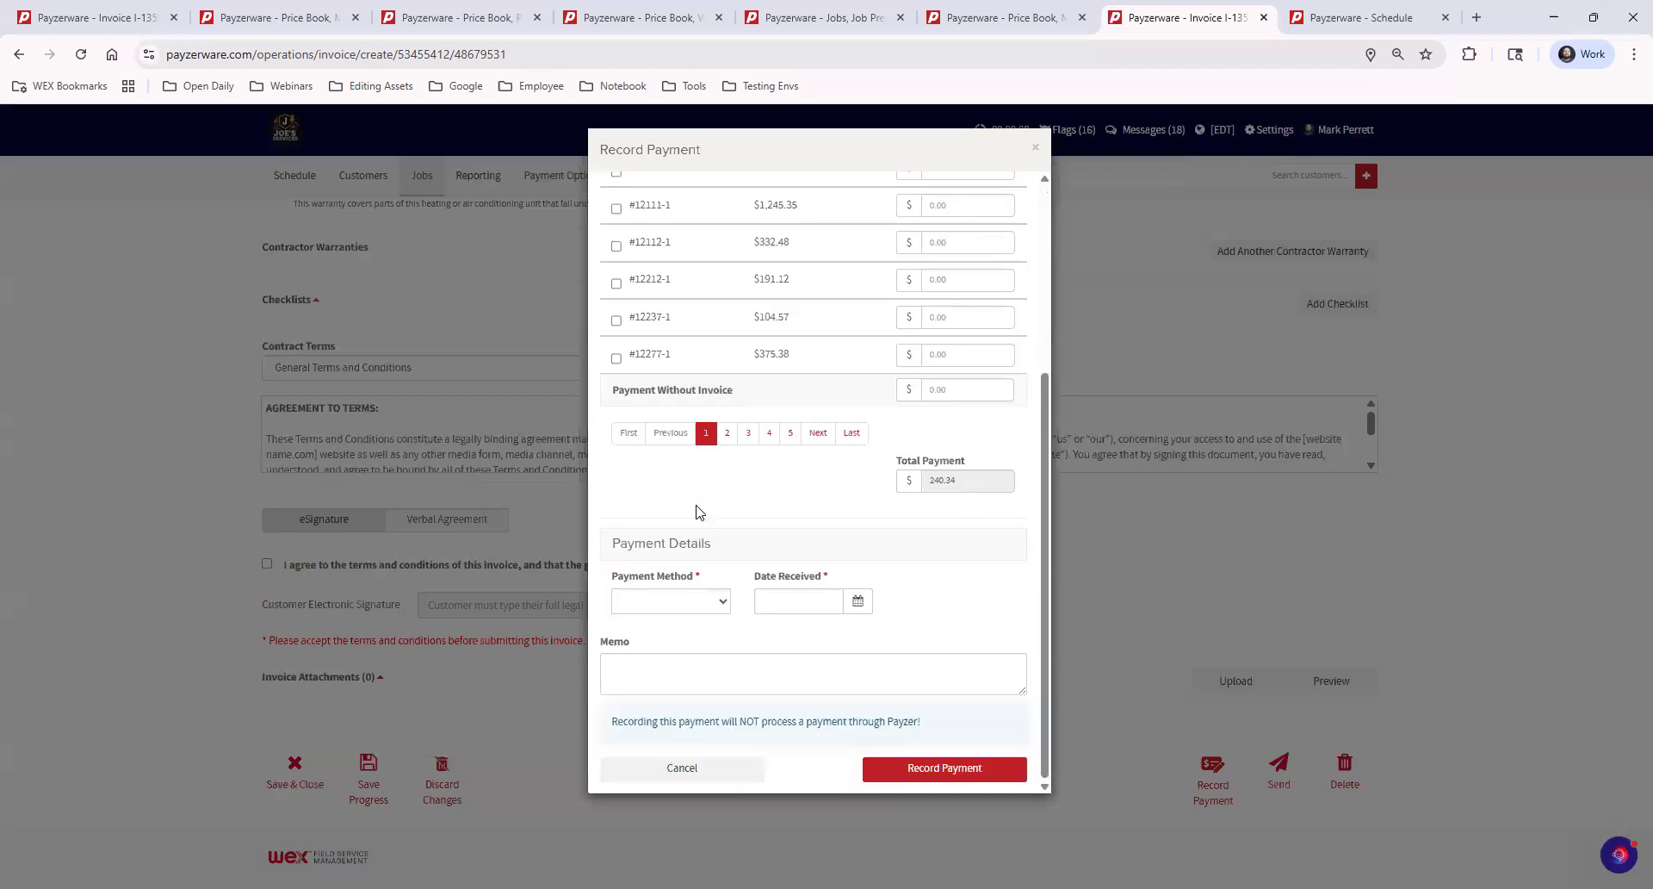
Record the invoice payment as a Check with check number 1234 and date received 05/07/2026.
{"action": "left_click", "coordinate": [671, 601]}
{"action": "left_click", "coordinate": [690, 370]}
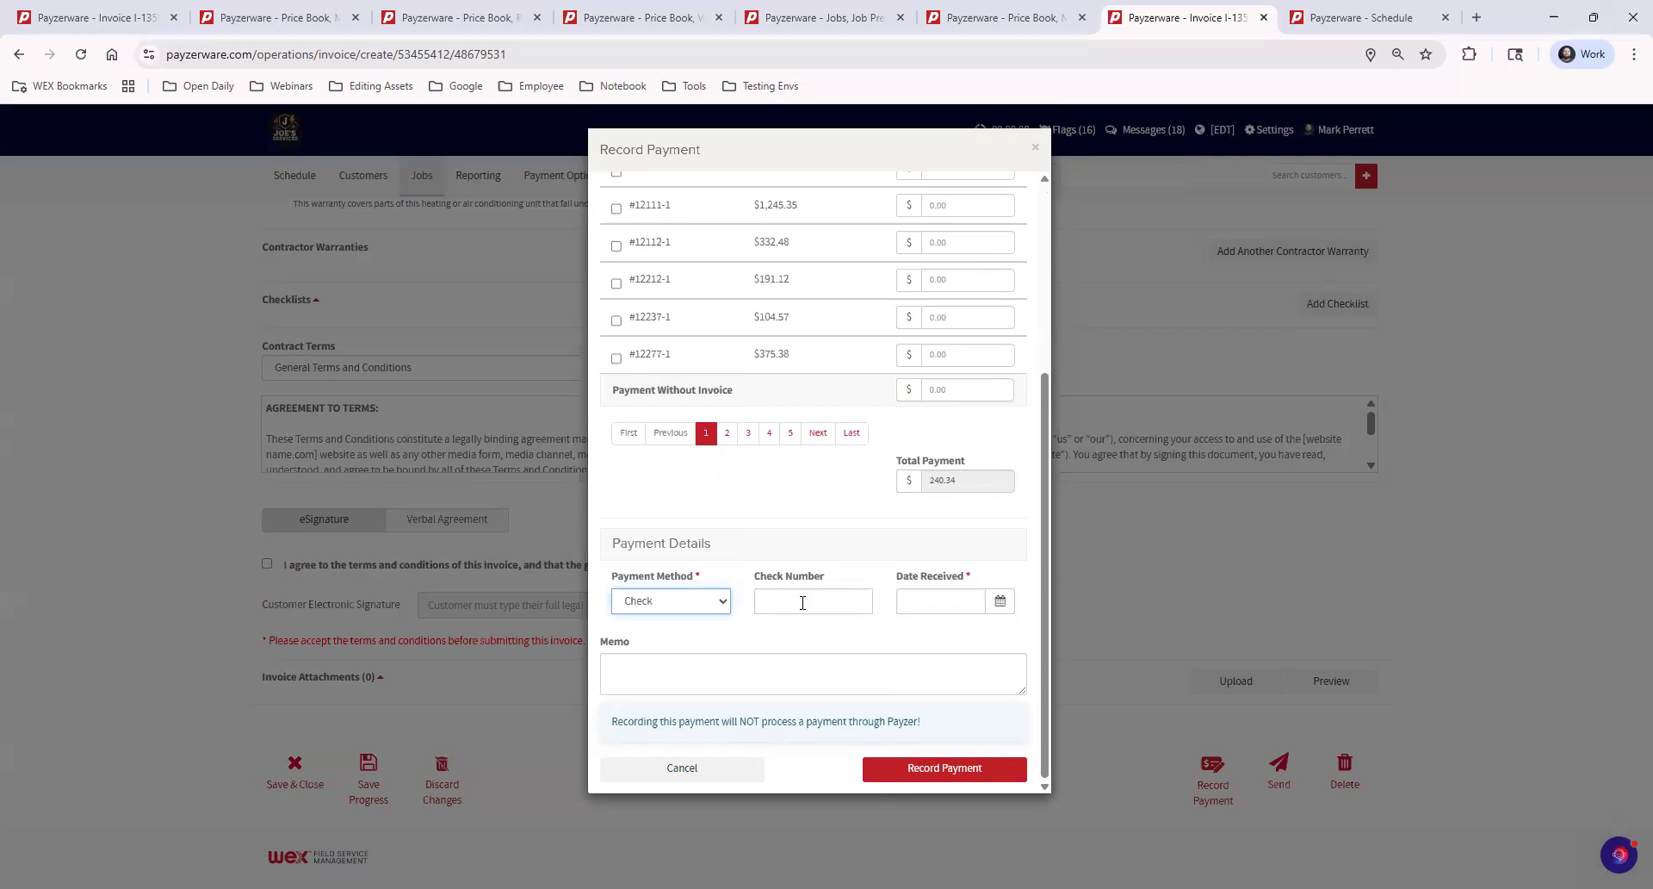
{"action": "left_click", "coordinate": [802, 601]}
{"action": "type", "text": "1"}
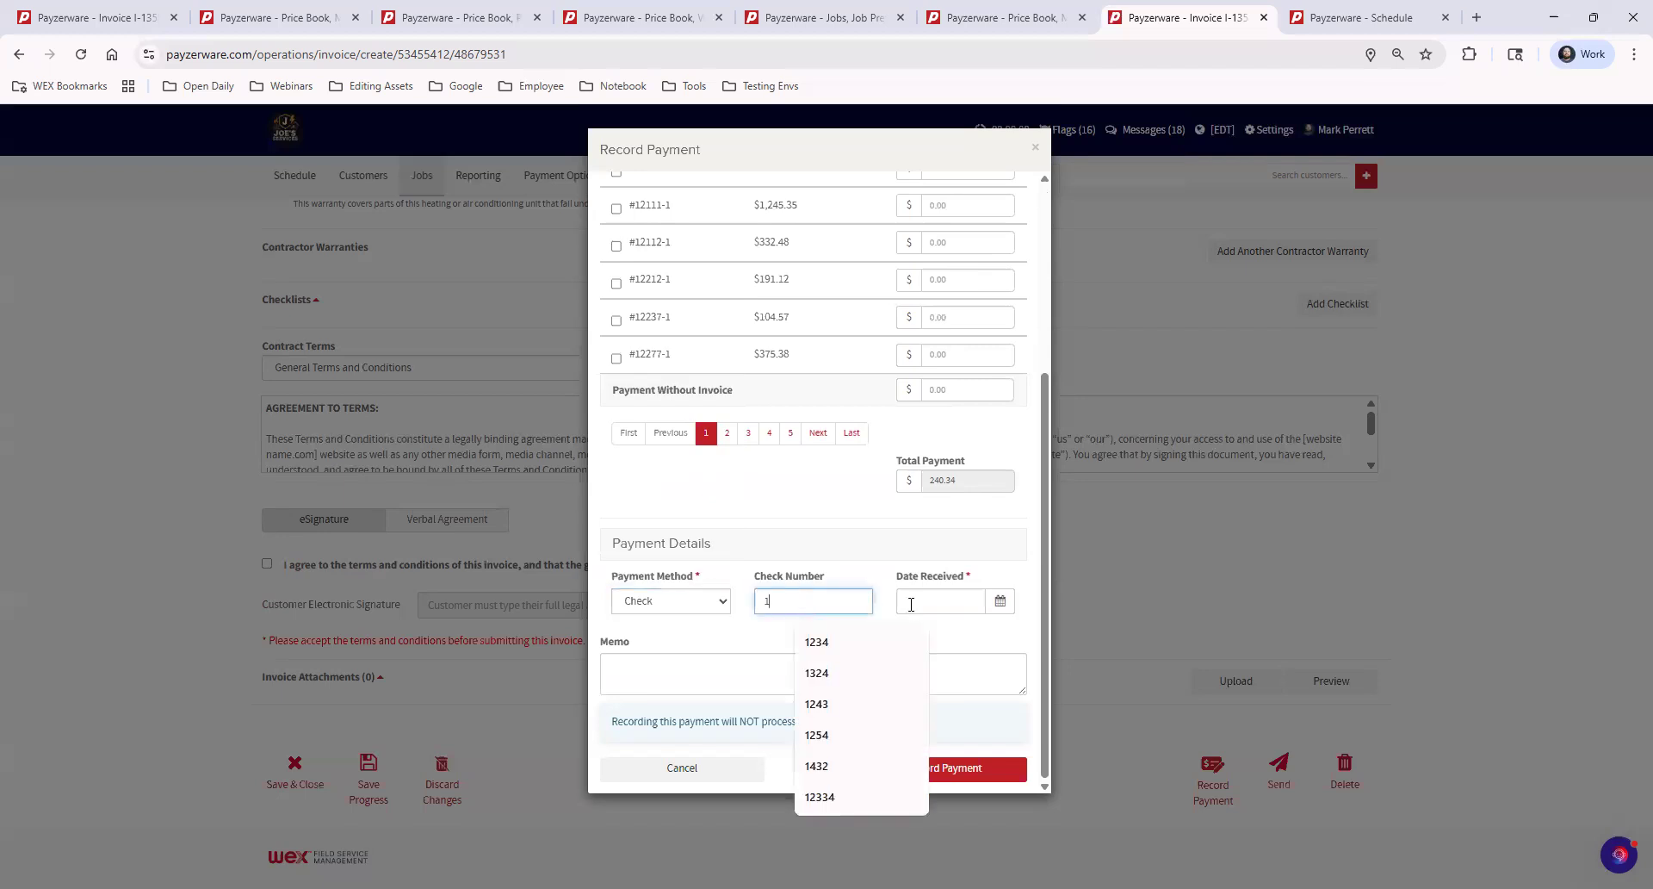
{"action": "type", "text": "234"}
{"action": "left_click", "coordinate": [911, 604]}
{"action": "left_click", "coordinate": [915, 697]}
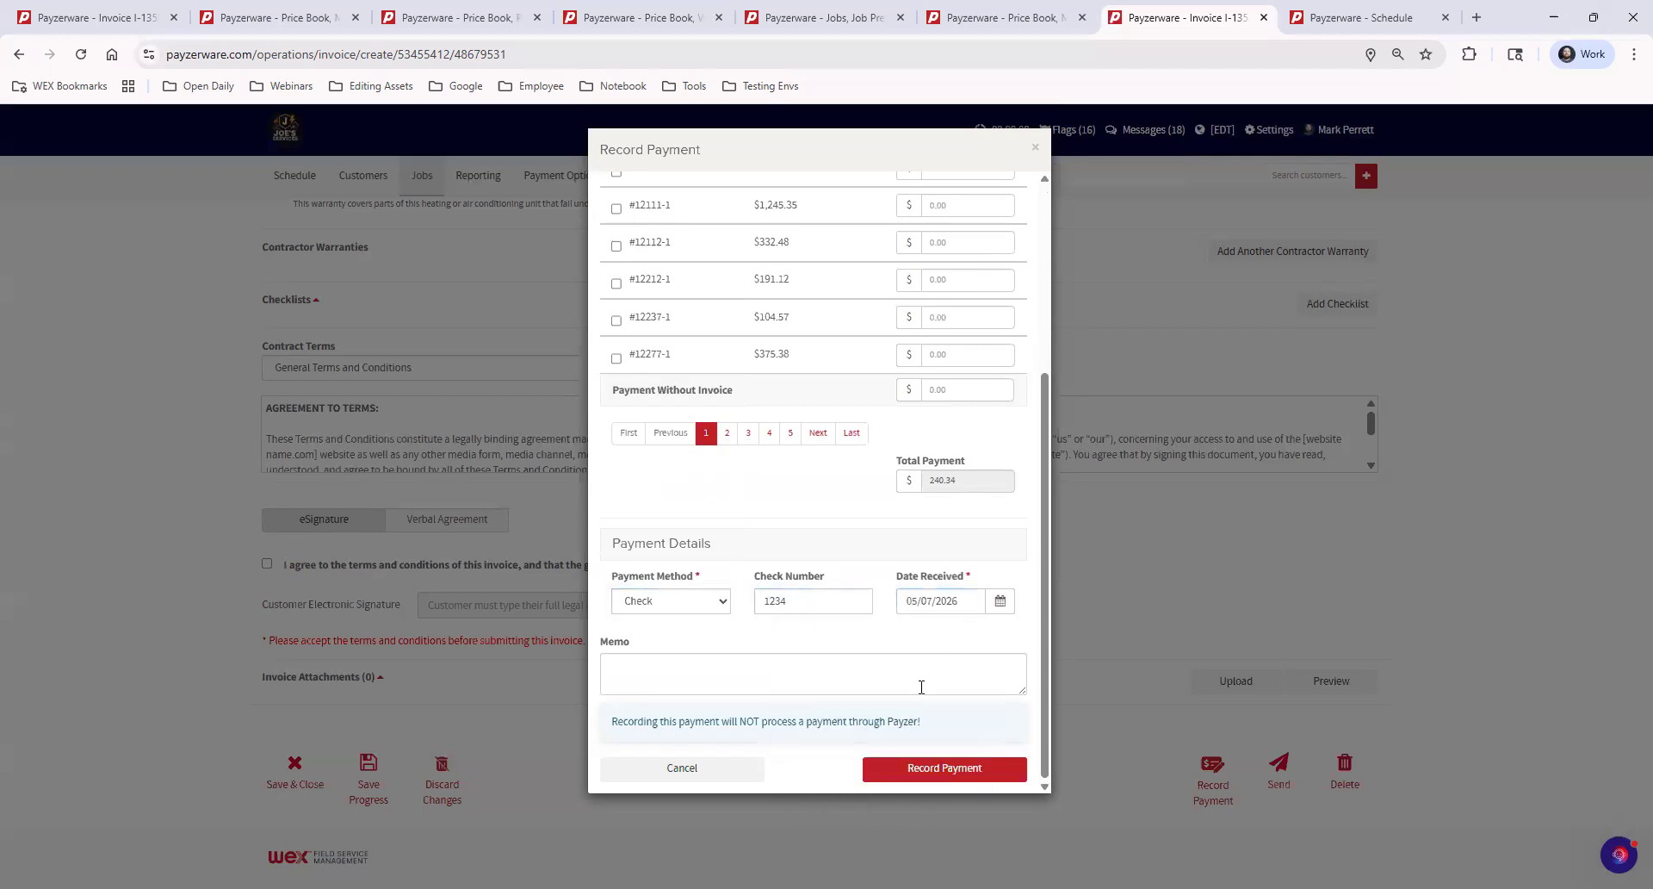
{"action": "left_click", "coordinate": [967, 768]}
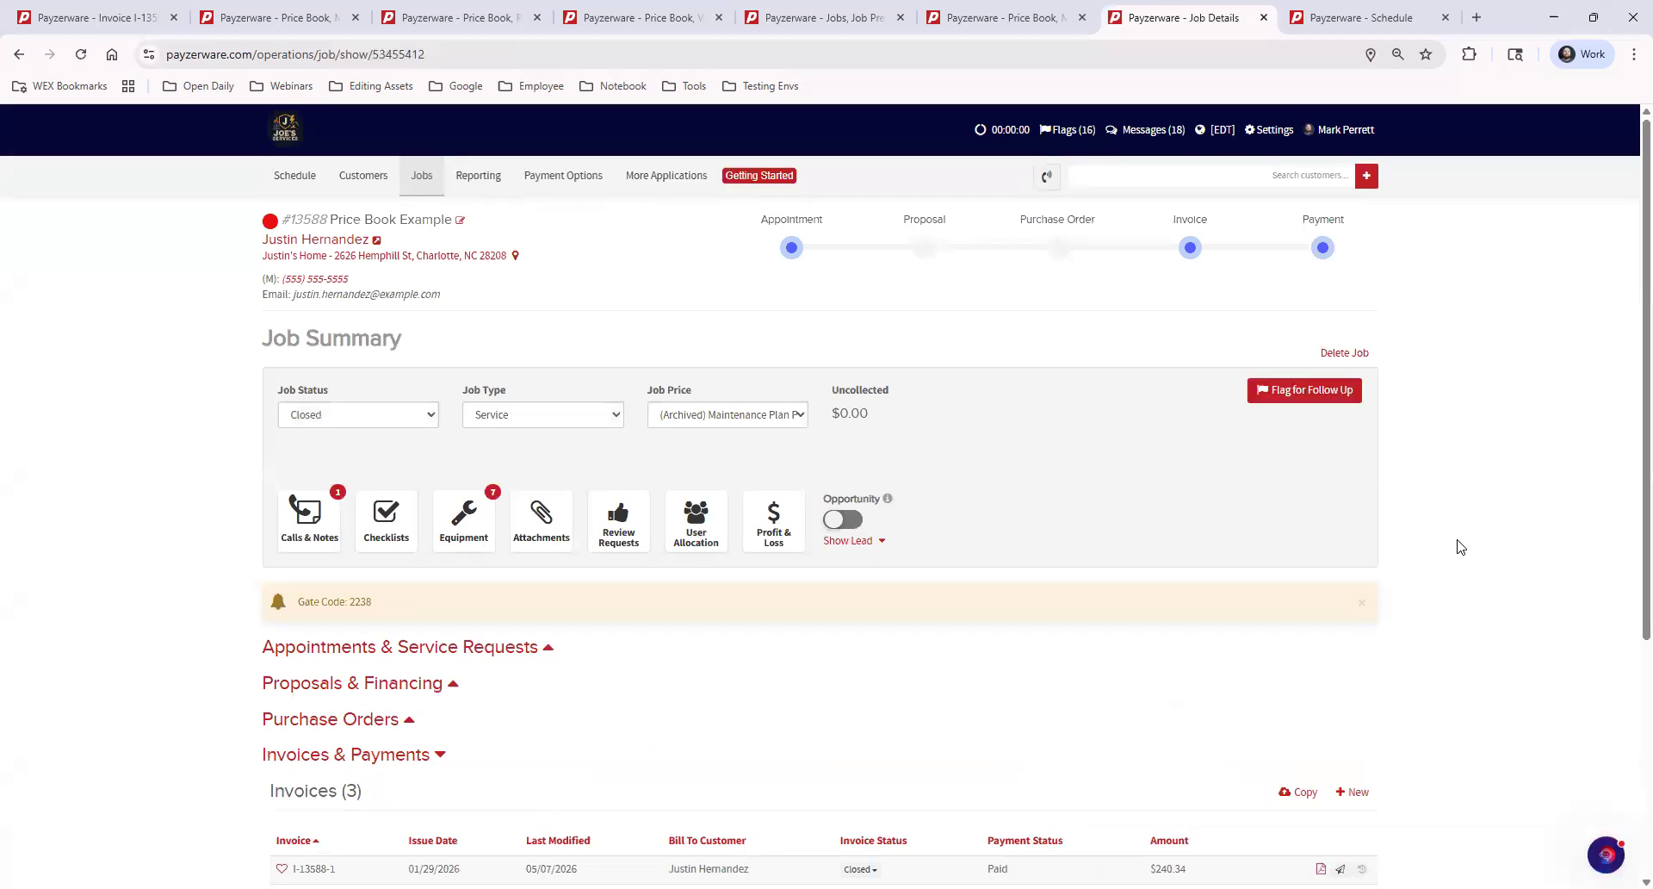
View the PDF of the job's invoice issued 01/29/2026, check its line items, payment and equipment list, and close it.
{"action": "scroll", "coordinate": [1462, 557], "scroll_direction": "down", "scroll_amount": 2}
{"action": "scroll", "coordinate": [1461, 557], "scroll_direction": "down", "scroll_amount": 2}
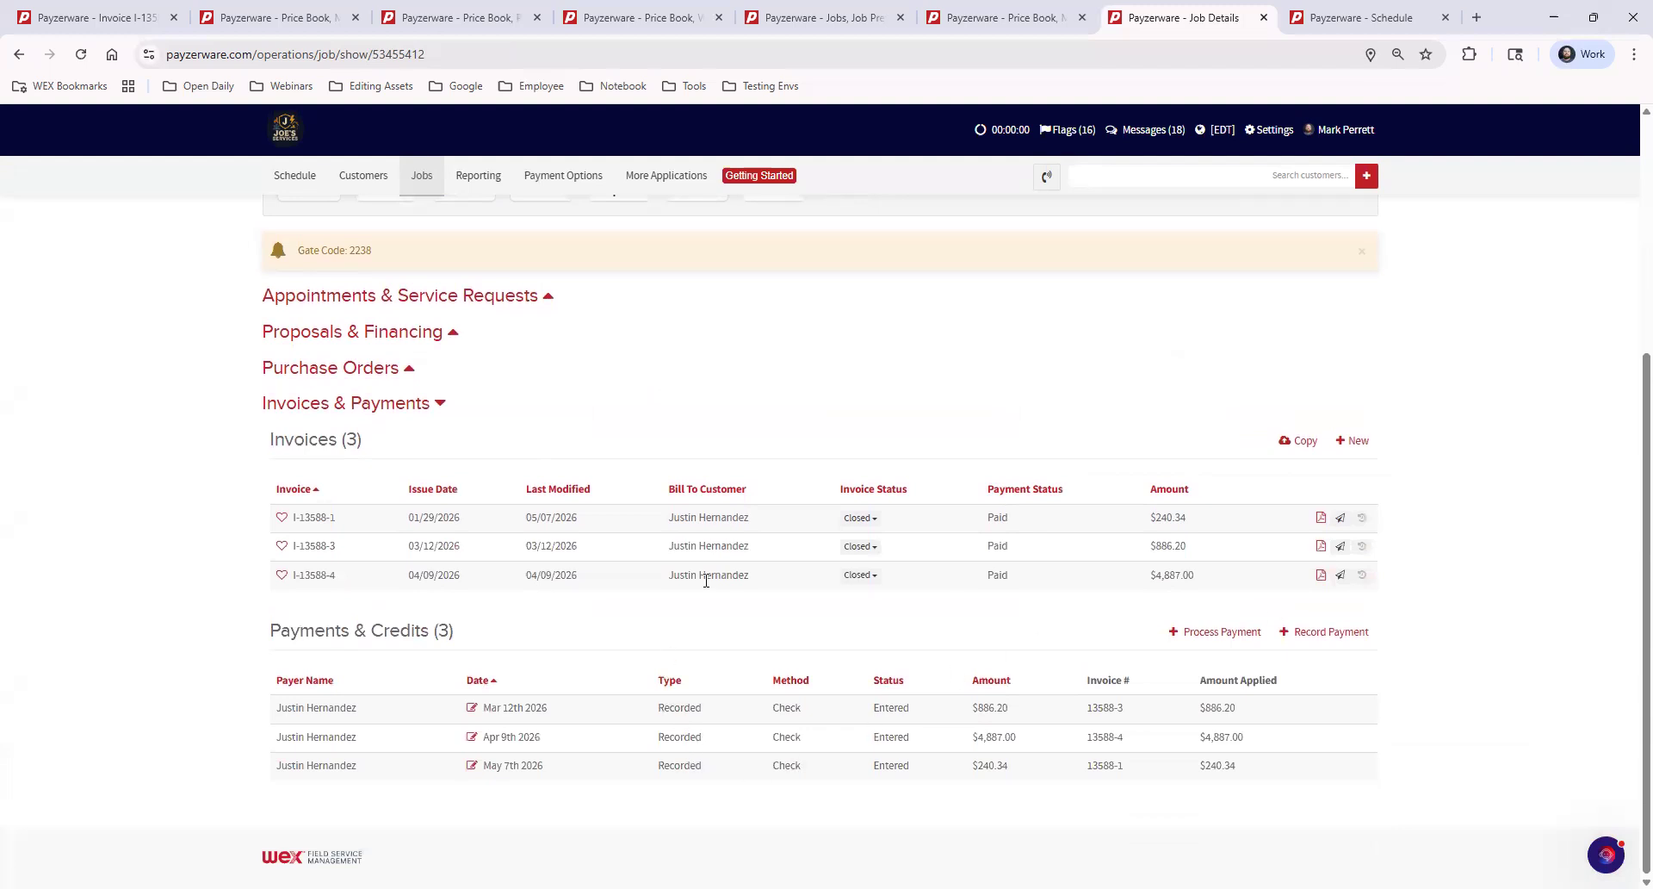
{"action": "left_click", "coordinate": [1321, 518]}
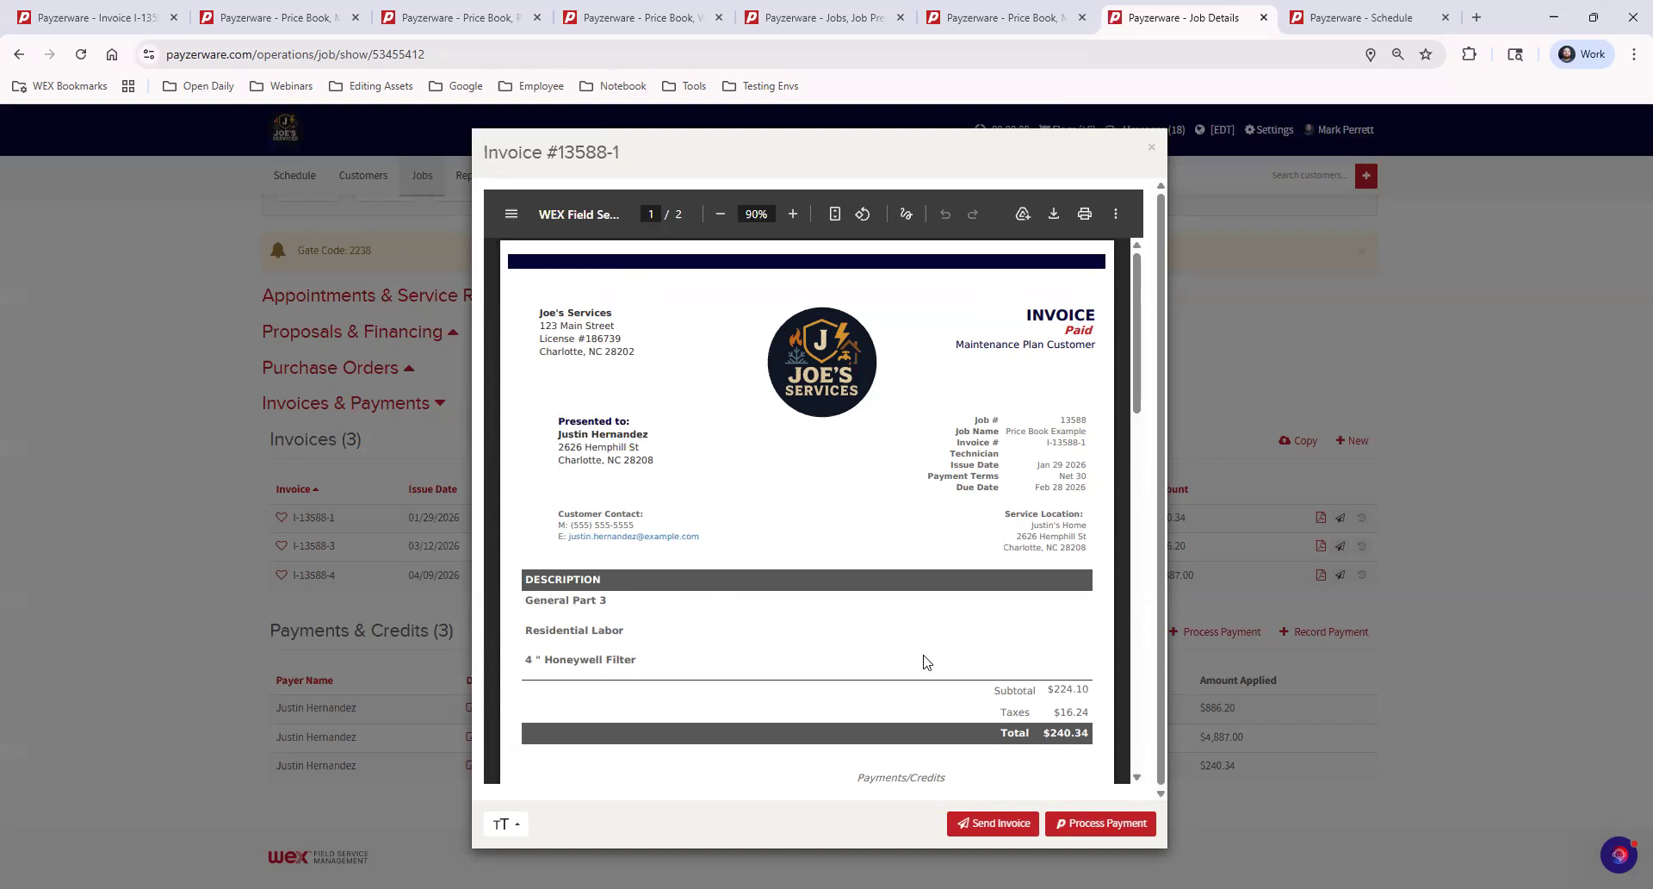
{"action": "scroll", "coordinate": [1092, 689], "scroll_direction": "down", "scroll_amount": 3}
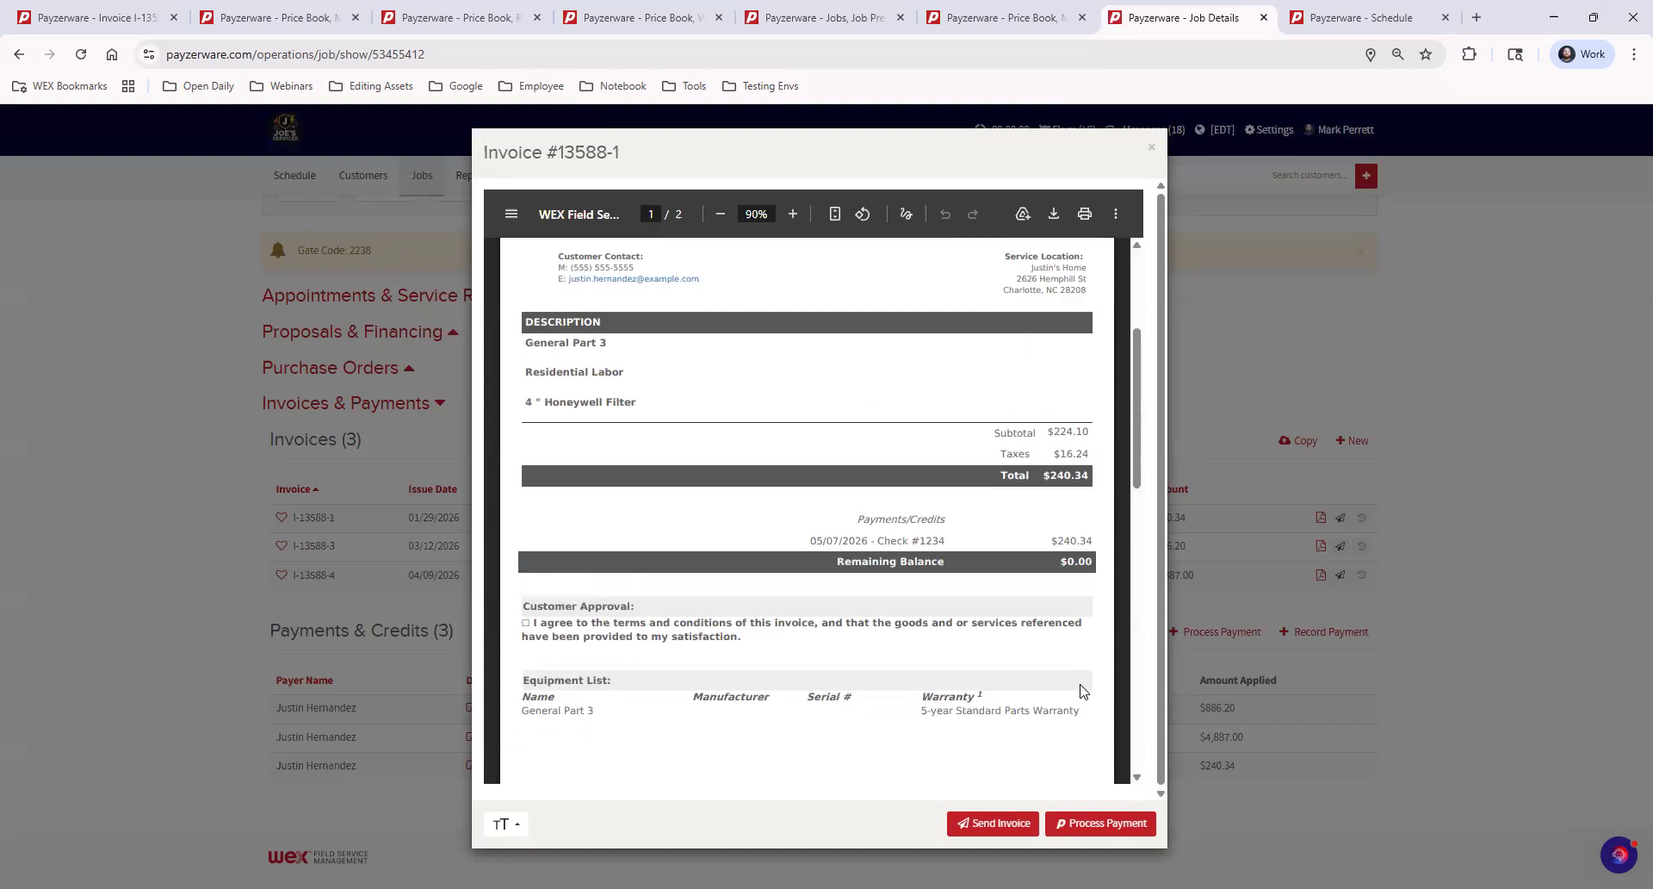
{"action": "scroll", "coordinate": [1074, 663], "scroll_direction": "up", "scroll_amount": 5}
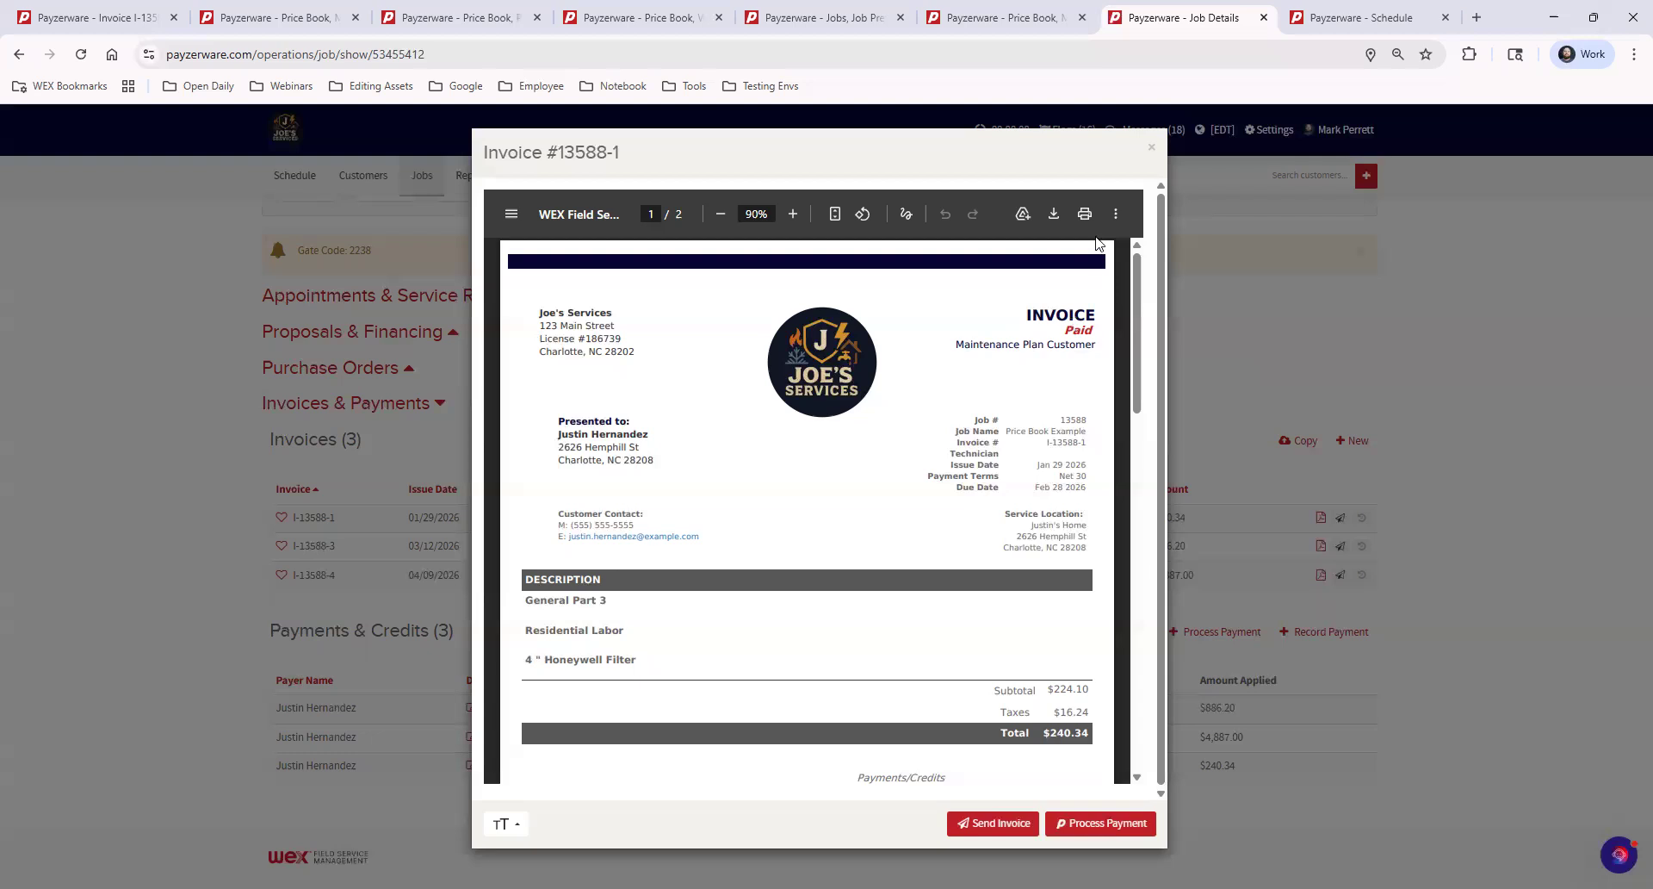
{"action": "left_click", "coordinate": [1152, 147]}
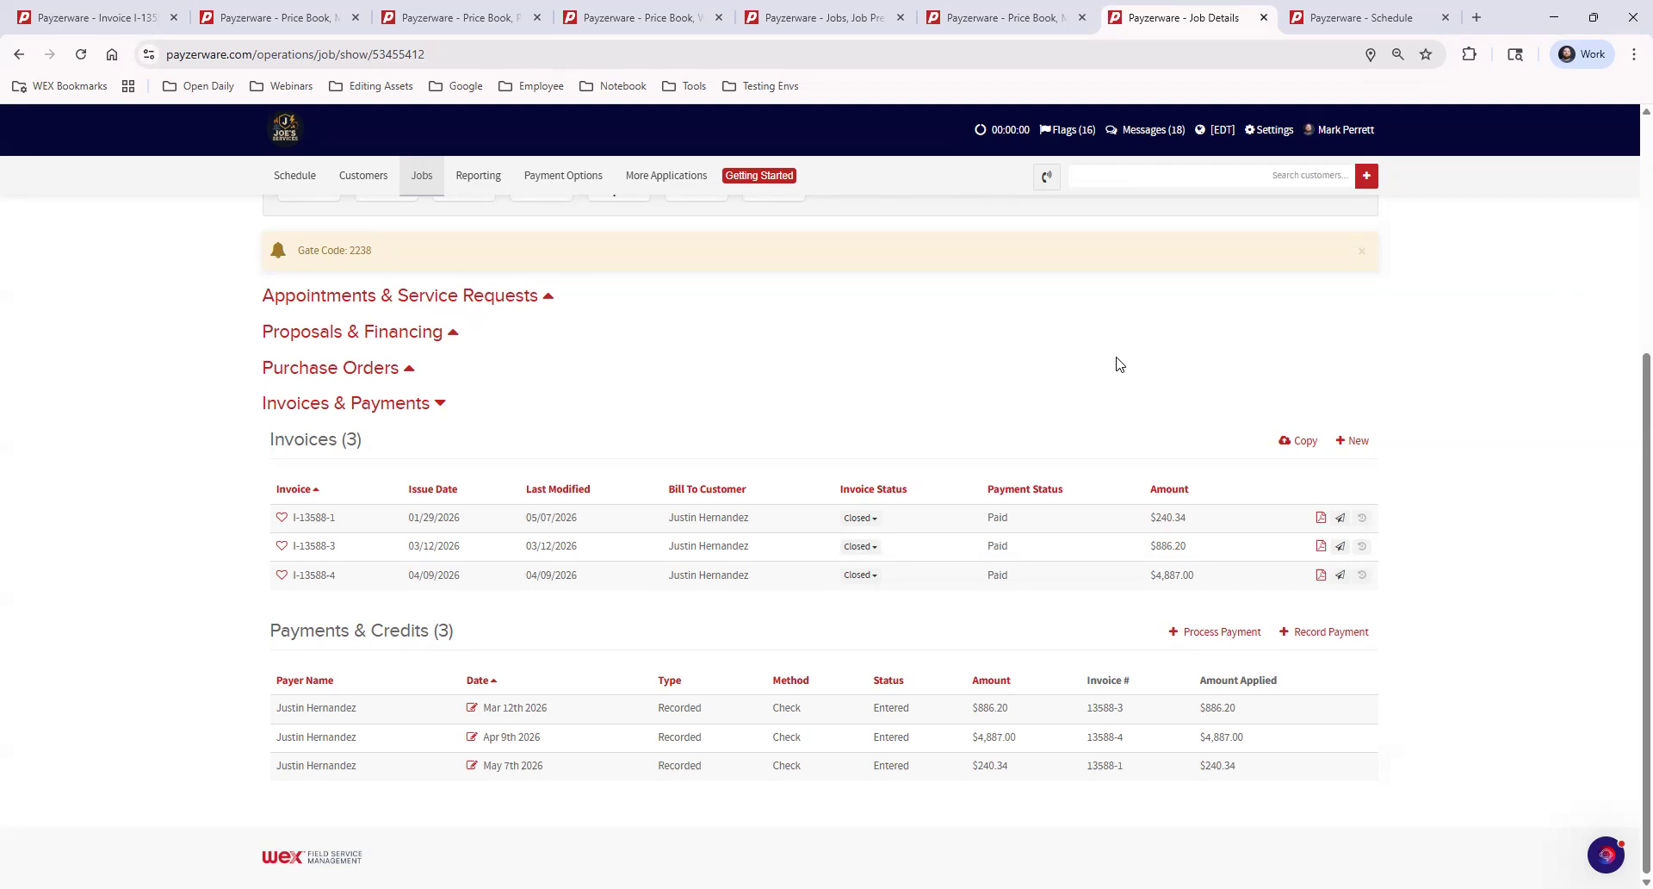
Open the Data Center chat, choose Onboard my Customer Data and I Have Data to Load, and review the instructions.
{"action": "left_click", "coordinate": [659, 176]}
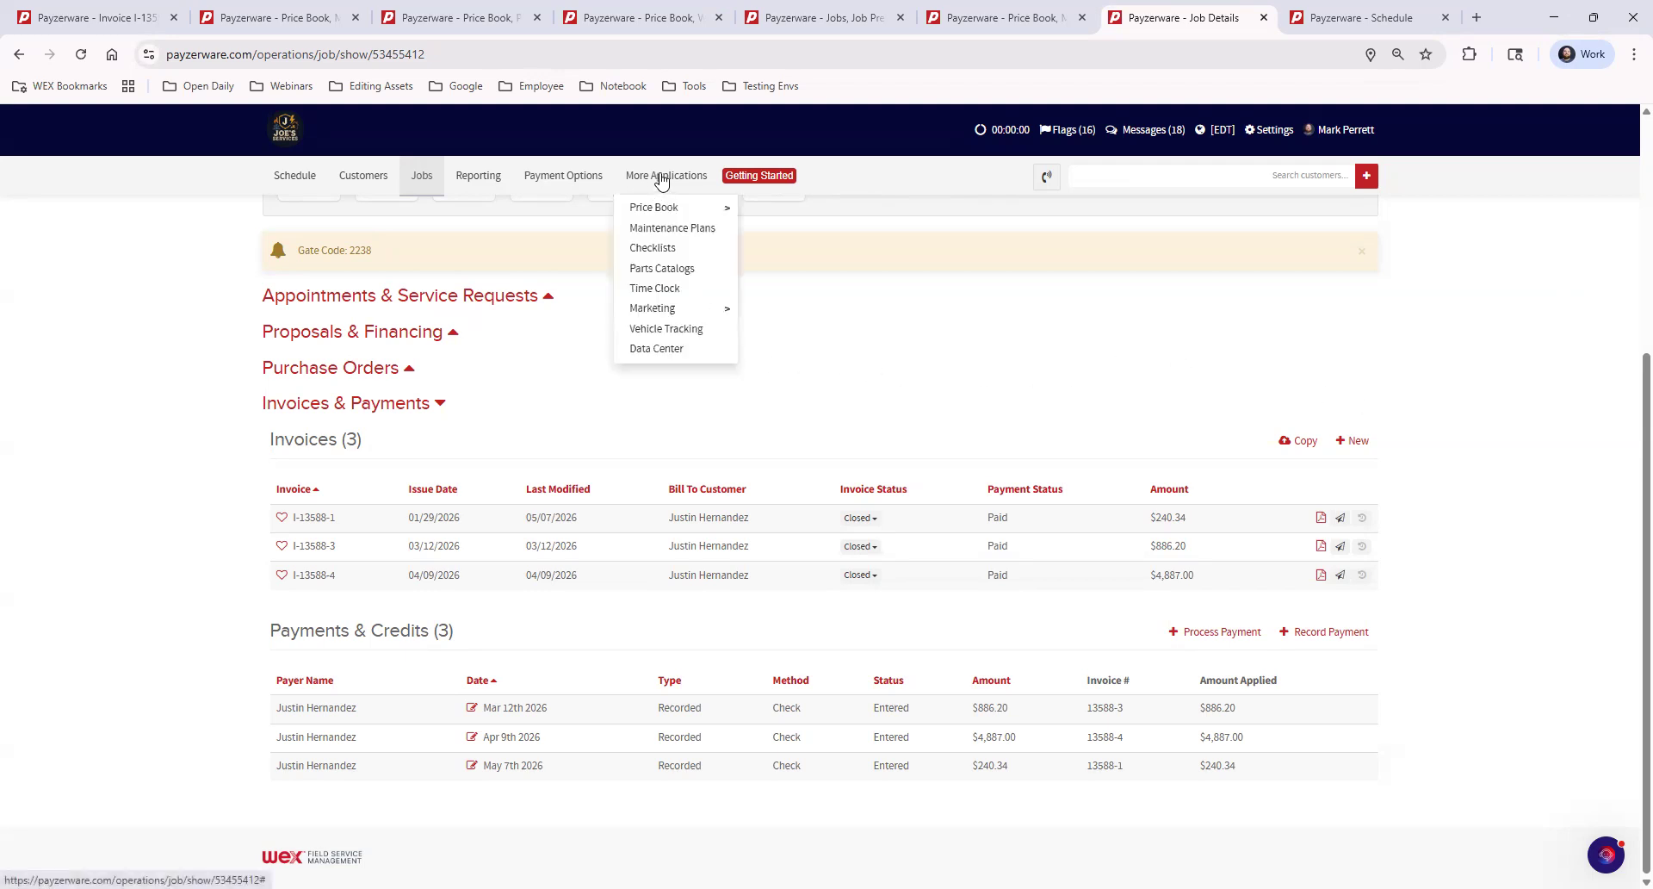
{"action": "mouse_move", "coordinate": [699, 212]}
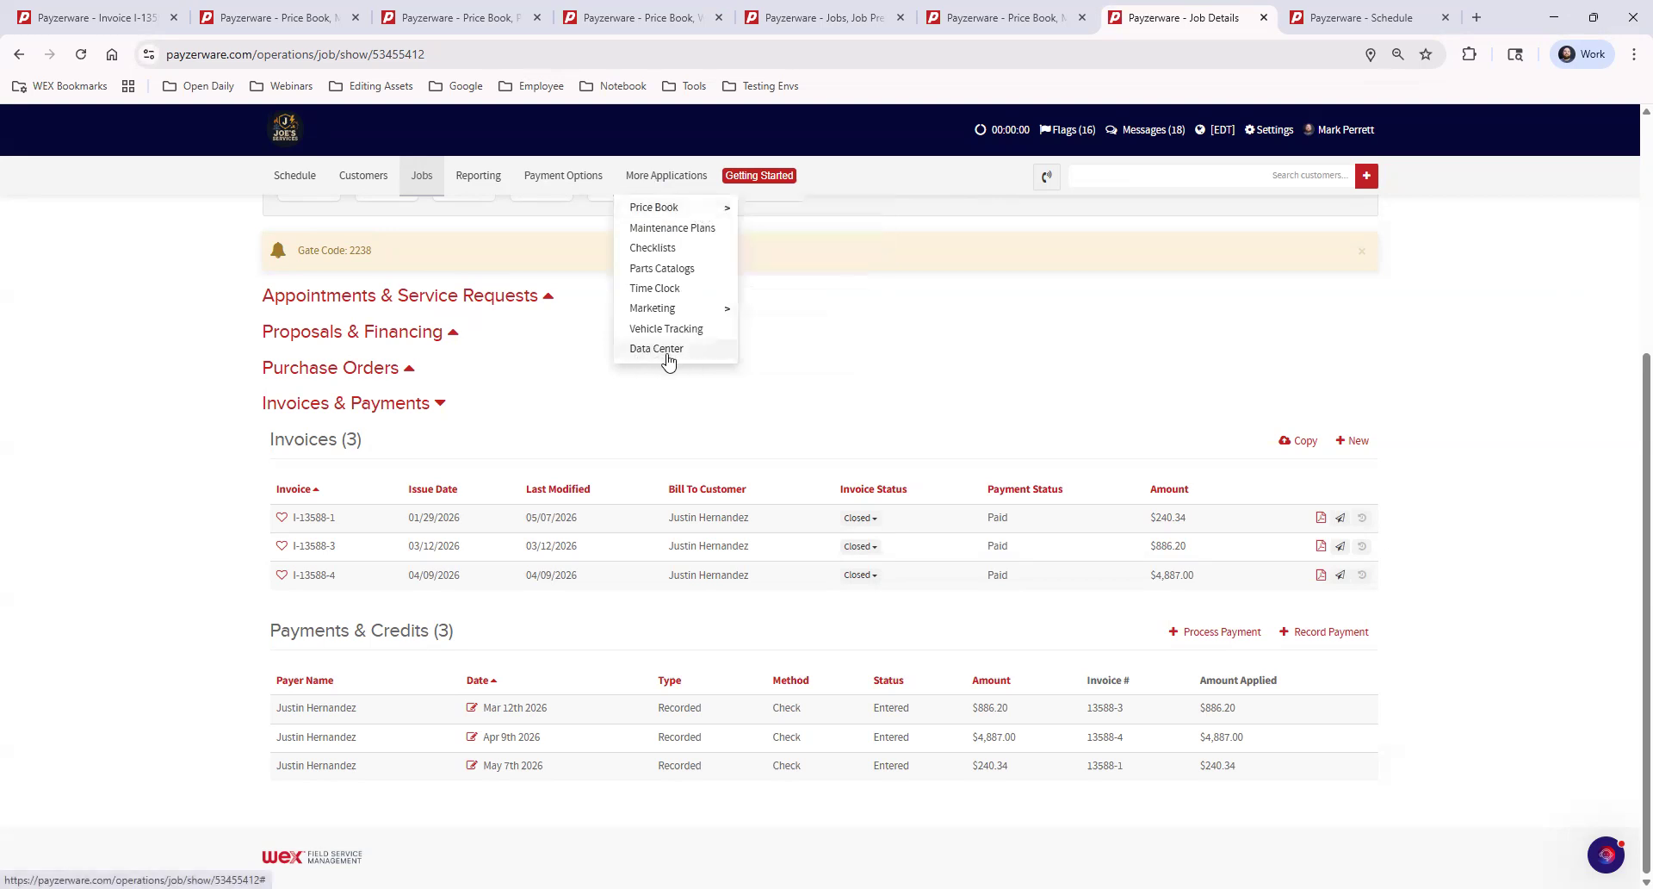
{"action": "left_click", "coordinate": [676, 351]}
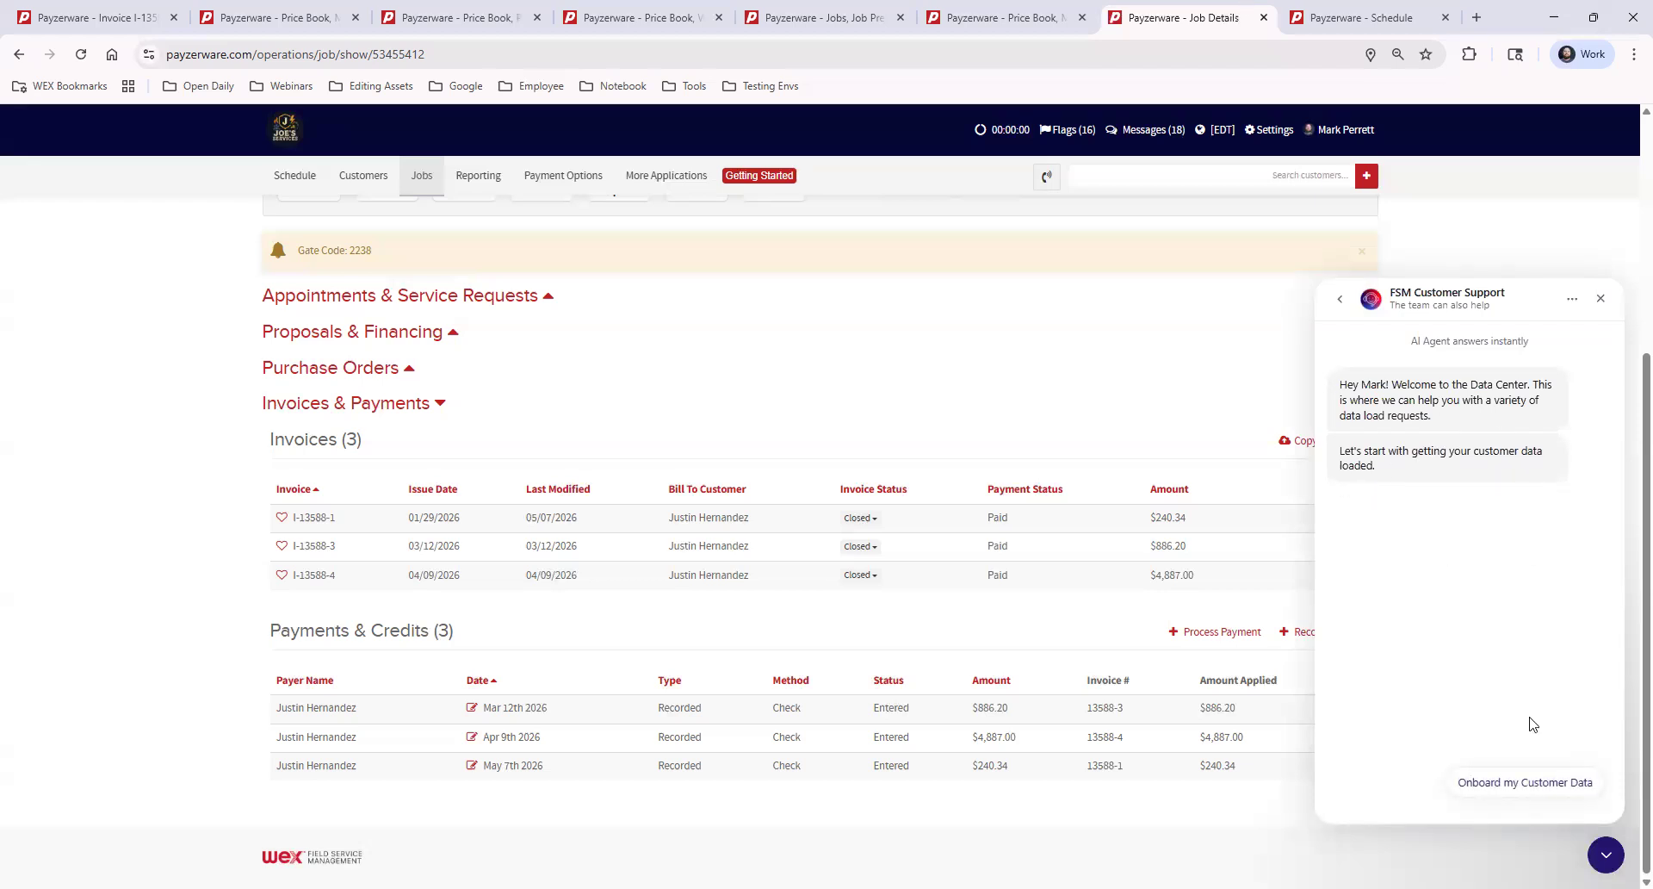
{"action": "left_click", "coordinate": [1545, 784]}
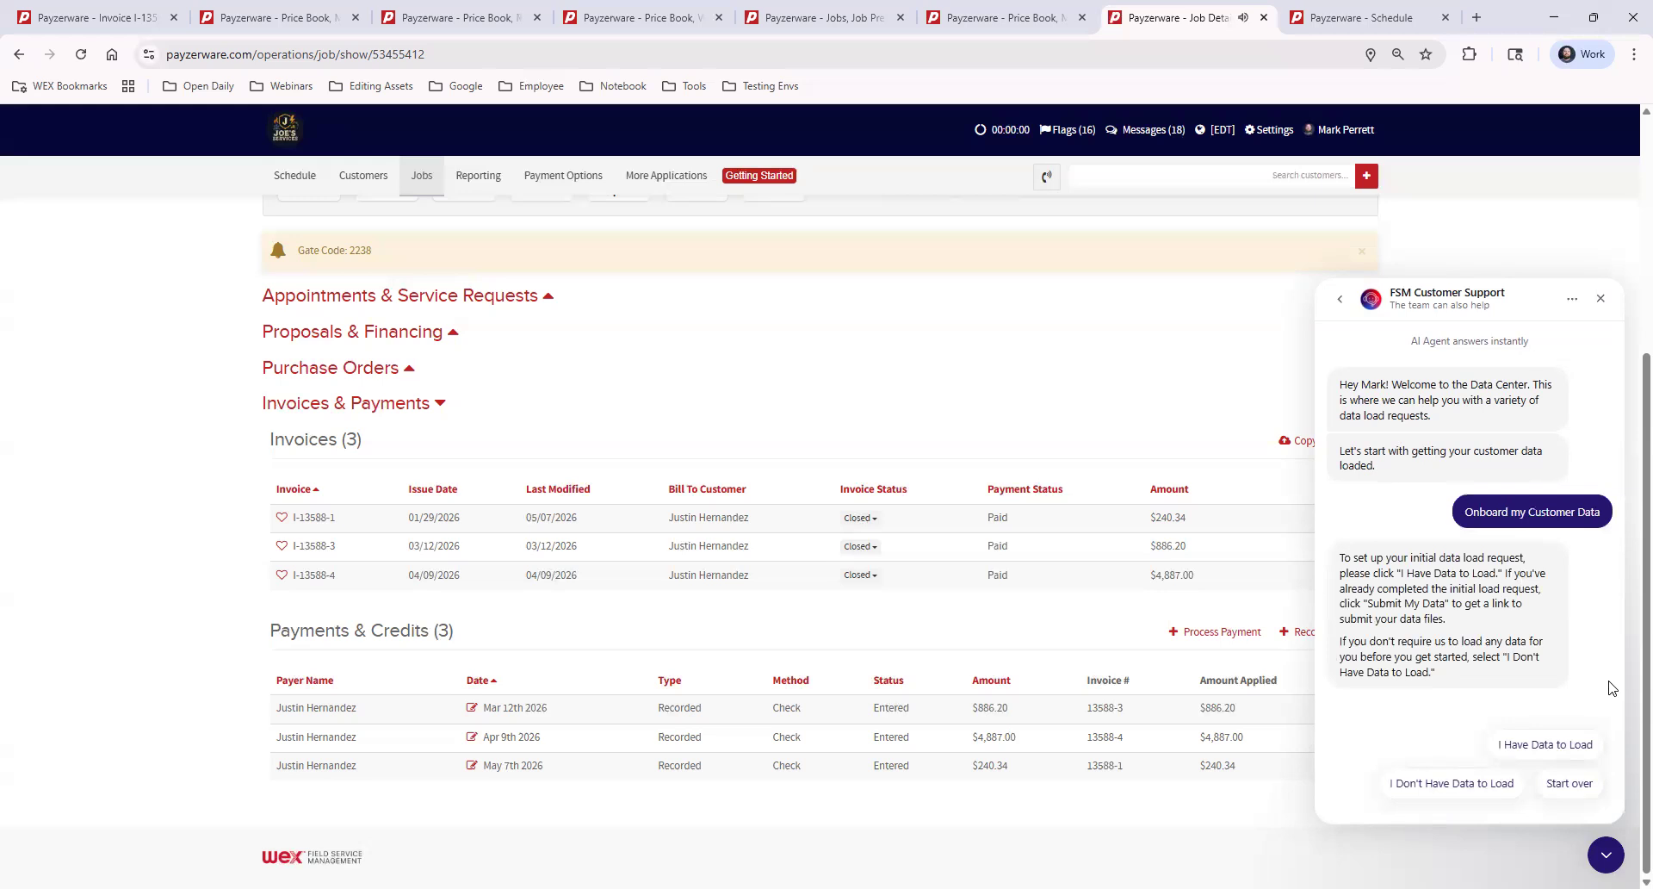
{"action": "left_click", "coordinate": [1517, 755]}
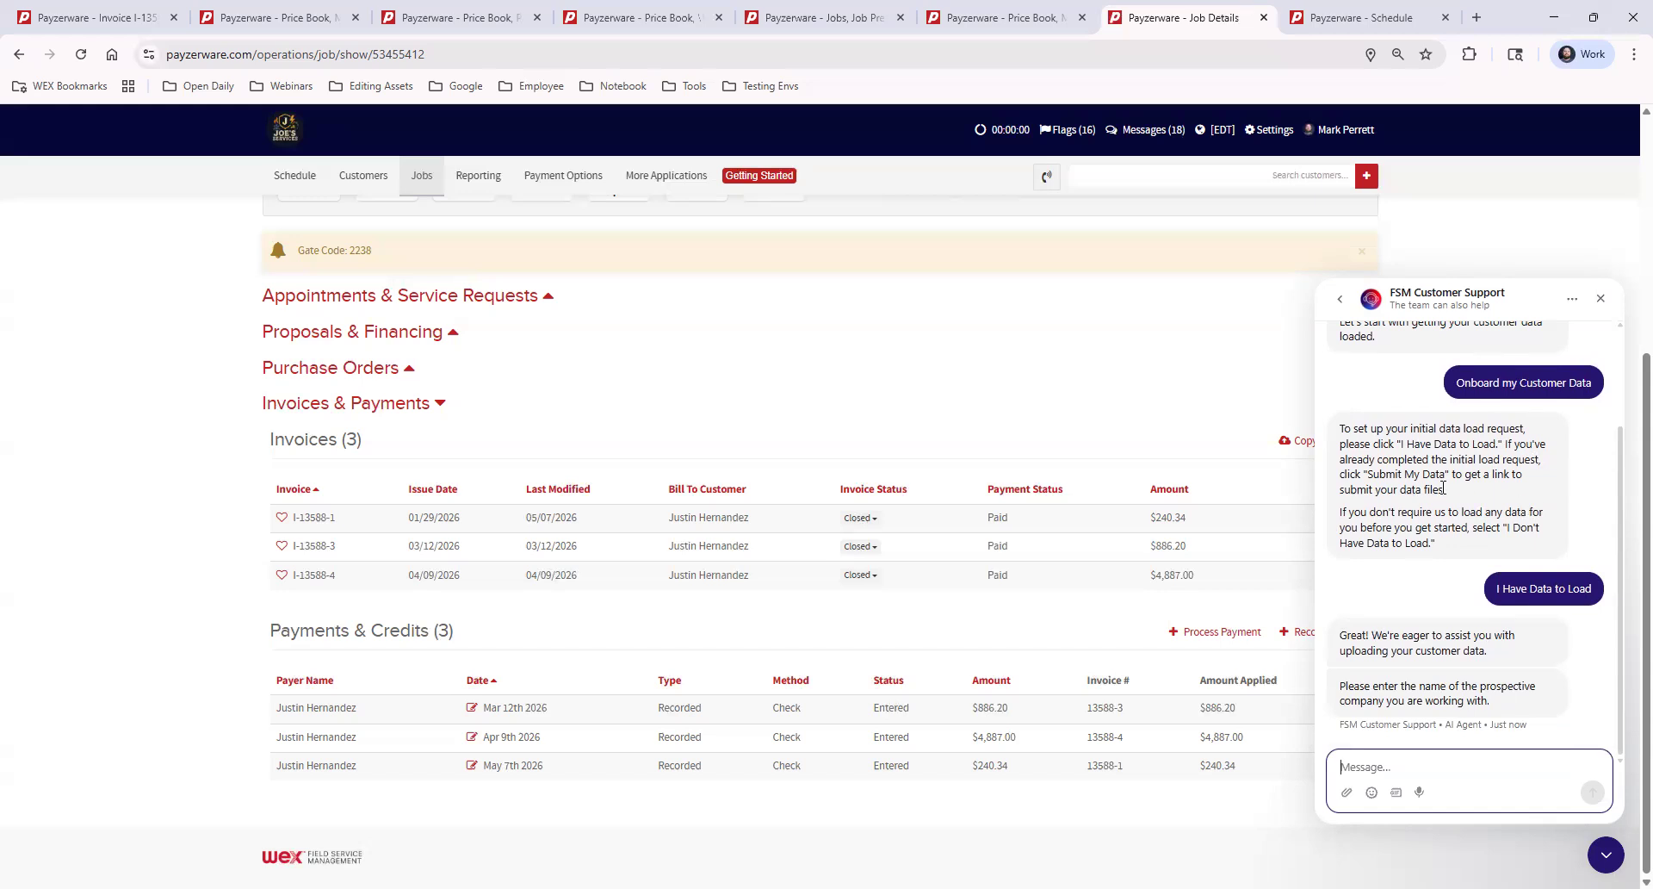
{"action": "scroll", "coordinate": [1454, 578], "scroll_direction": "up", "scroll_amount": 2}
{"action": "scroll", "coordinate": [1514, 578], "scroll_direction": "up", "scroll_amount": 2}
{"action": "scroll", "coordinate": [1514, 581], "scroll_direction": "down", "scroll_amount": 2}
{"action": "scroll", "coordinate": [1472, 582], "scroll_direction": "up", "scroll_amount": 2}
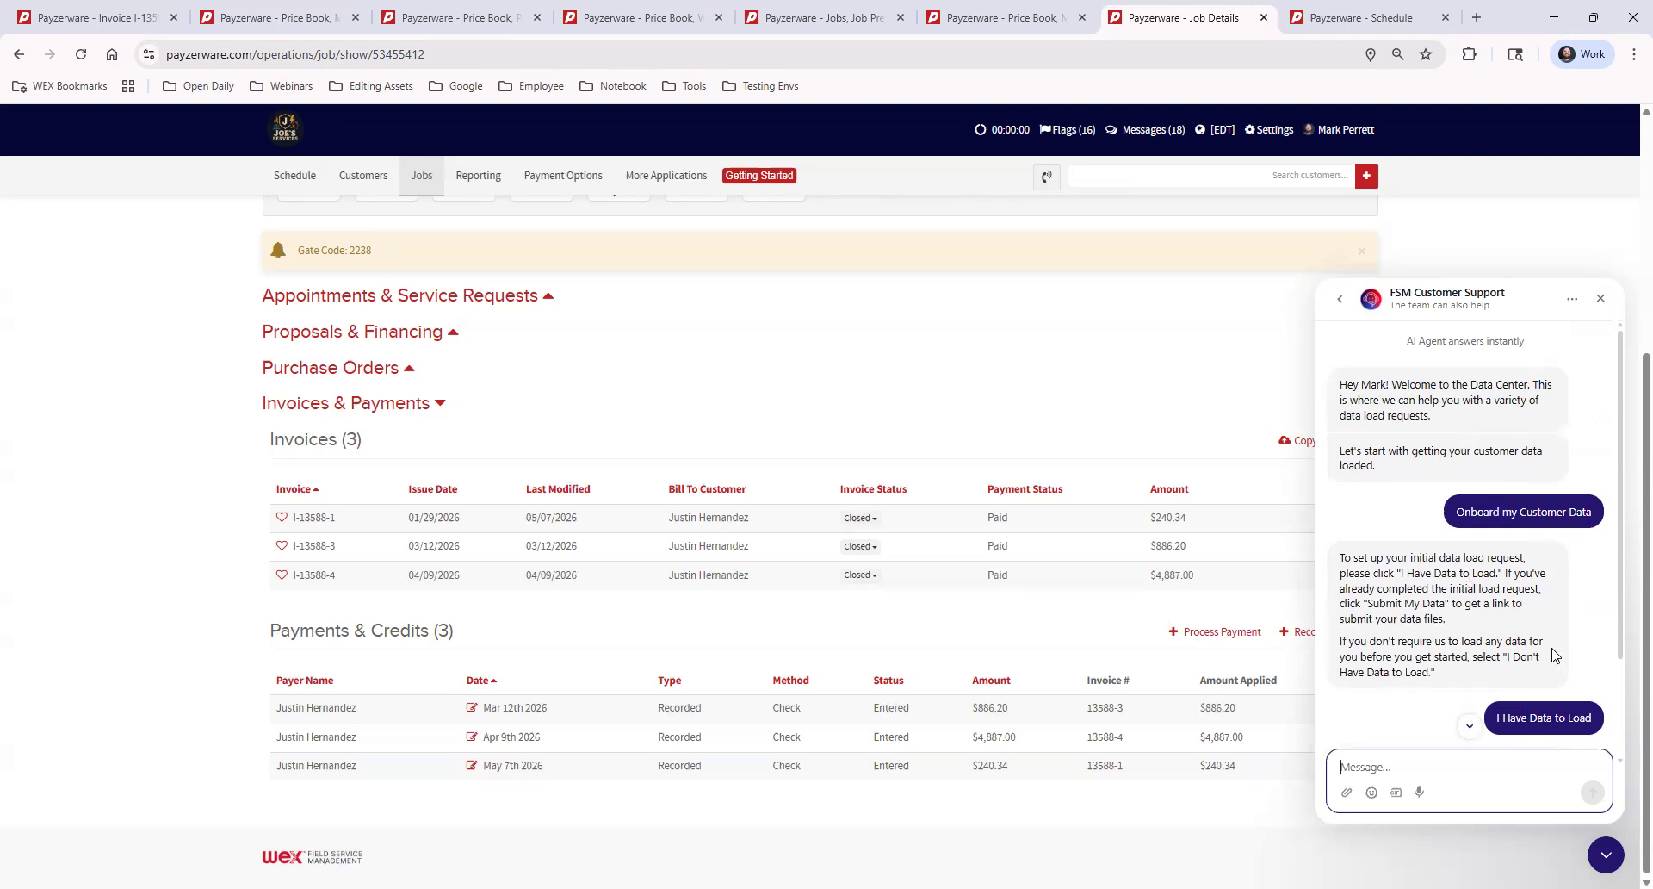
{"action": "scroll", "coordinate": [1526, 715], "scroll_direction": "up", "scroll_amount": 2}
Return to the already open My Price Book list and open the customer support chat there.
{"action": "left_click", "coordinate": [977, 19]}
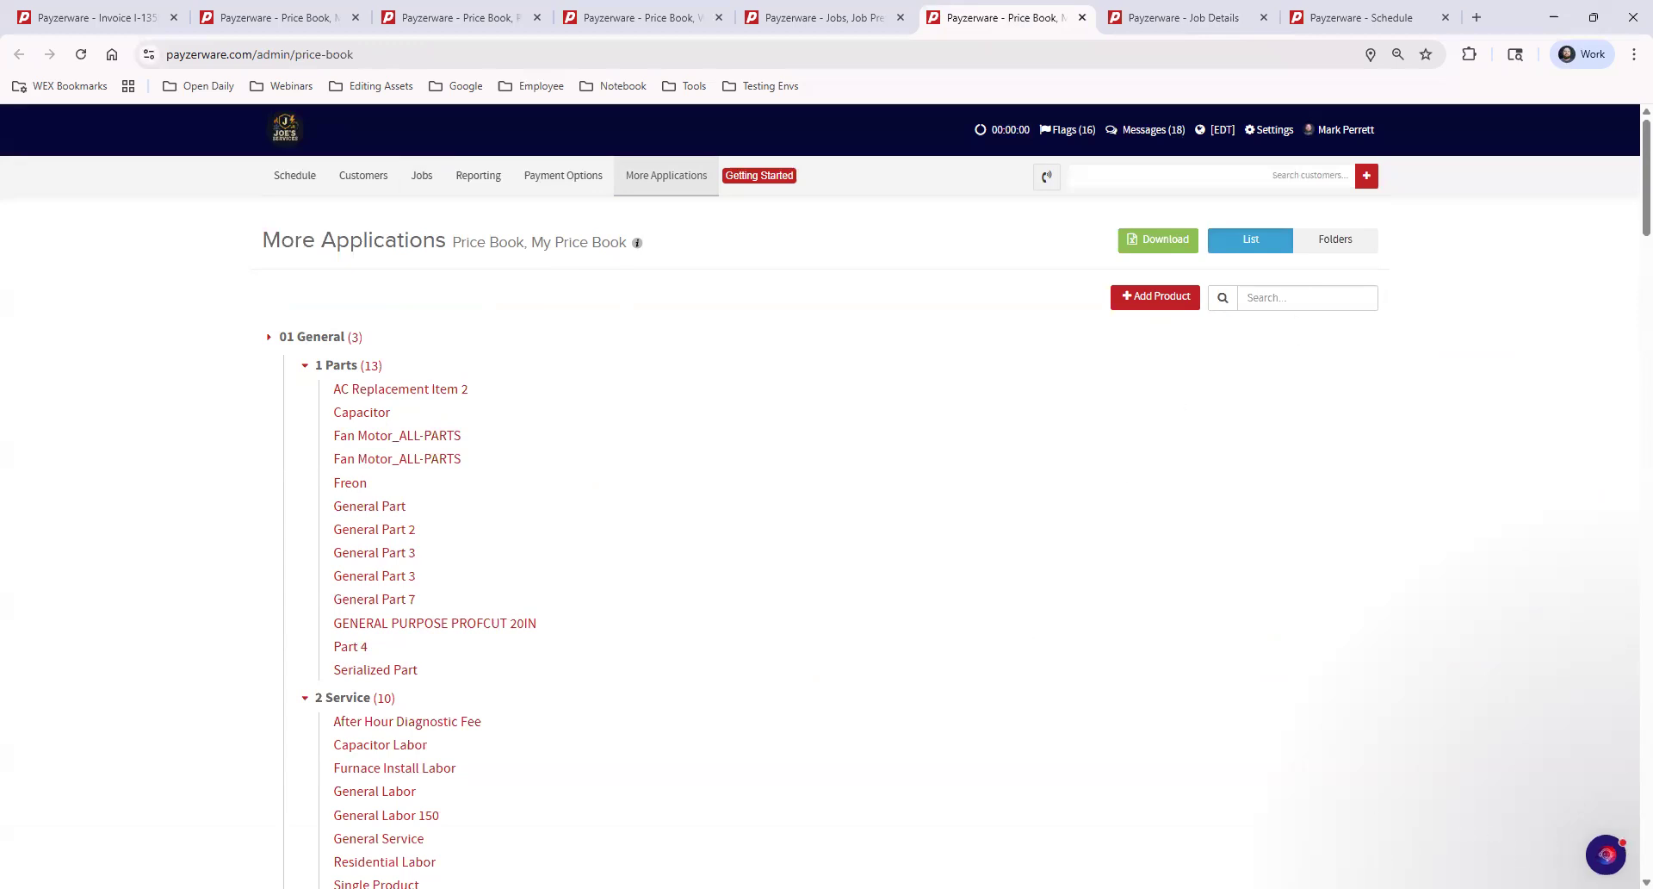
{"action": "left_click", "coordinate": [1607, 856]}
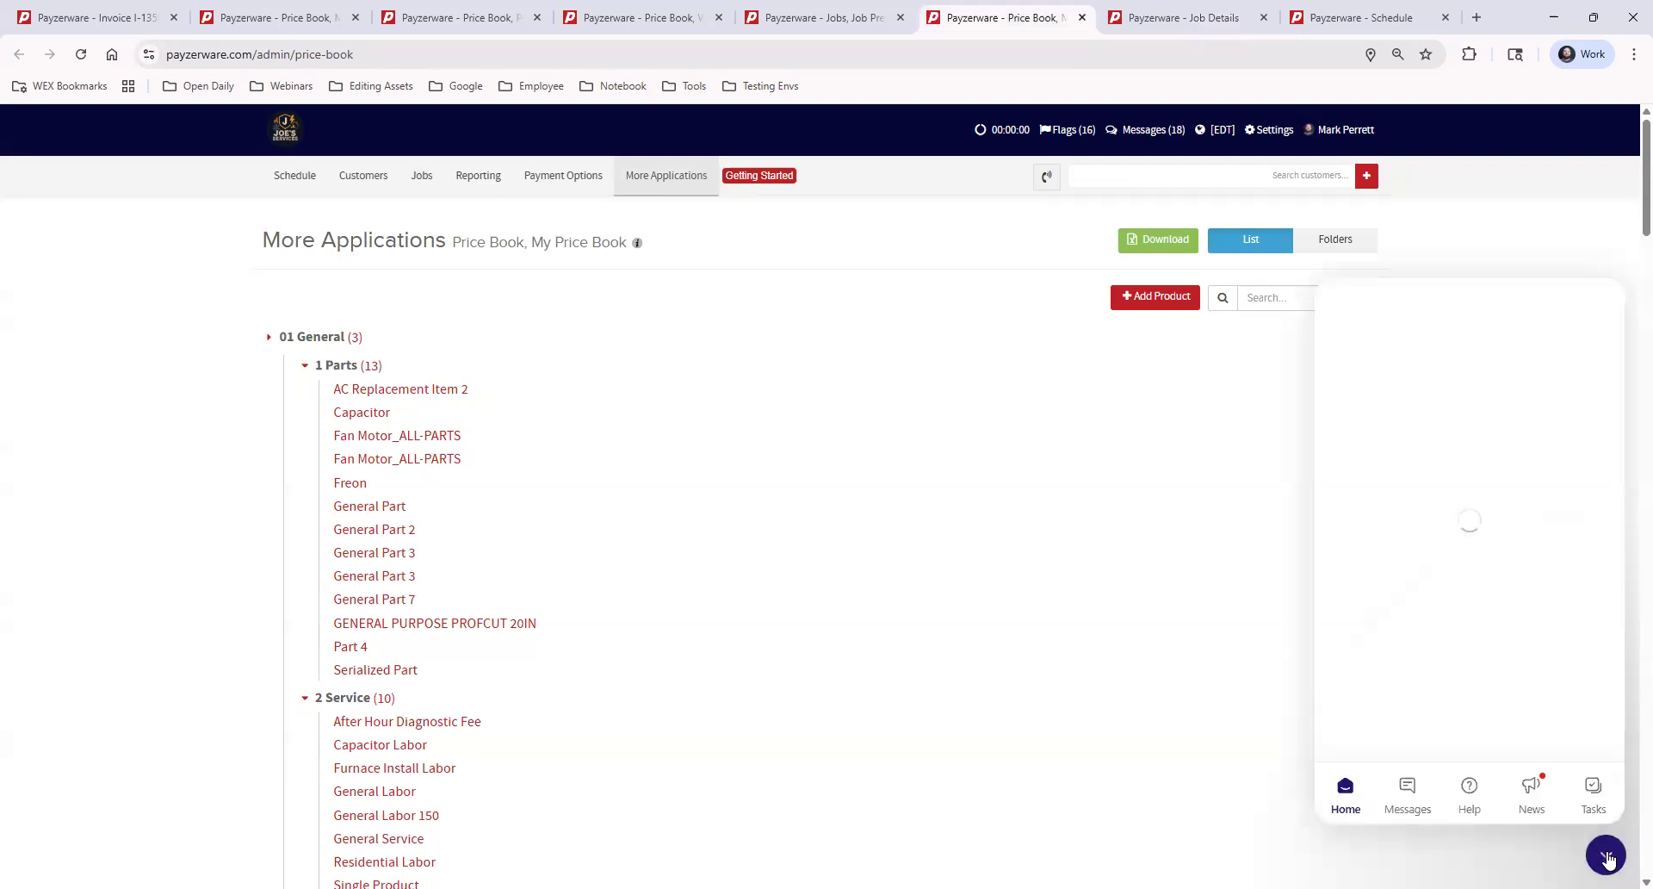